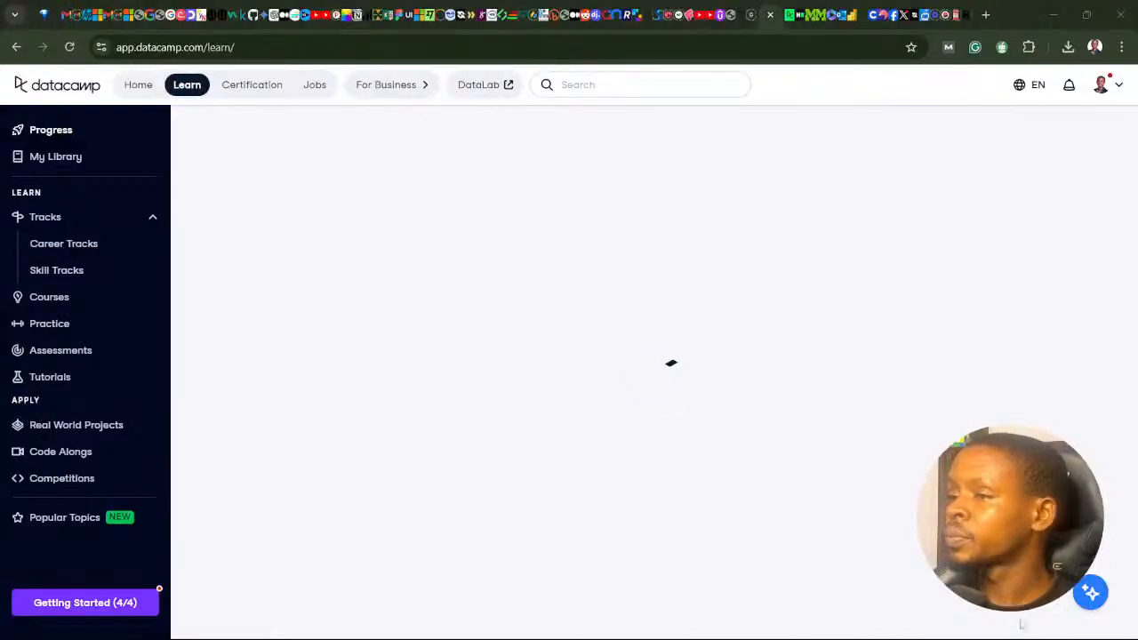
- Switch to the Power BI report and test the department toggle by hiding the department table and showing it again
click(803, 624)
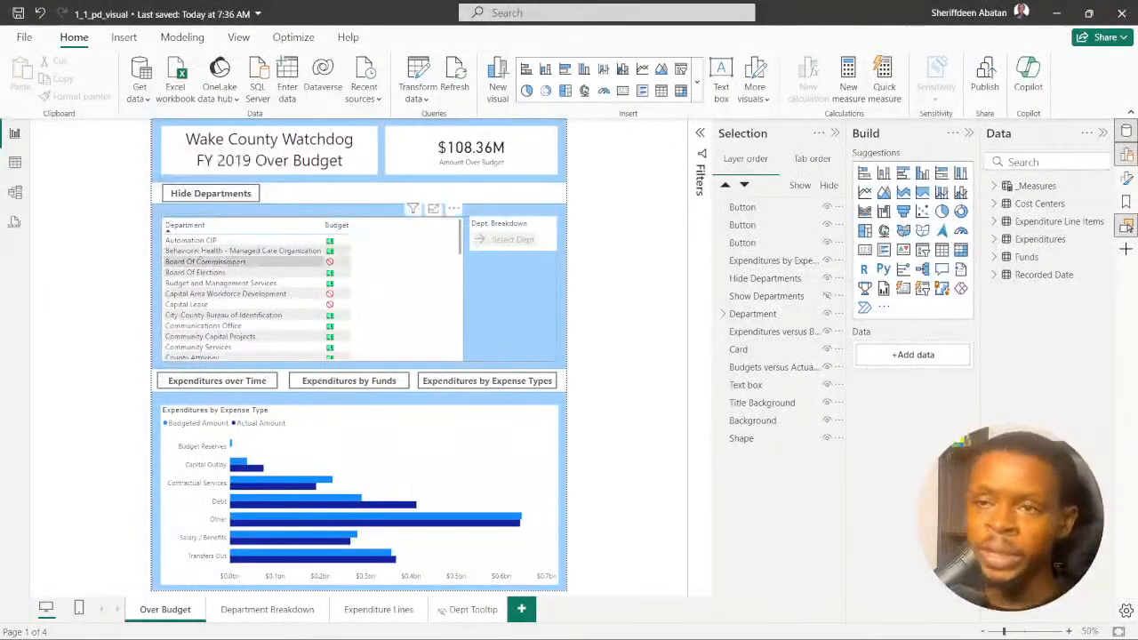
ctrl+click(202, 196)
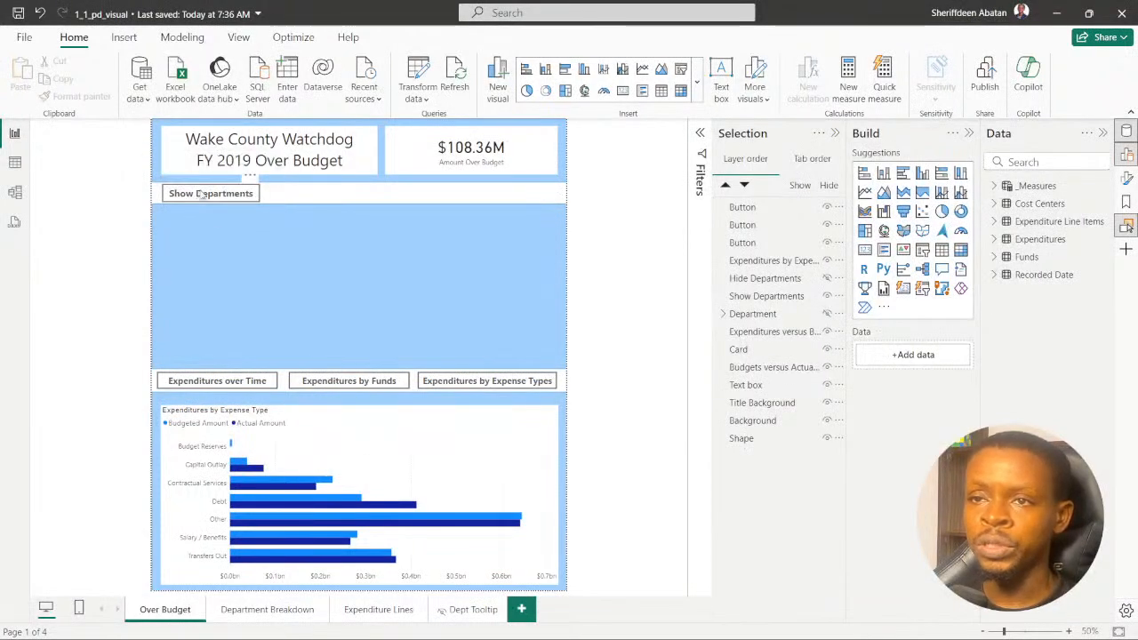
ctrl+click(202, 195)
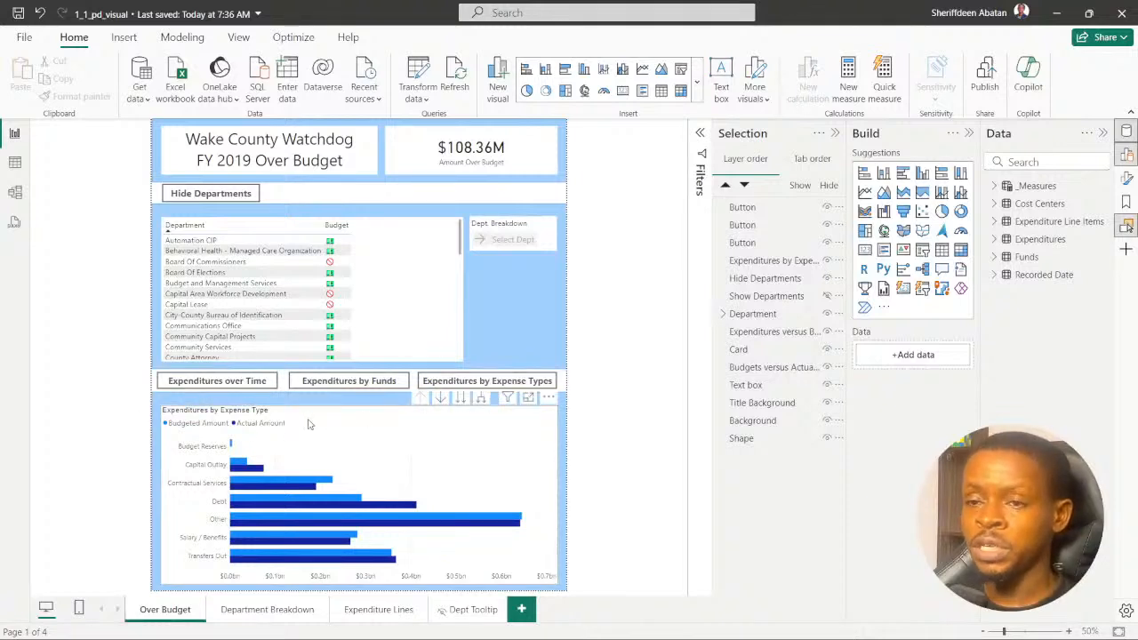
- Move the Expenditures by Expense Type and Expenditures versus Budgets over Time charts aside to inspect the overlapping visuals, and restack both in place
click(323, 462)
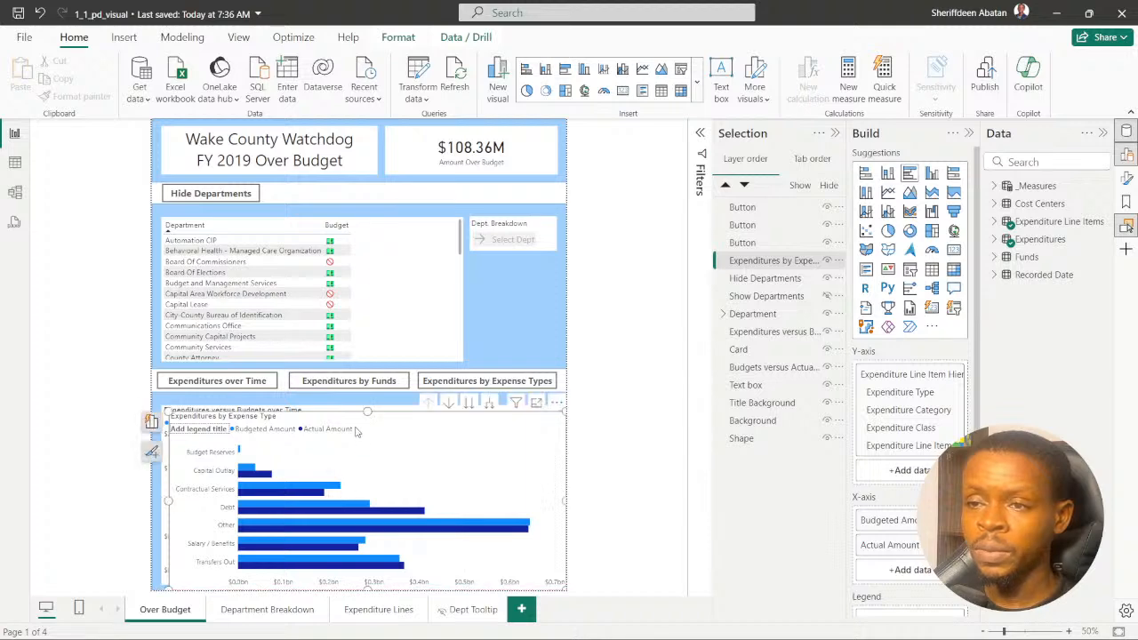
drag(356, 425, 412, 256)
click(217, 442)
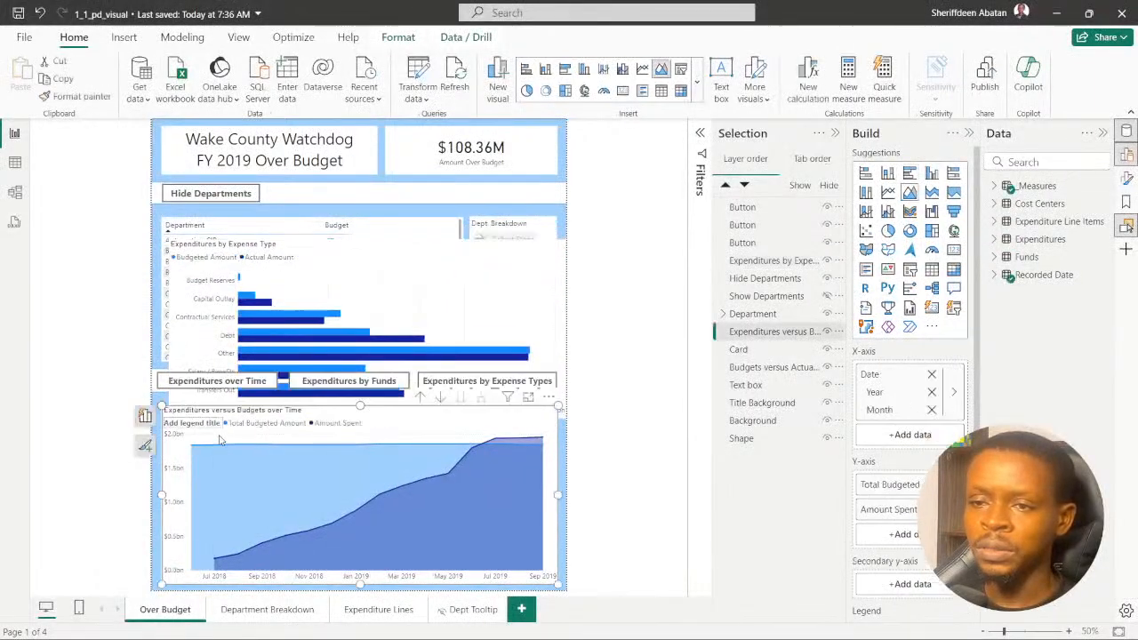
drag(228, 438, 237, 364)
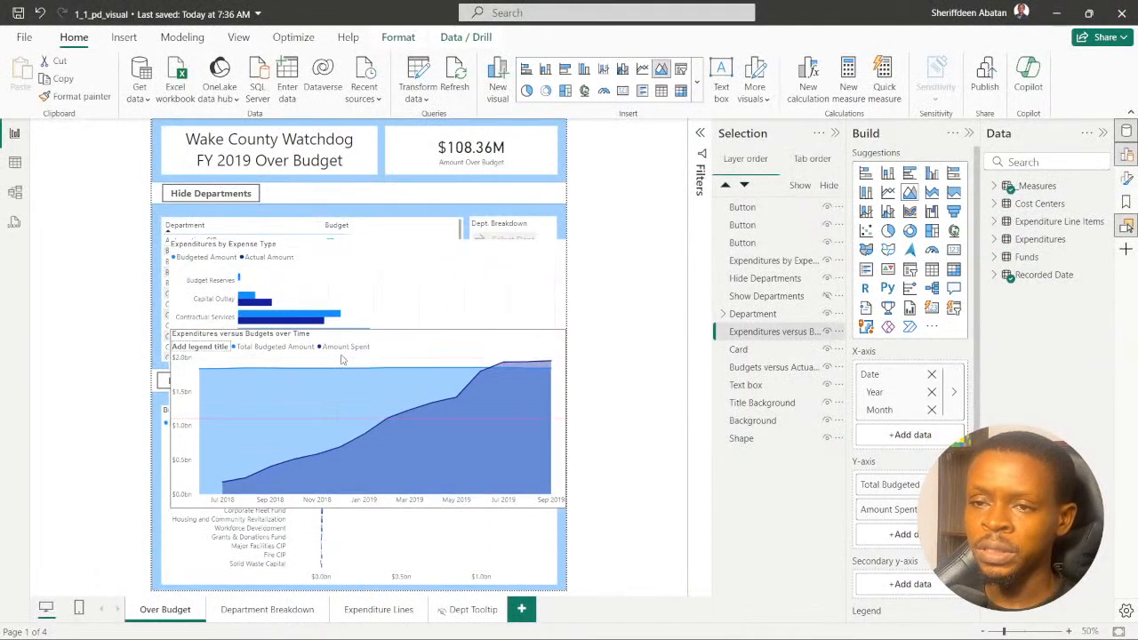
drag(327, 343, 317, 423)
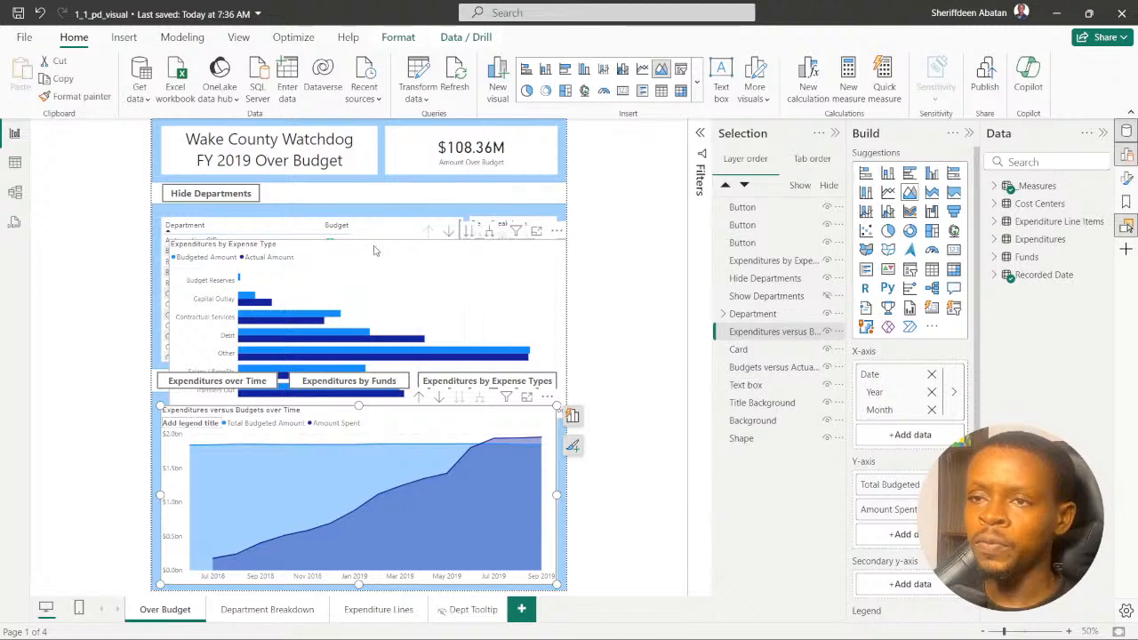
click(372, 253)
drag(369, 255, 359, 423)
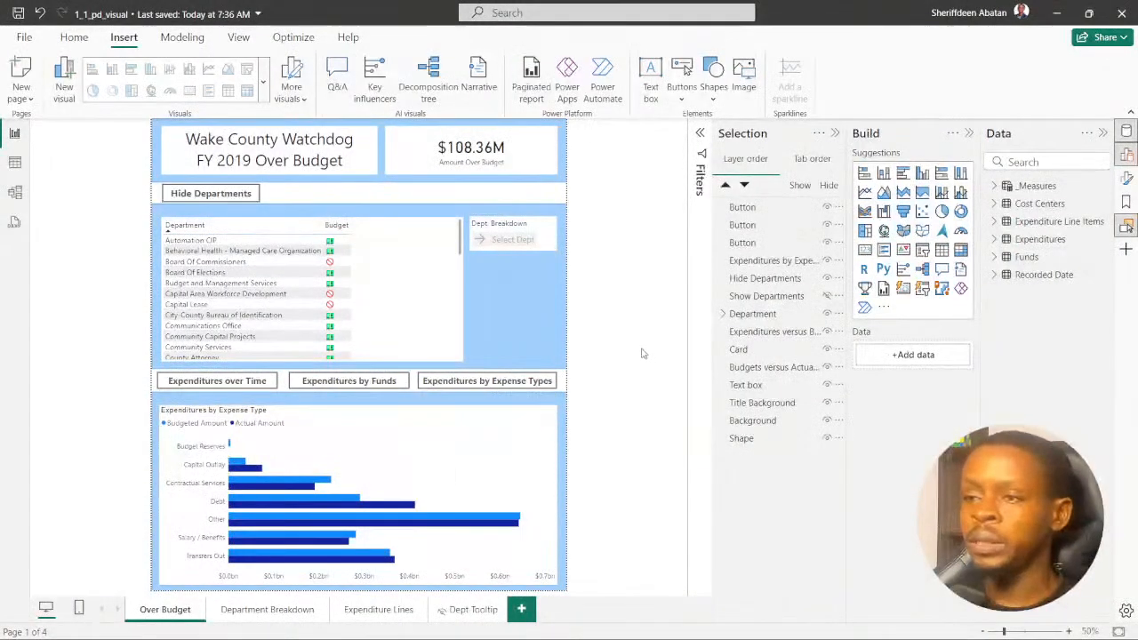
- Switch to DataCamp in the browser, open the Report Design in Power BI exercise and move its instruction box towards the page centre
click(541, 622)
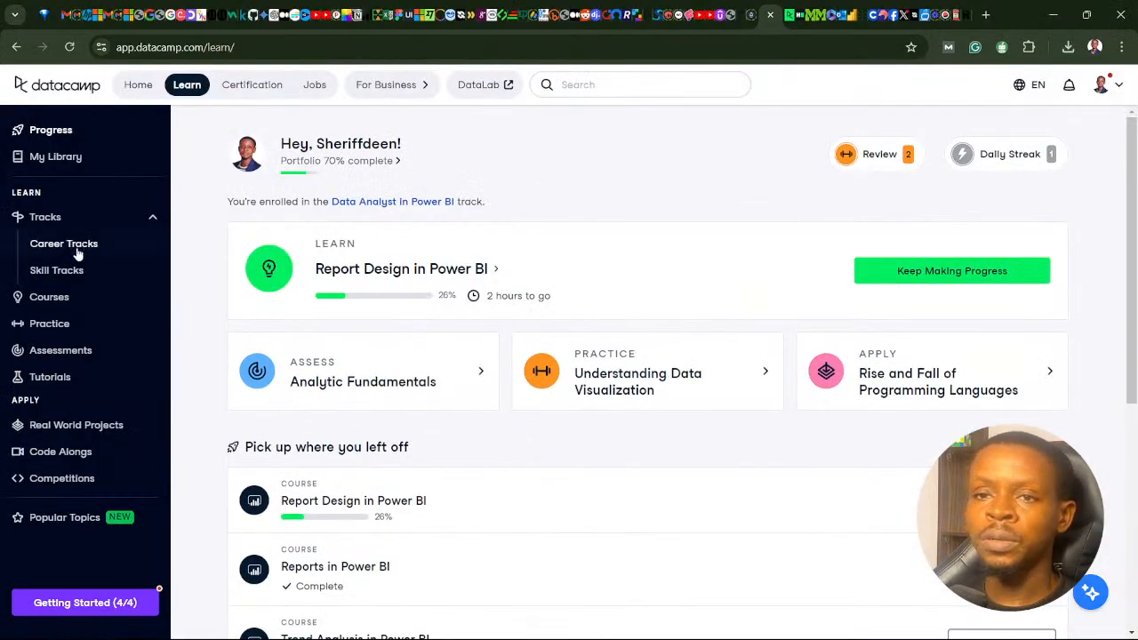
click(377, 271)
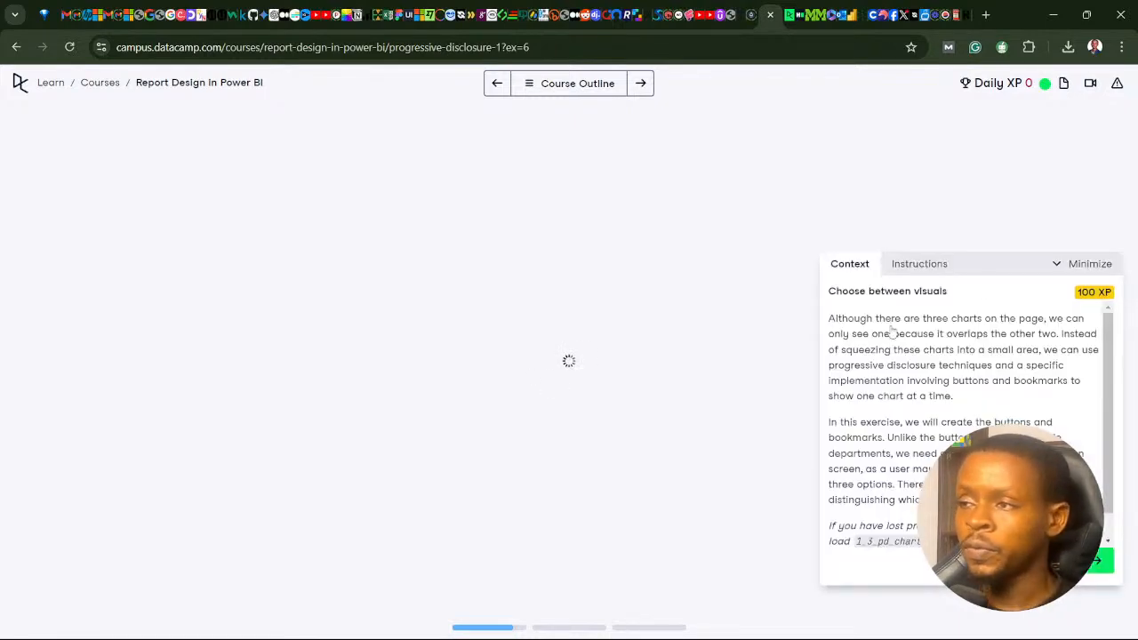
drag(991, 274, 537, 233)
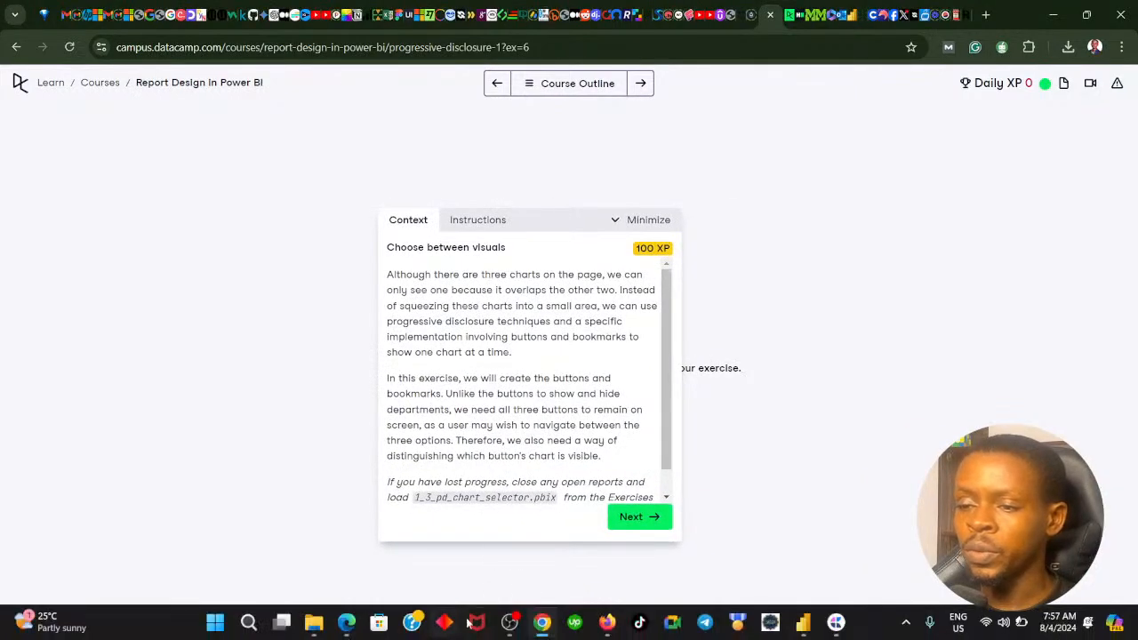
click(541, 623)
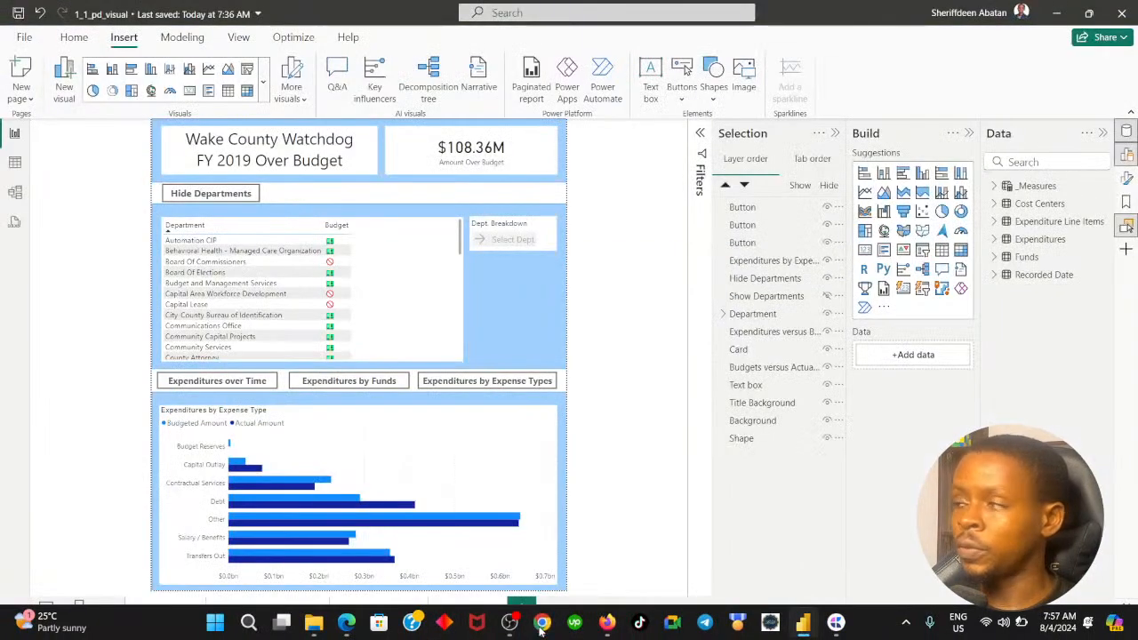
click(540, 624)
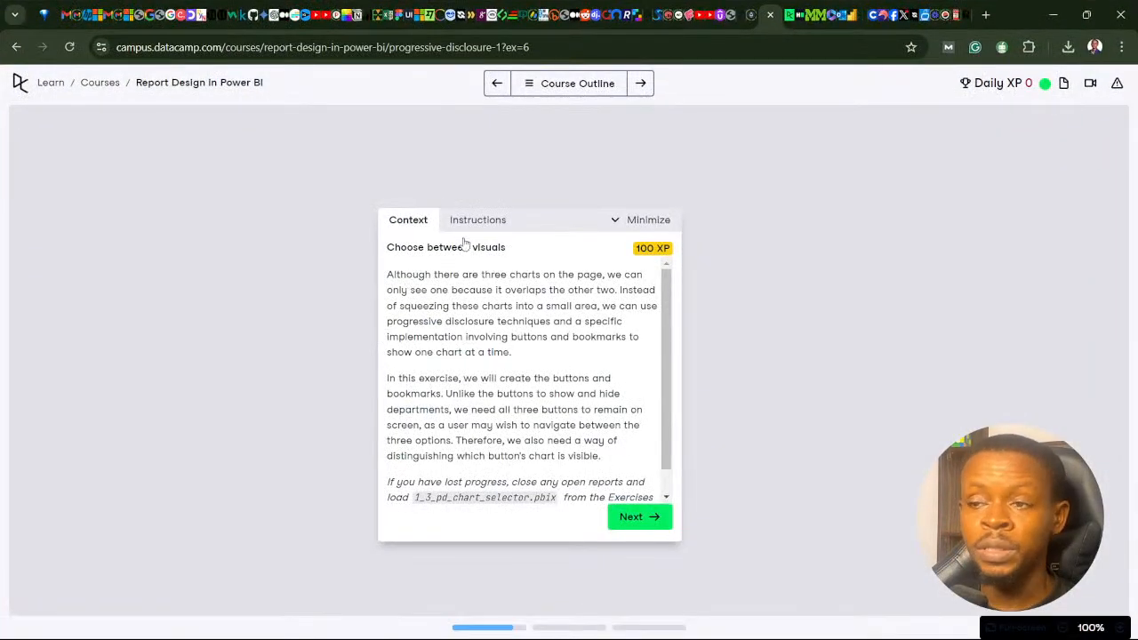
- Advance the exercise instructions to step 3, comparing the three-button instruction in step 2 with the Power BI report
click(643, 519)
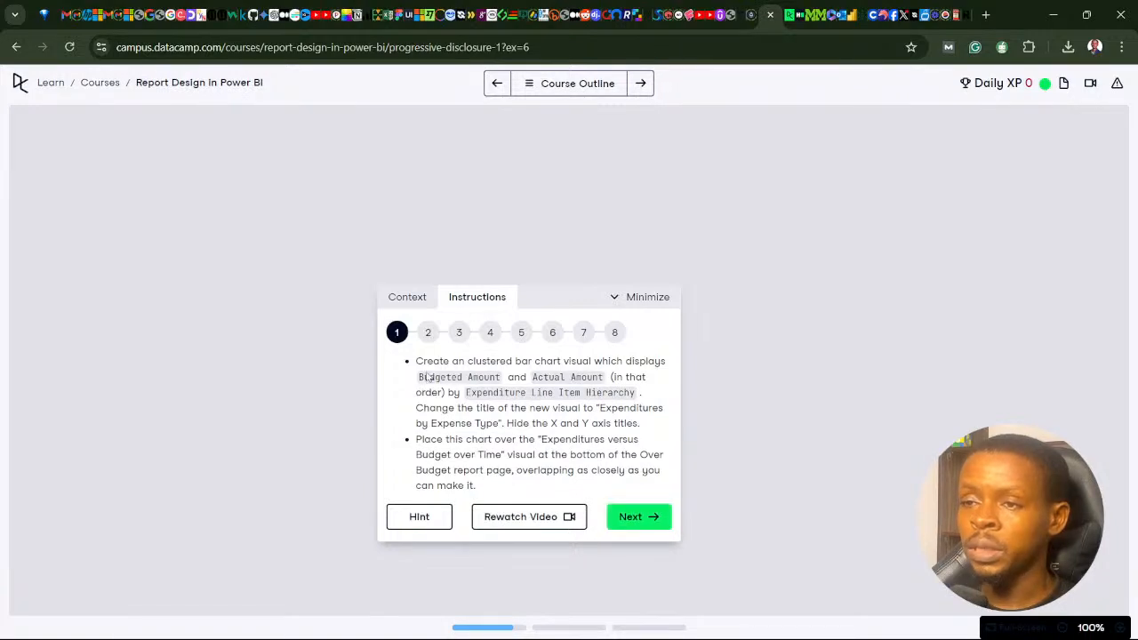
click(637, 525)
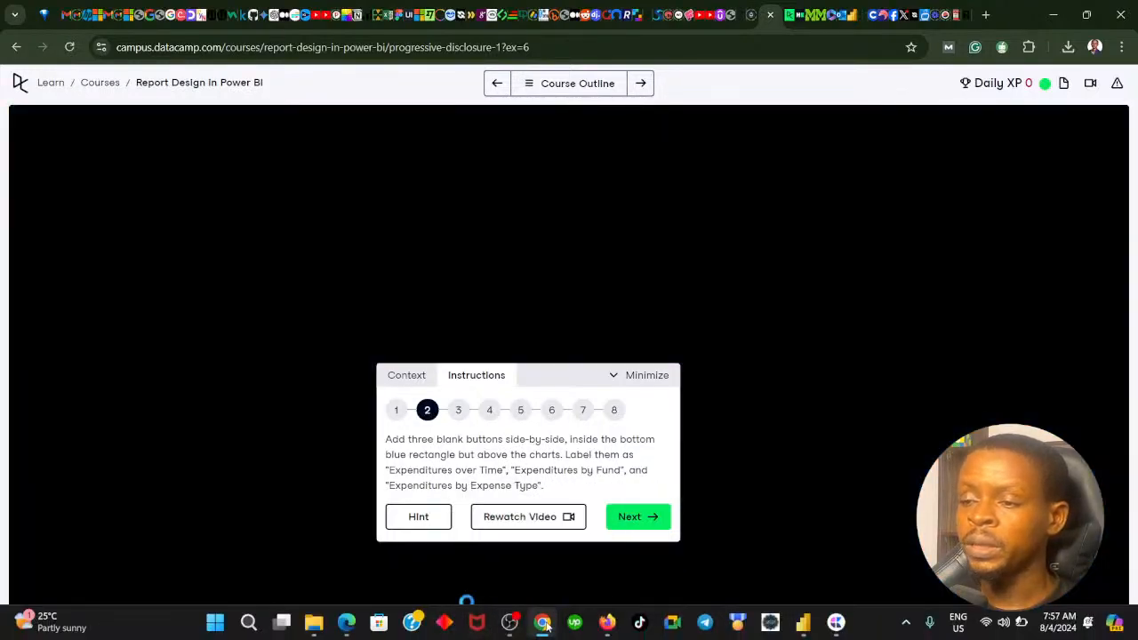
click(544, 624)
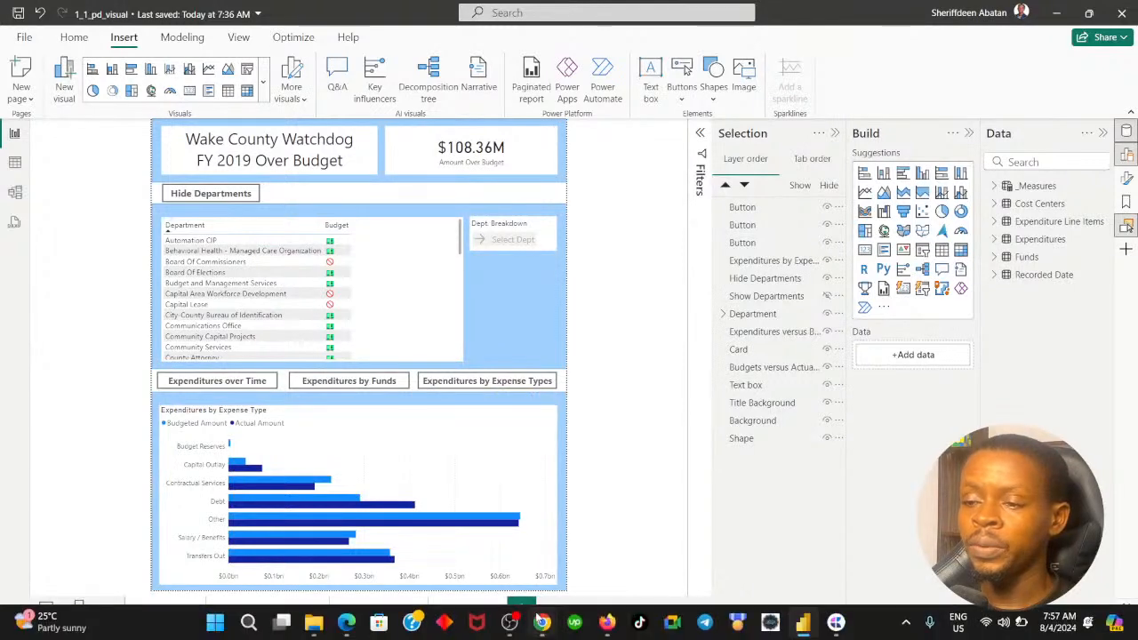
click(544, 624)
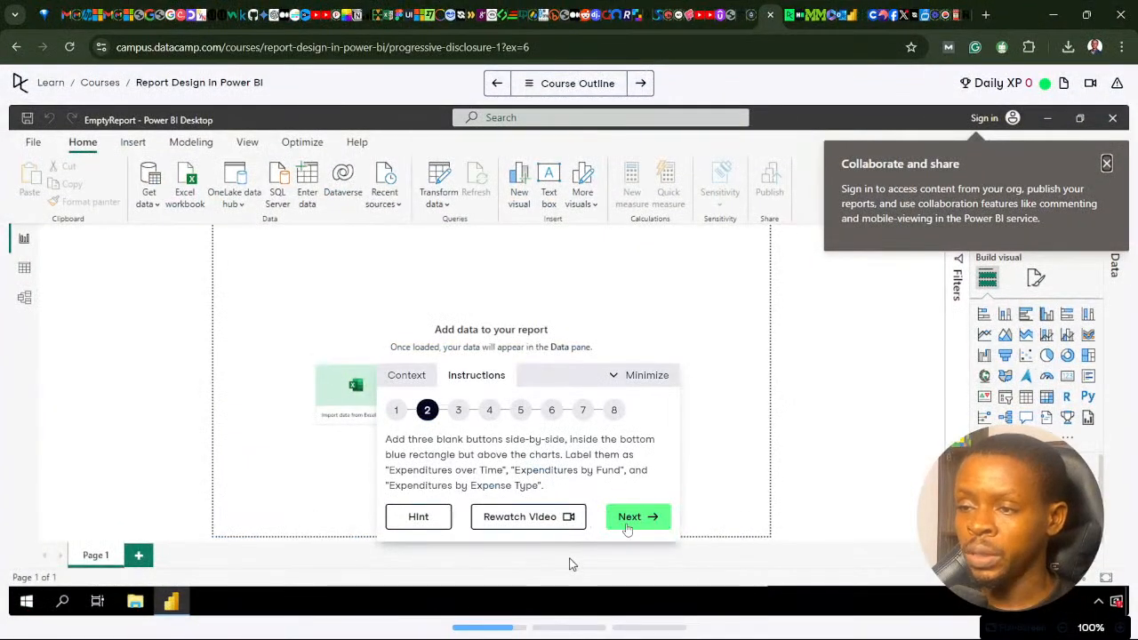
click(627, 528)
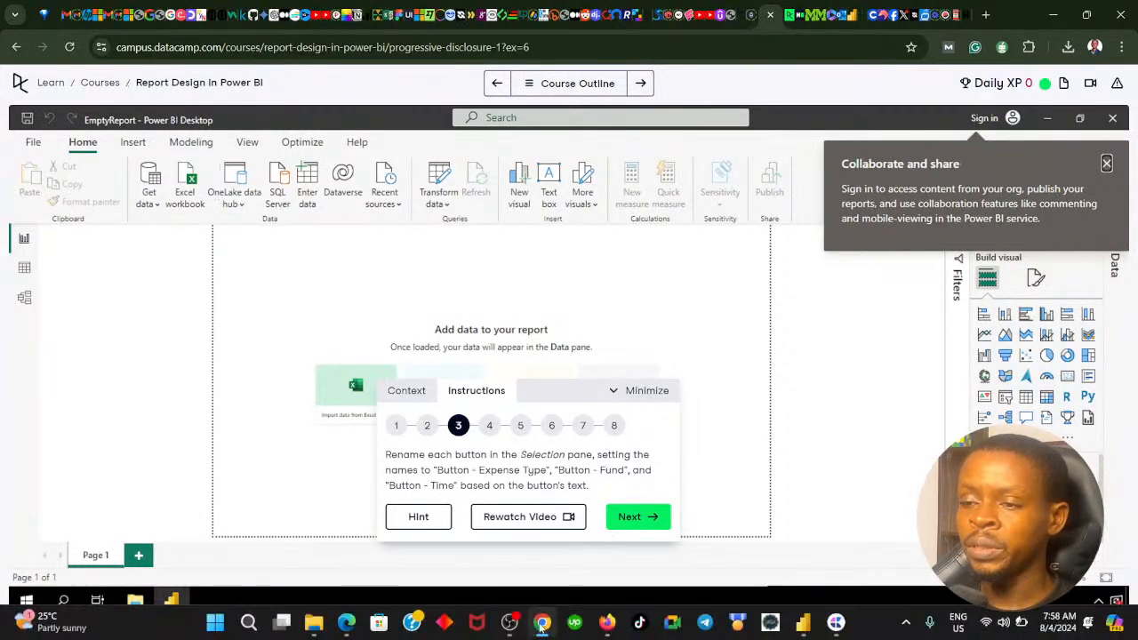
- Return to the Power BI report and select the "Expenditures over Time" button to identify its entry in the object layer list
click(538, 629)
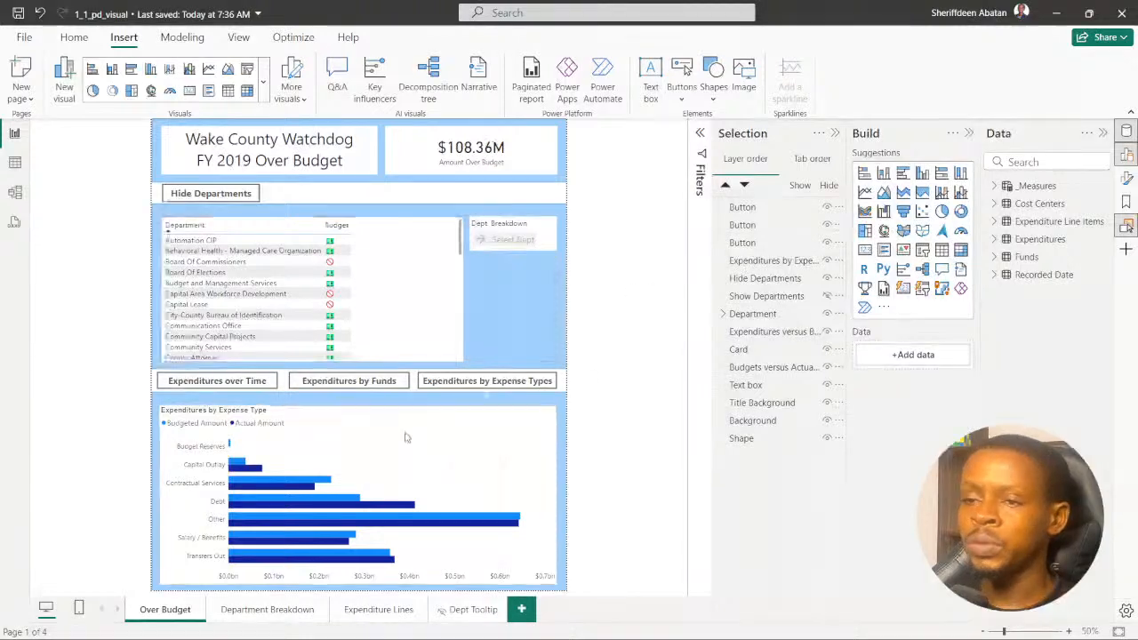
click(242, 382)
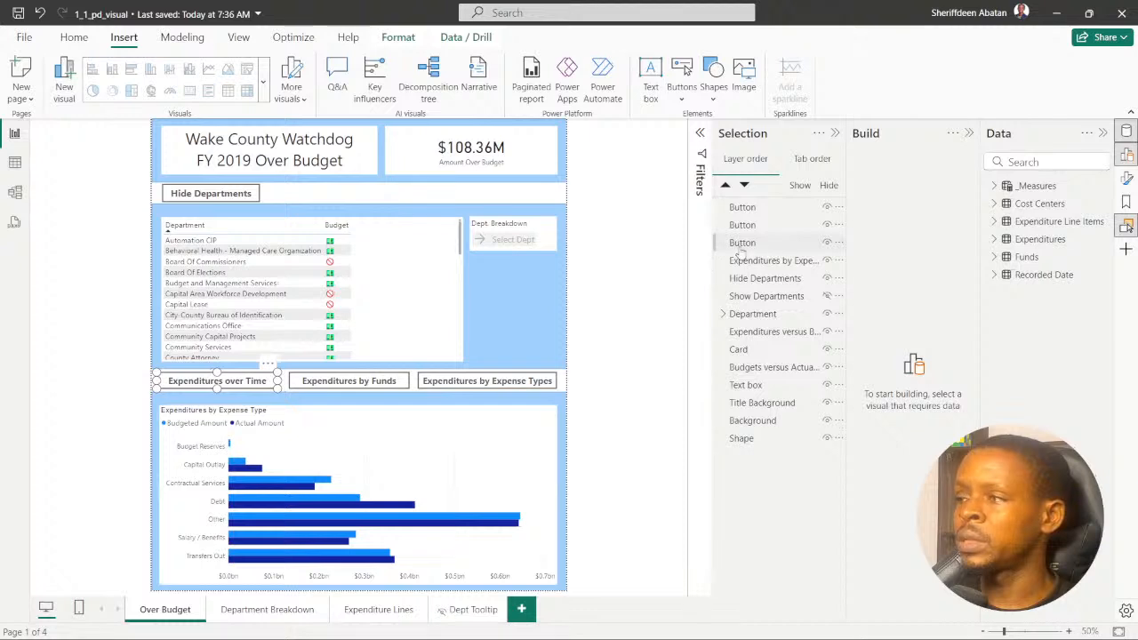
click(738, 244)
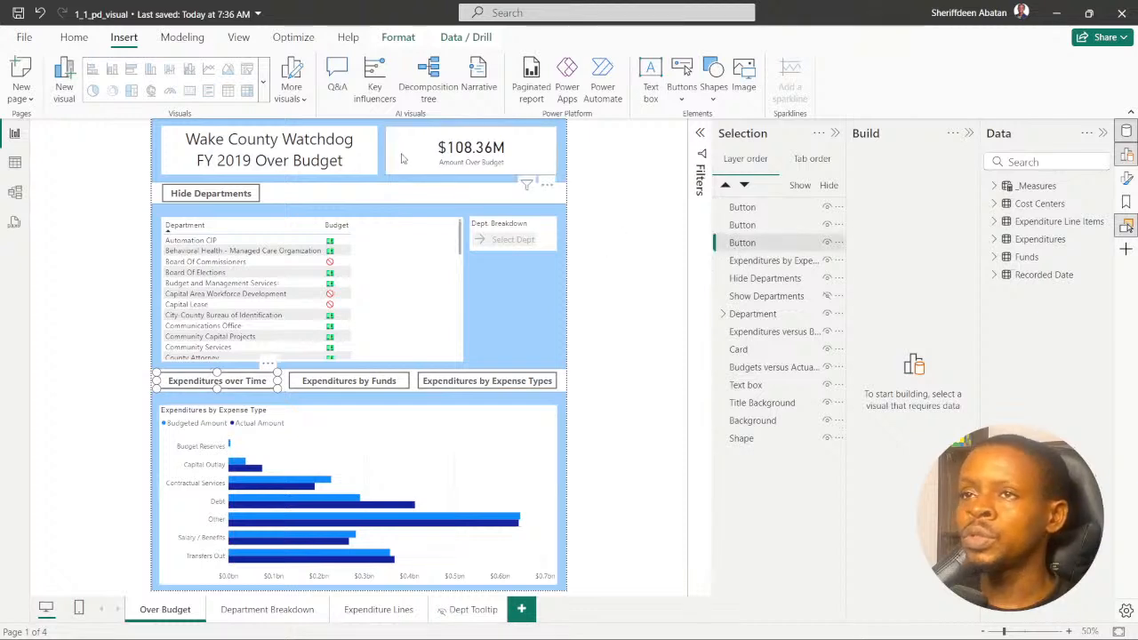
click(236, 37)
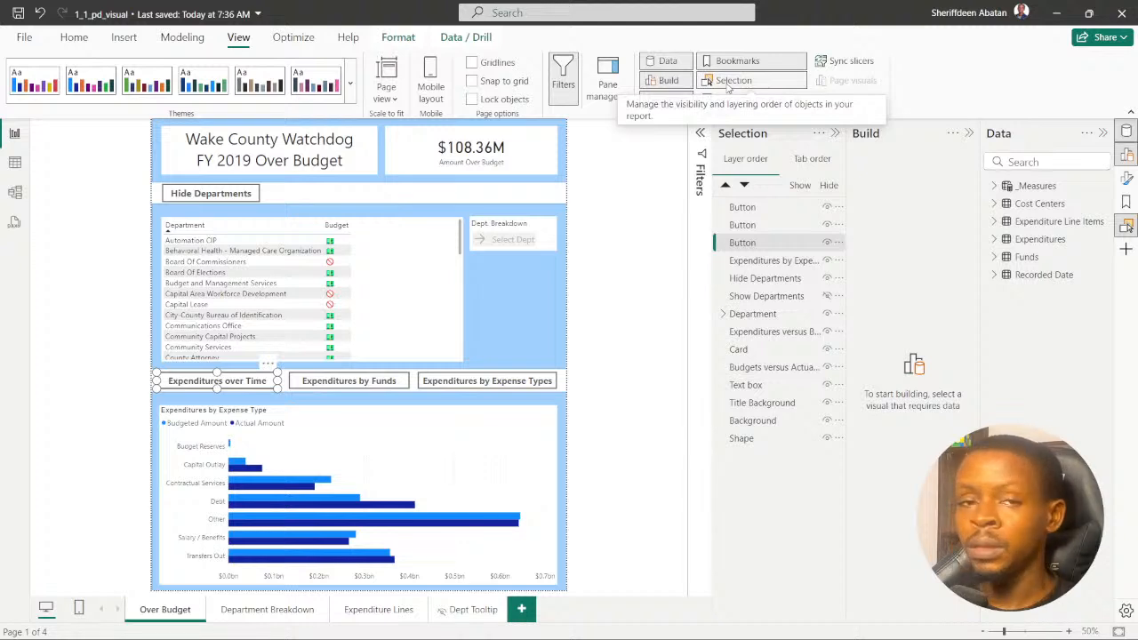
click(616, 203)
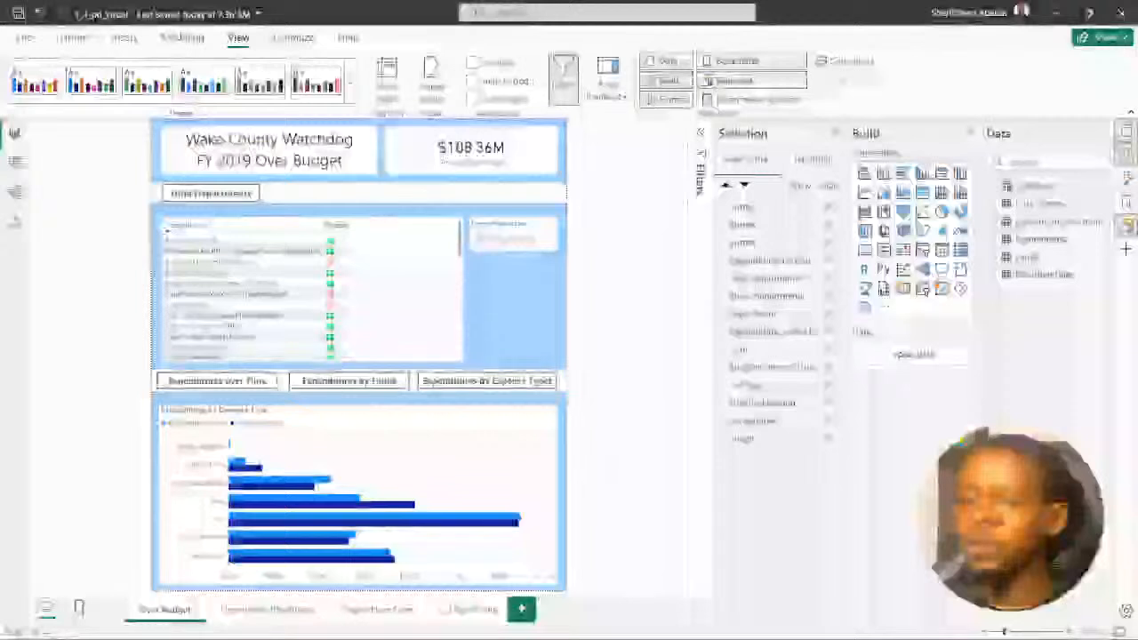
click(231, 382)
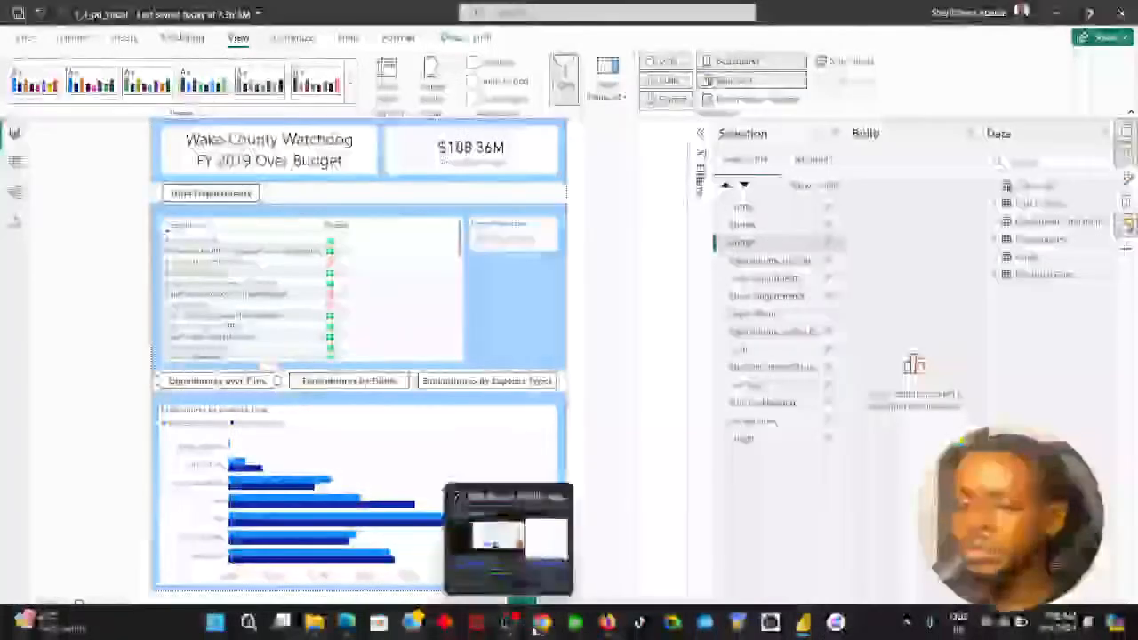
- Compare the button naming instruction in step 3 of the DataCamp exercise with the object names in the Power BI report
click(541, 626)
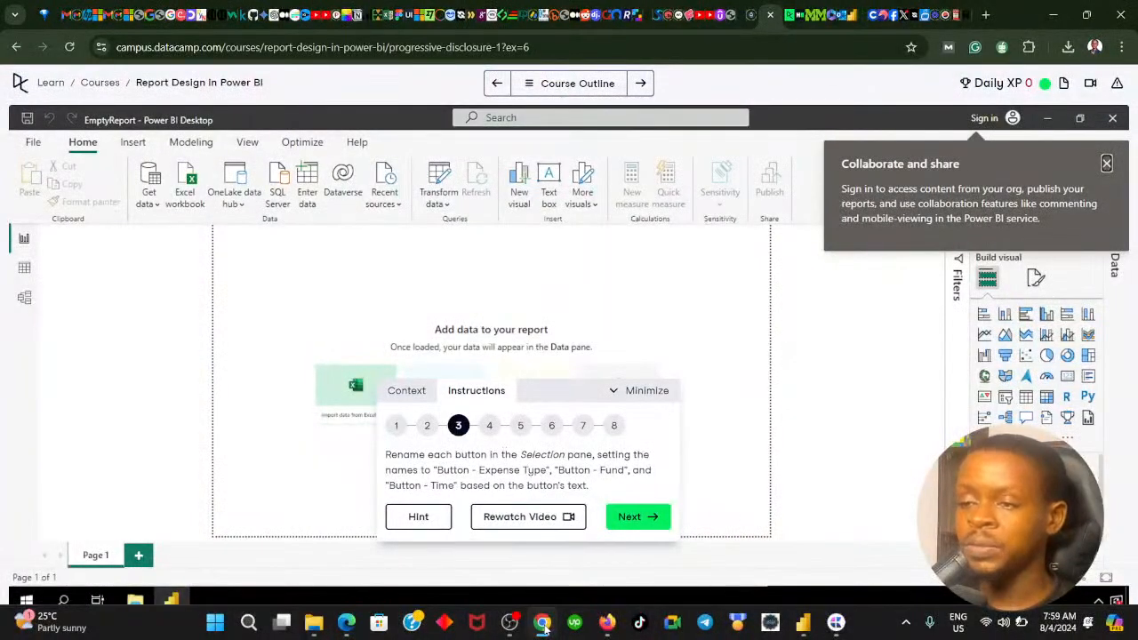
click(542, 624)
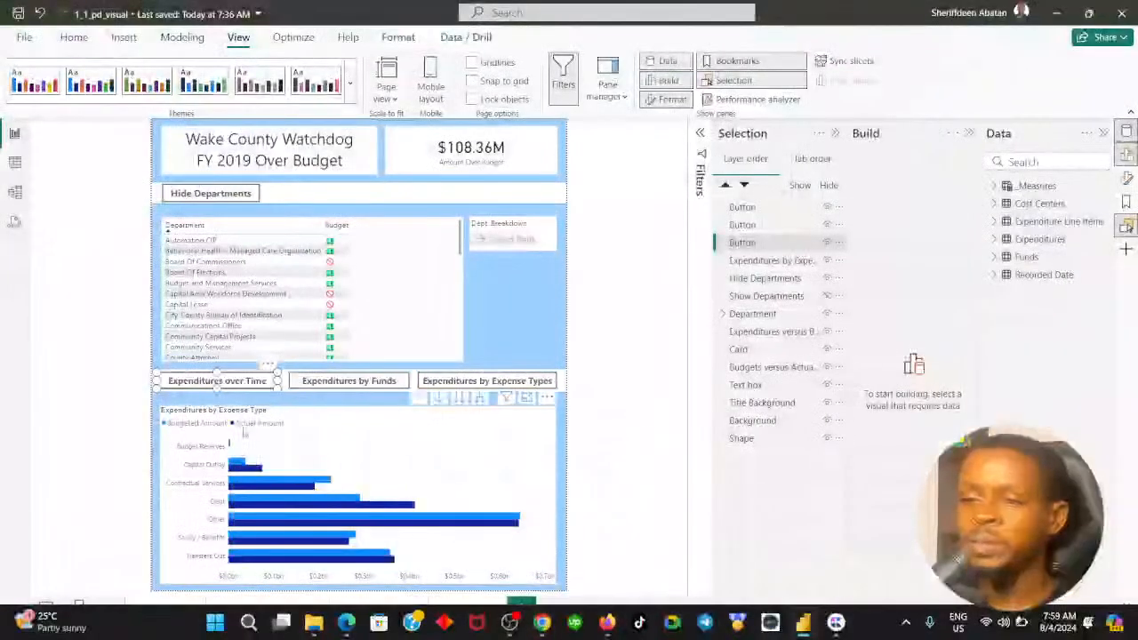
click(542, 622)
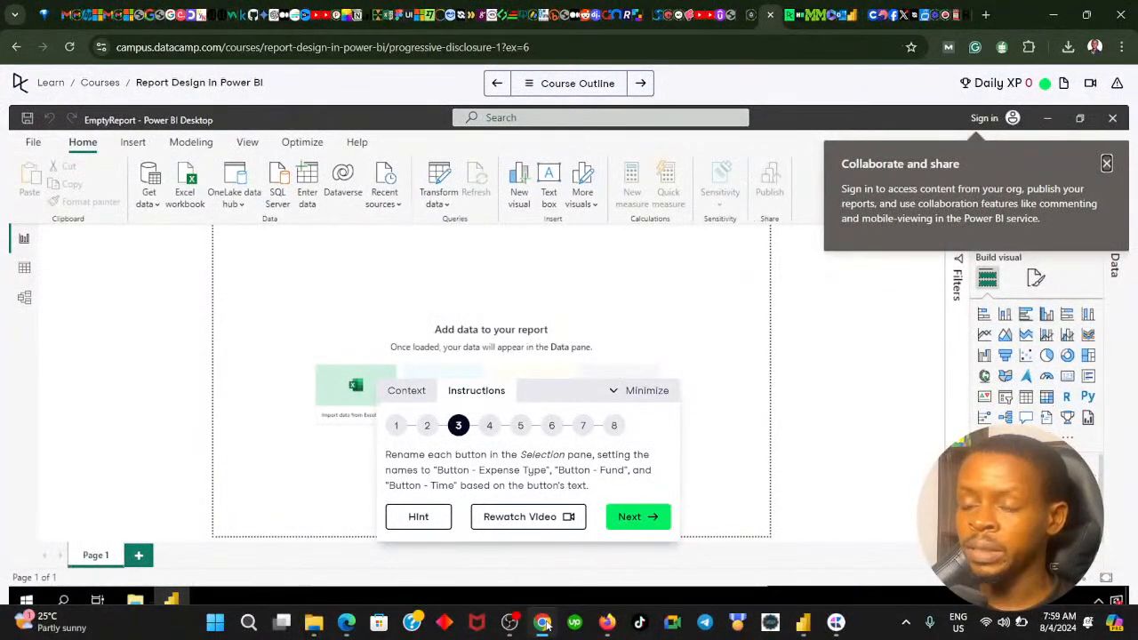
click(544, 622)
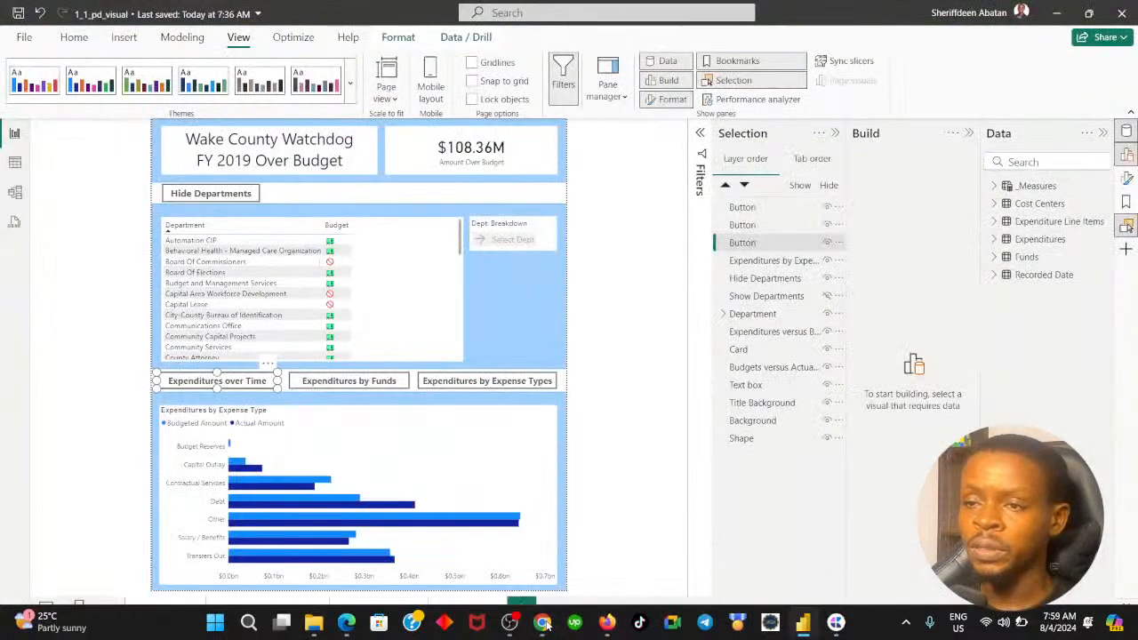
click(544, 622)
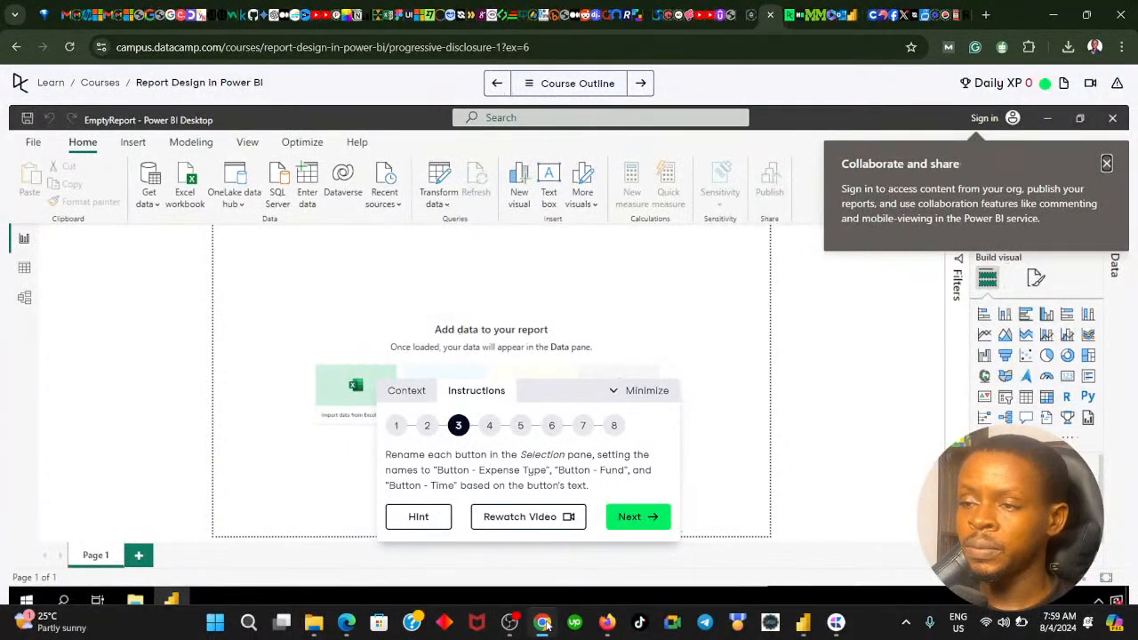
click(544, 623)
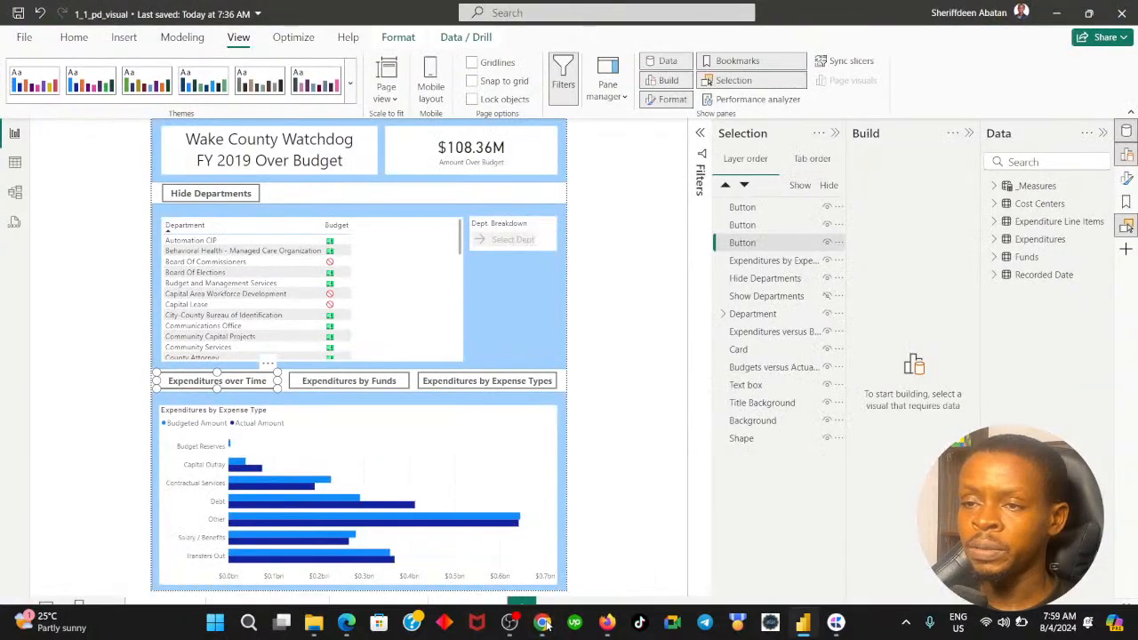
click(542, 623)
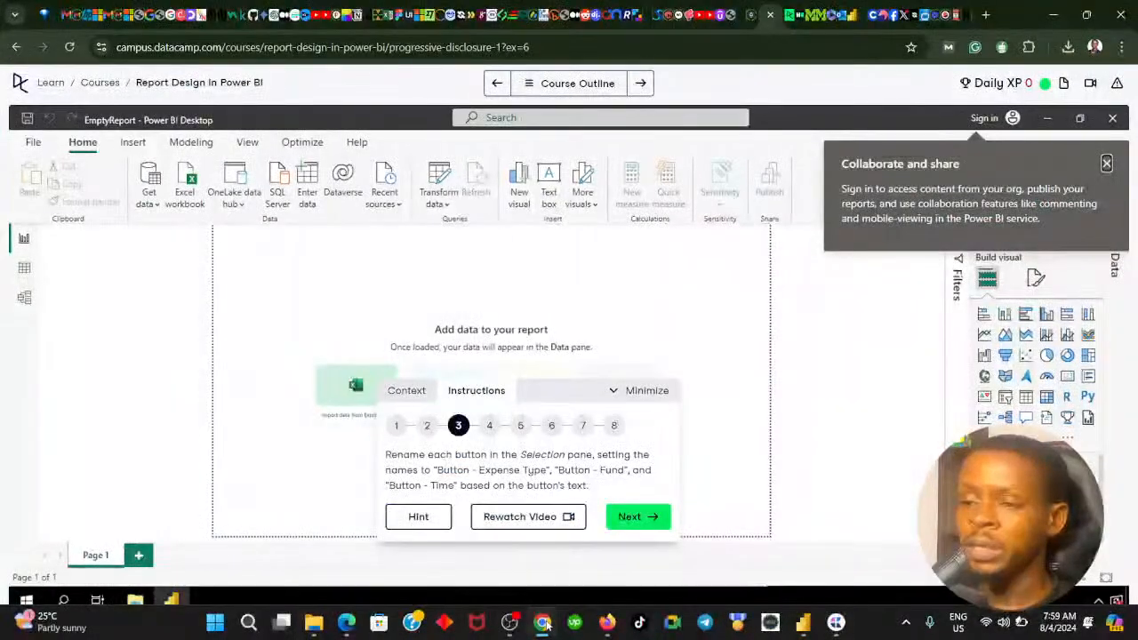
click(542, 622)
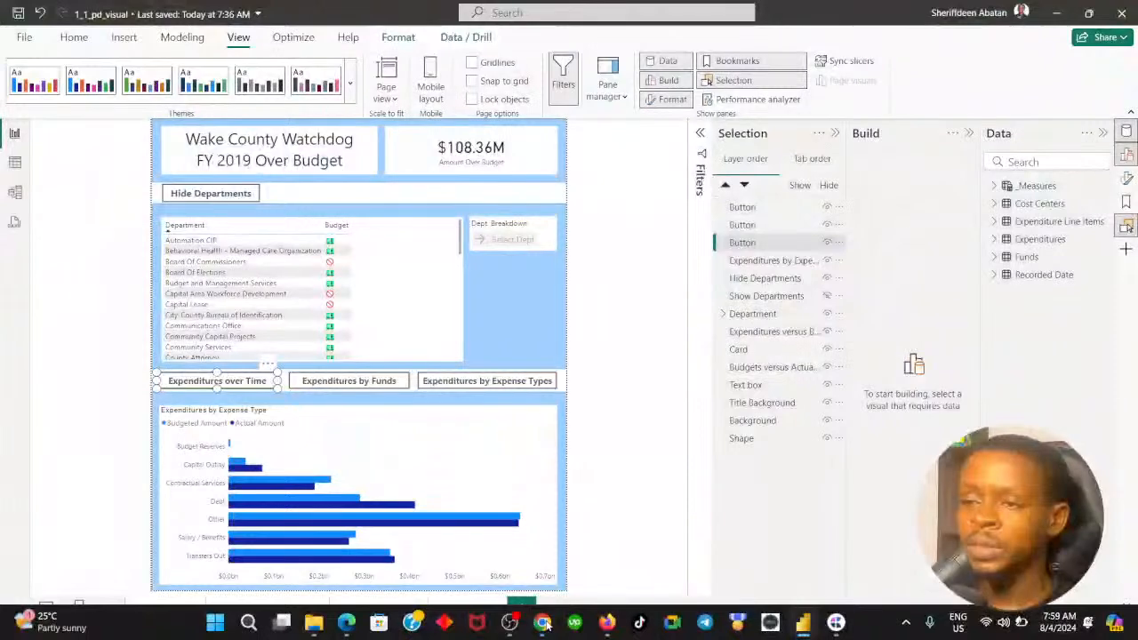
click(542, 622)
click(543, 622)
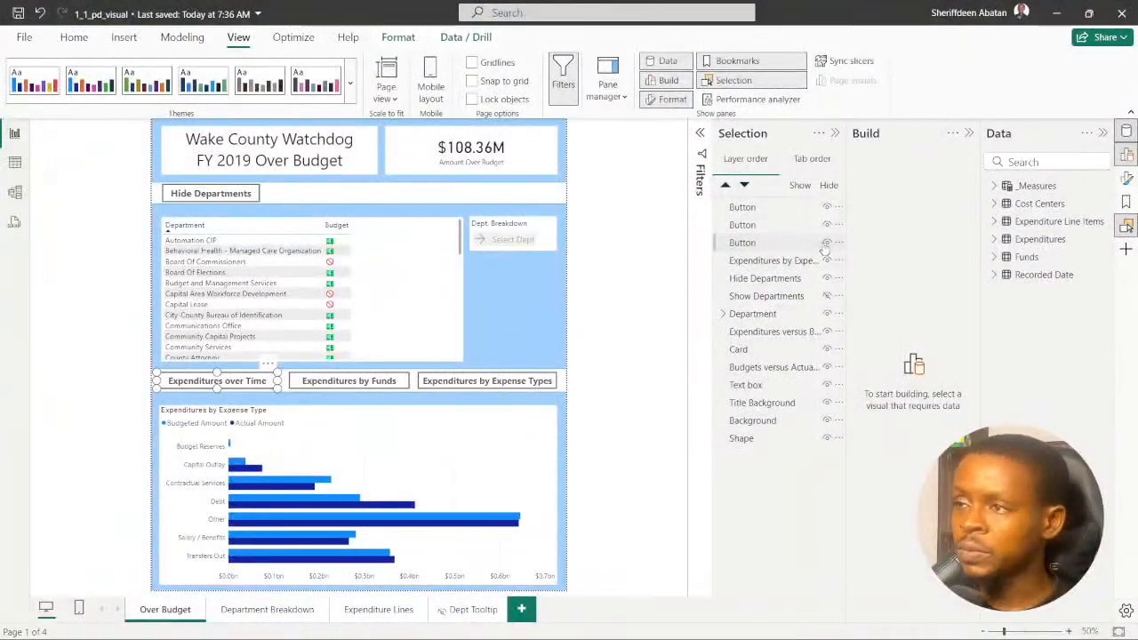
- Rename the layer entry of the "Expenditures over Time" button as "Button-Exp over Time"
double_click(757, 244)
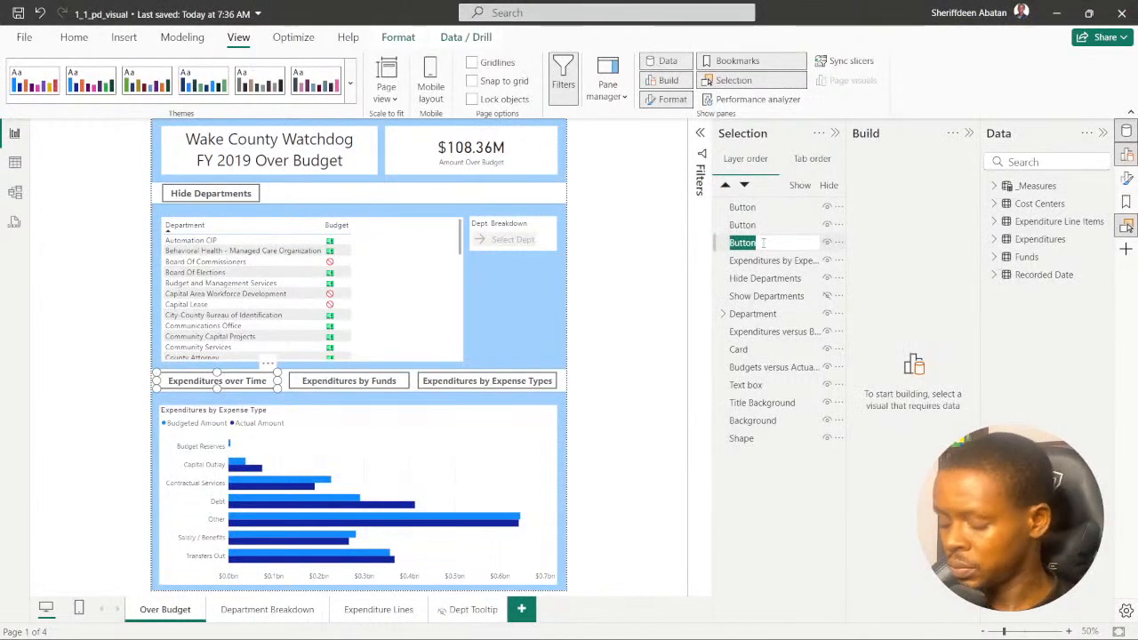
click(762, 242)
text(-)
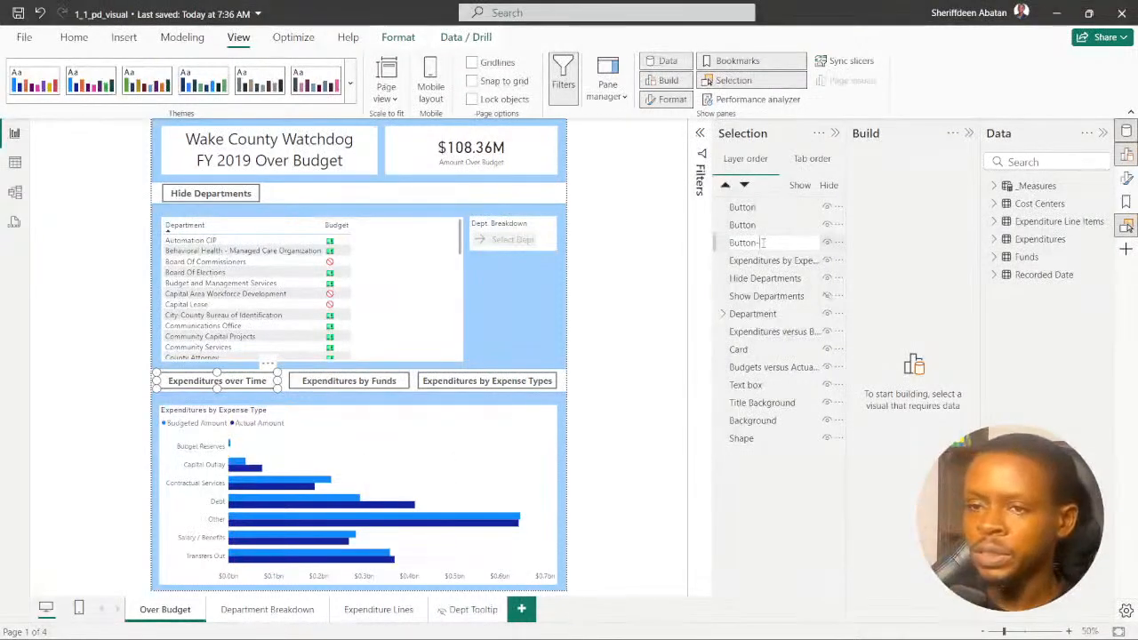
text(D)
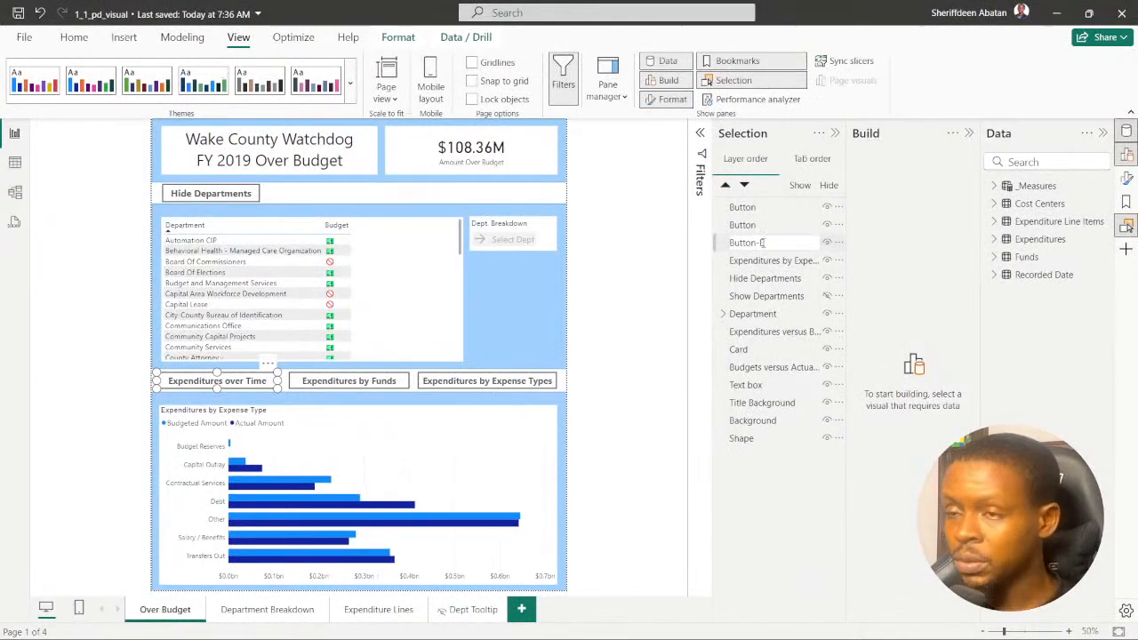
text(xp O)
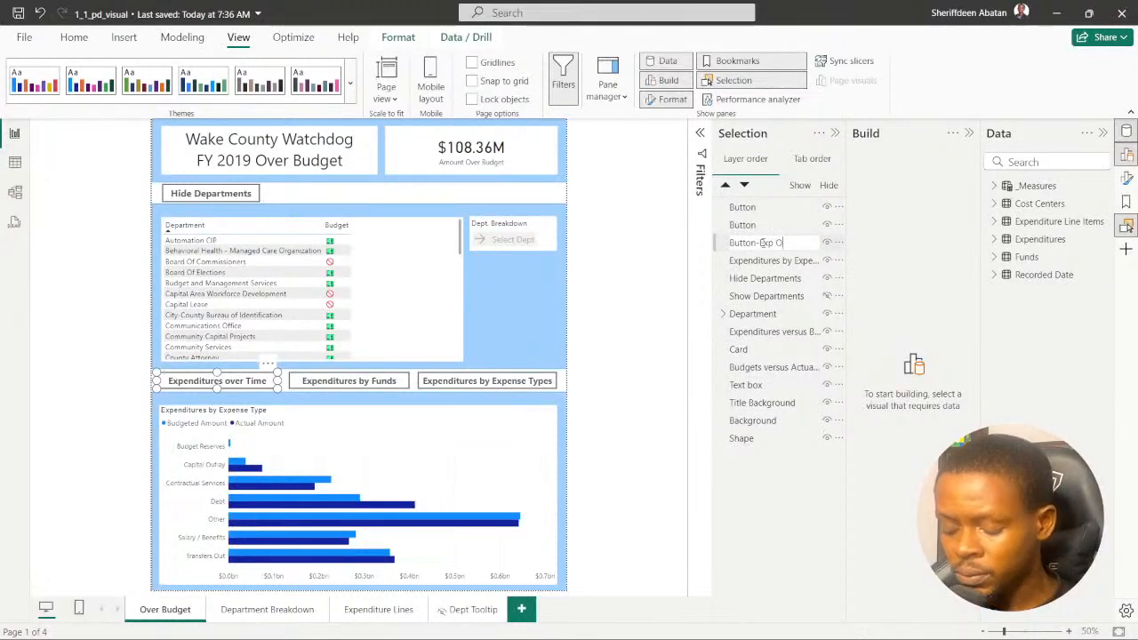
key(Return)
key(BackSpace)
key(BackSpace)
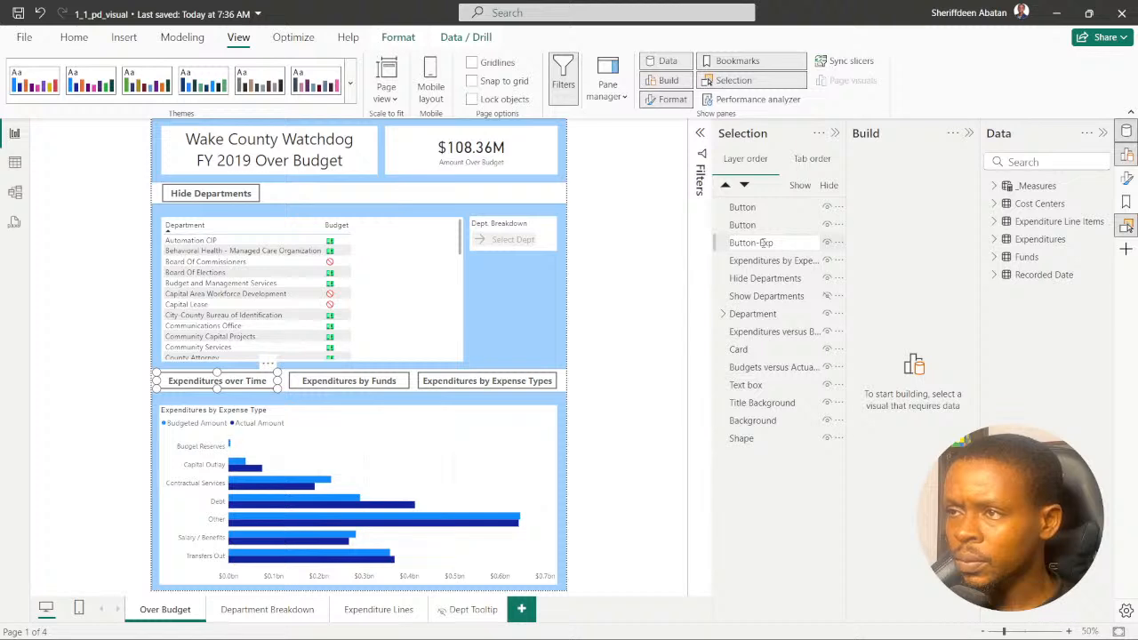
text(ove)
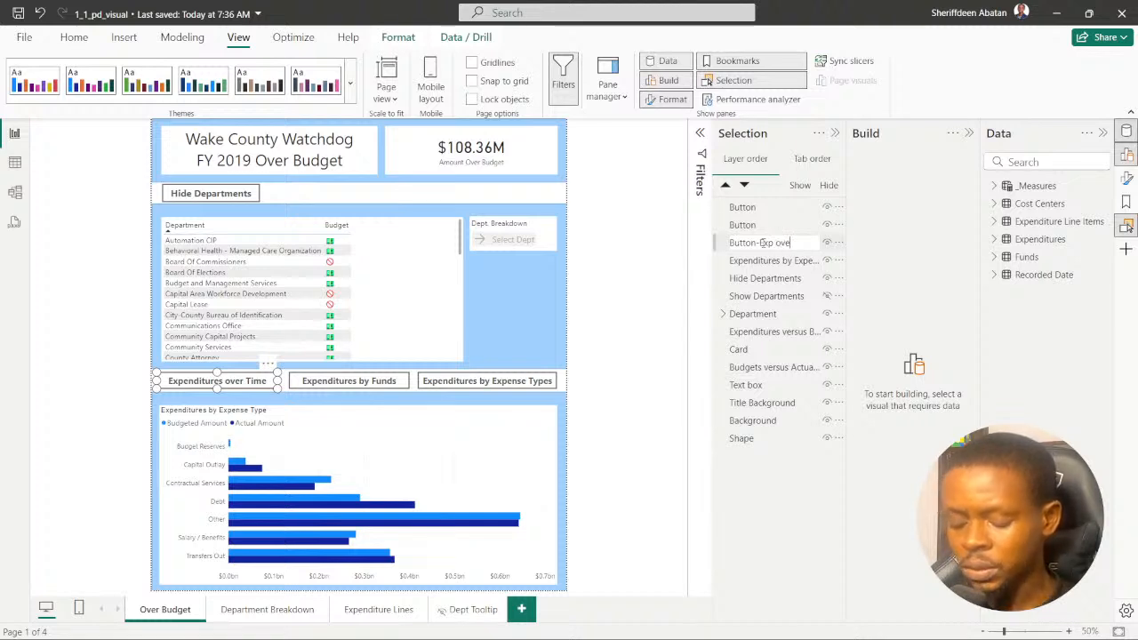
text(r T)
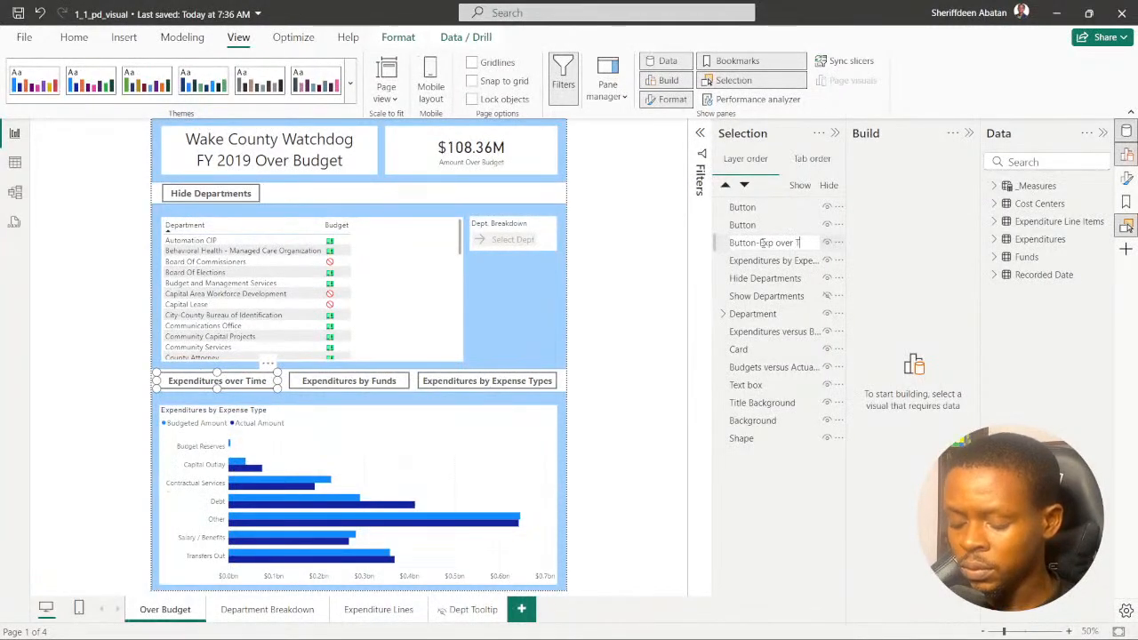
text(ime)
key(Return)
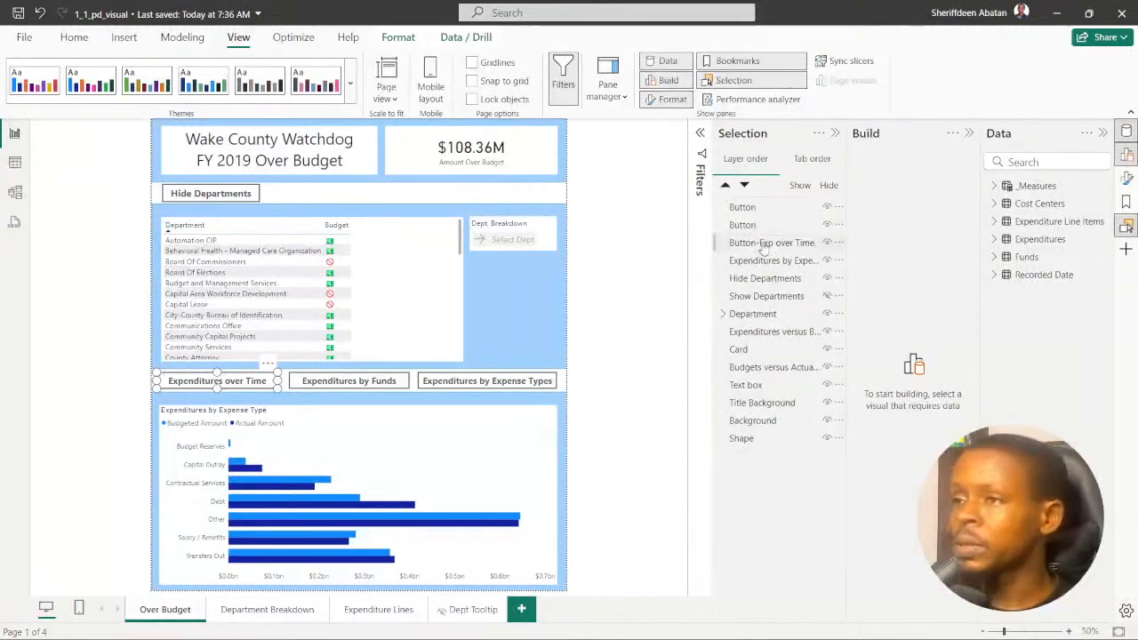
- Rename the layer entry of the "Expenditures by Funds" button as "Button-Exp Funds"
click(327, 393)
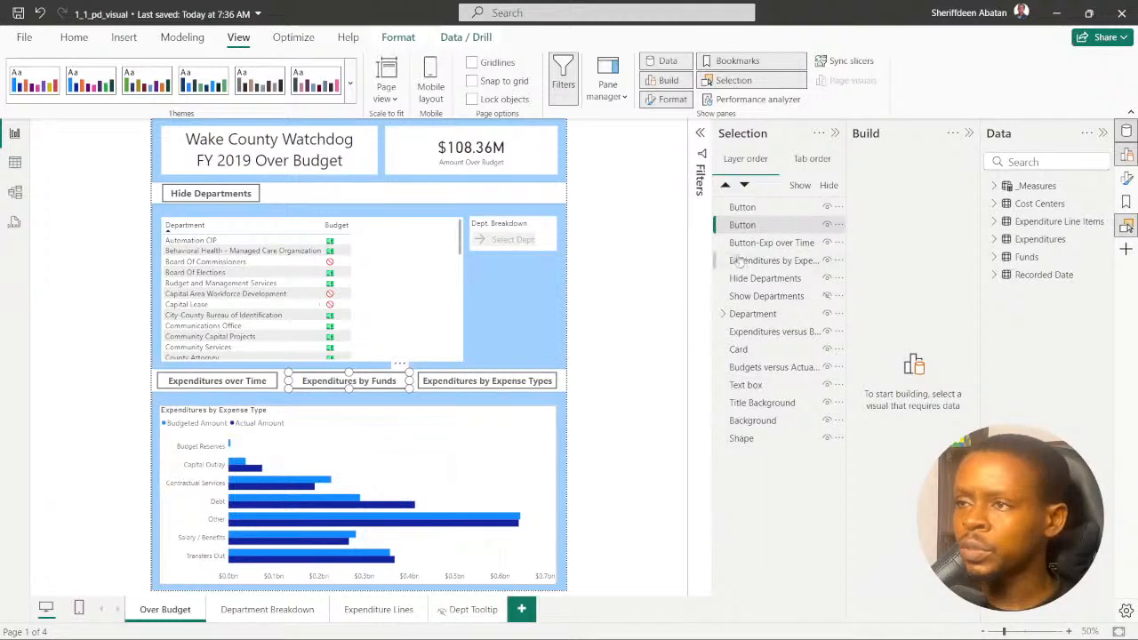
double_click(745, 226)
click(762, 228)
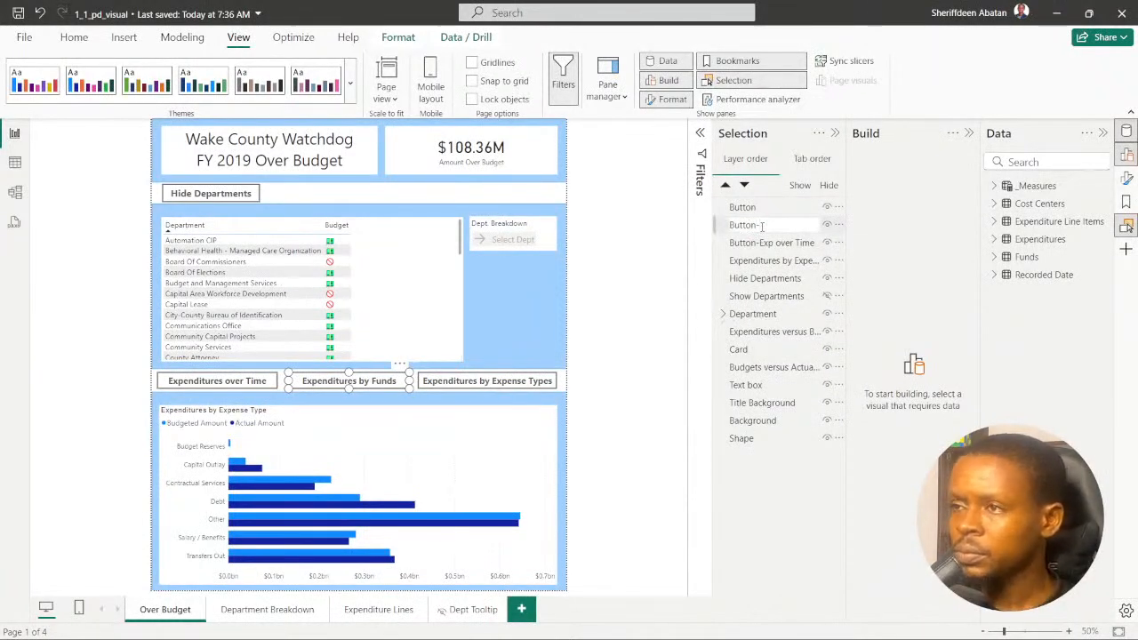
text(-Exp)
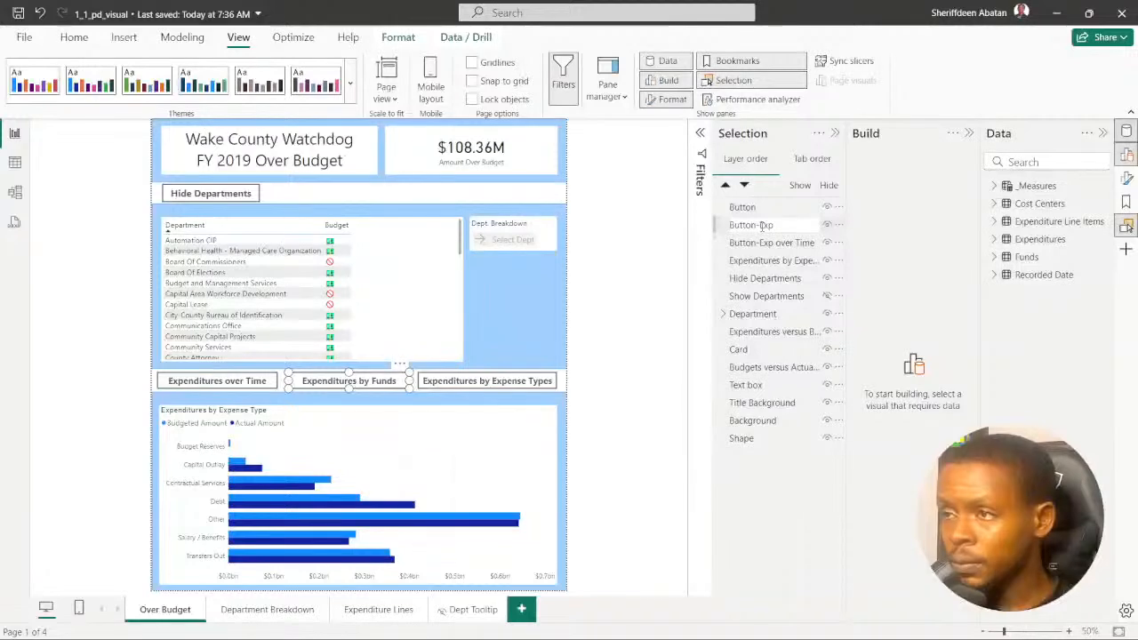
text( Funds)
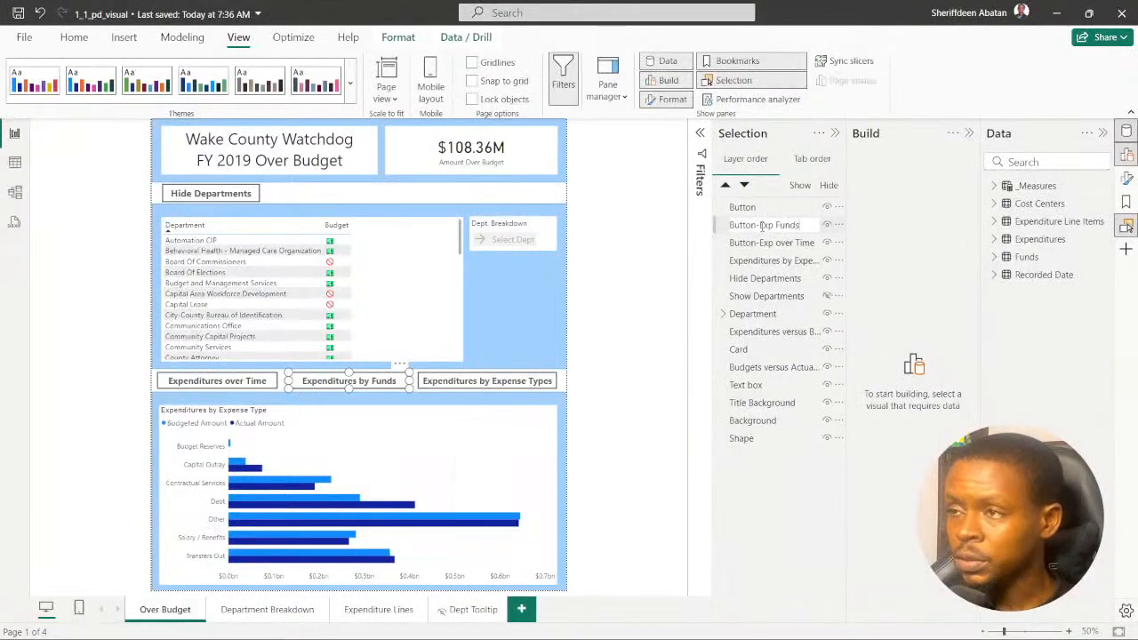
key(Return)
click(762, 227)
- Rename the layer entry of the "Expenditures by Expense Types" button as "Button-Exp by Types" and clear the selection
click(463, 385)
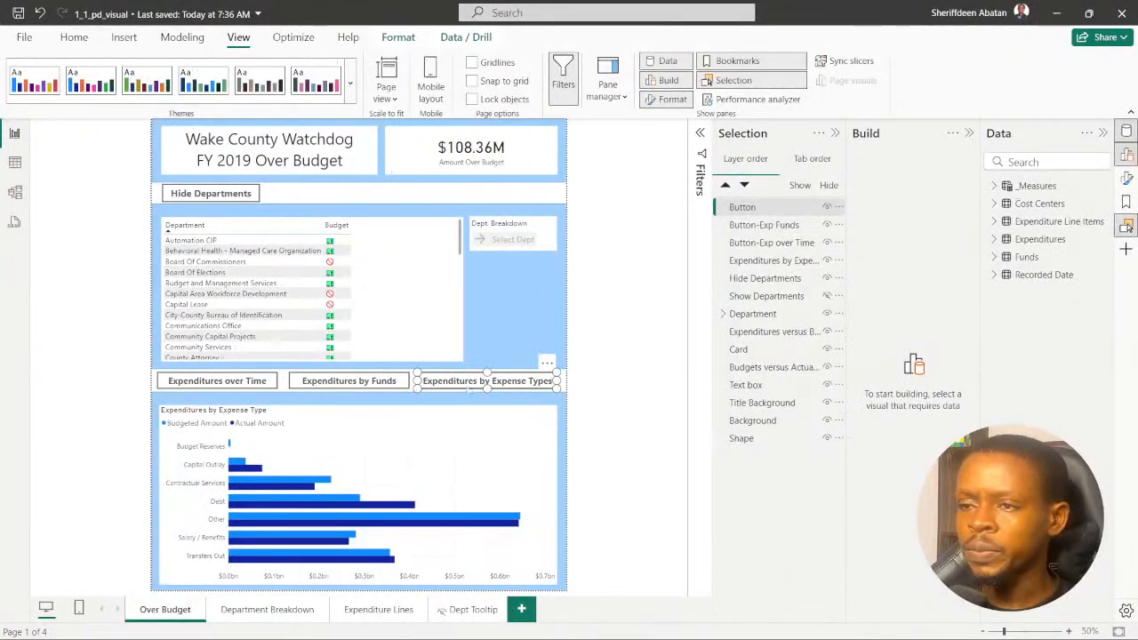
double_click(742, 208)
text(Button-)
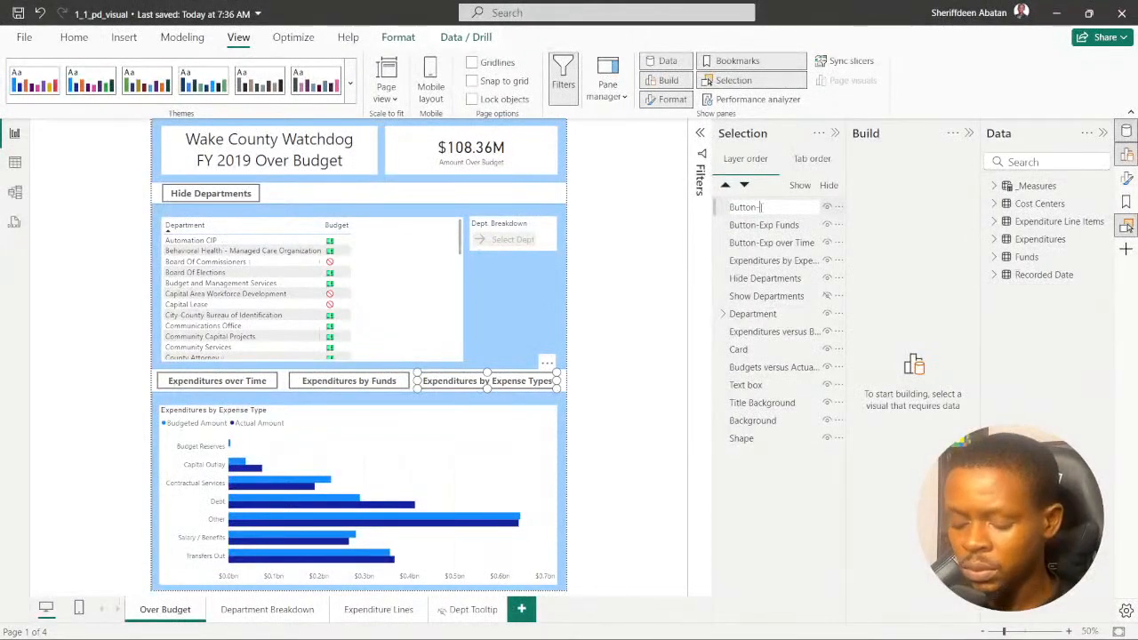
text(Exp by)
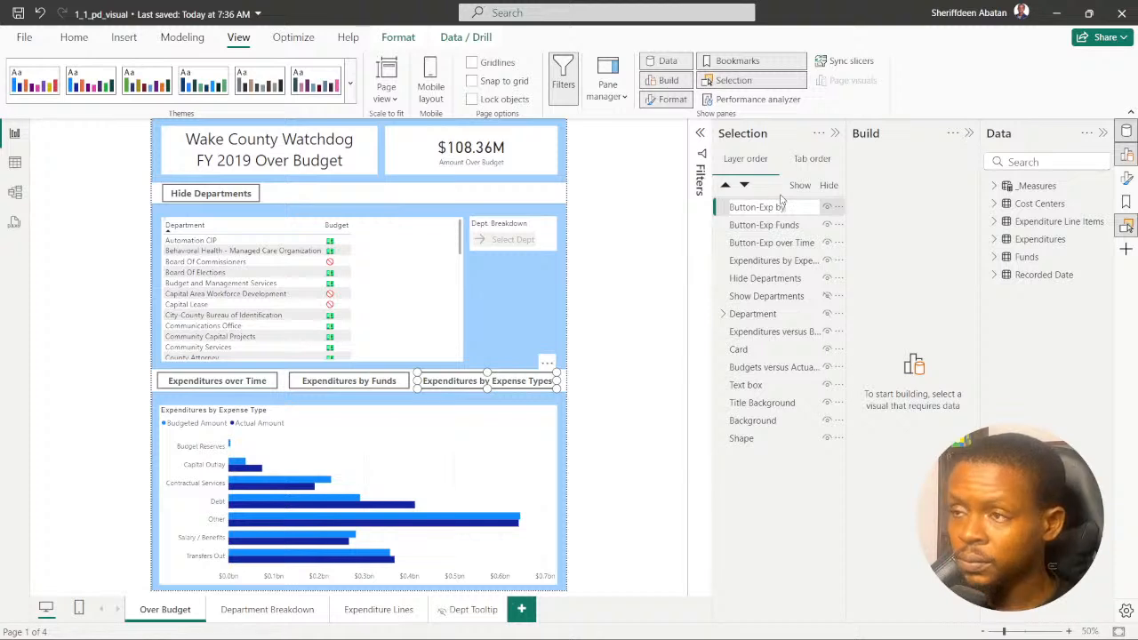
text(Types)
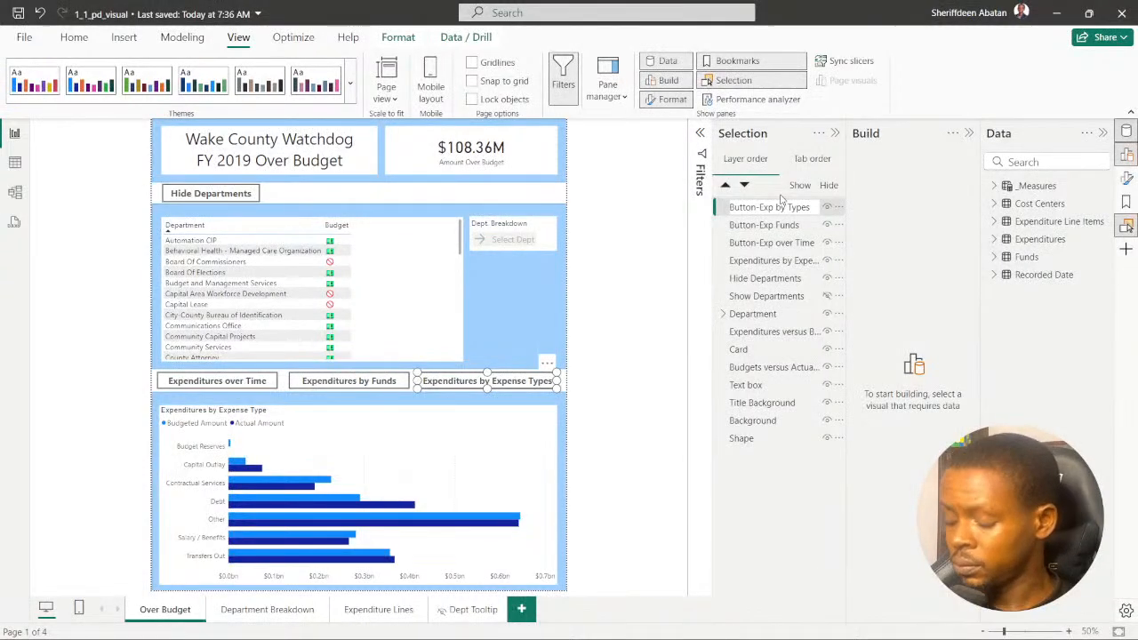
key(Return)
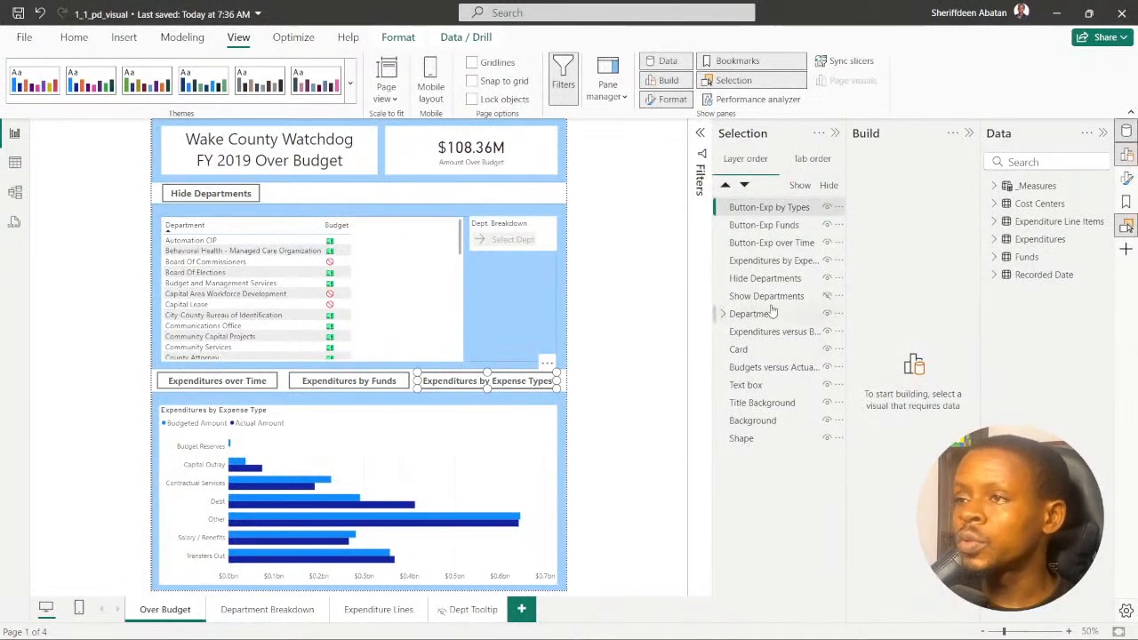
click(628, 359)
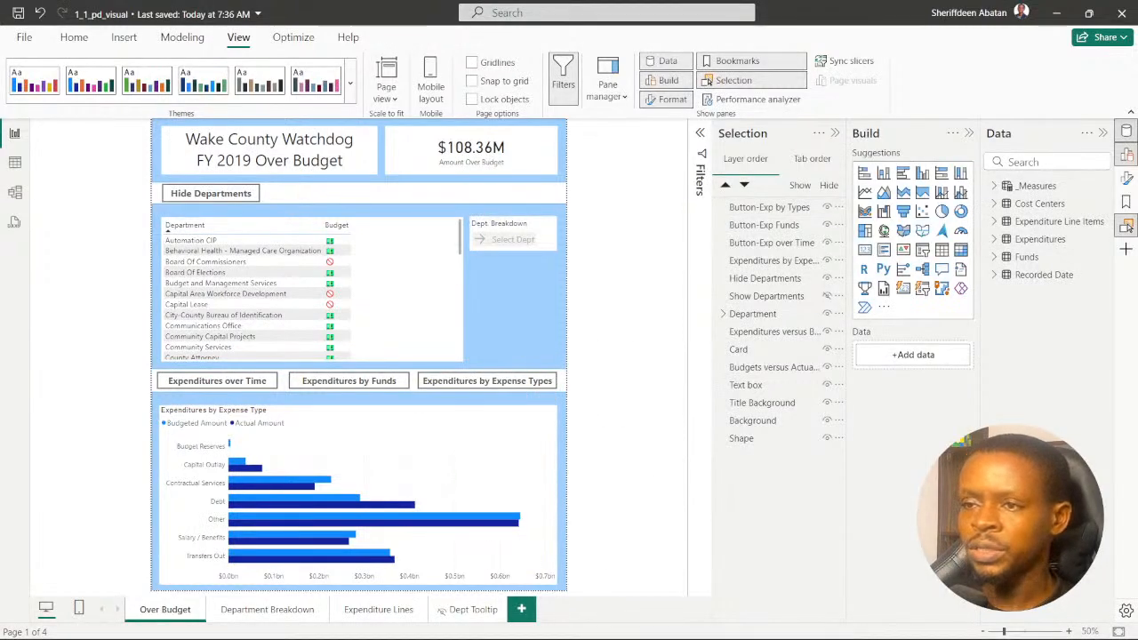
- Advance the DataCamp exercise instructions to step 4, read the line requirements and return to the Power BI report
click(542, 622)
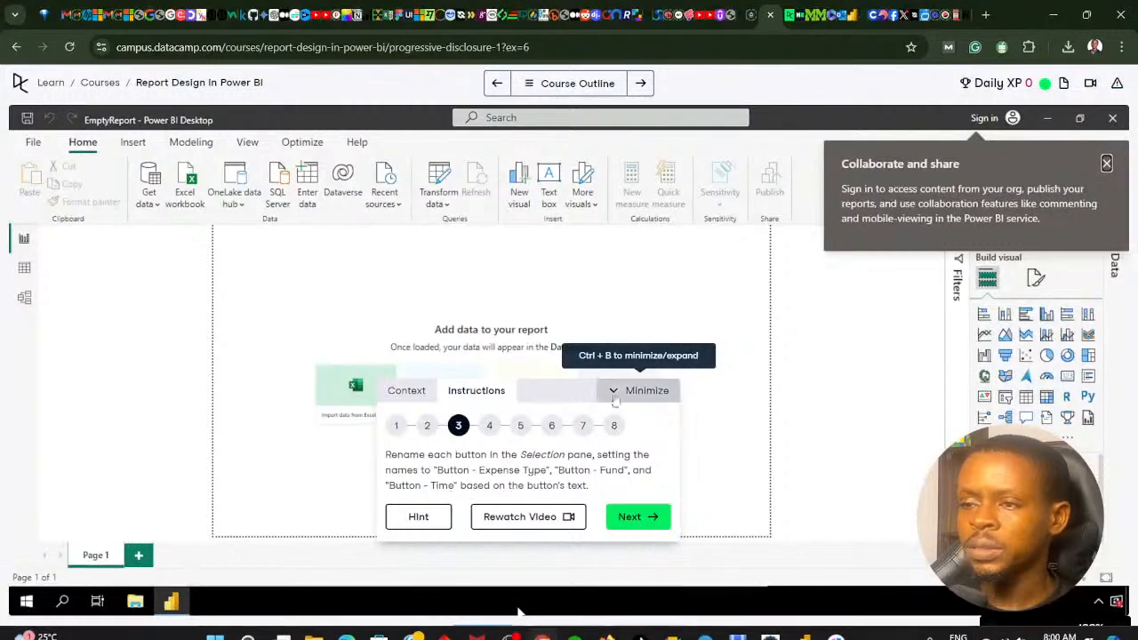
click(636, 516)
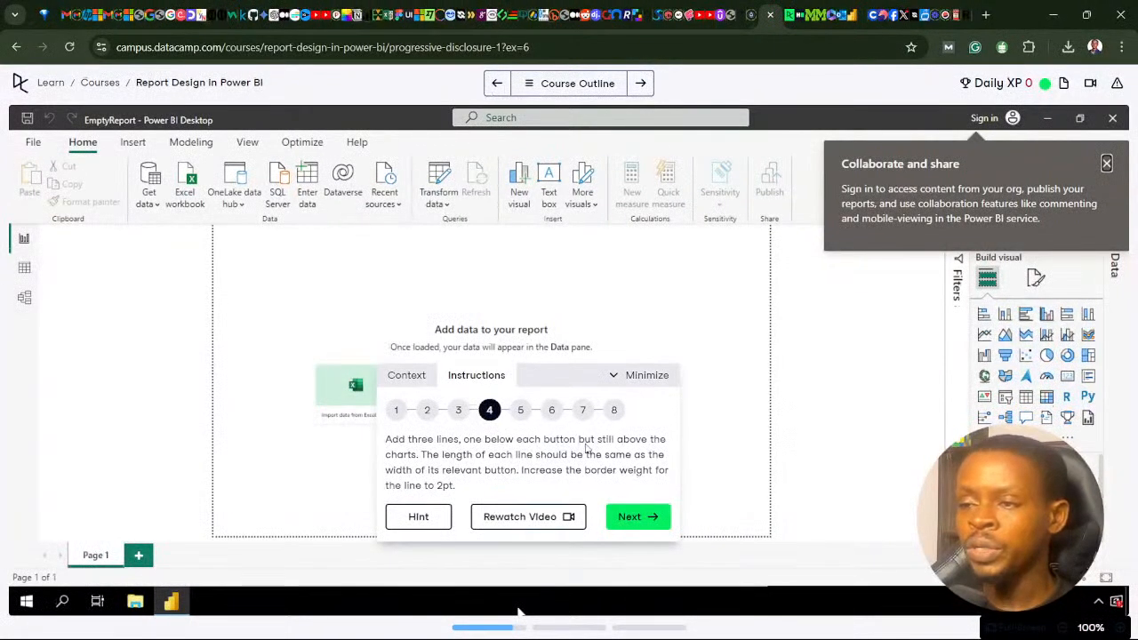
click(540, 628)
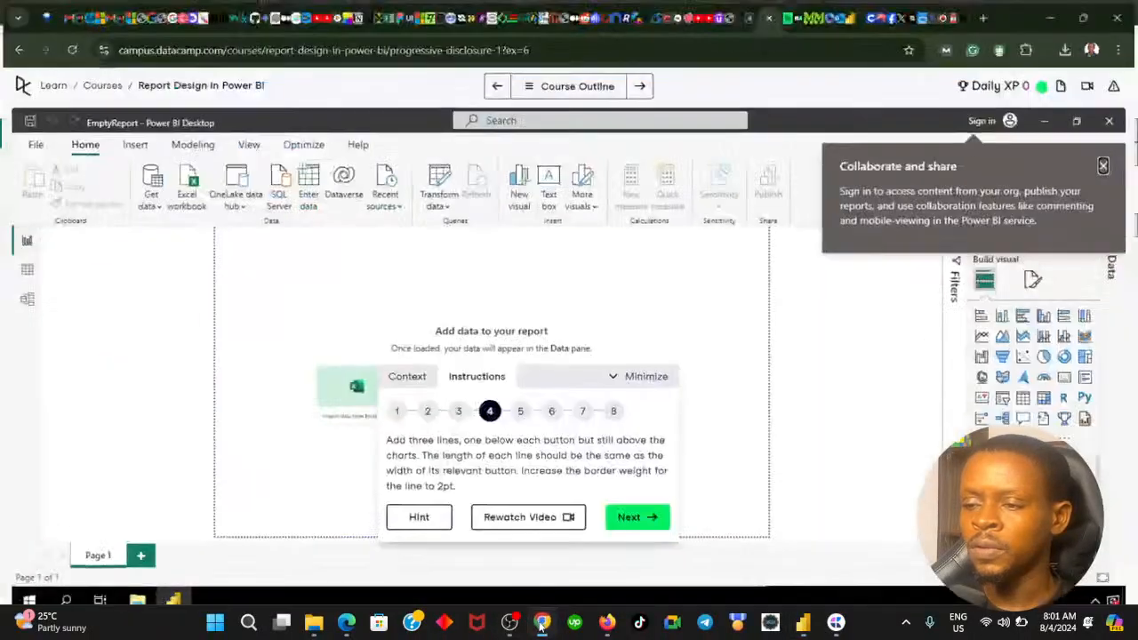
click(541, 623)
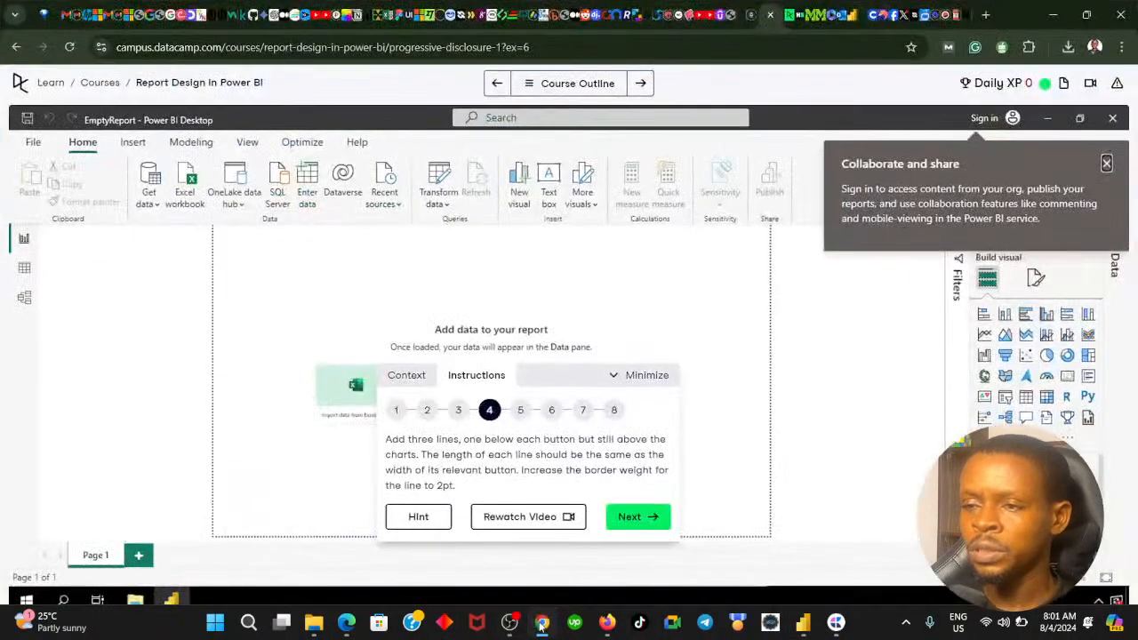
click(541, 622)
click(124, 36)
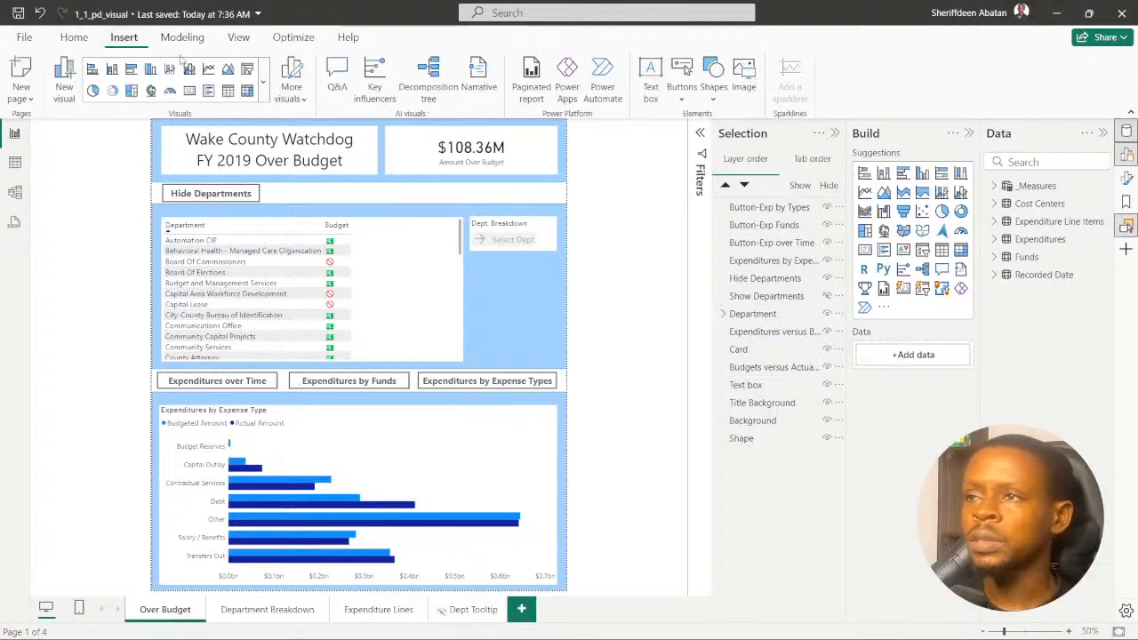
click(681, 87)
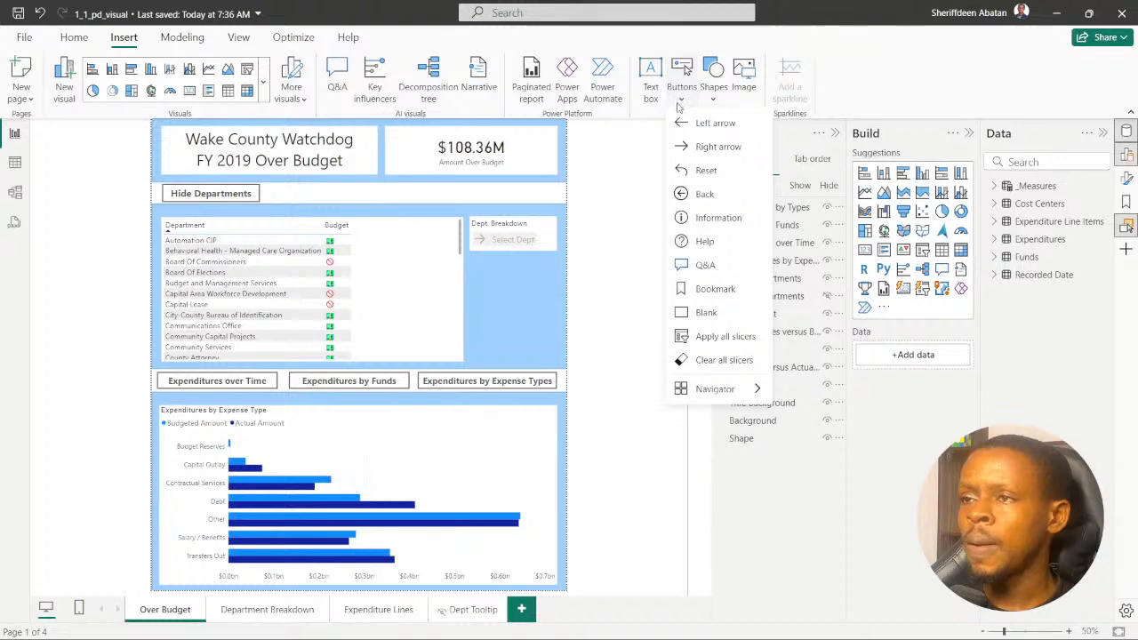
click(718, 148)
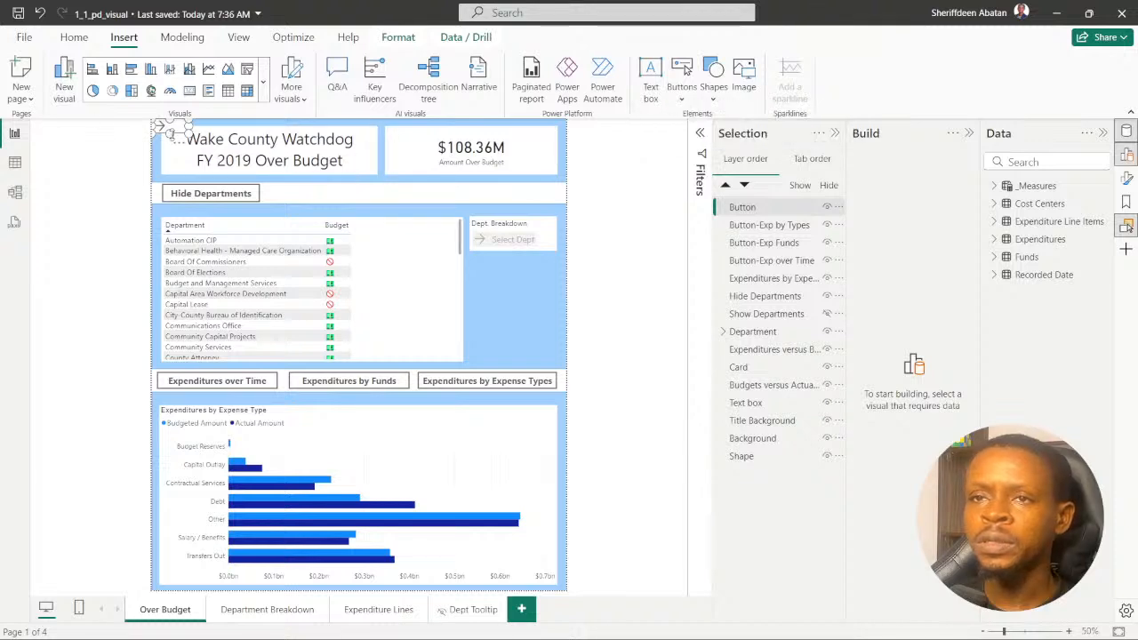
drag(169, 130, 507, 311)
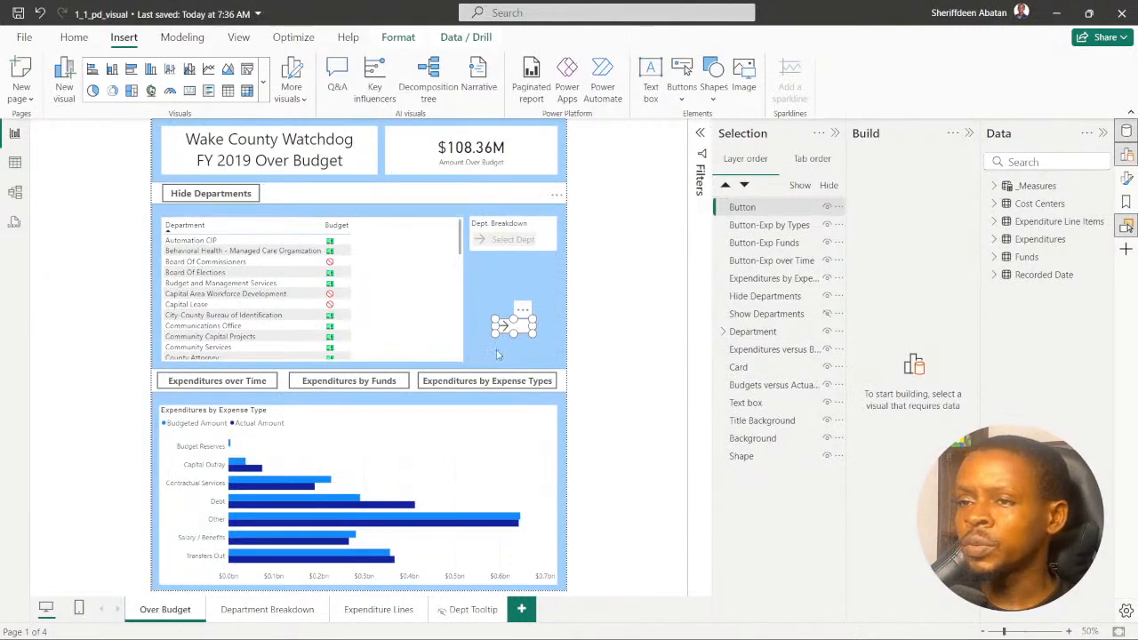
click(522, 311)
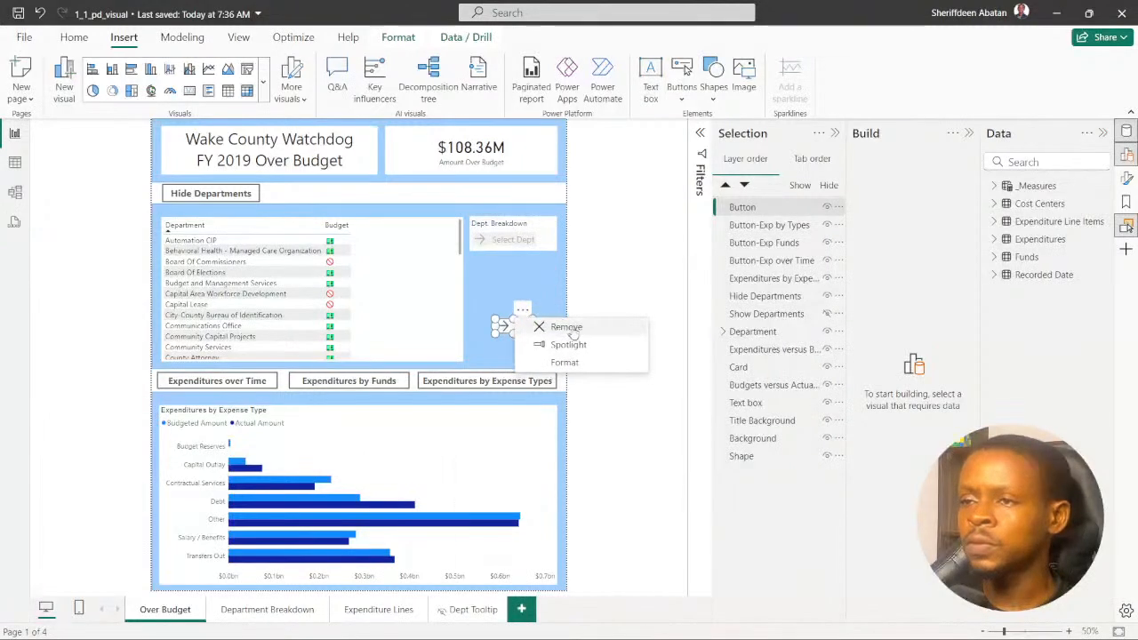
click(553, 327)
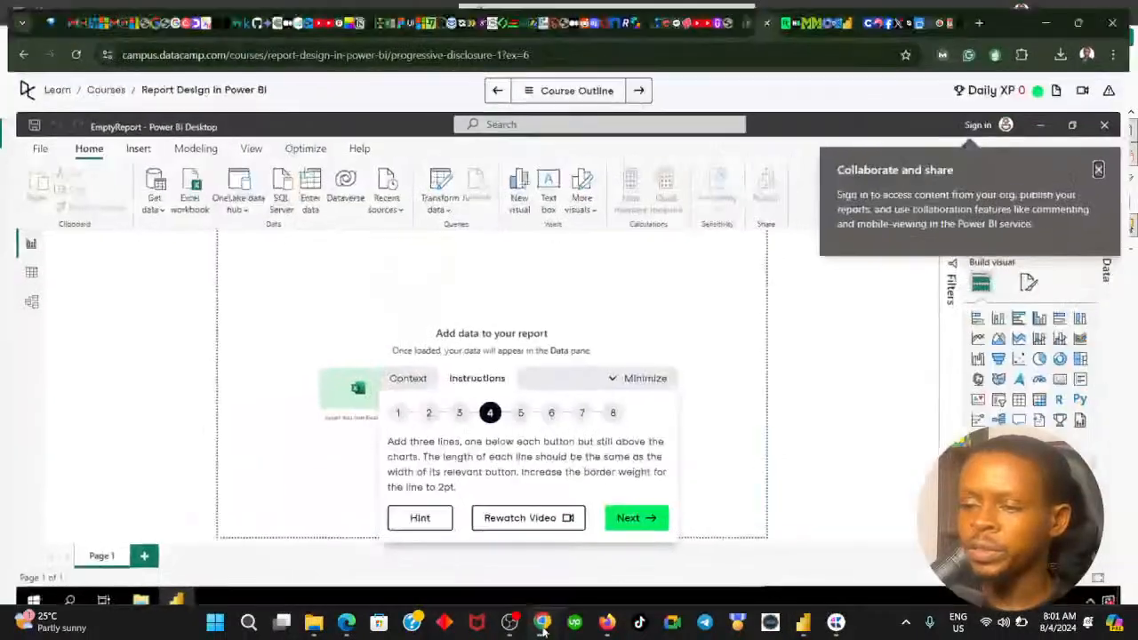
- Recheck instruction step 4 in DataCamp, and insert a line shape in the Power BI report, moving it below the "Select Dept" button
click(542, 624)
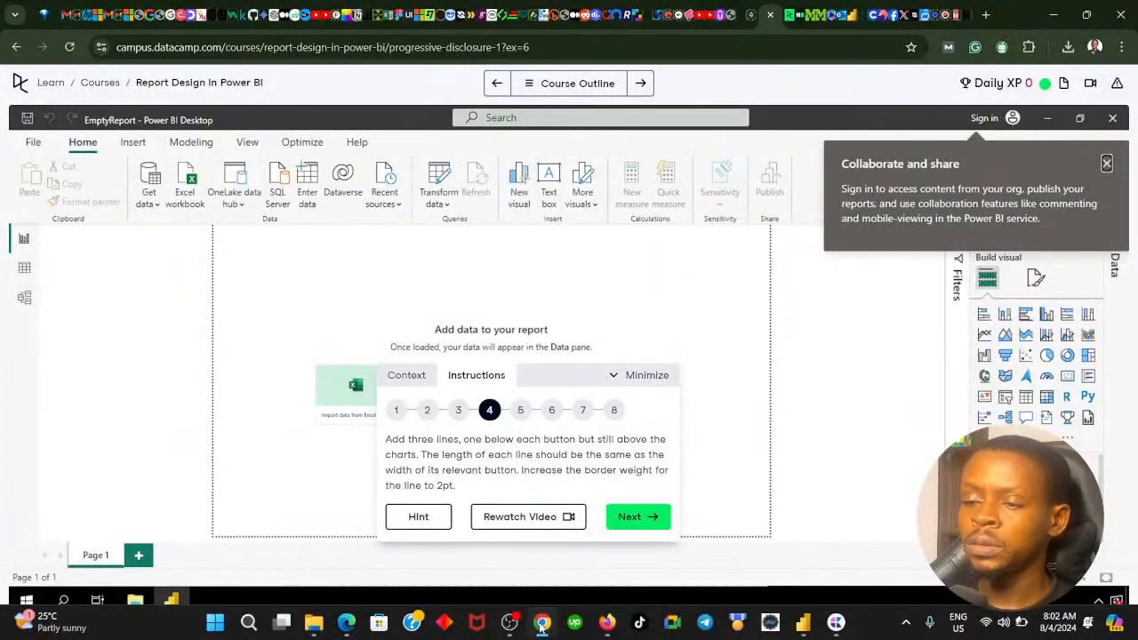
click(540, 625)
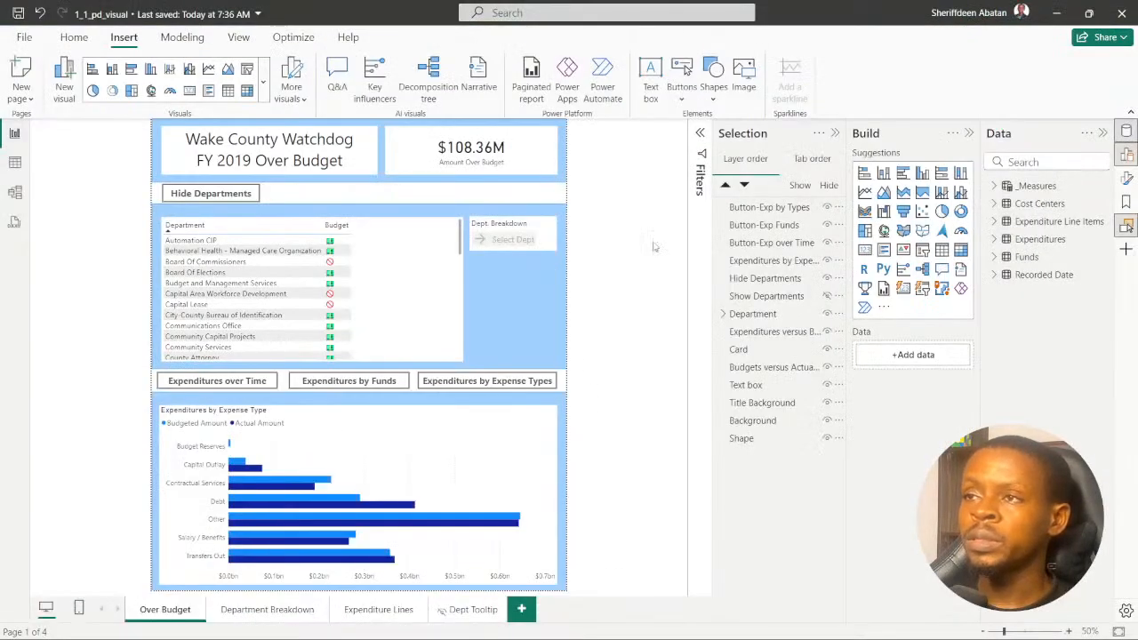
click(713, 89)
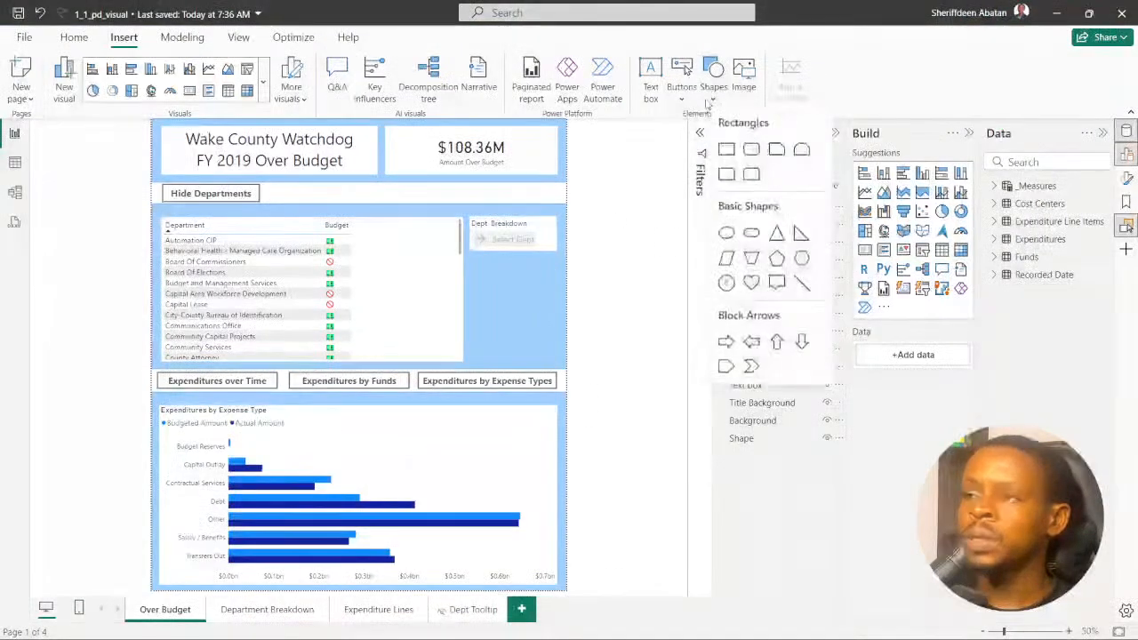
click(801, 282)
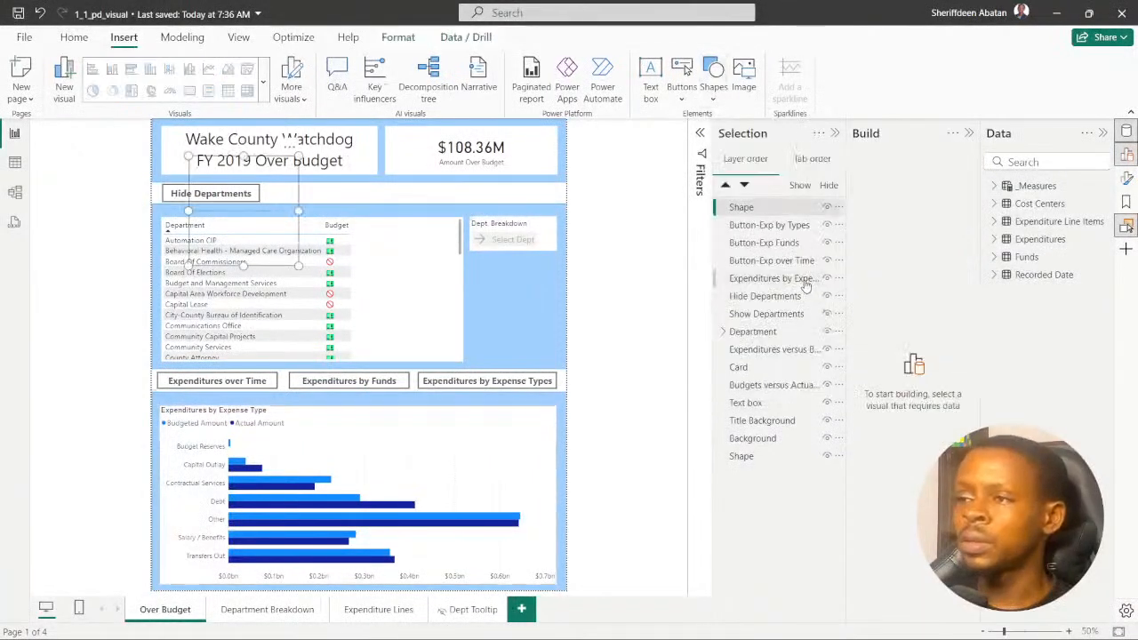
drag(244, 156, 527, 258)
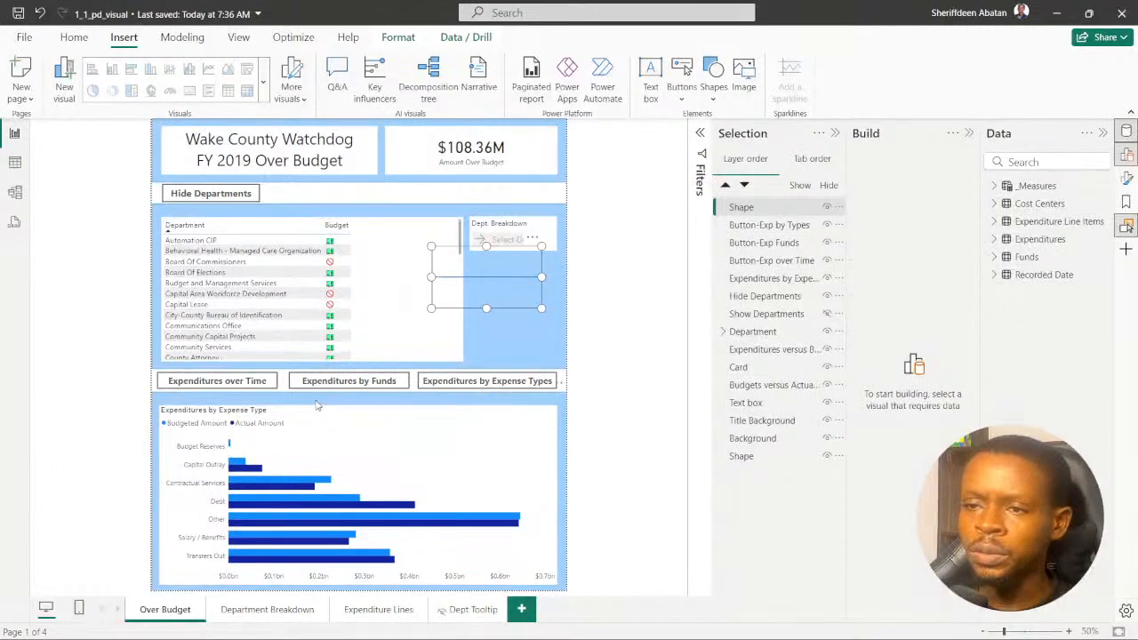
- Lower the upper edge of the blue background shape behind the expense chart to widen the gap below the three chart buttons
click(316, 404)
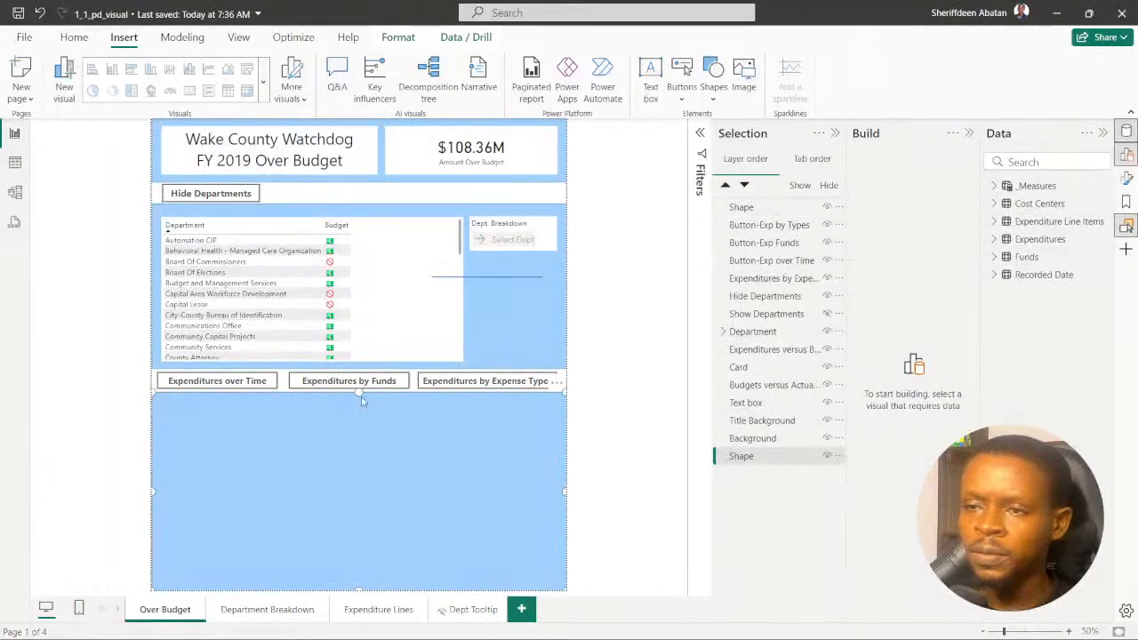
drag(360, 394, 361, 405)
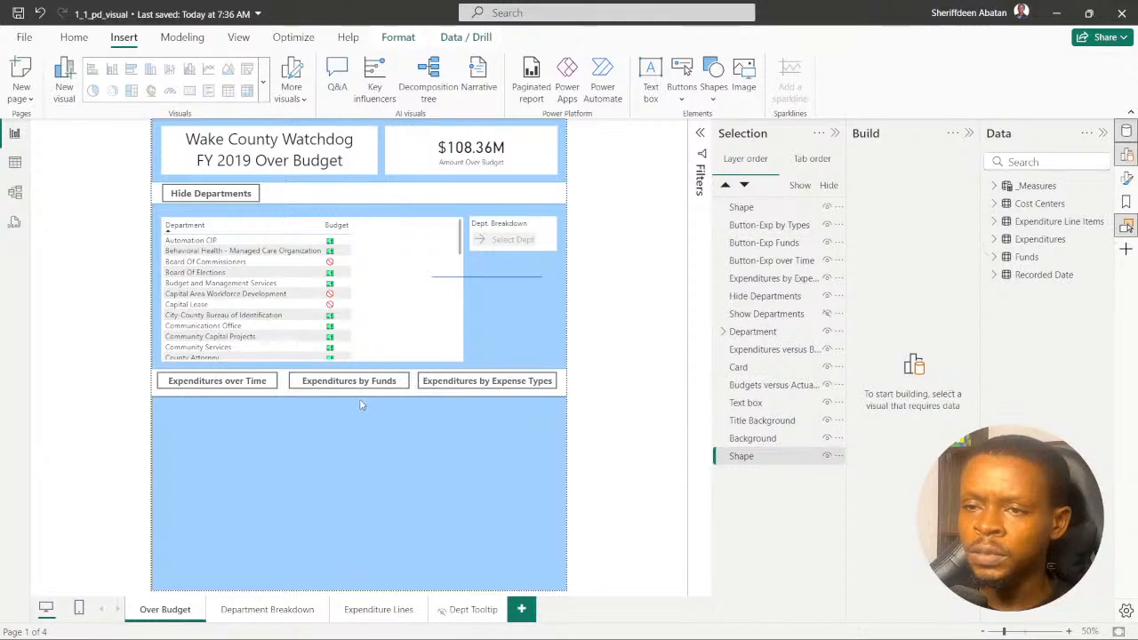
- Move the inserted line directly below the "Expenditures over Time" button and resize it to match the button's width
click(484, 278)
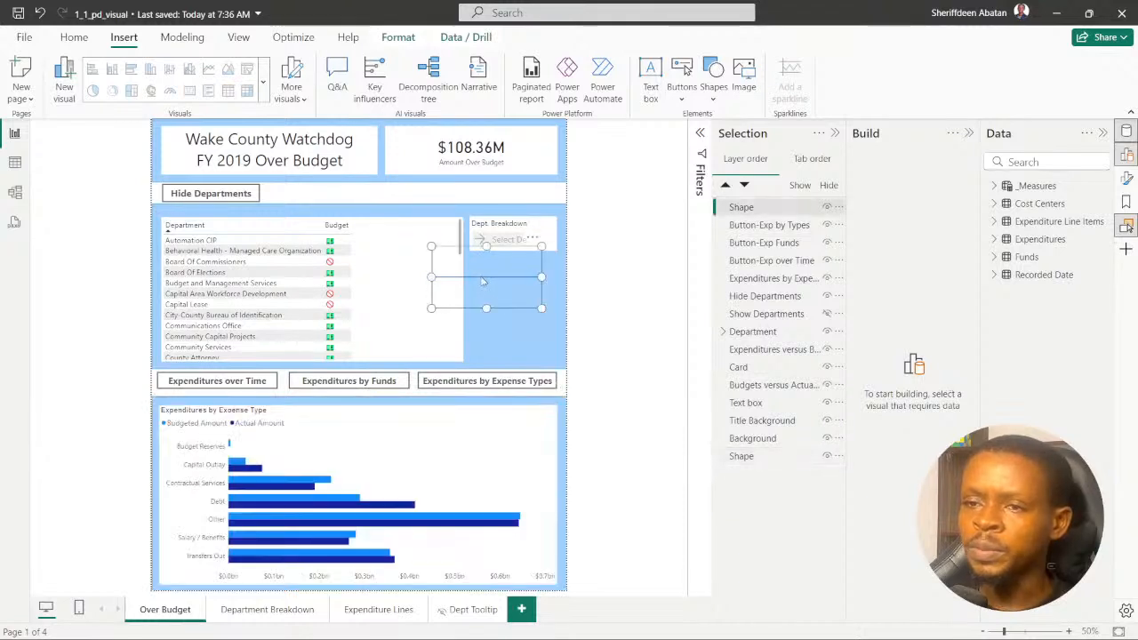
drag(486, 246, 278, 390)
mouse_move(157, 392)
mouse_down()
mouse_move(170, 392)
mouse_move(157, 396)
mouse_up()
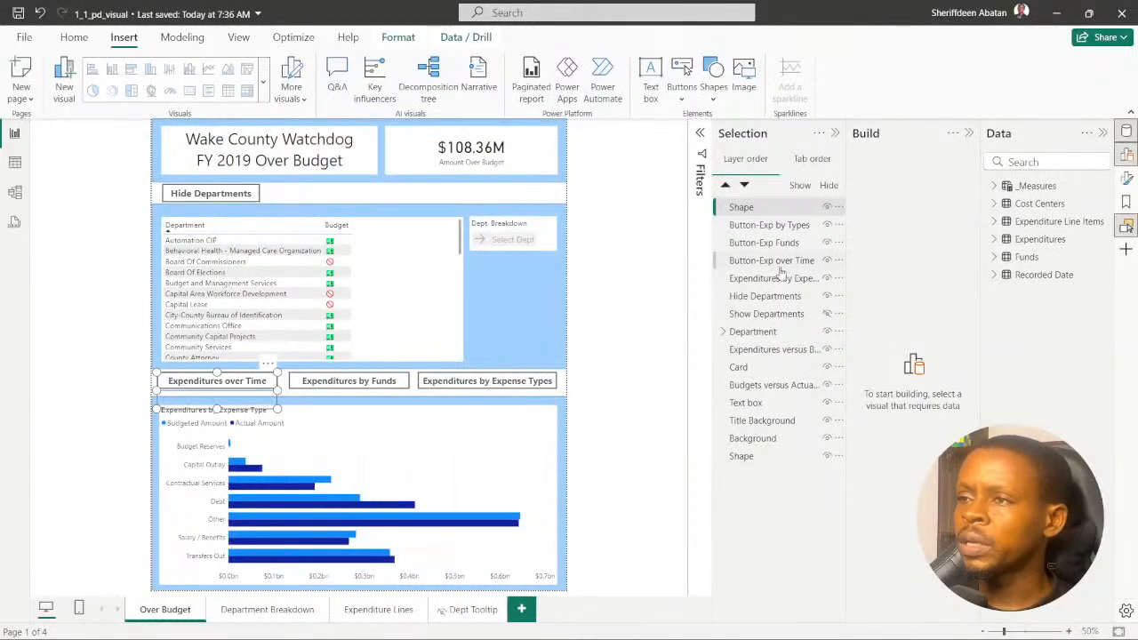
- Recheck the line weight requirement in the DataCamp instructions and set the line's border width to 3 px in the Power BI report
click(1127, 178)
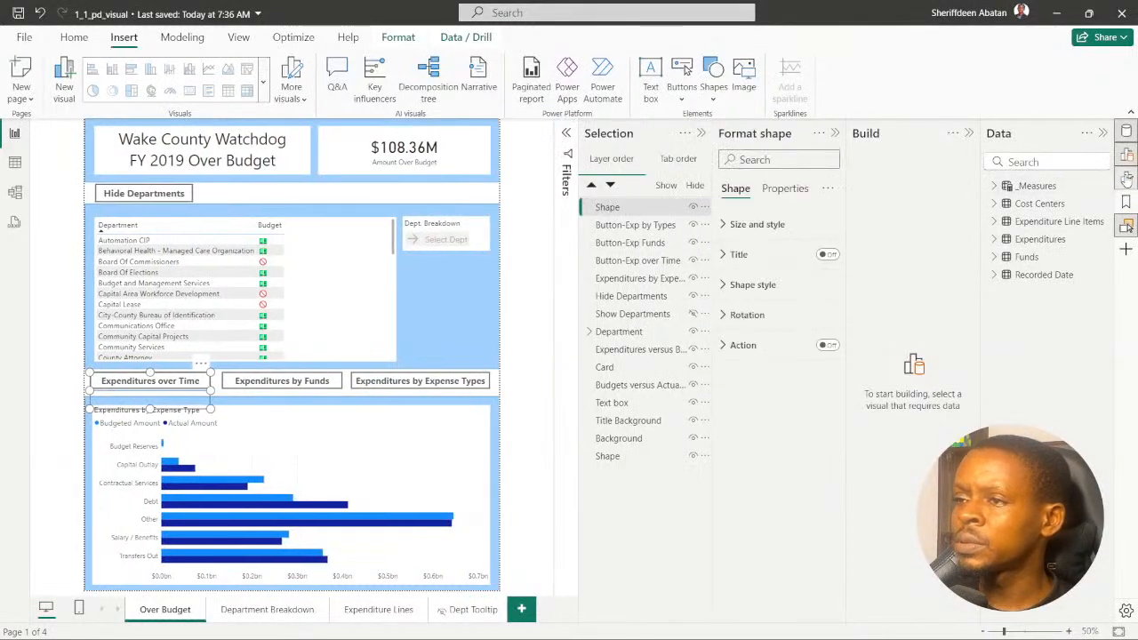
click(723, 286)
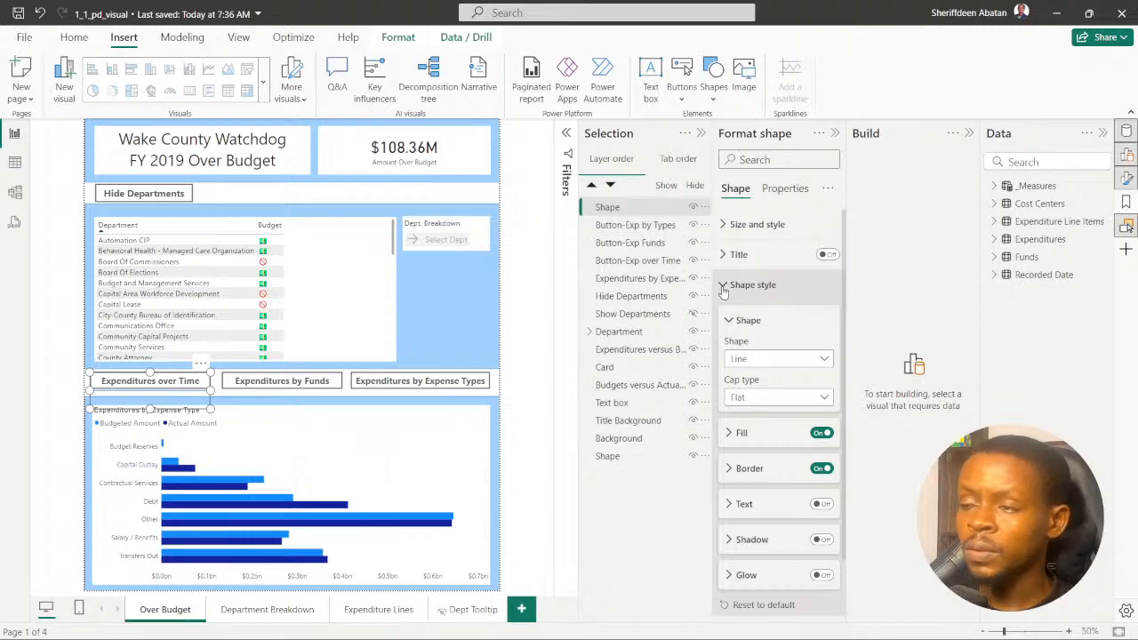
click(541, 623)
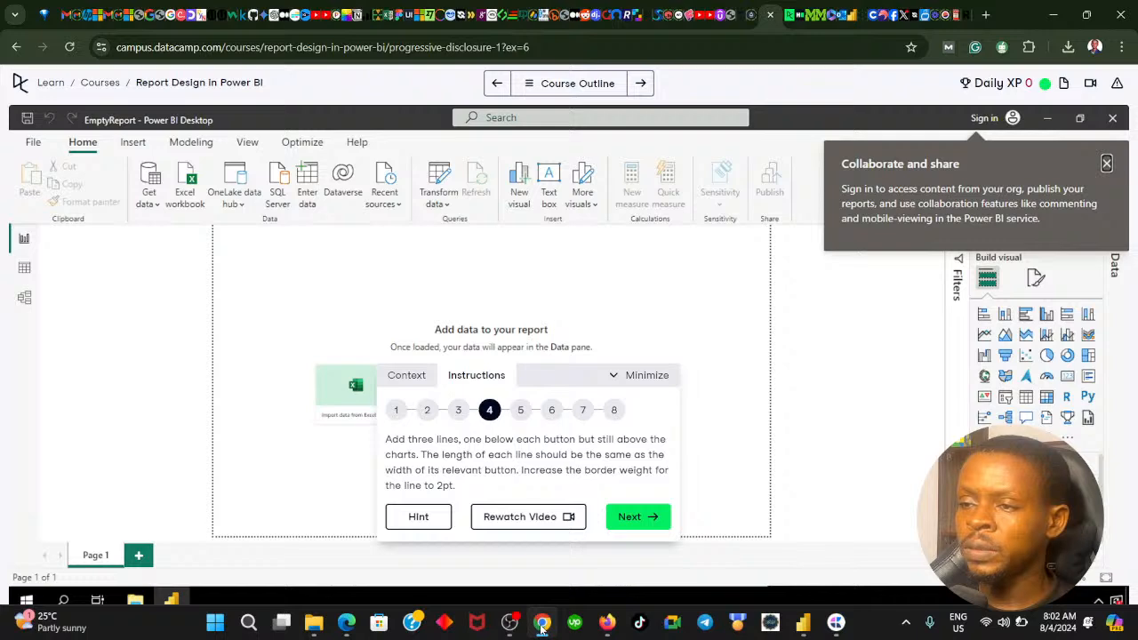
click(541, 623)
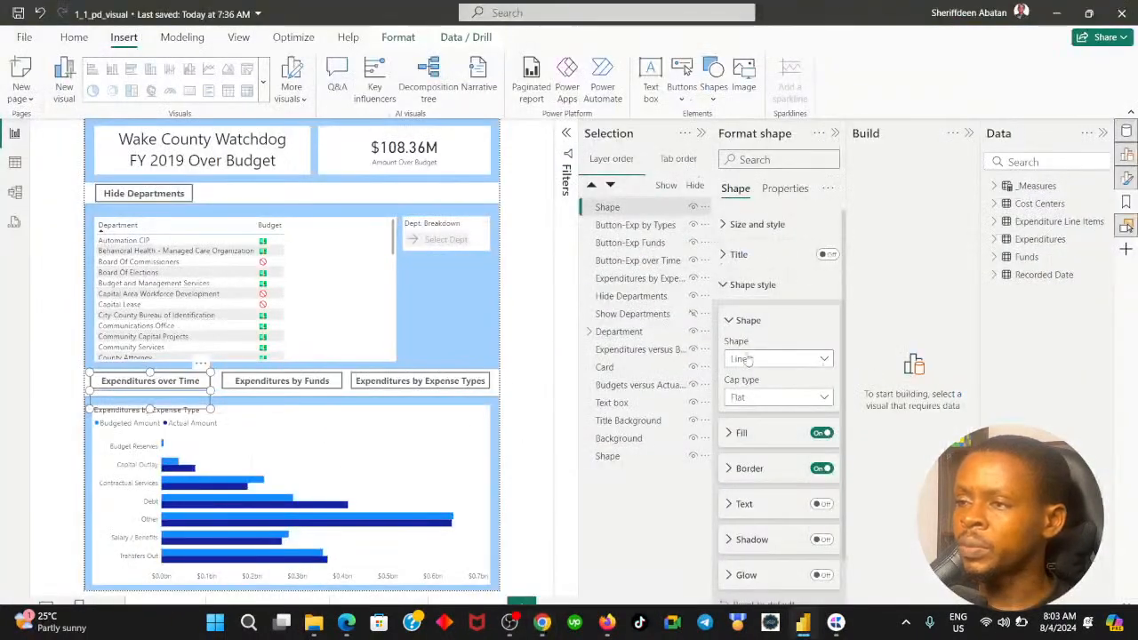
click(729, 321)
click(729, 356)
click(729, 357)
click(729, 393)
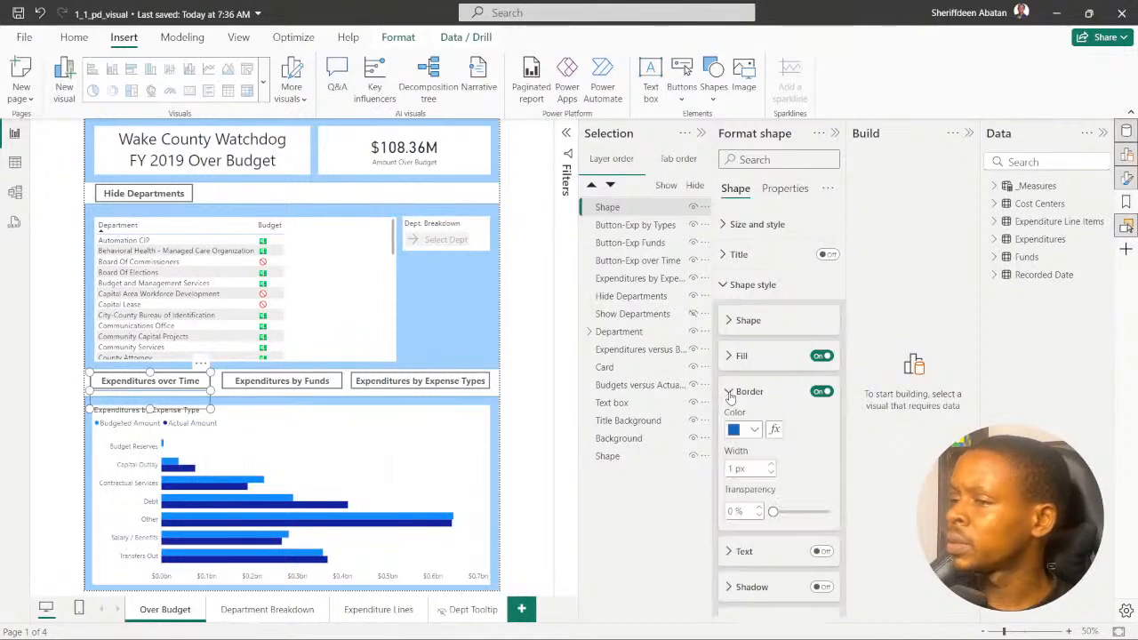
click(773, 467)
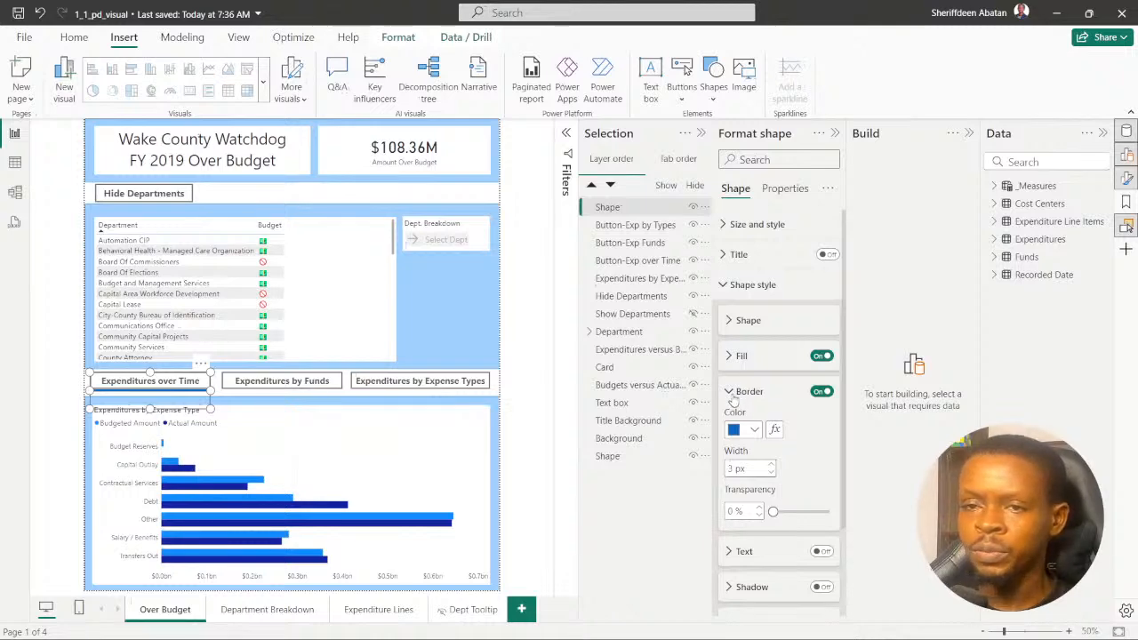
- Set the line's border color to black, close its formatting options and clear the selection
click(753, 429)
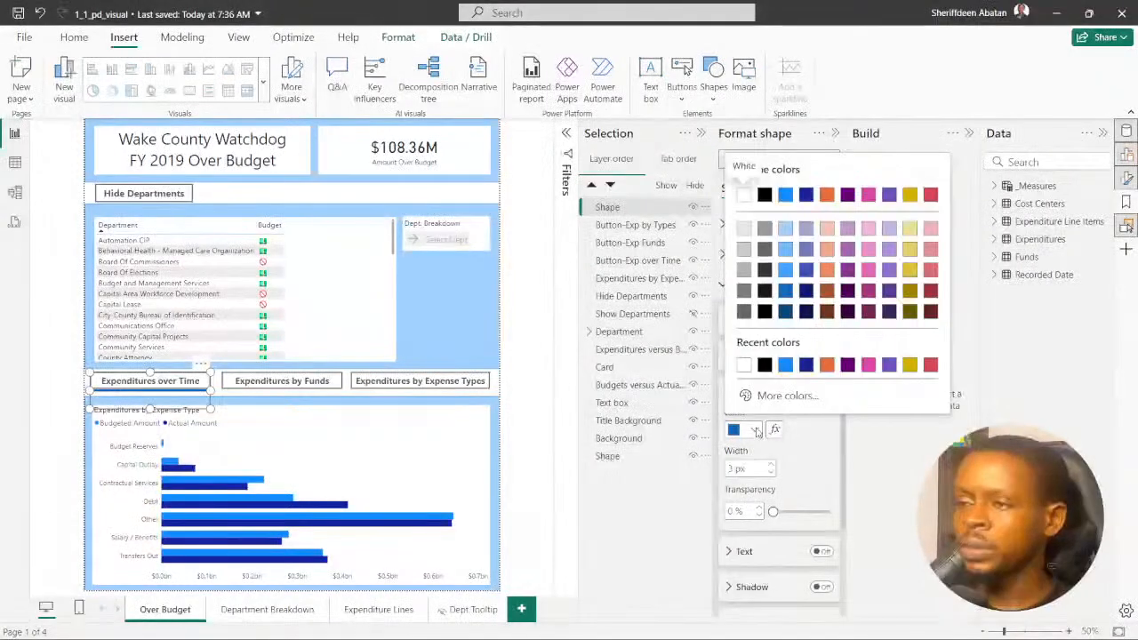
click(765, 365)
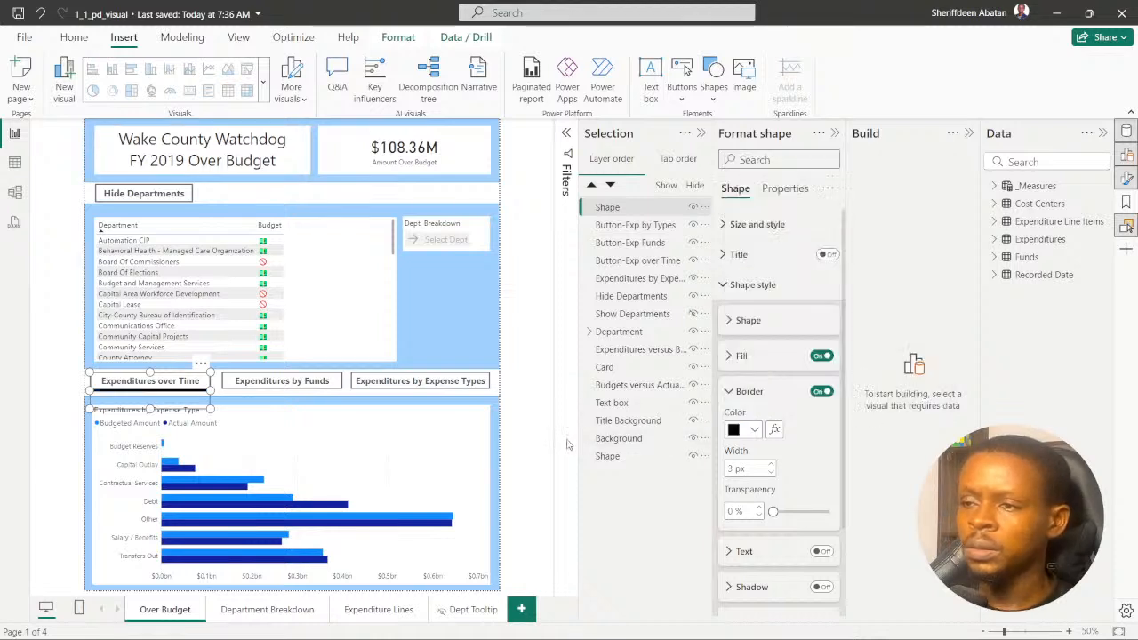
click(738, 392)
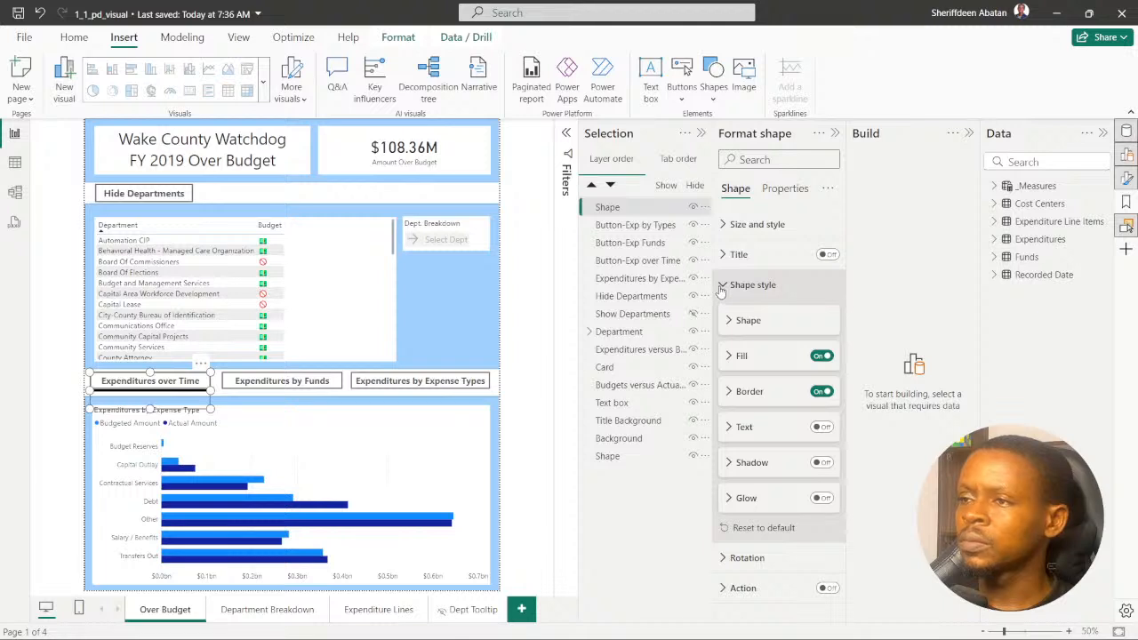
click(723, 285)
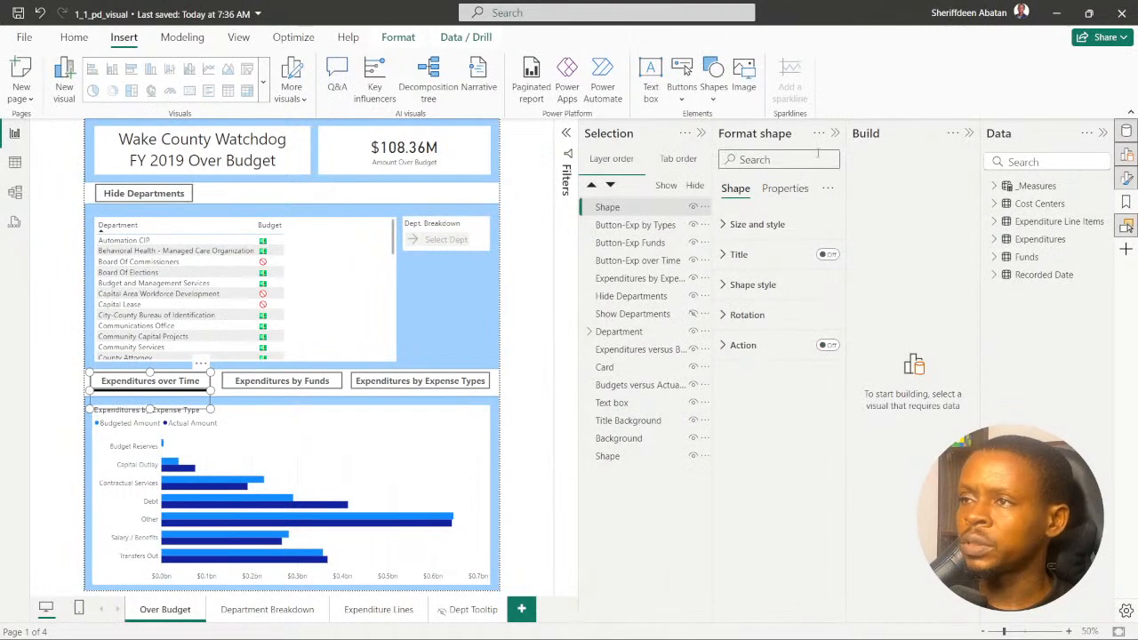
click(1126, 178)
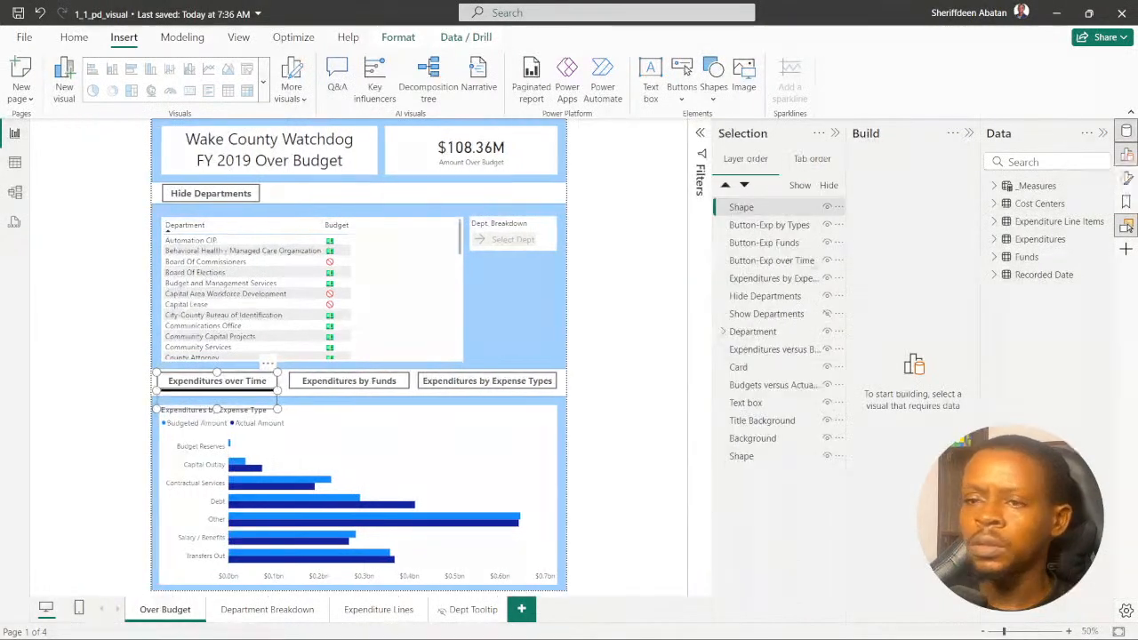
click(334, 396)
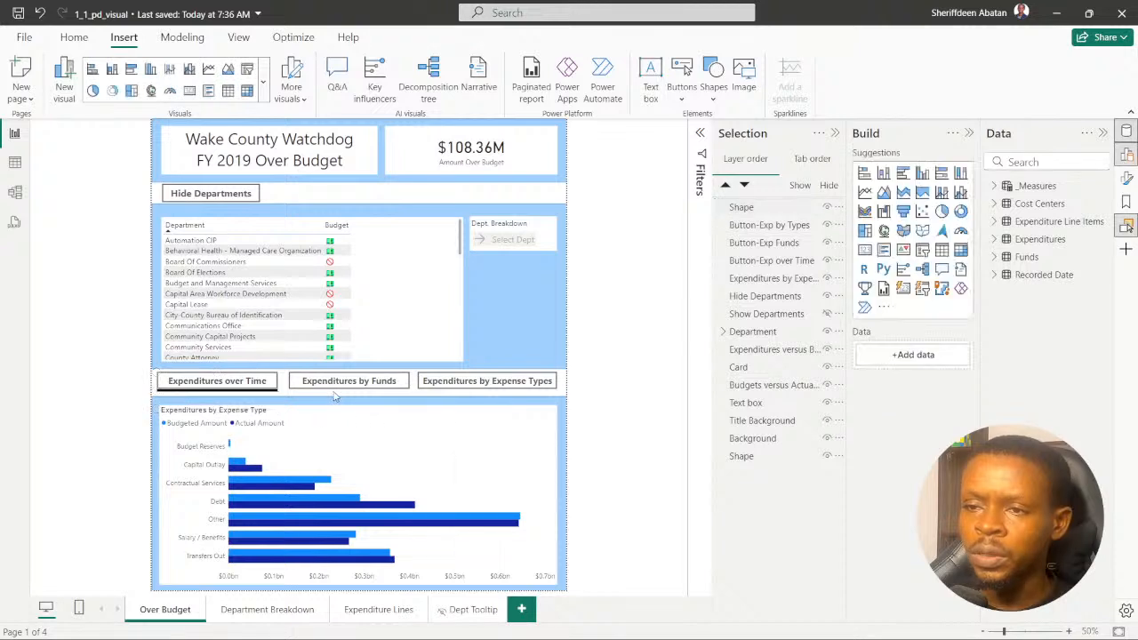
- Move the black line below the "Expenditures by Funds" button and place a copy of it below the "Expenditures over Time" button
click(214, 394)
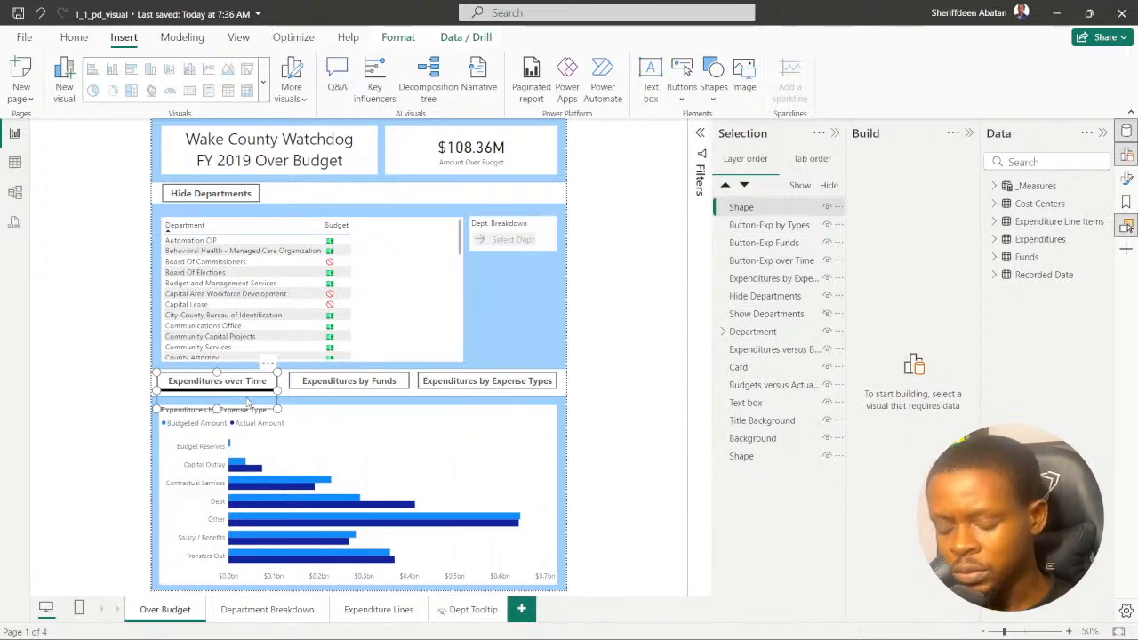
drag(264, 408, 391, 406)
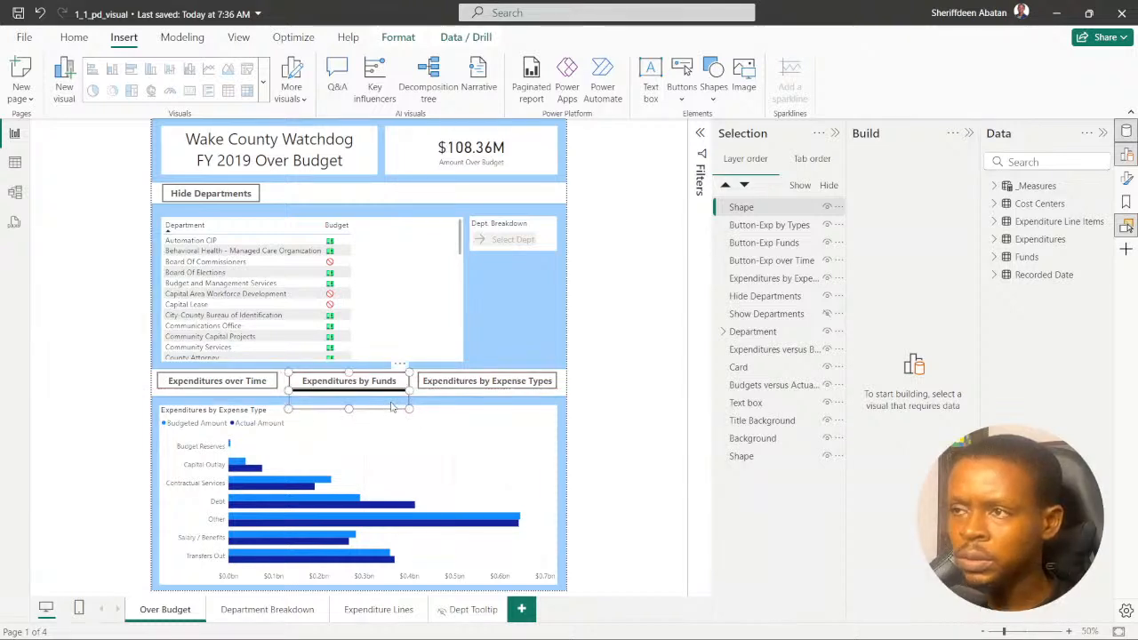
click(607, 365)
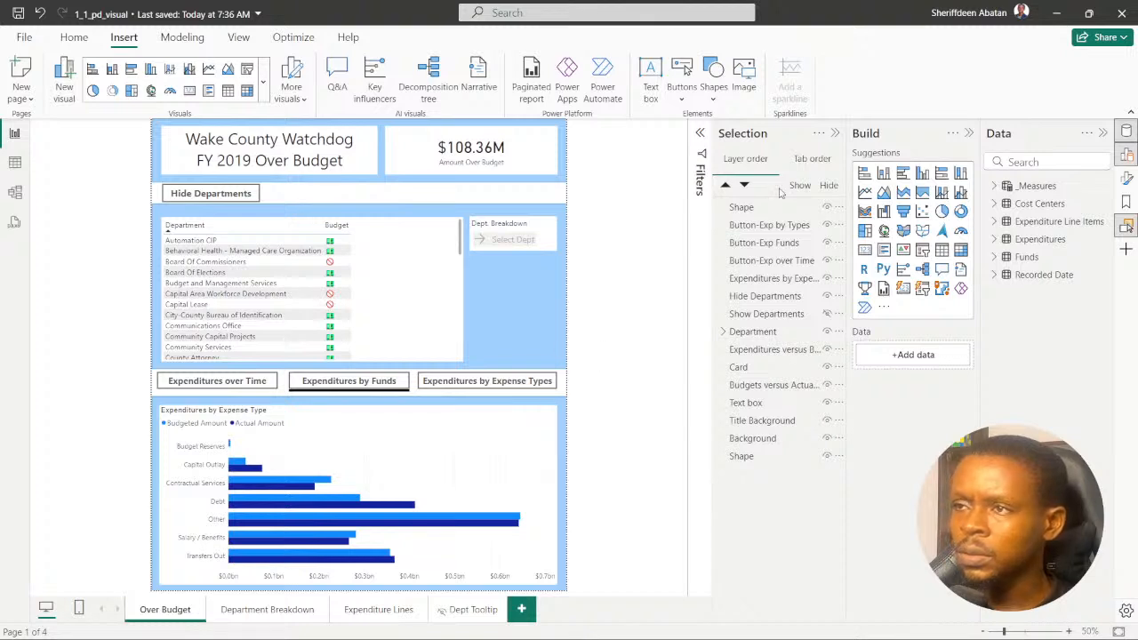
click(347, 398)
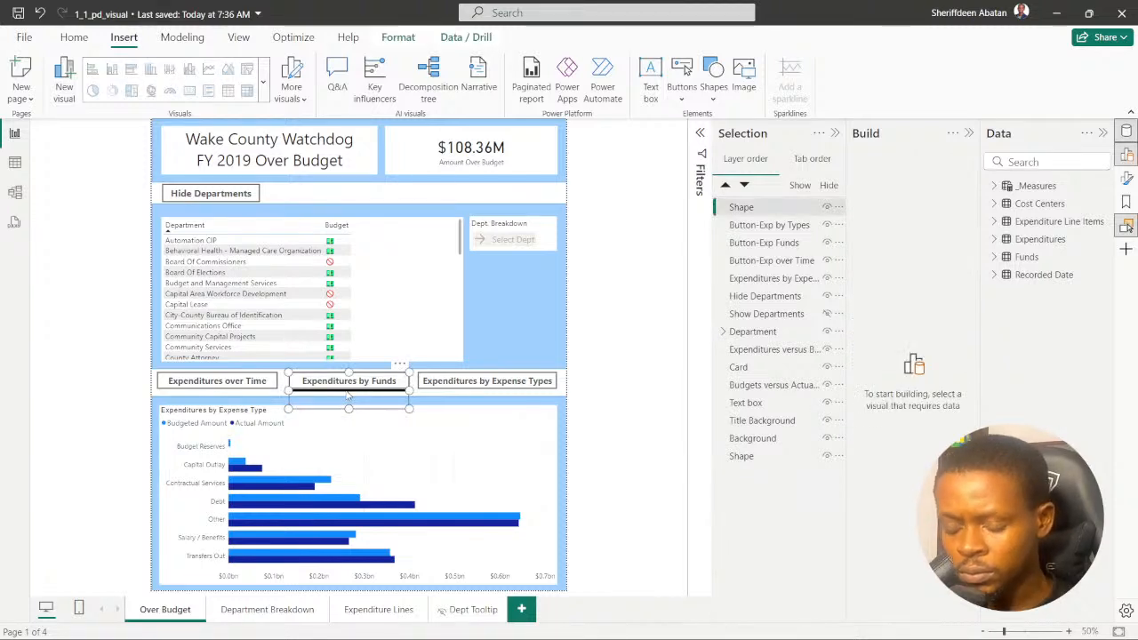
key(ctrl+v)
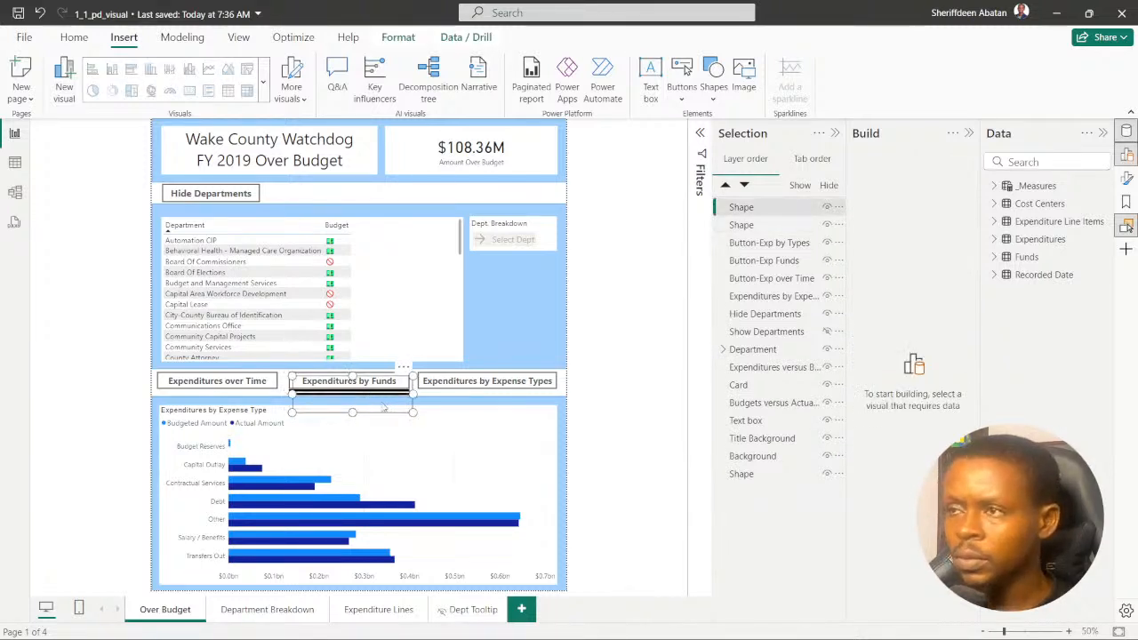
drag(382, 401, 242, 398)
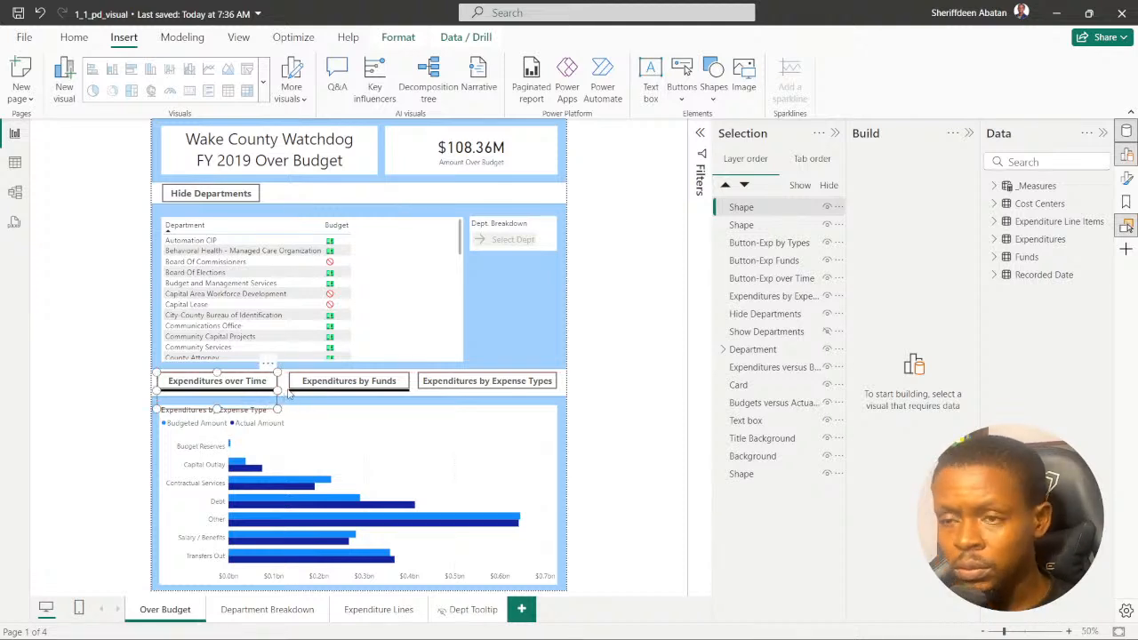
- Place another copy of the line below the "Expenditures by Expense Types" button and widen it to match that button
key(ctrl+v)
drag(351, 400, 472, 399)
drag(538, 388, 555, 399)
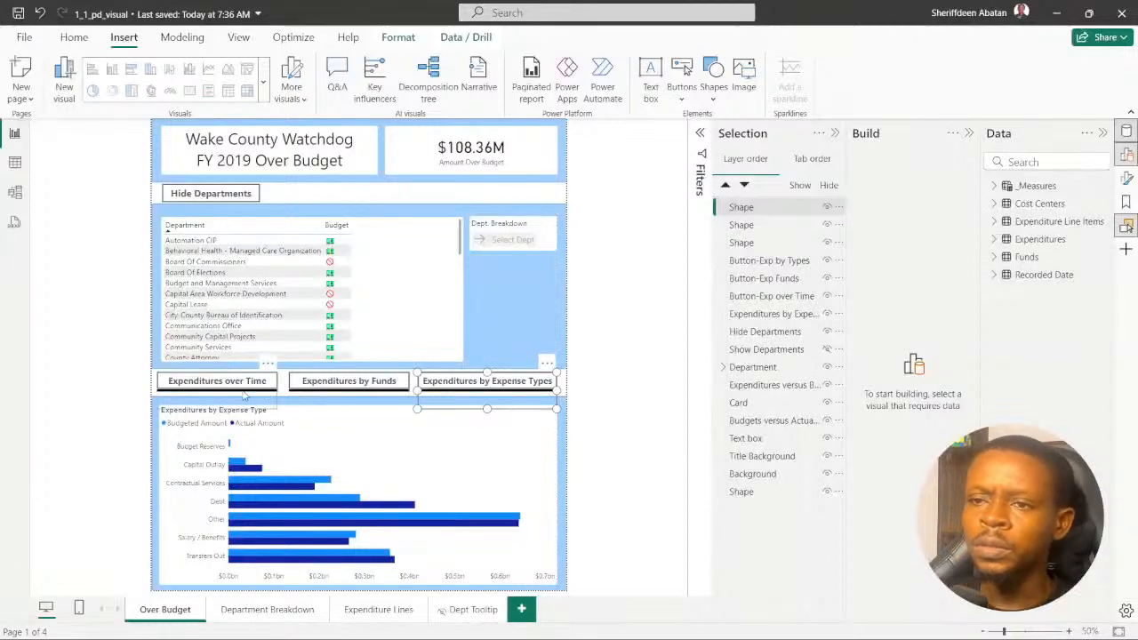
- Rename the layer entry of the line below the "Expenditures over Time" button as "Line1"
click(244, 397)
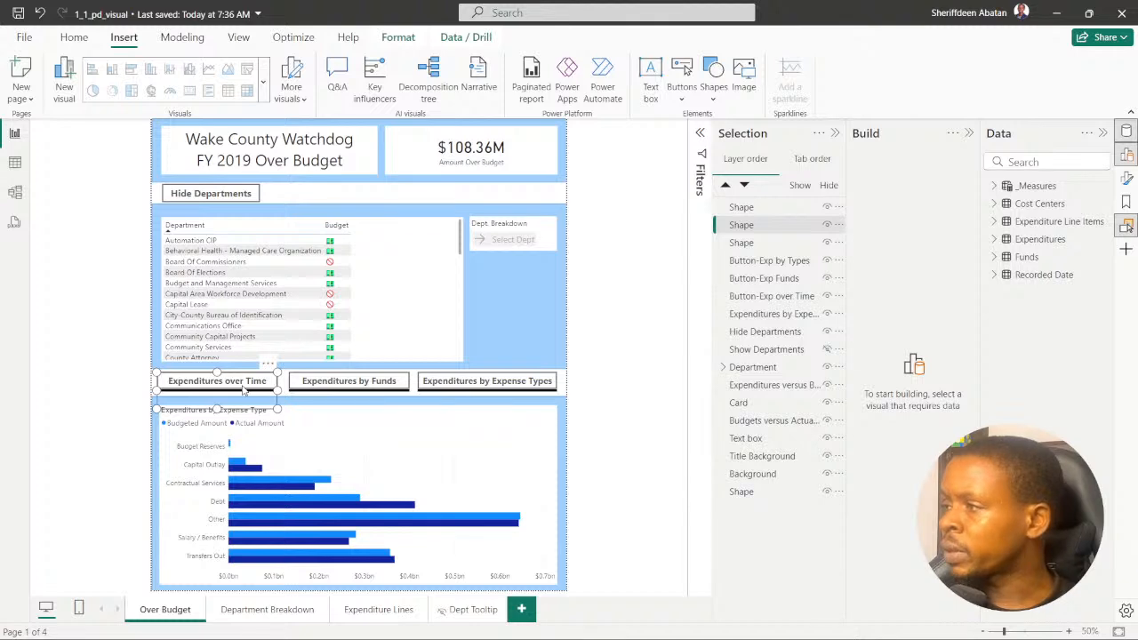
double_click(742, 227)
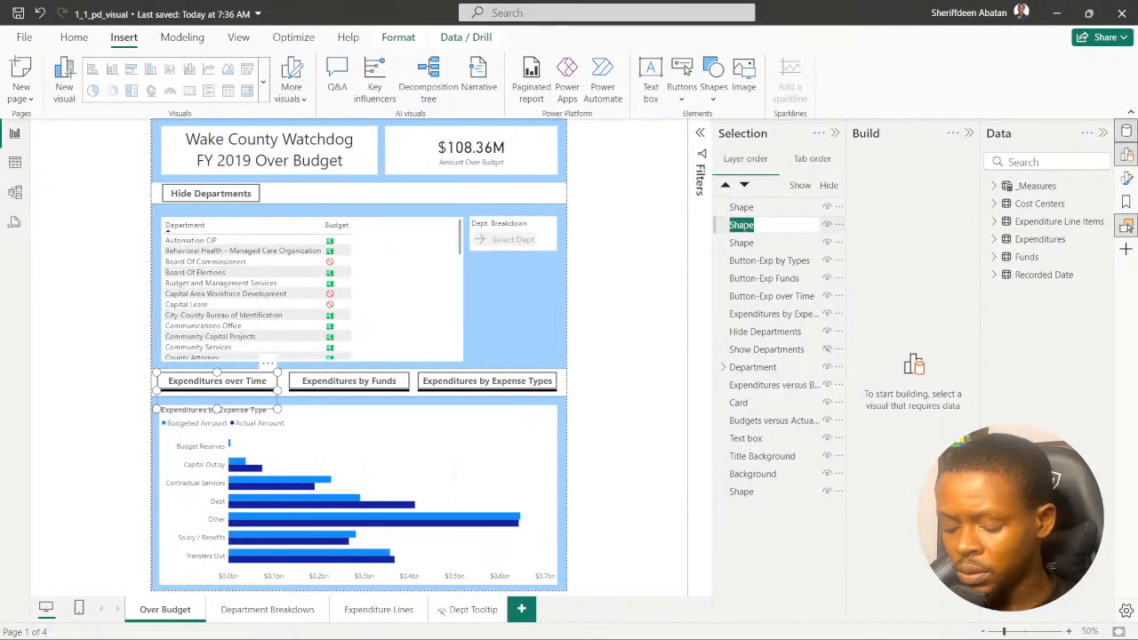
text(Line)
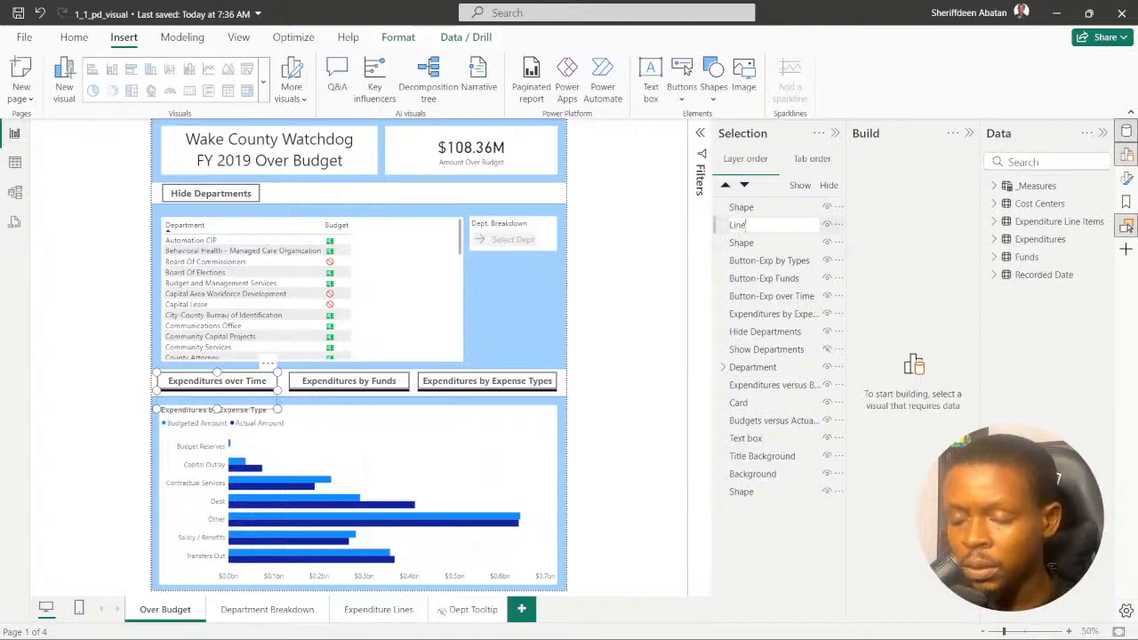
text(1)
key(Return)
click(744, 229)
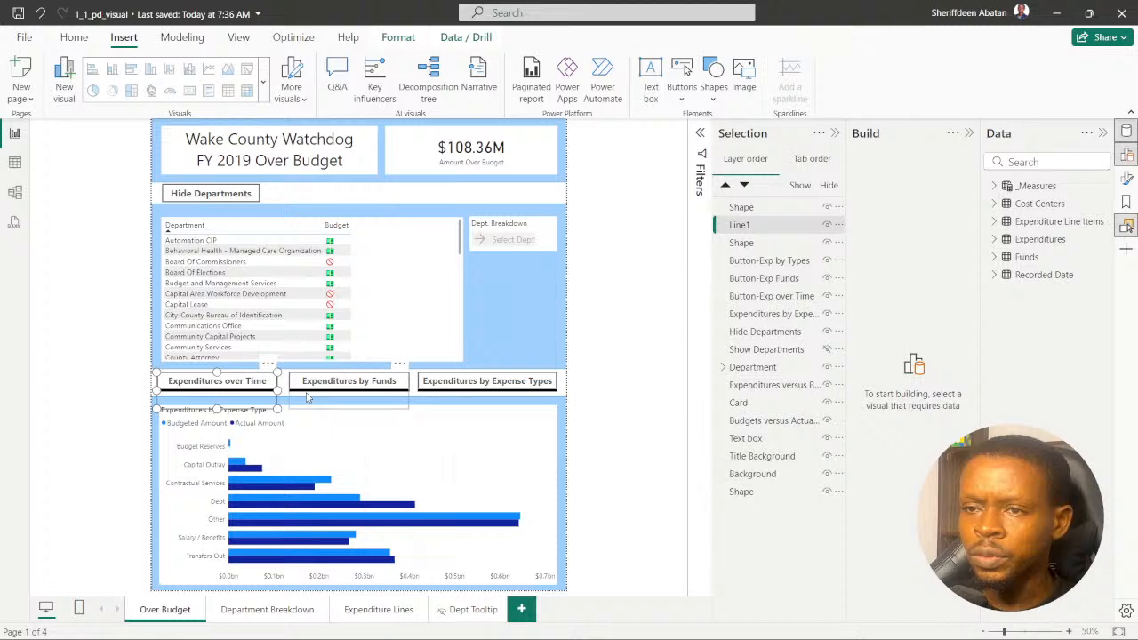
- Rename the layer entry of the line below the "Expenditures by Funds" button as "Line2"
click(742, 243)
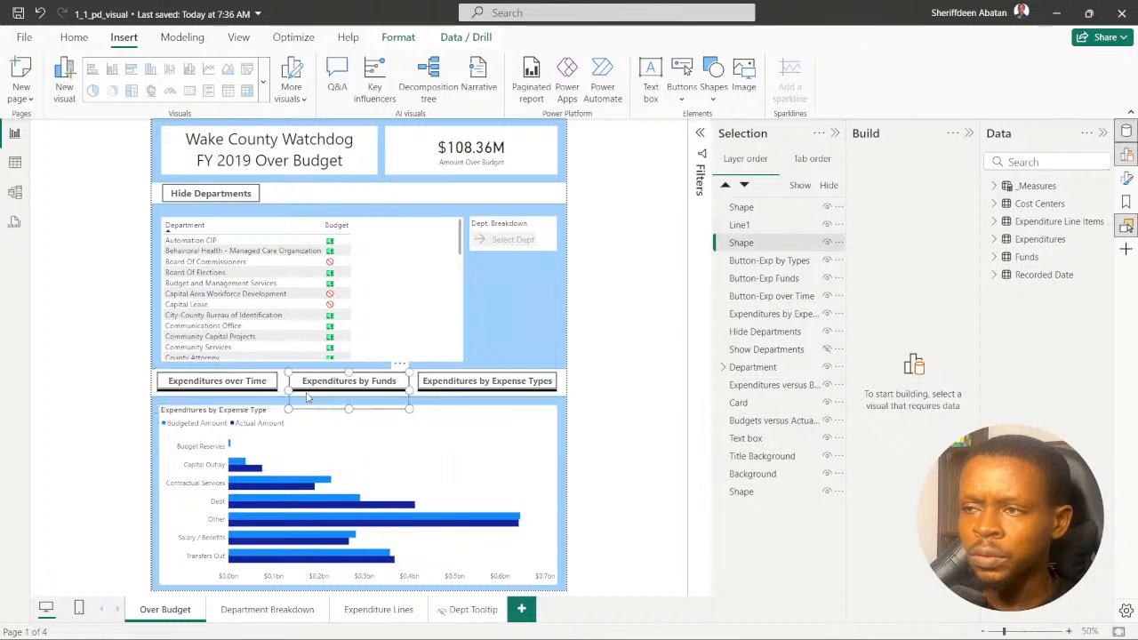
double_click(742, 242)
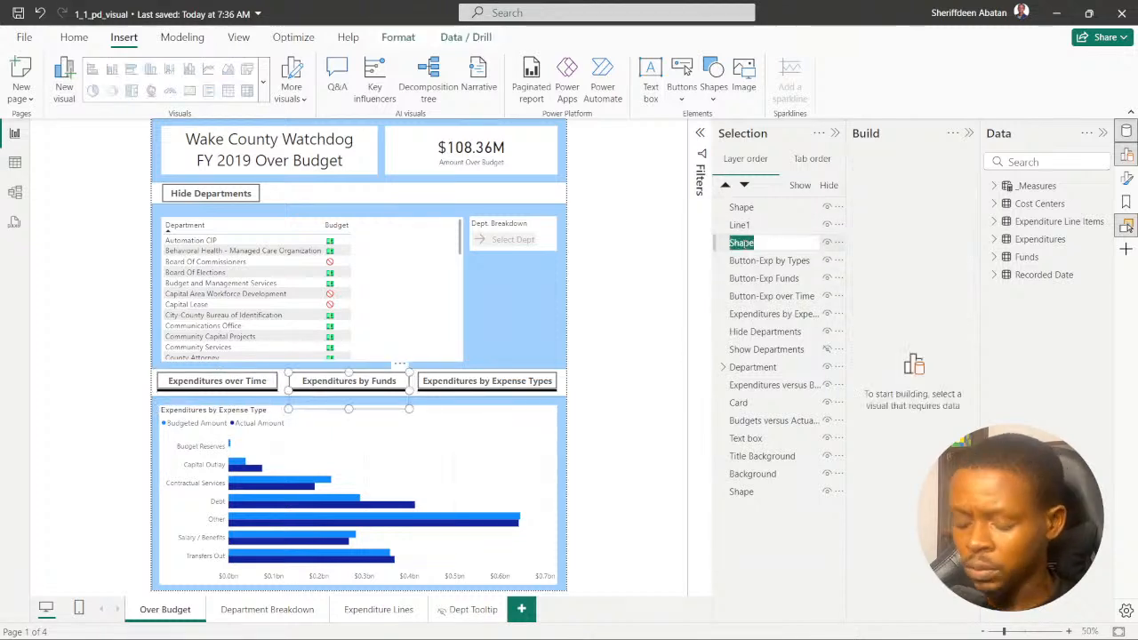
text(Line2)
key(Return)
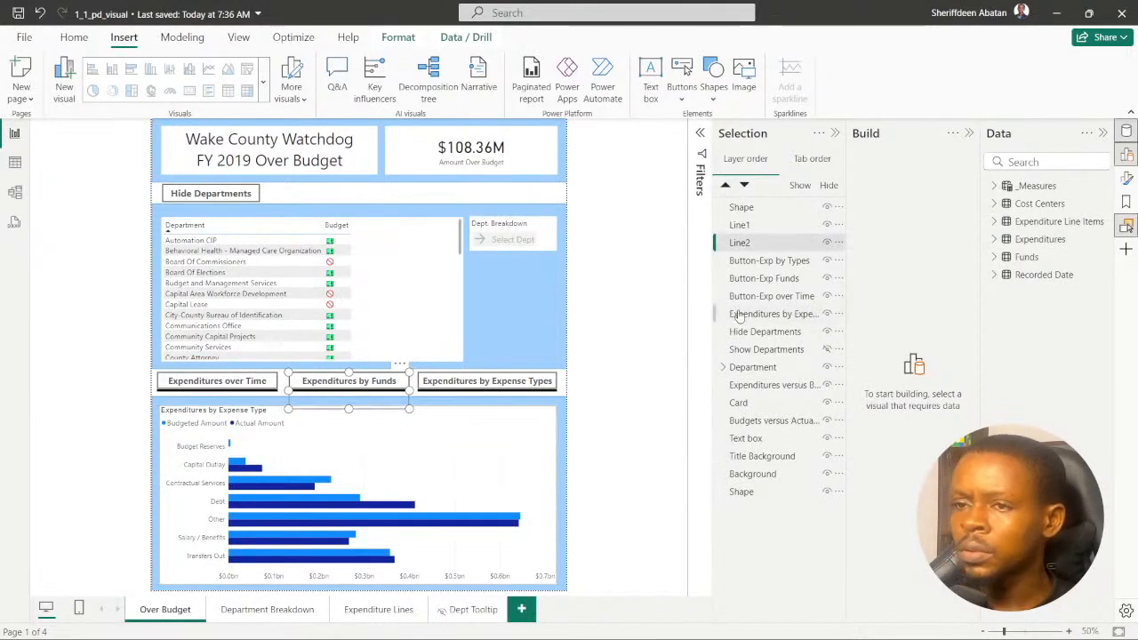
- Rename the layer entry of the line below the "Expenditures by Expense Types" button as "Line3"
click(466, 396)
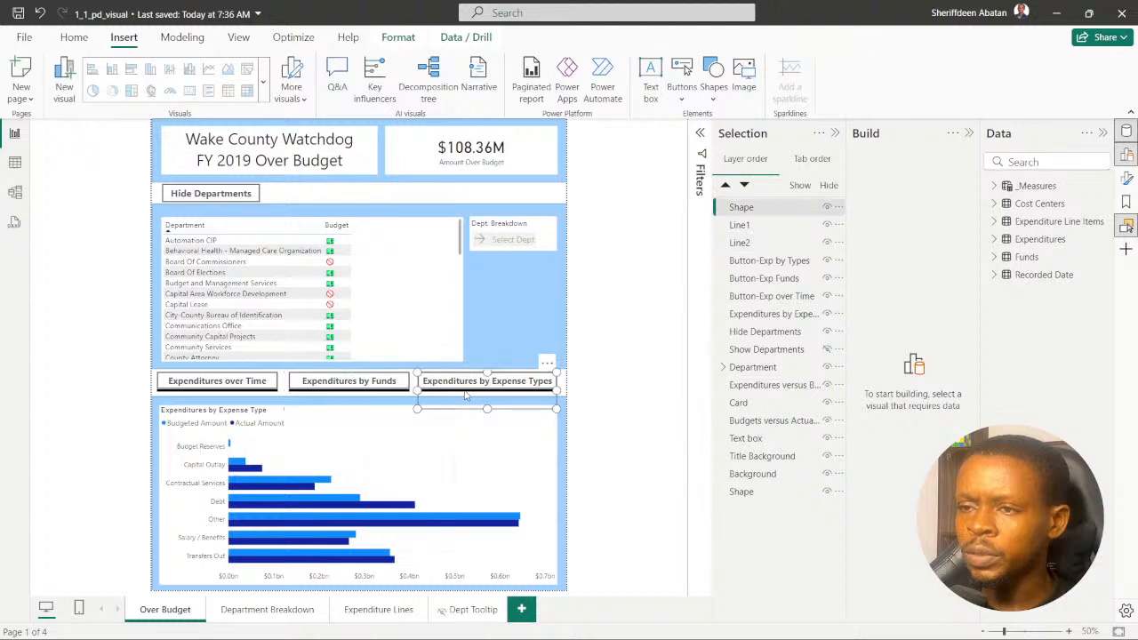
double_click(738, 210)
text(Line3)
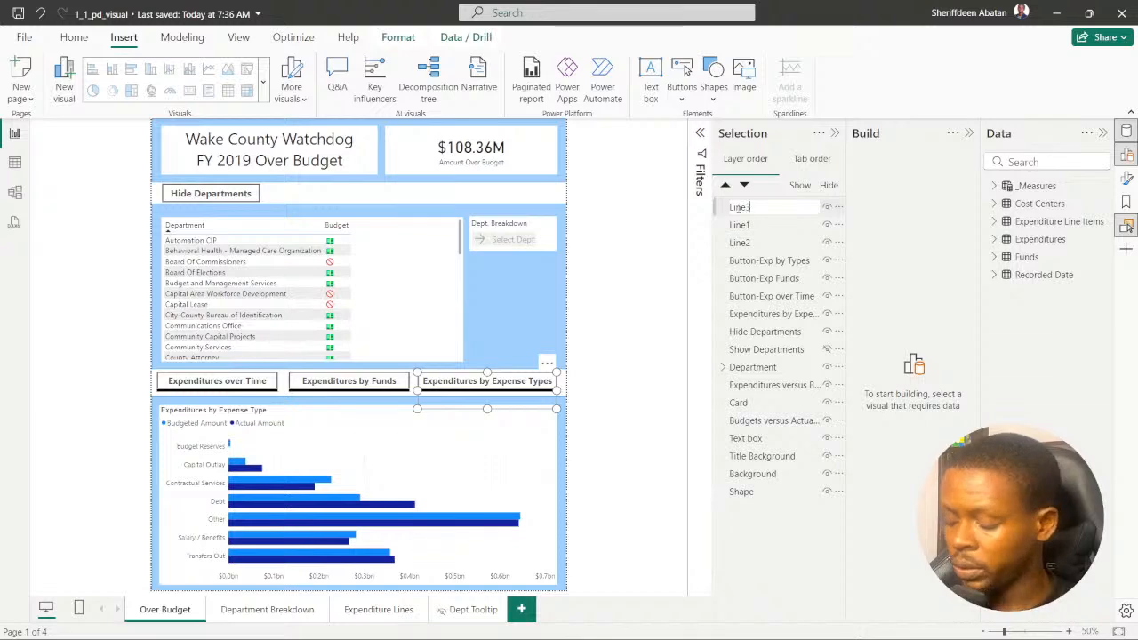
key(Return)
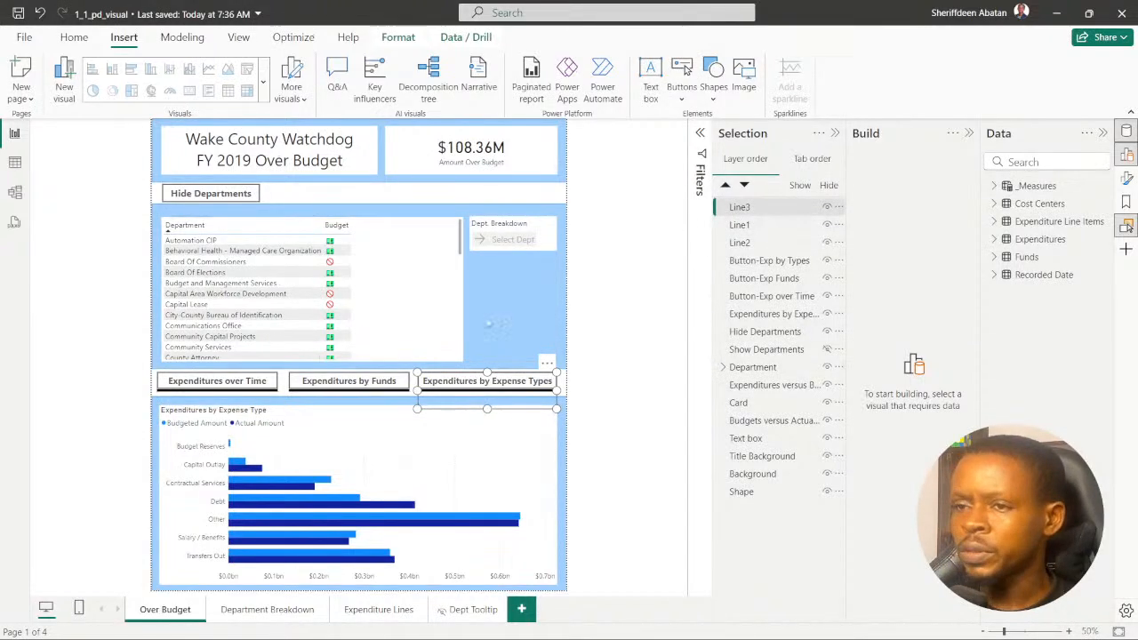
- Try to reduce the frame height of the line below the "Expenditures over Time" button and clear the selection
click(252, 396)
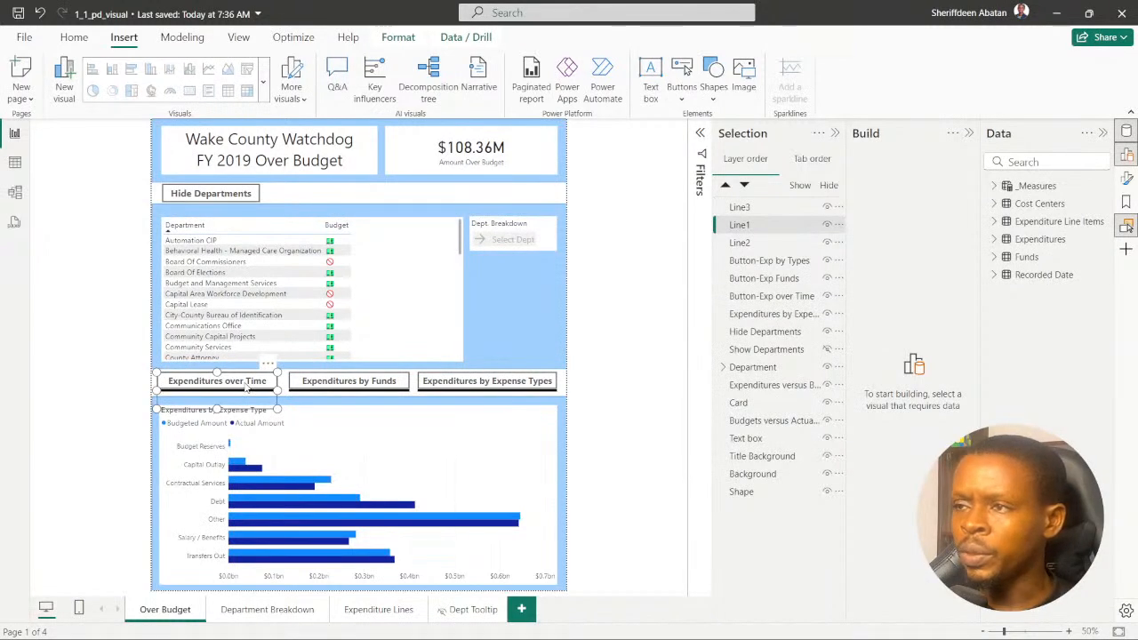
click(123, 400)
click(240, 396)
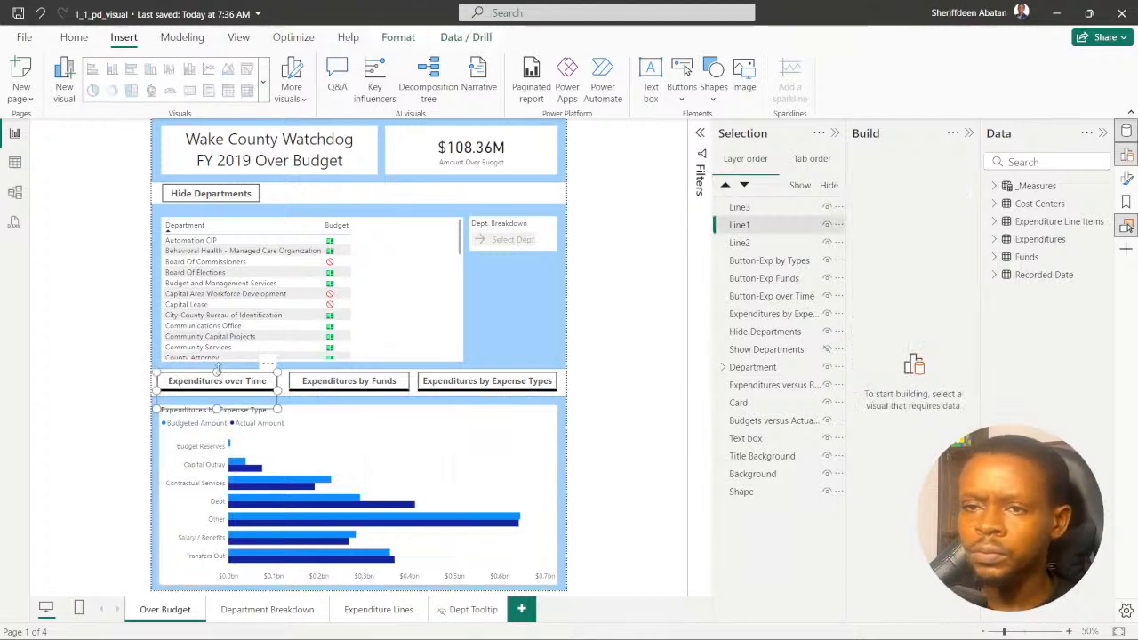
drag(217, 372, 222, 384)
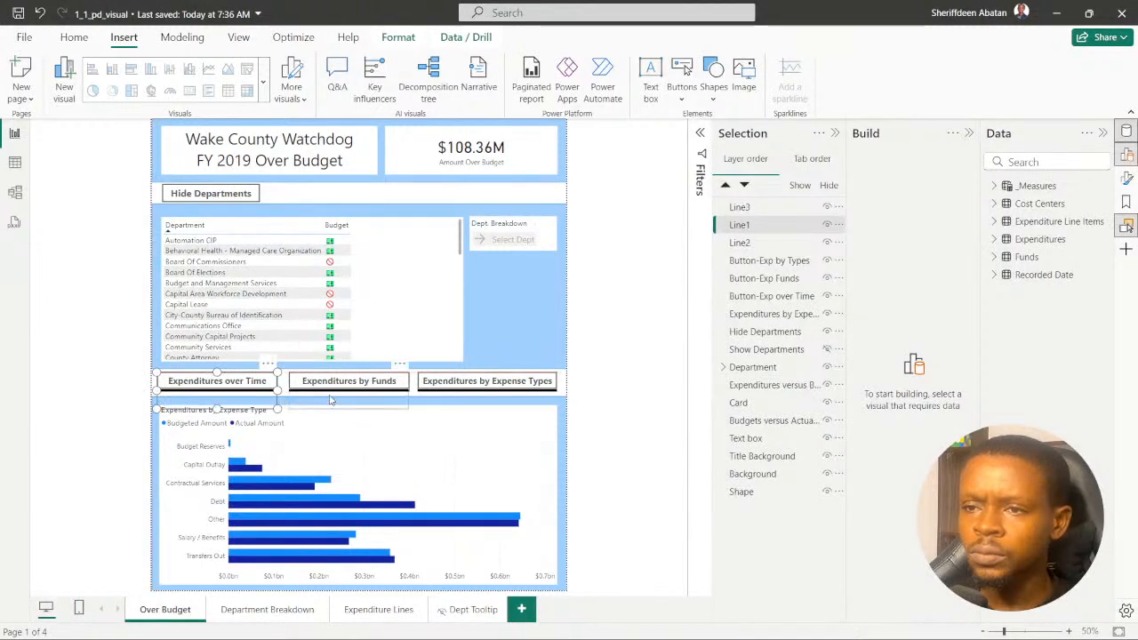
click(617, 391)
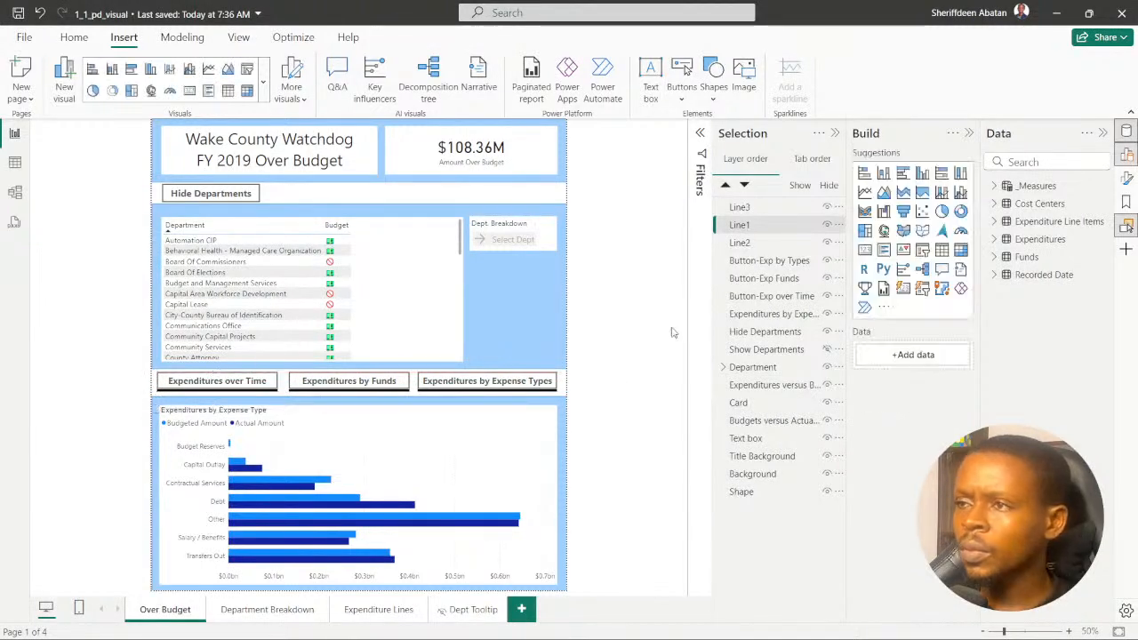
- Send Line1 backward in the layer order until it sits directly beneath Button-Exp over Time, and check both objects' selections
click(761, 300)
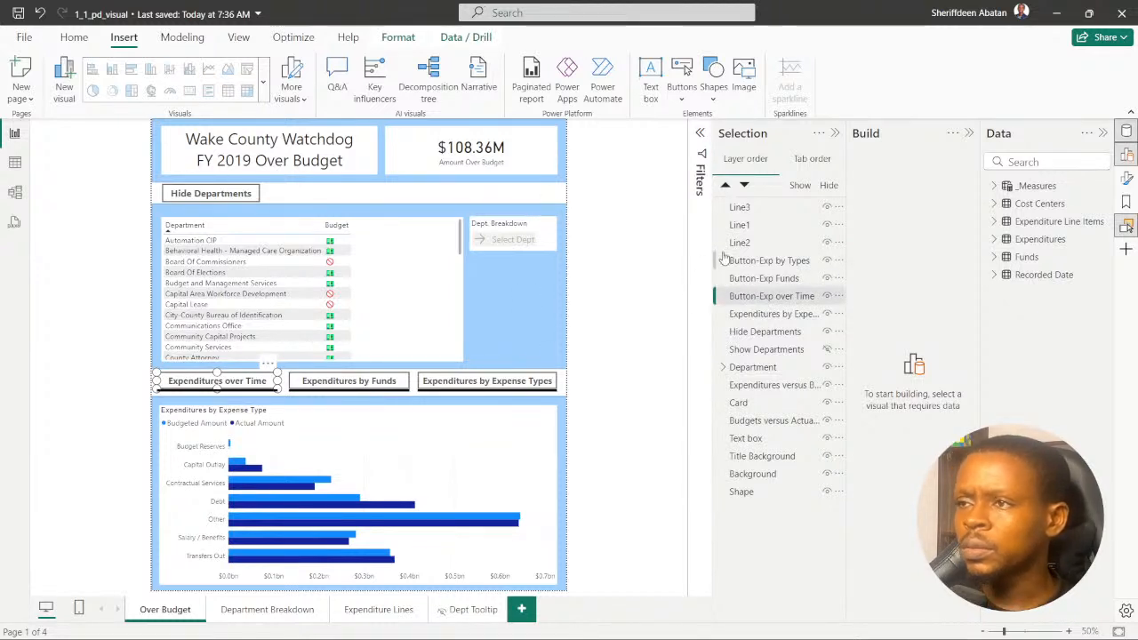
click(743, 227)
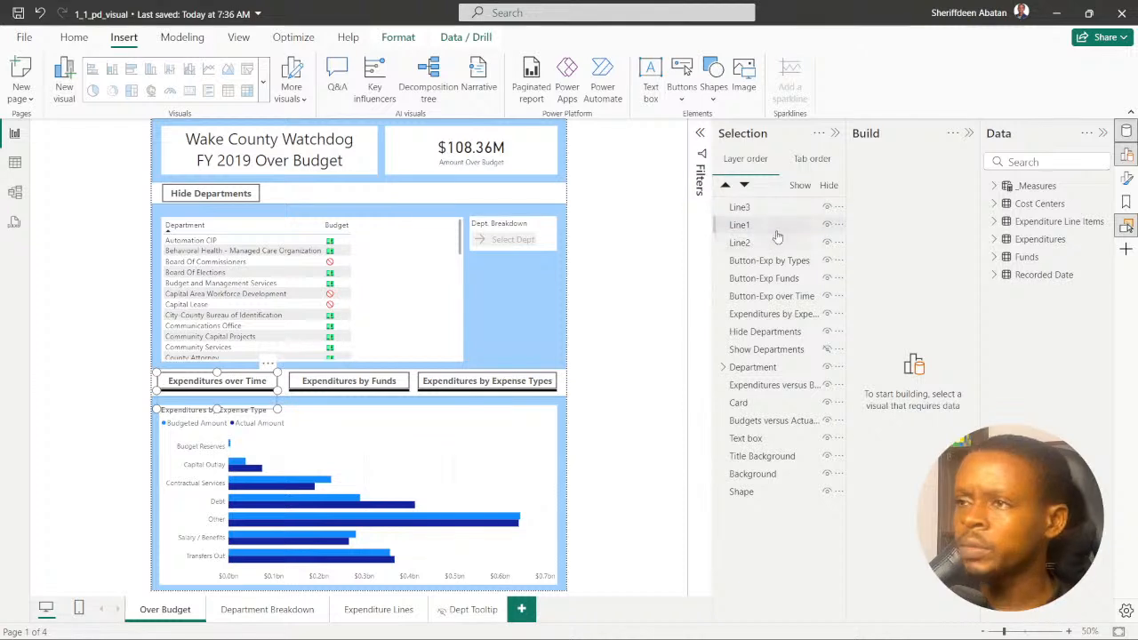
click(745, 185)
click(745, 186)
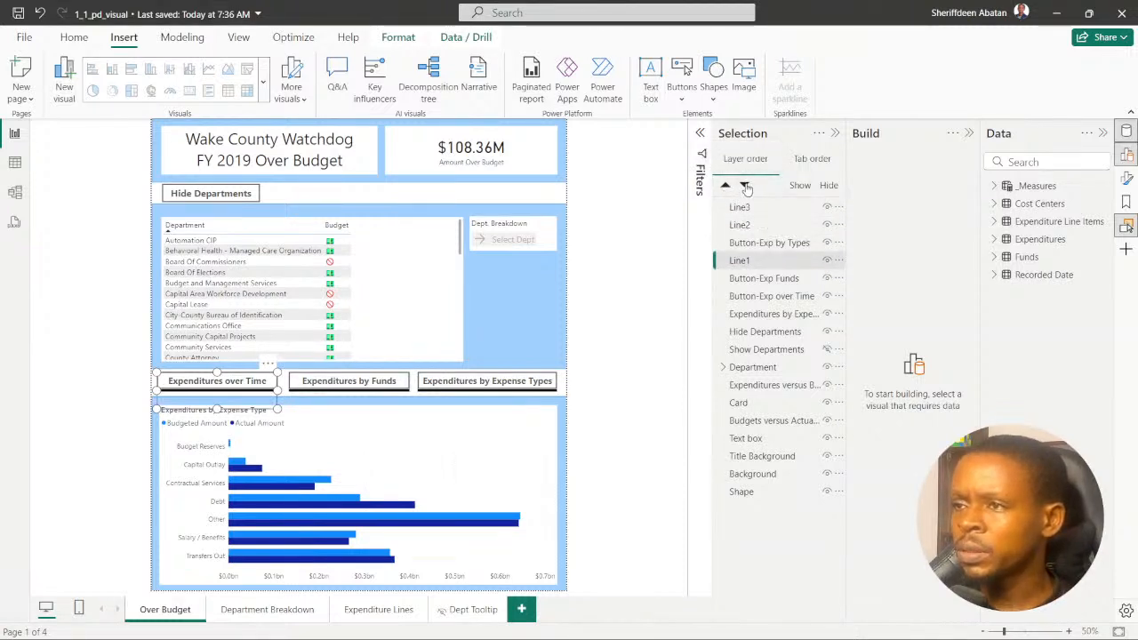
click(745, 186)
click(745, 186)
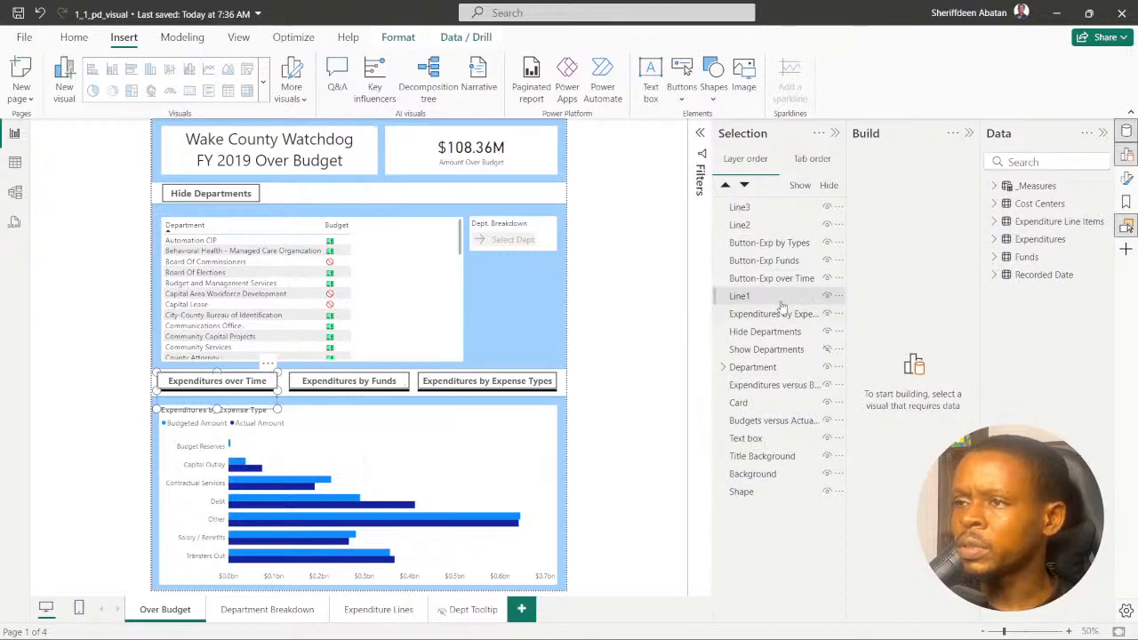
click(633, 283)
click(742, 296)
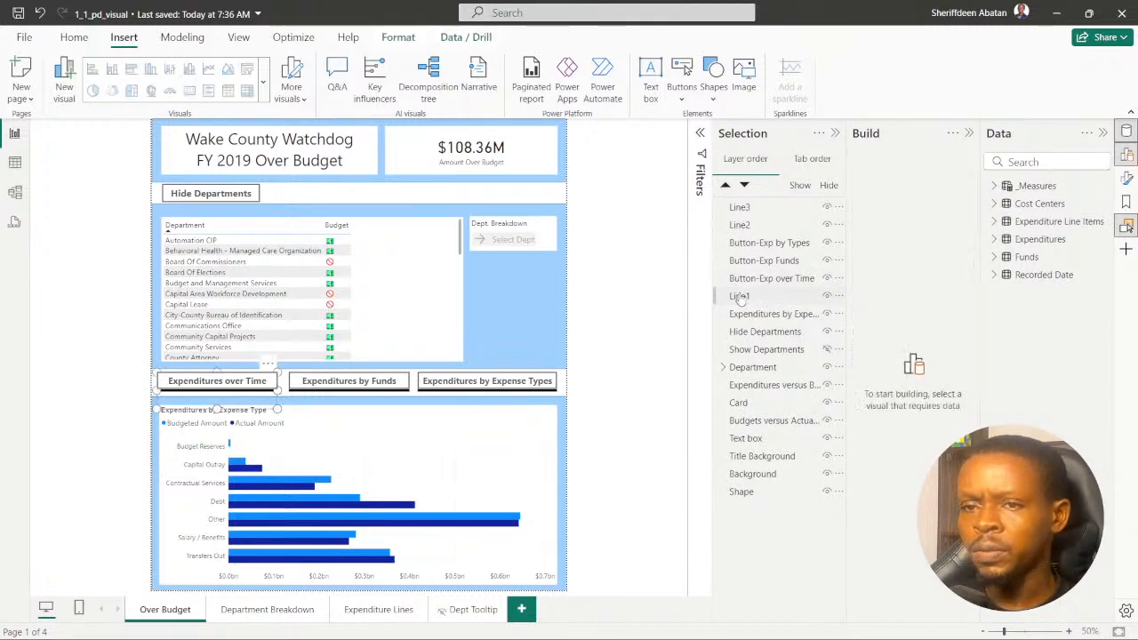
click(762, 280)
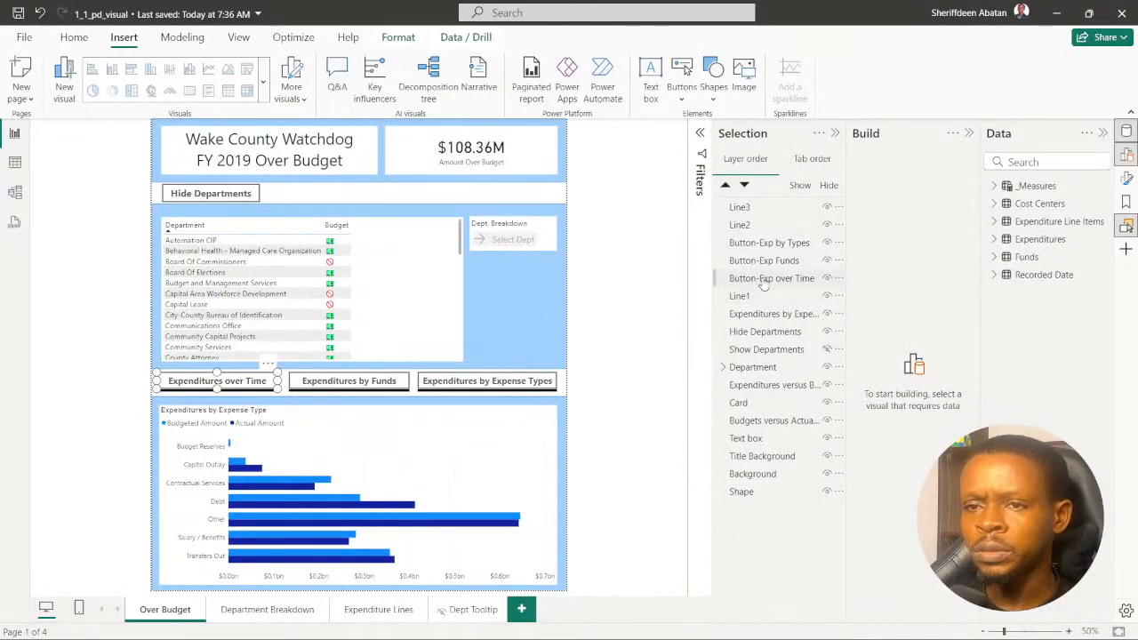
- Send Line2 backward in the layer order until it sits directly beneath Button-Exp Funds
click(743, 227)
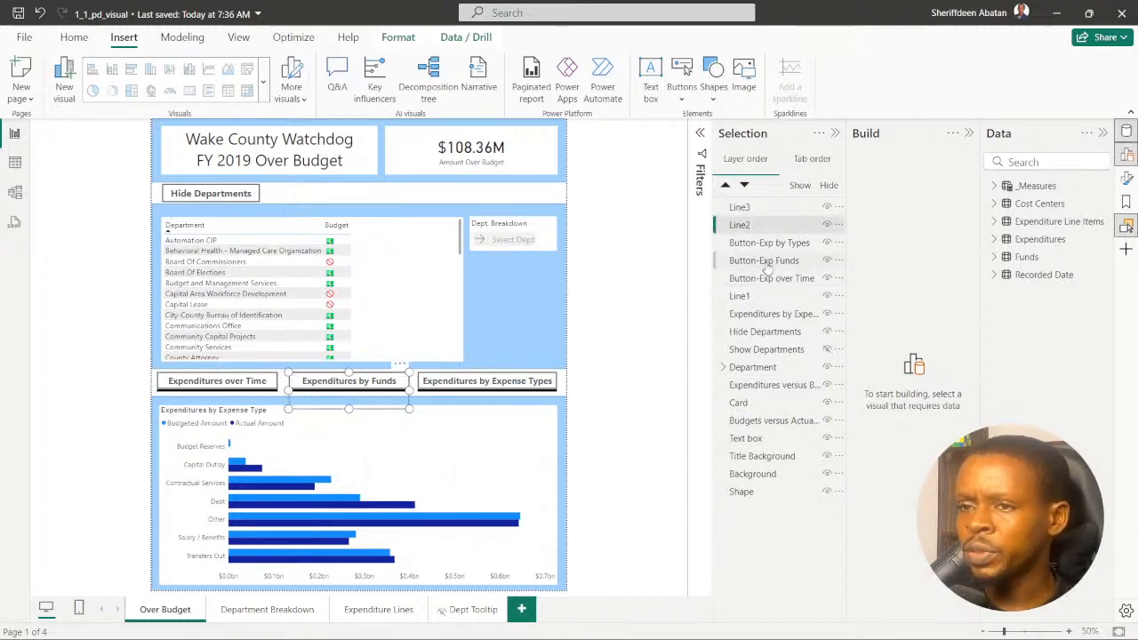
click(744, 186)
click(744, 186)
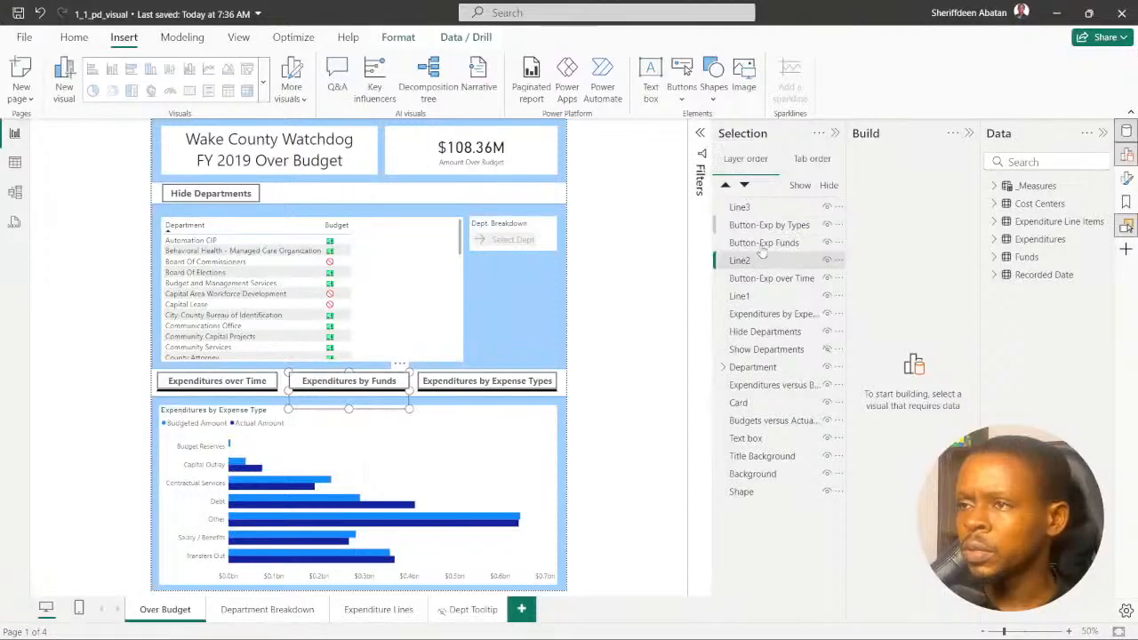
- Send Line3 backward to directly beneath Button-Exp by Types, and check the three lines by selecting each one
click(738, 207)
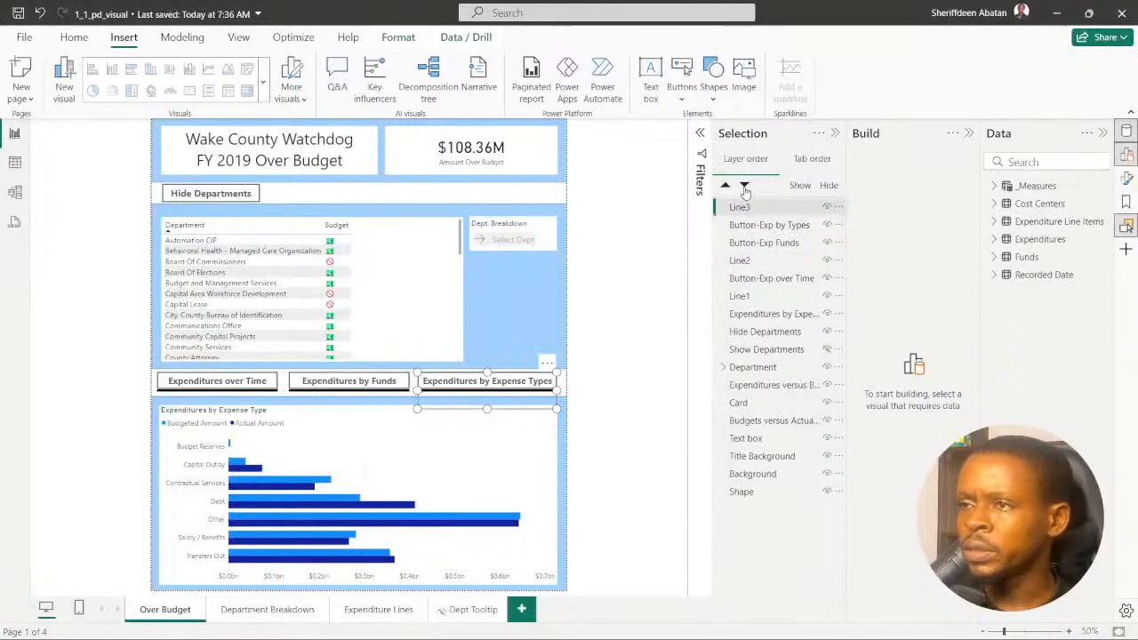
click(744, 186)
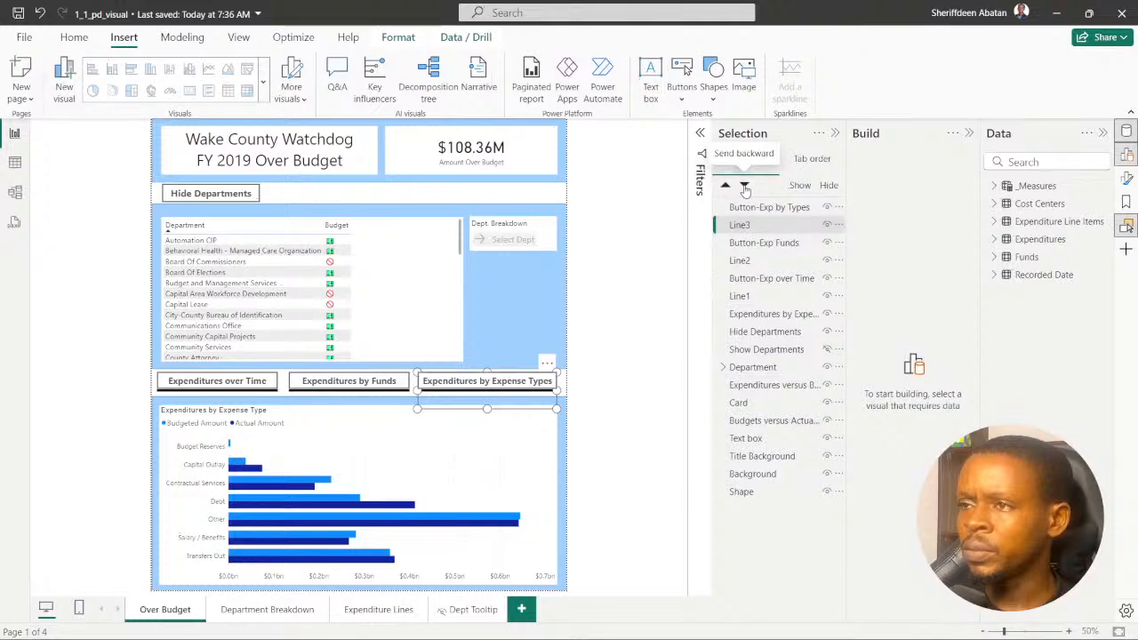
click(641, 263)
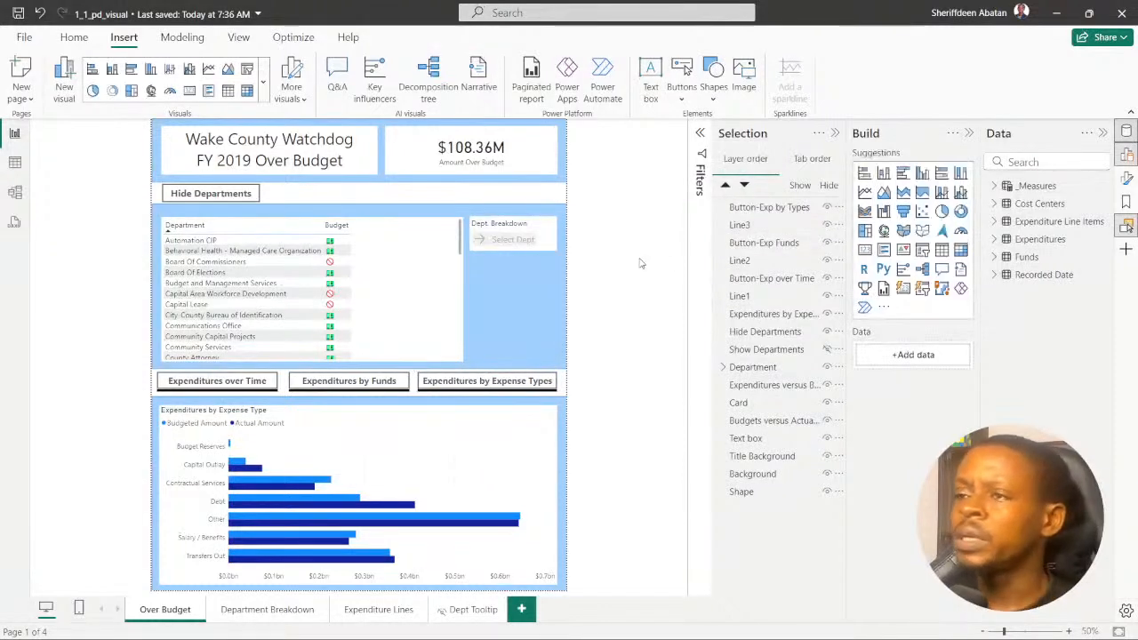
click(773, 231)
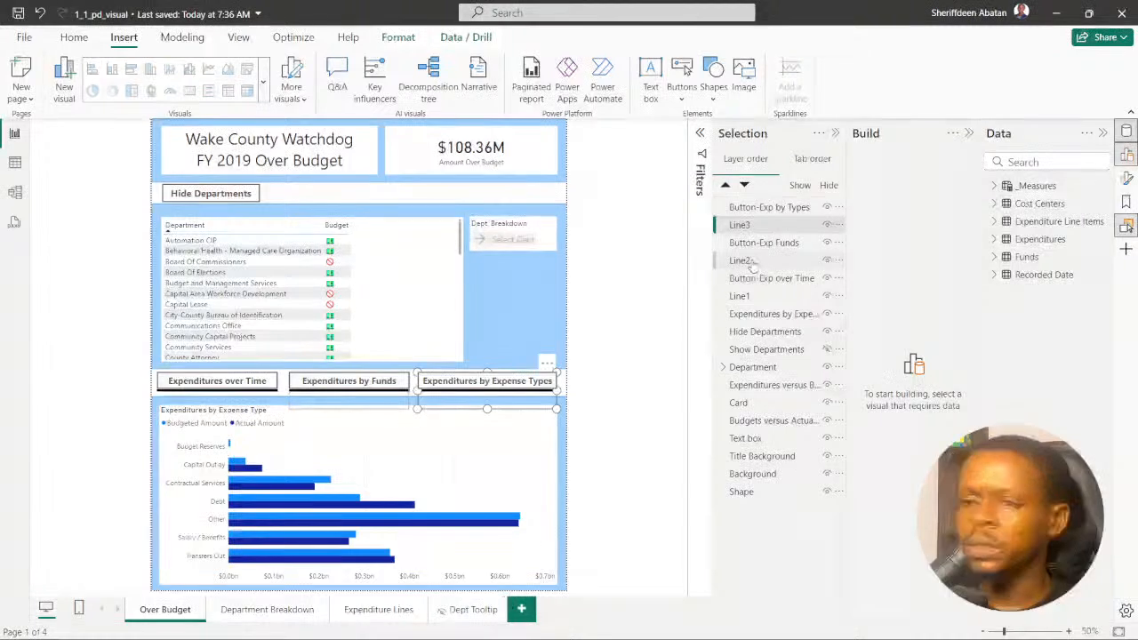
click(752, 263)
click(740, 296)
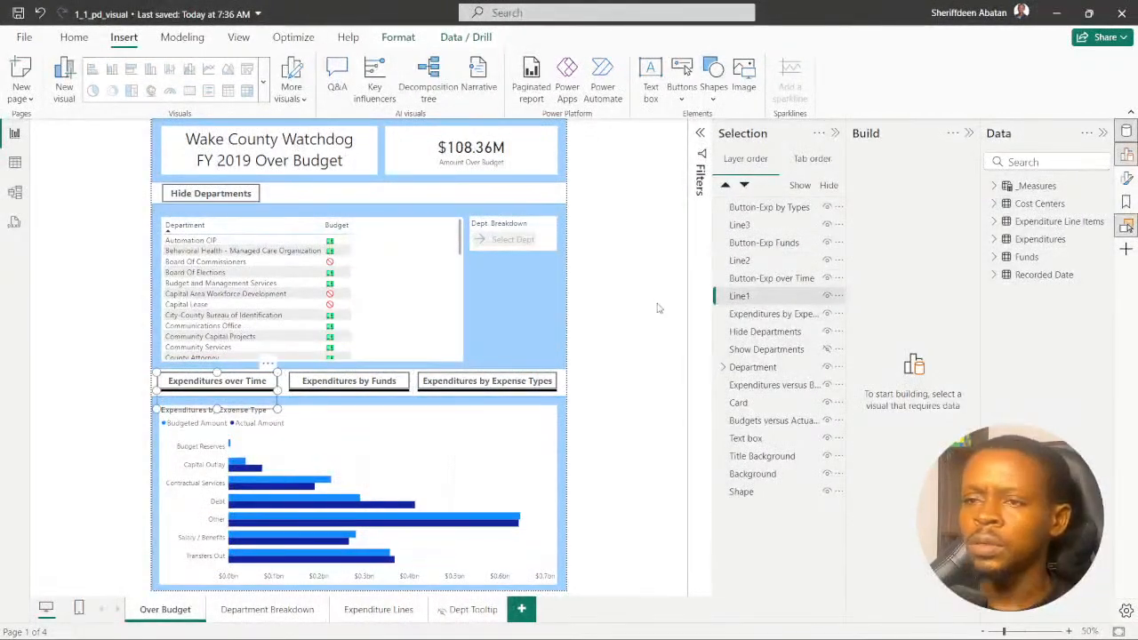
click(653, 359)
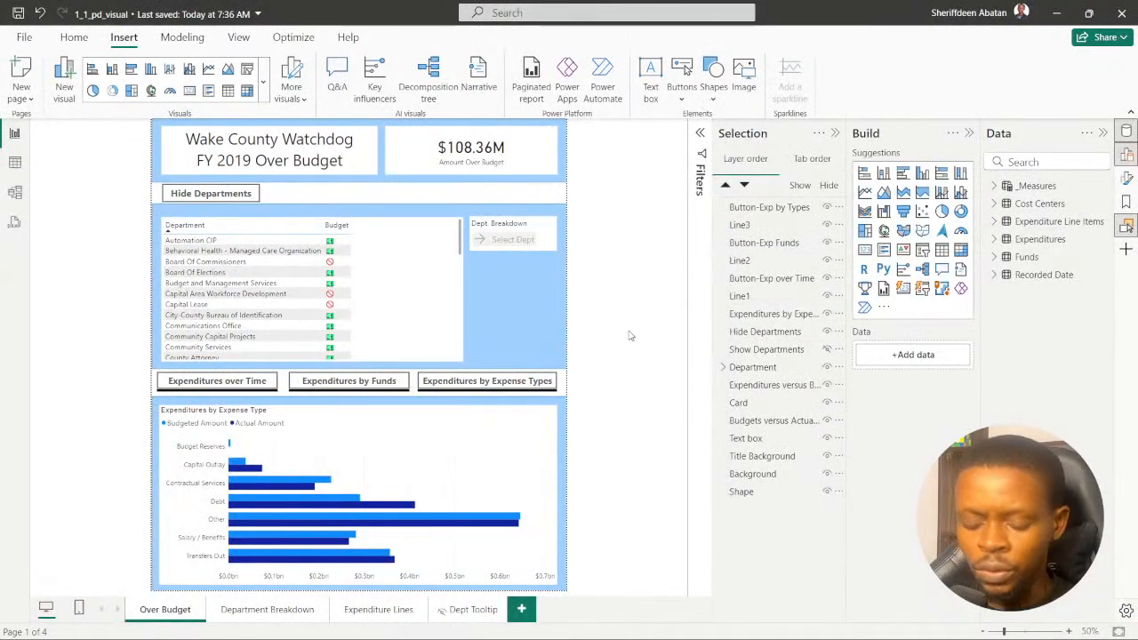
- Switch to the DataCamp exercise in Chrome, review instructions 5 and 6, and return to Power BI Desktop
key(alt+Tab)
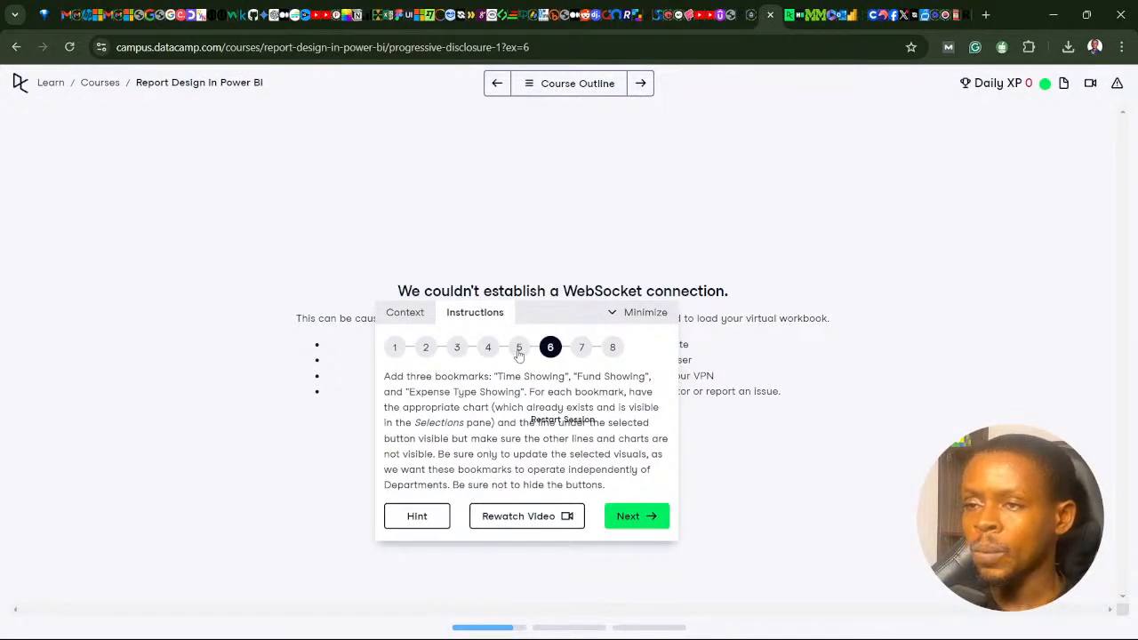
click(519, 353)
click(542, 622)
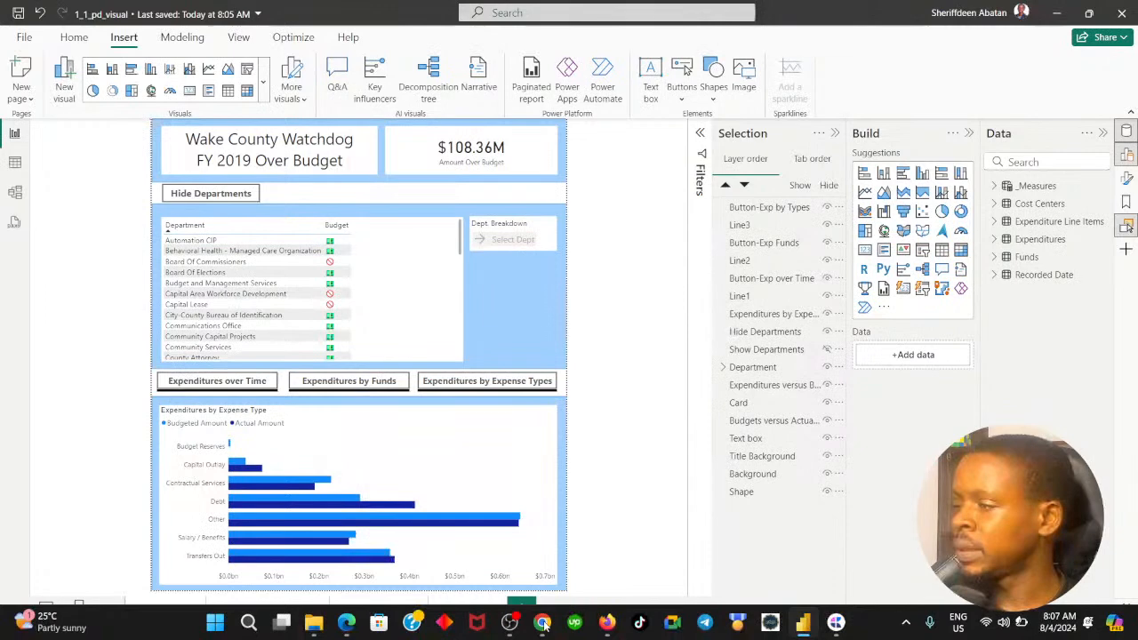
click(543, 624)
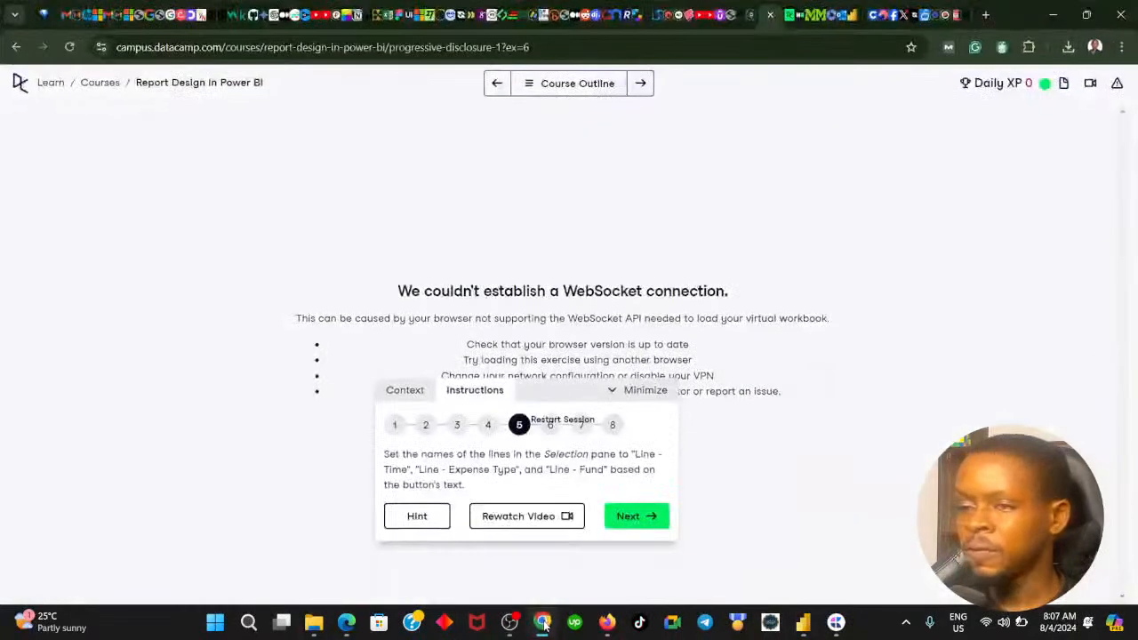
click(626, 514)
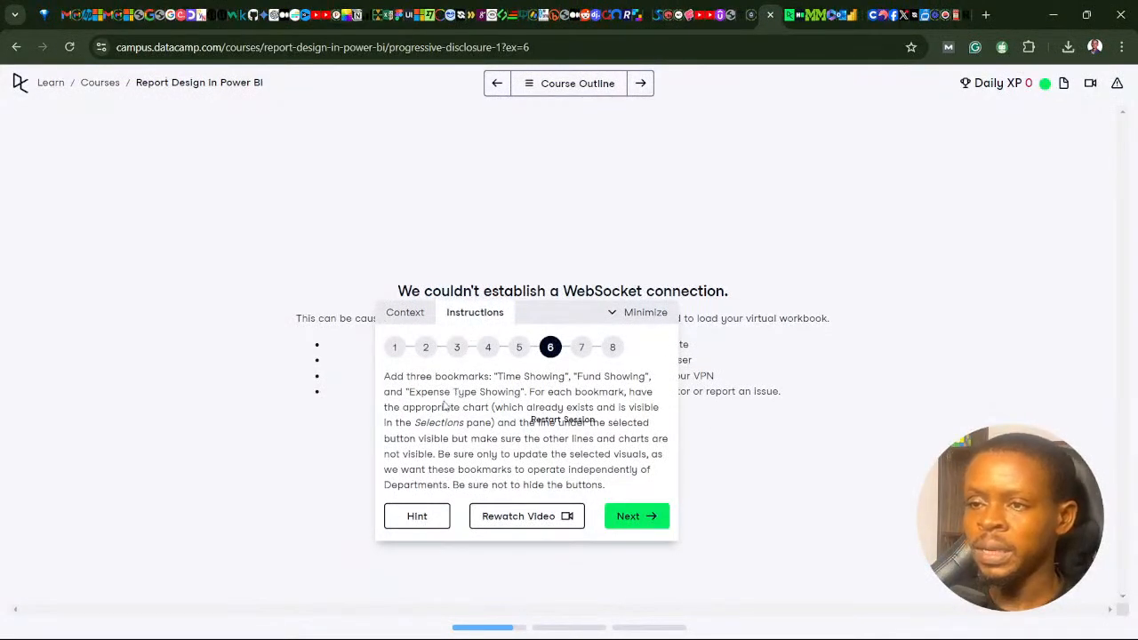
click(542, 622)
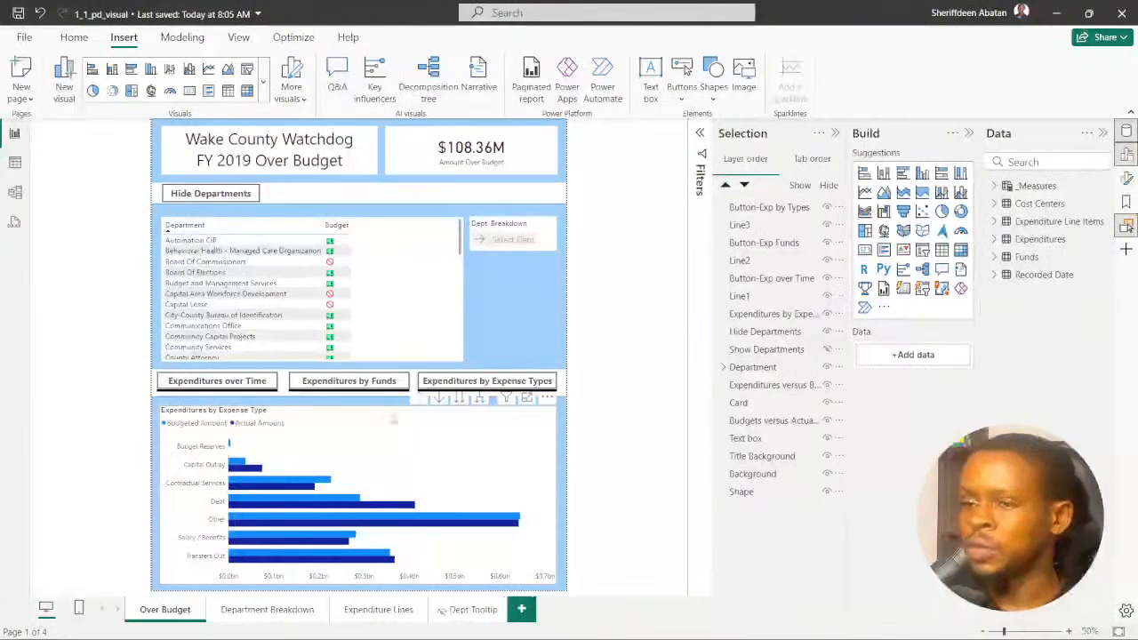
- Temporarily hide the expense type, over-time and fund charts one by one to identify their layer entries, and show all three again
click(355, 424)
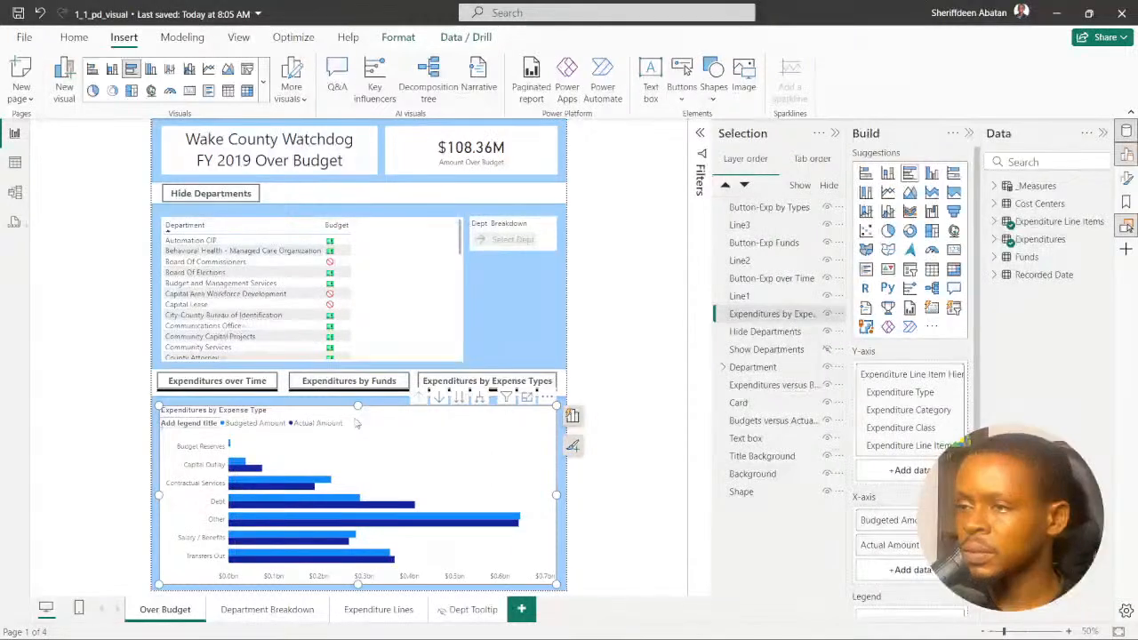
click(827, 314)
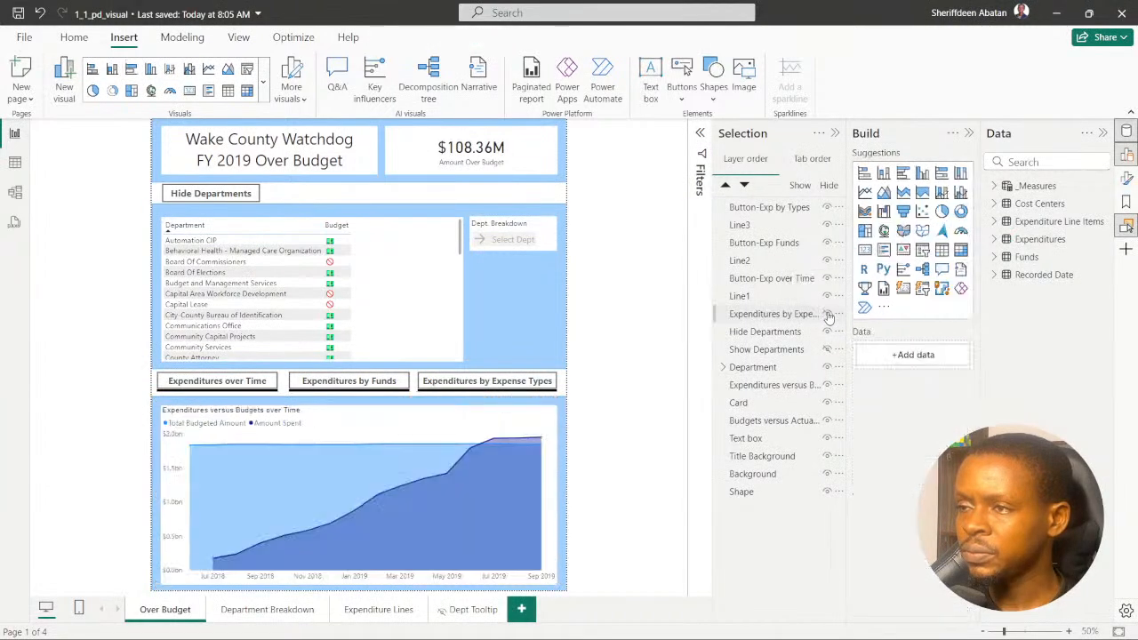
click(412, 421)
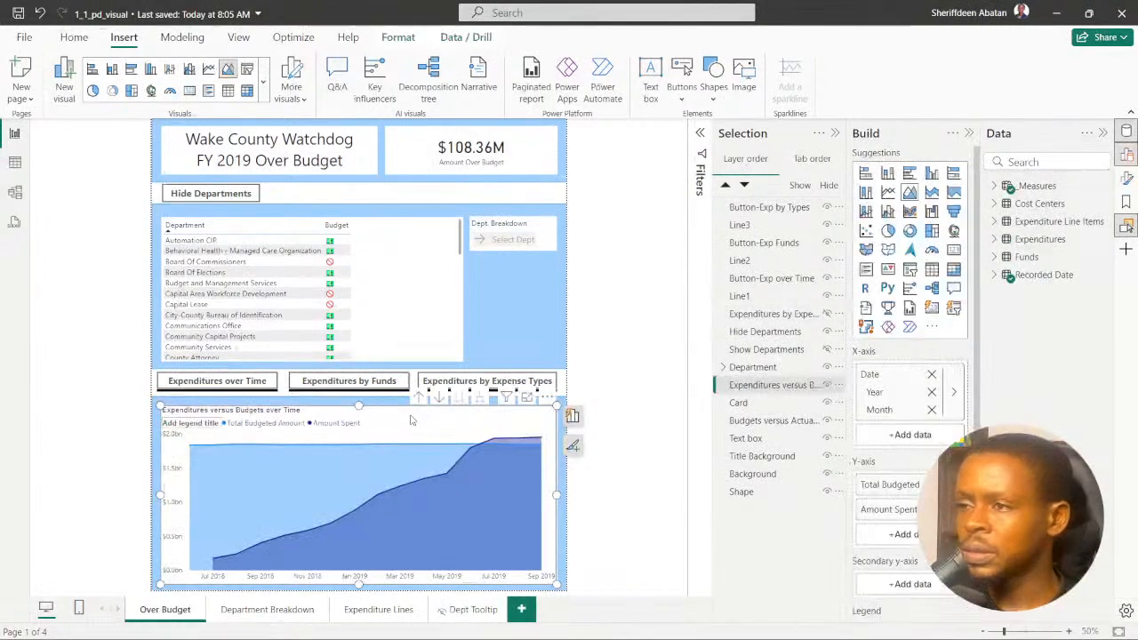
click(827, 386)
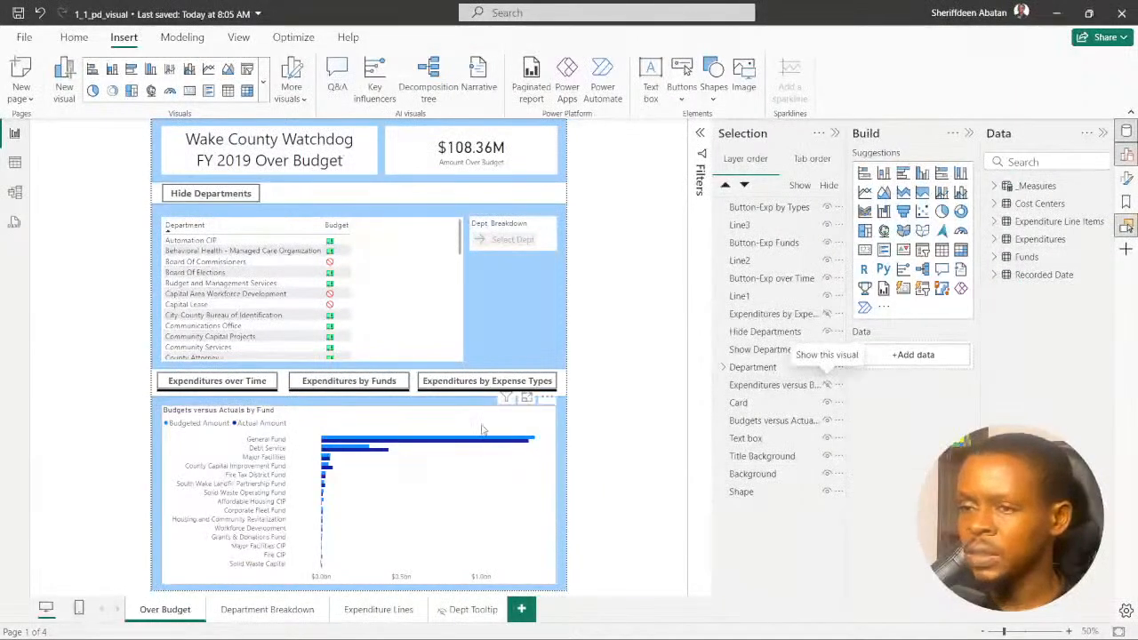
click(782, 421)
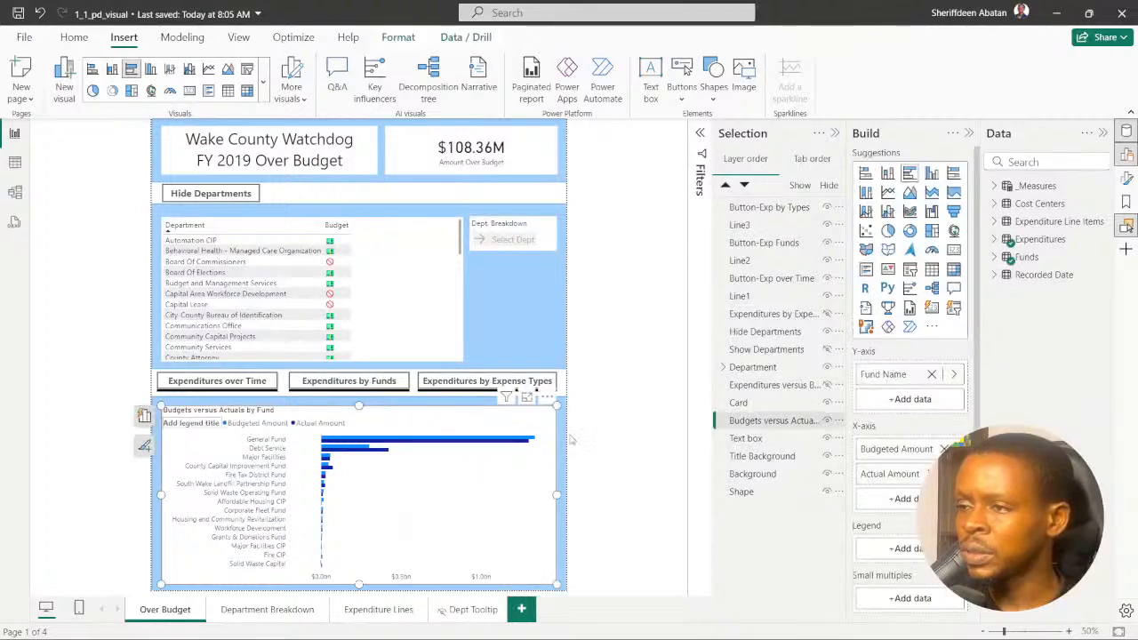
click(827, 421)
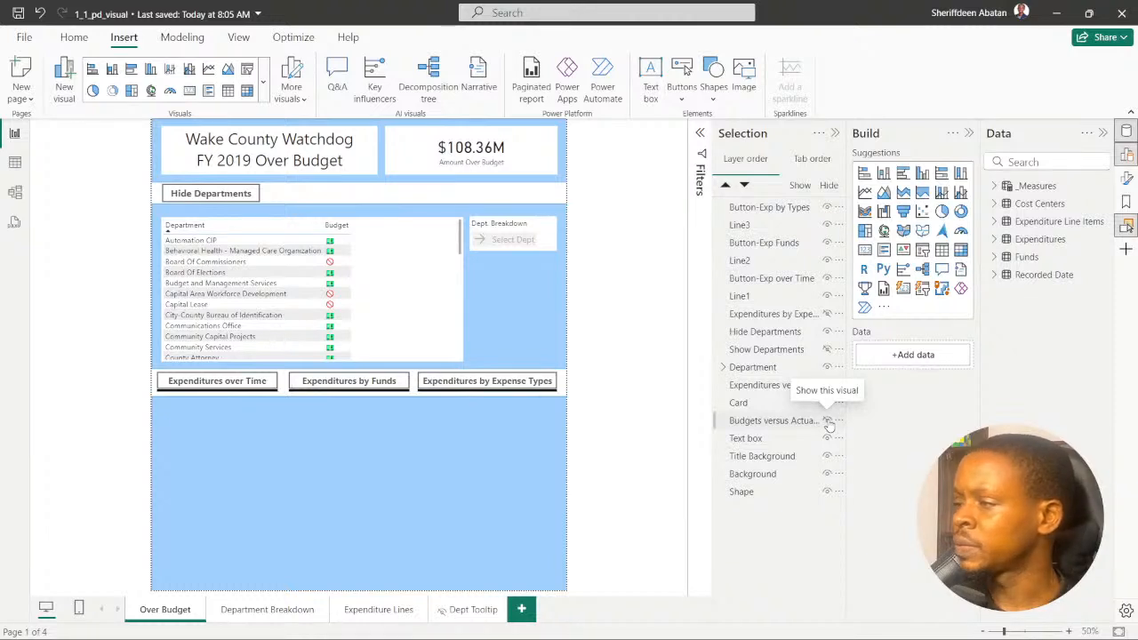
click(827, 421)
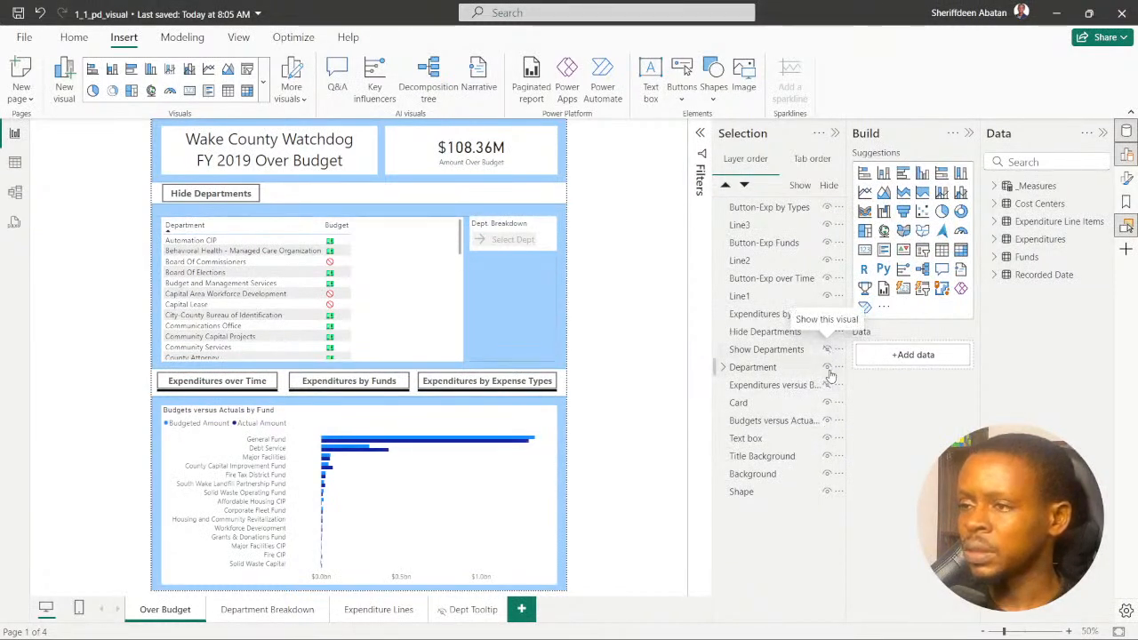
click(827, 385)
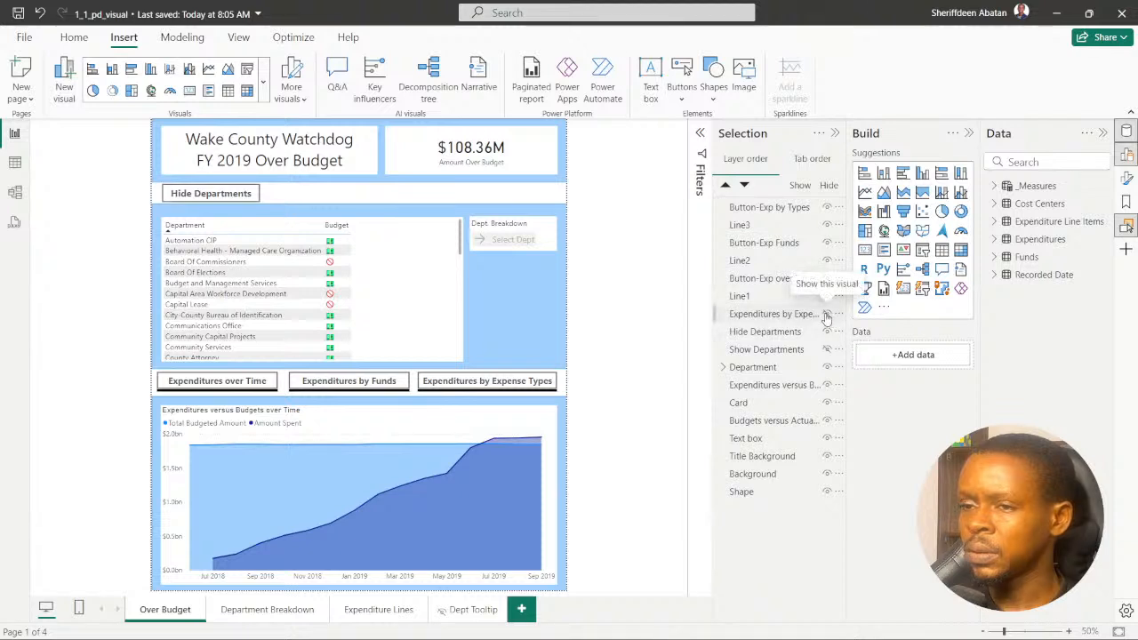
click(827, 314)
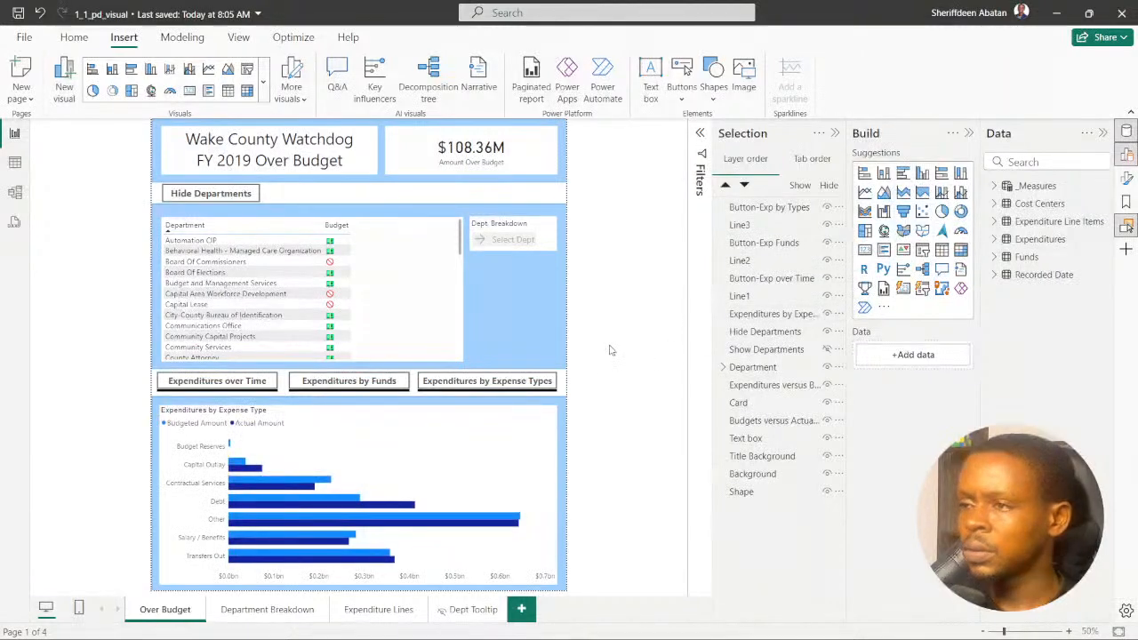
click(827, 350)
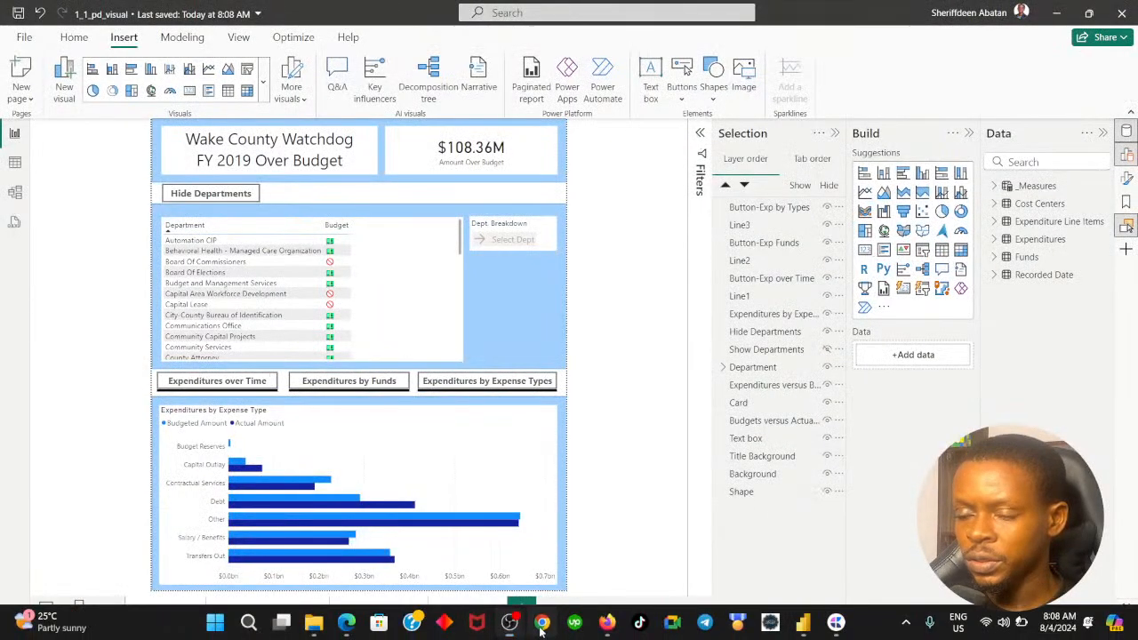
- Switch to the DataCamp exercise in Chrome, reload the page and advance to instruction 6 about adding three bookmarks
click(541, 623)
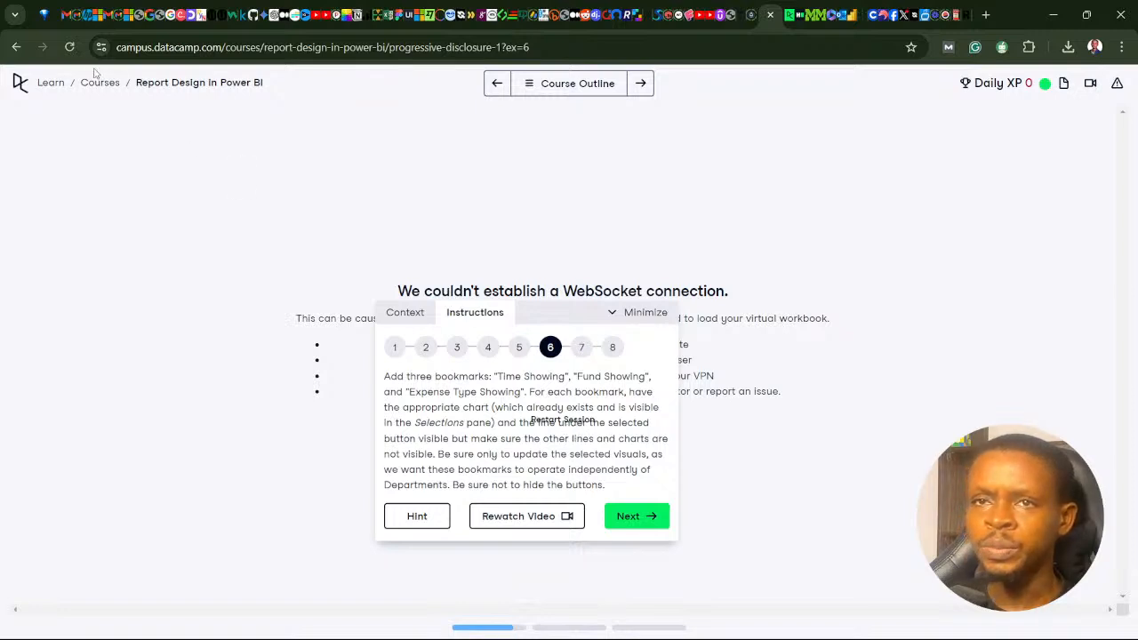
click(69, 47)
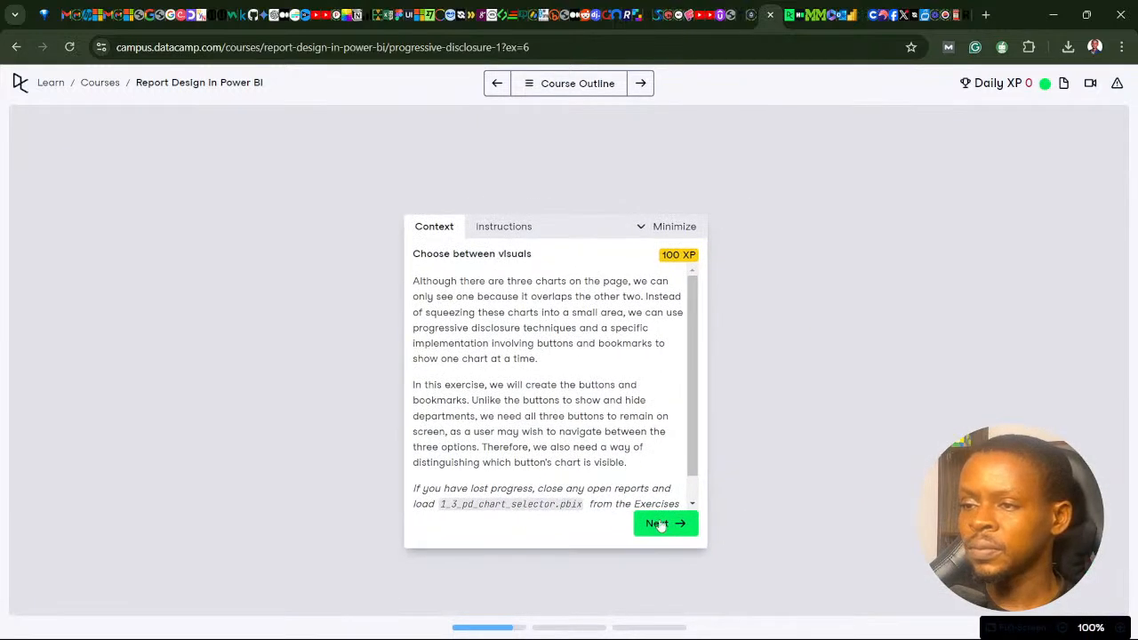
click(665, 523)
click(664, 523)
click(665, 524)
click(665, 524)
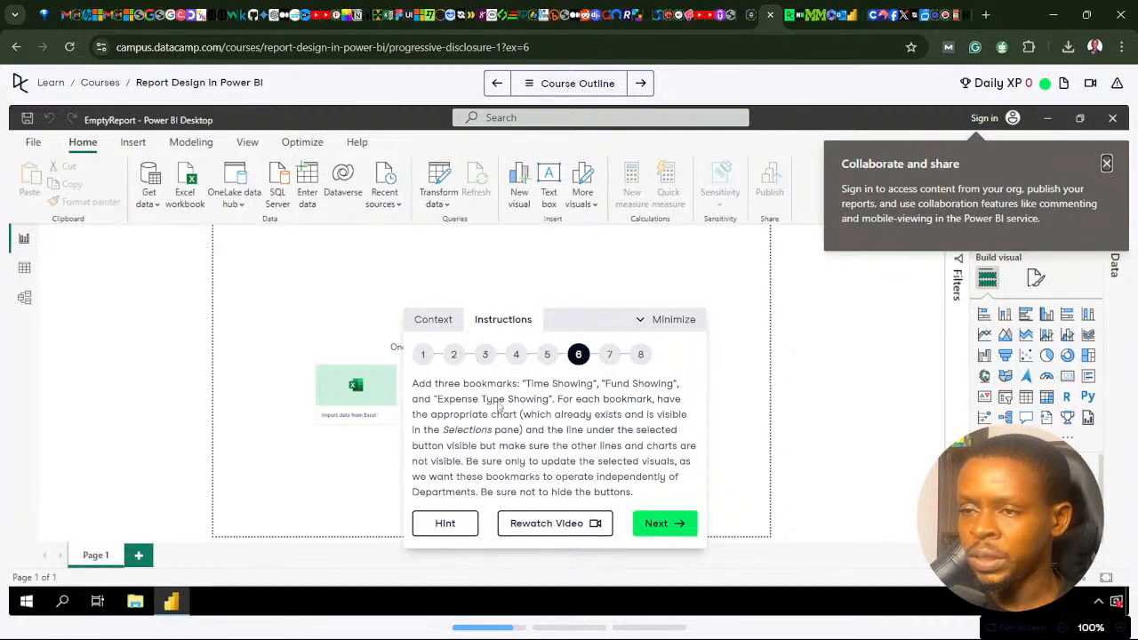
- Return to Power BI Desktop, close the visual-building pane and display the report's bookmarks
click(542, 631)
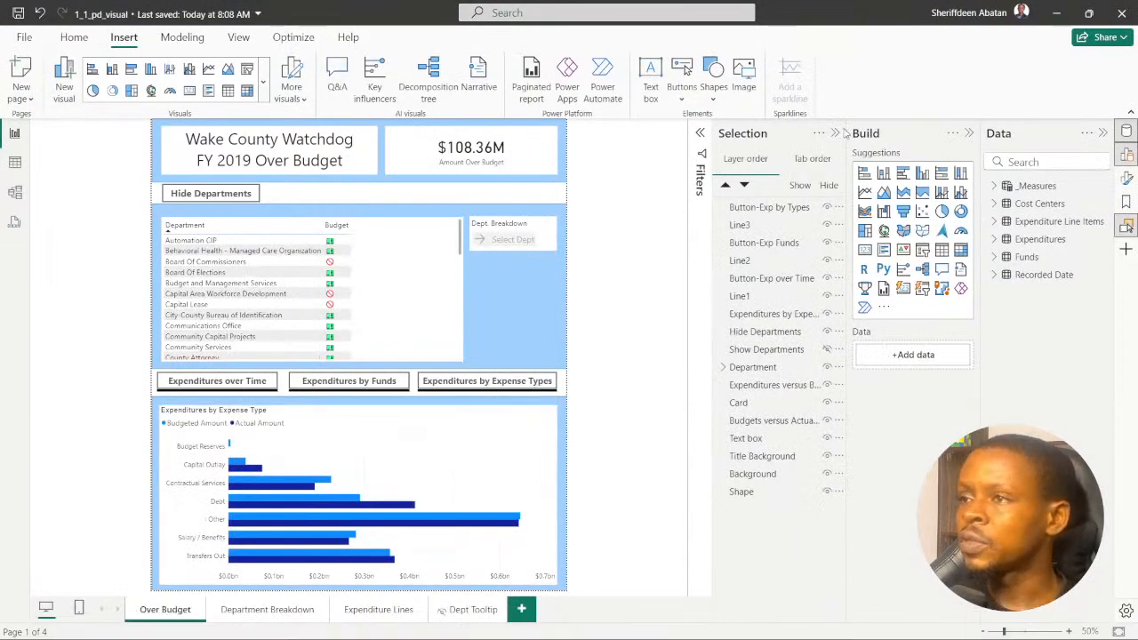
click(968, 134)
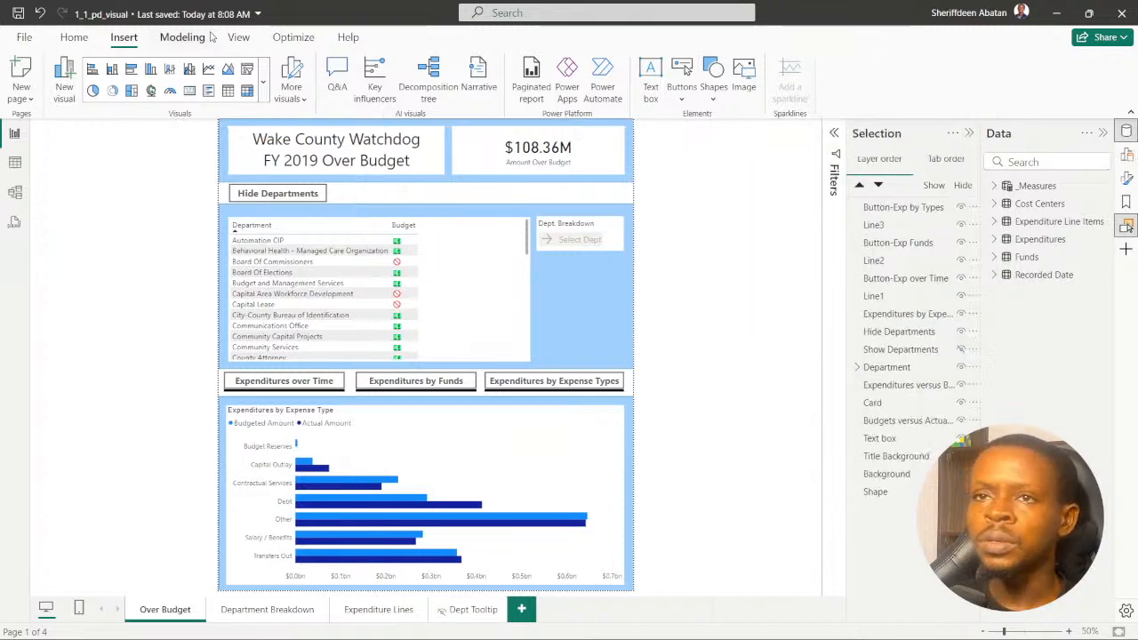
click(238, 38)
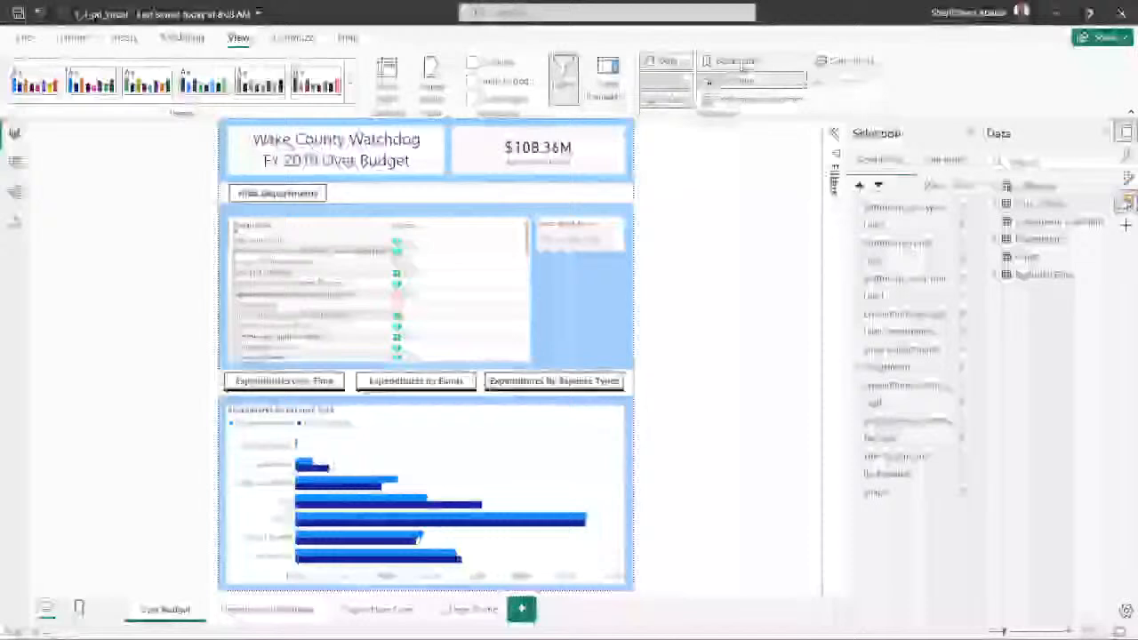
click(739, 62)
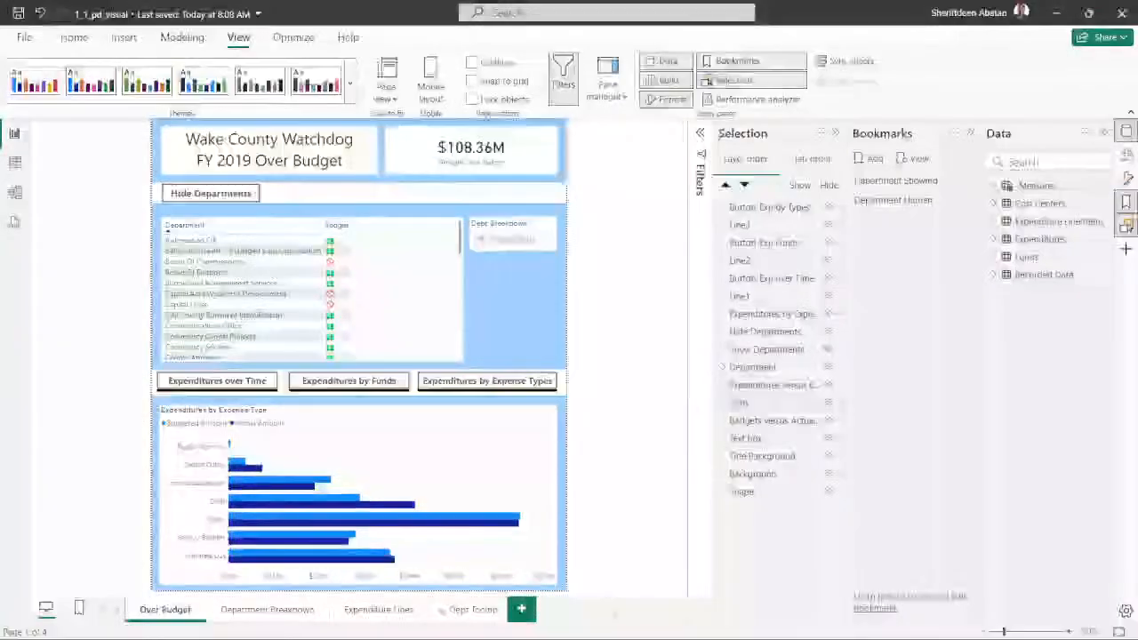
- Switch to the DataCamp exercise in Chrome, move the instructions box aside to read instruction 6, and return to Power BI Desktop
mouse_move(567, 637)
click(541, 622)
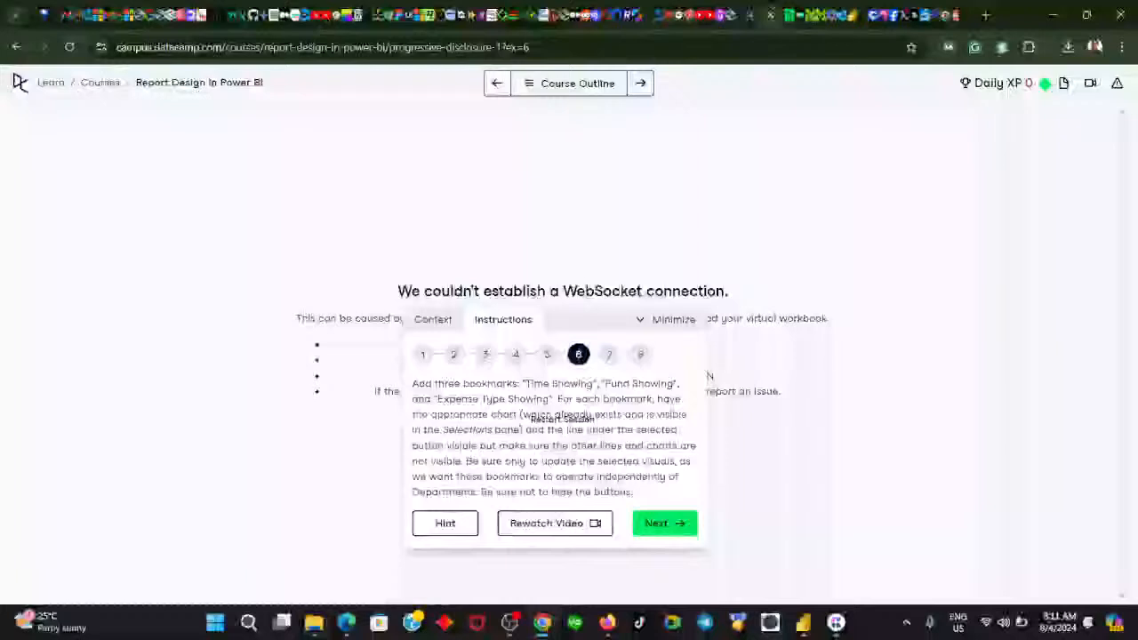
drag(577, 320, 907, 125)
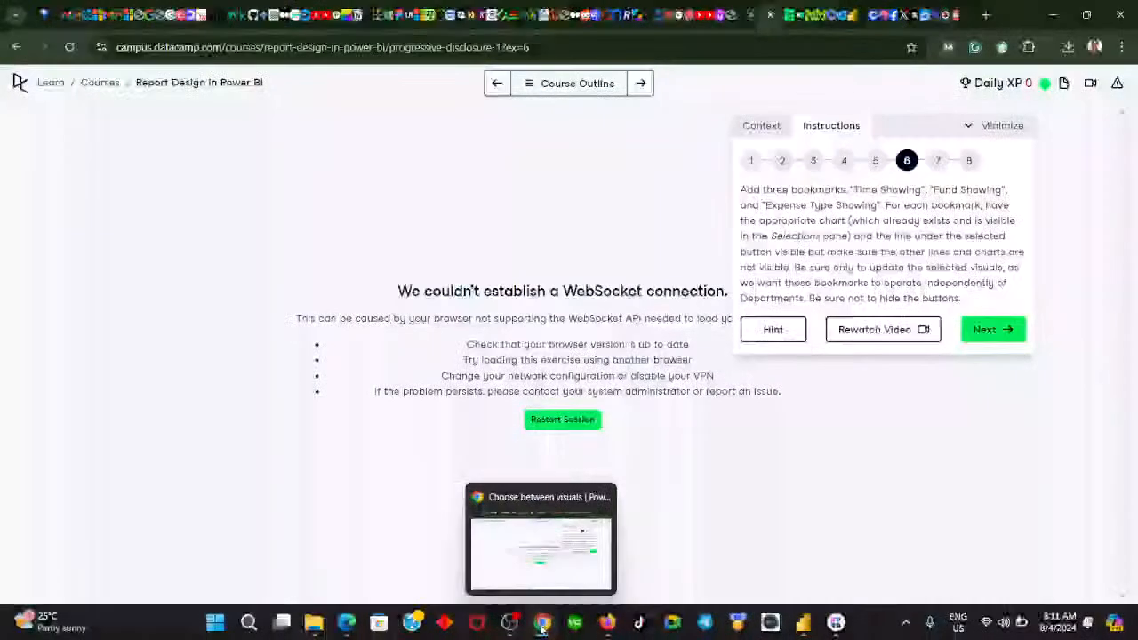
click(542, 625)
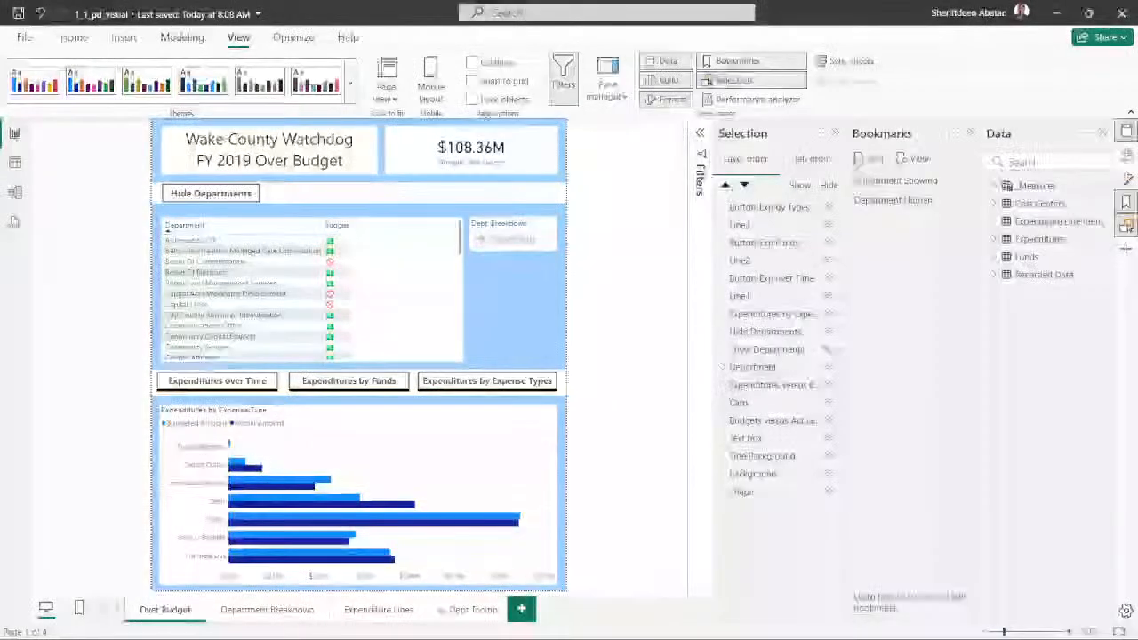
- Add a bookmark for the Over Budget page, name it Time Showing and select it
click(862, 165)
double_click(876, 219)
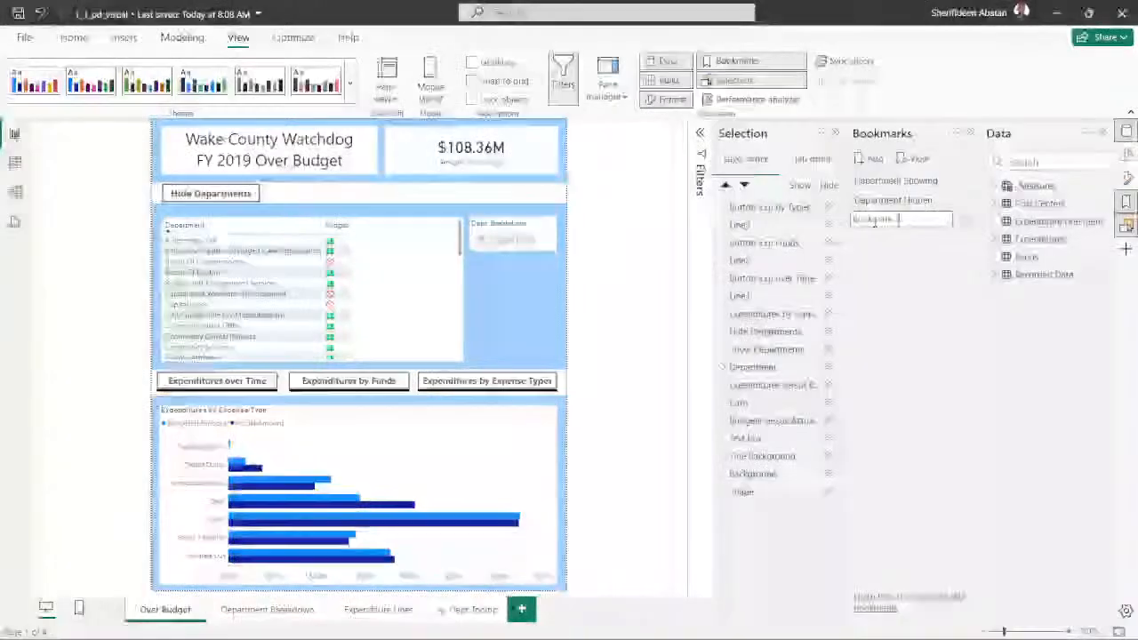
text(Time)
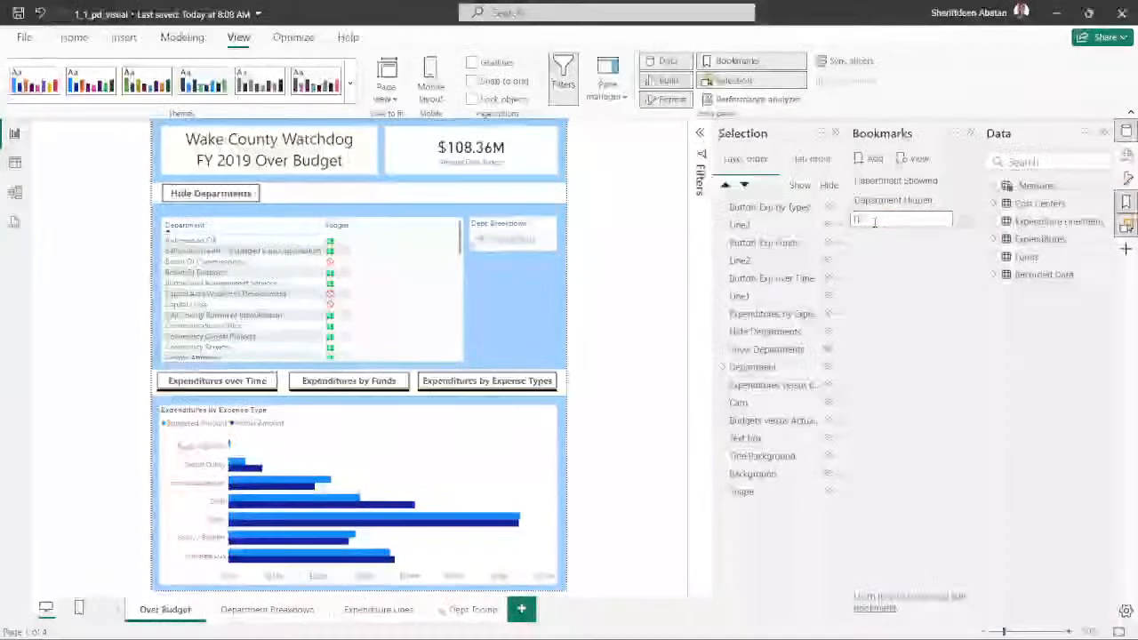
text( Show)
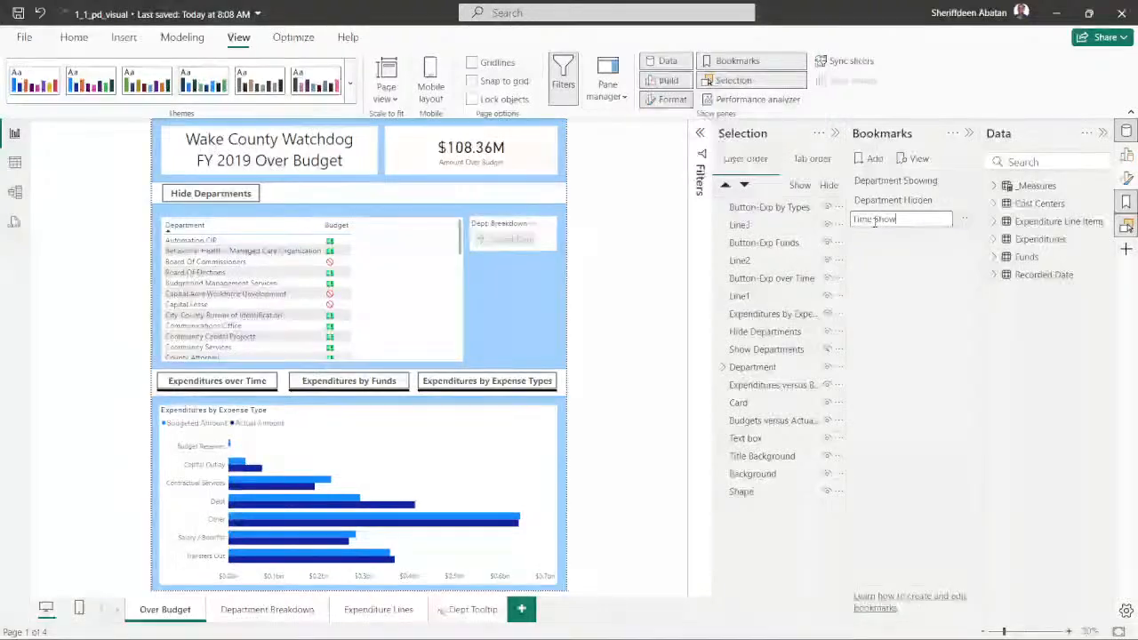
text(ing)
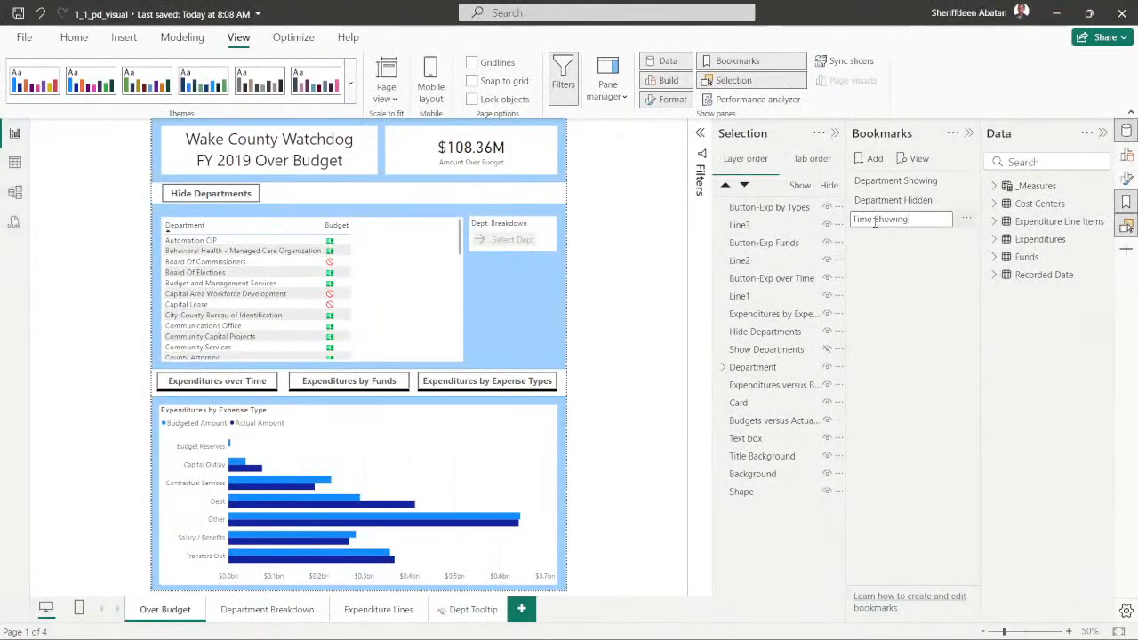
key(Return)
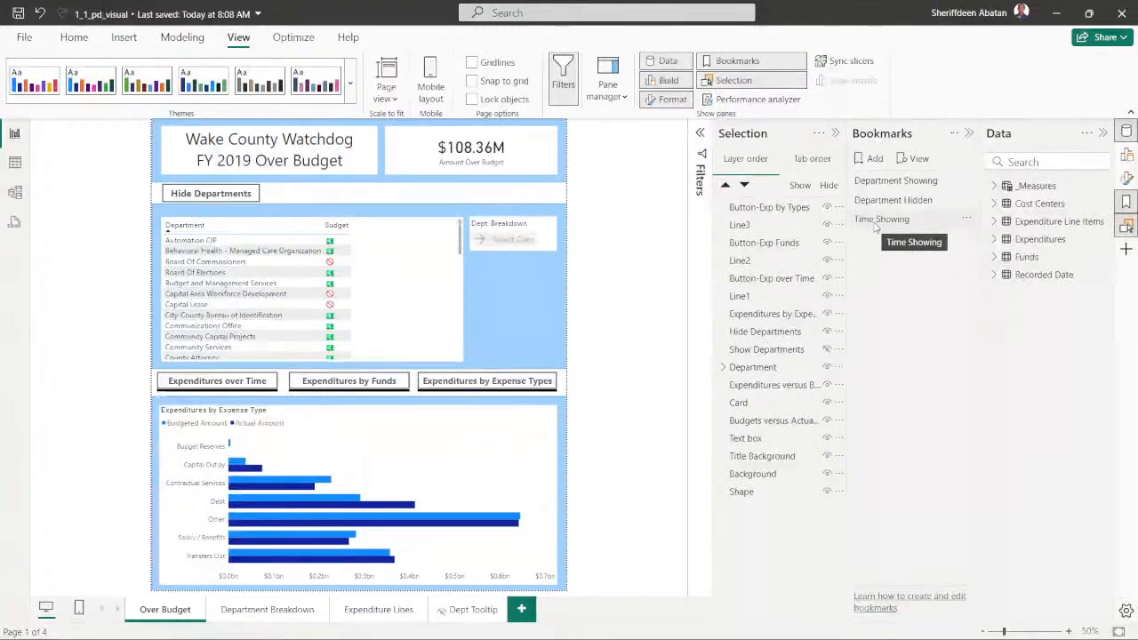
click(875, 225)
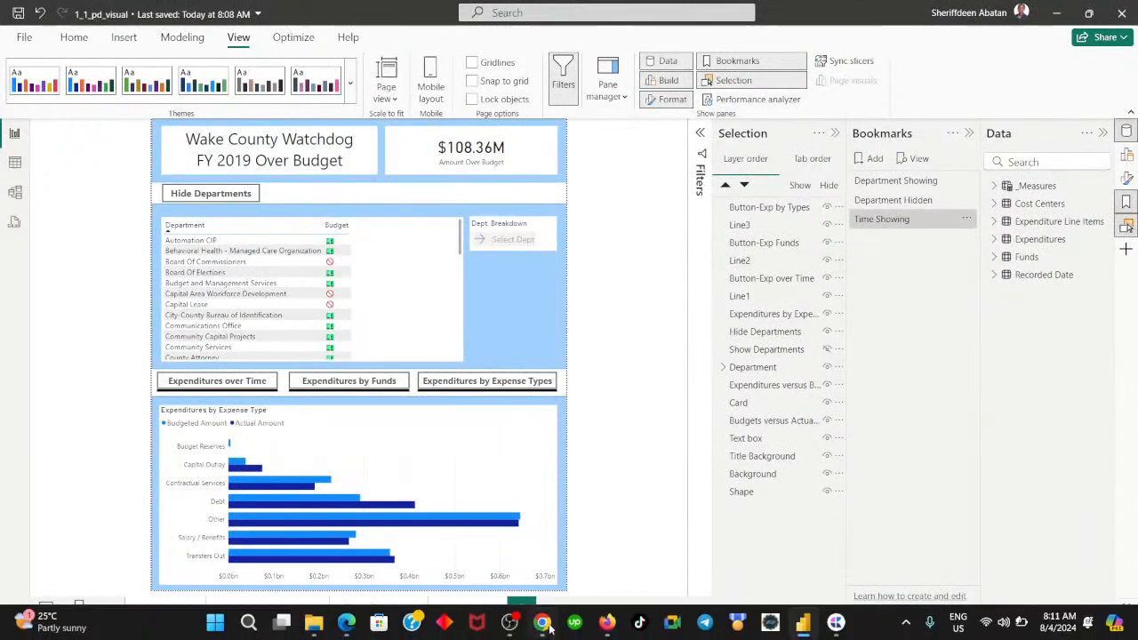
- Check the second bookmark name in the DataCamp exercise in Chrome, and add a bookmark named Fund Showing in Power BI Desktop
click(541, 622)
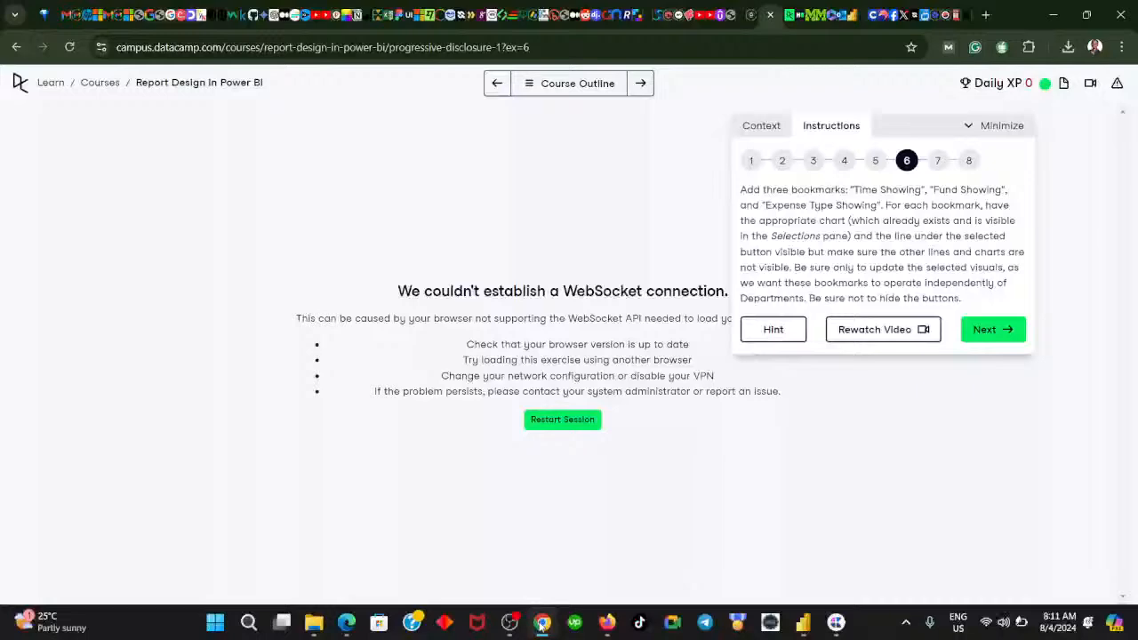
click(541, 623)
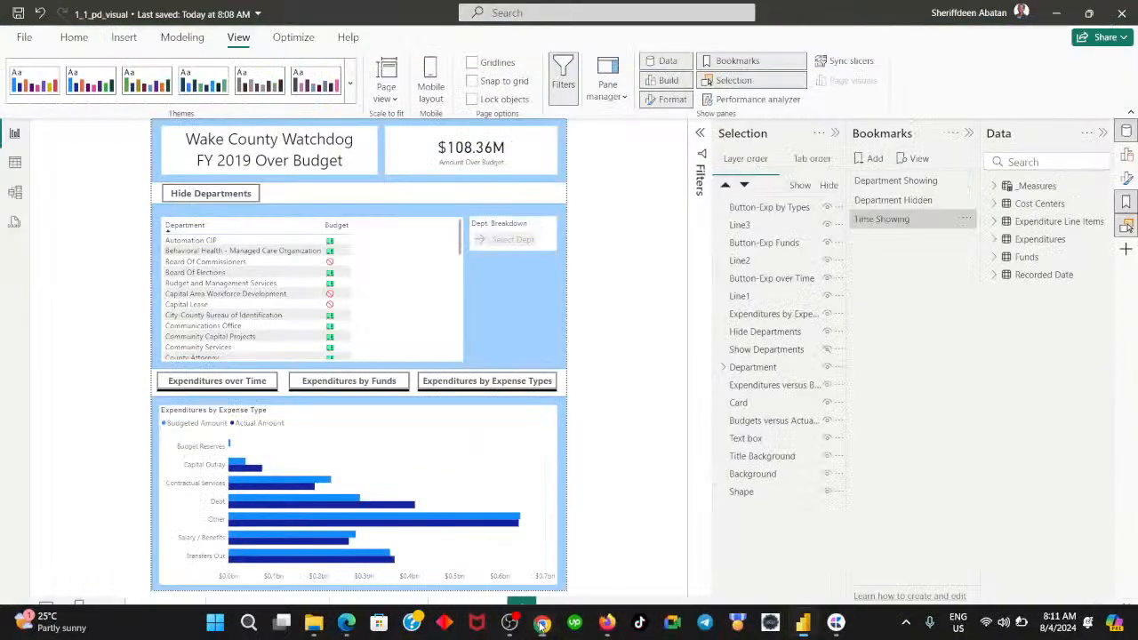
click(862, 160)
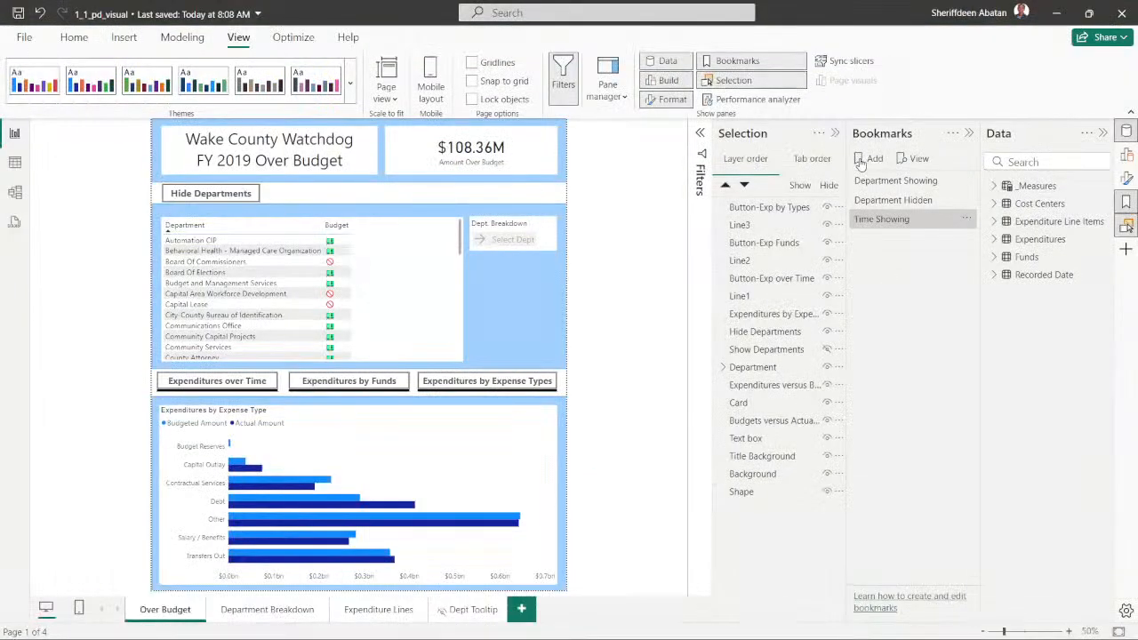
double_click(884, 241)
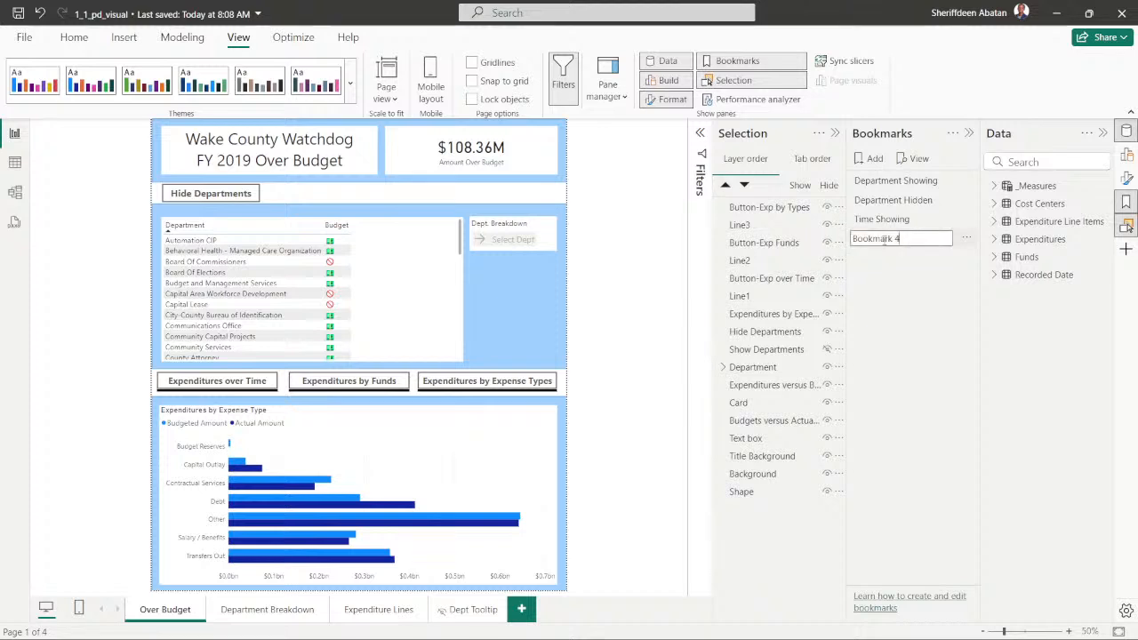
text(Fund Showing)
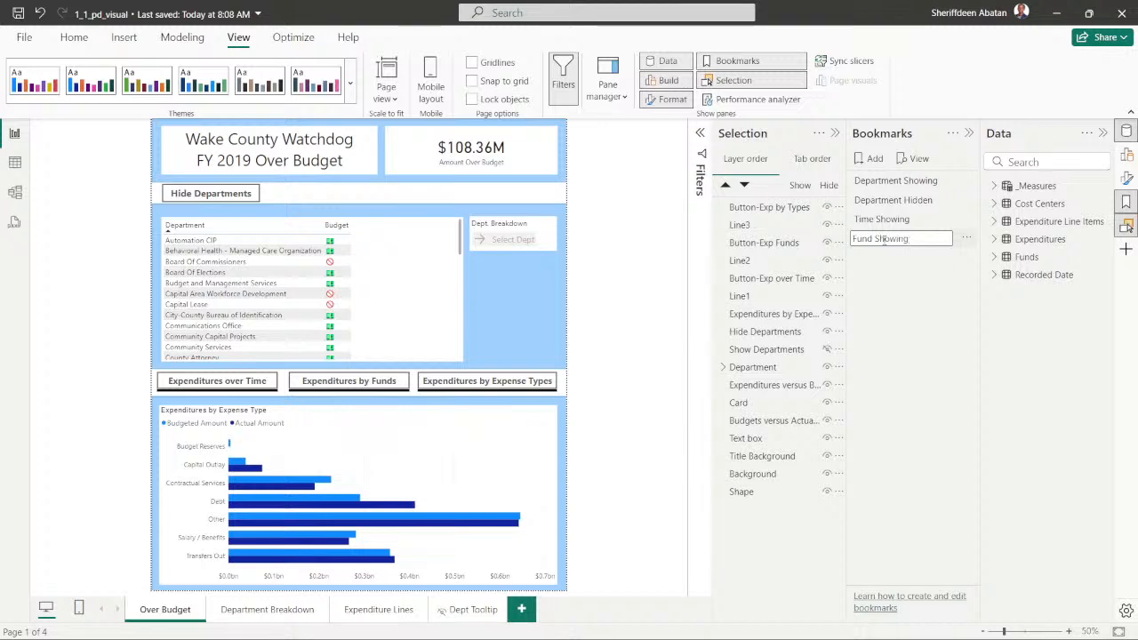
key(Return)
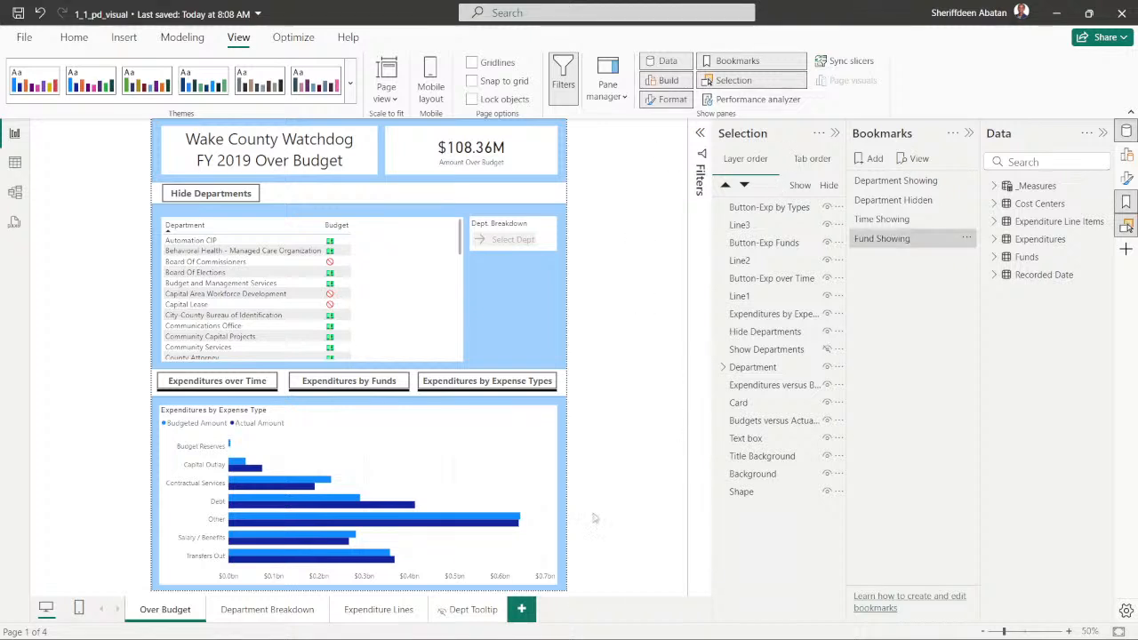
- Check the third bookmark name in the DataCamp exercise in Chrome, and add a bookmark named Expense Type Showing in Power BI Desktop
click(542, 622)
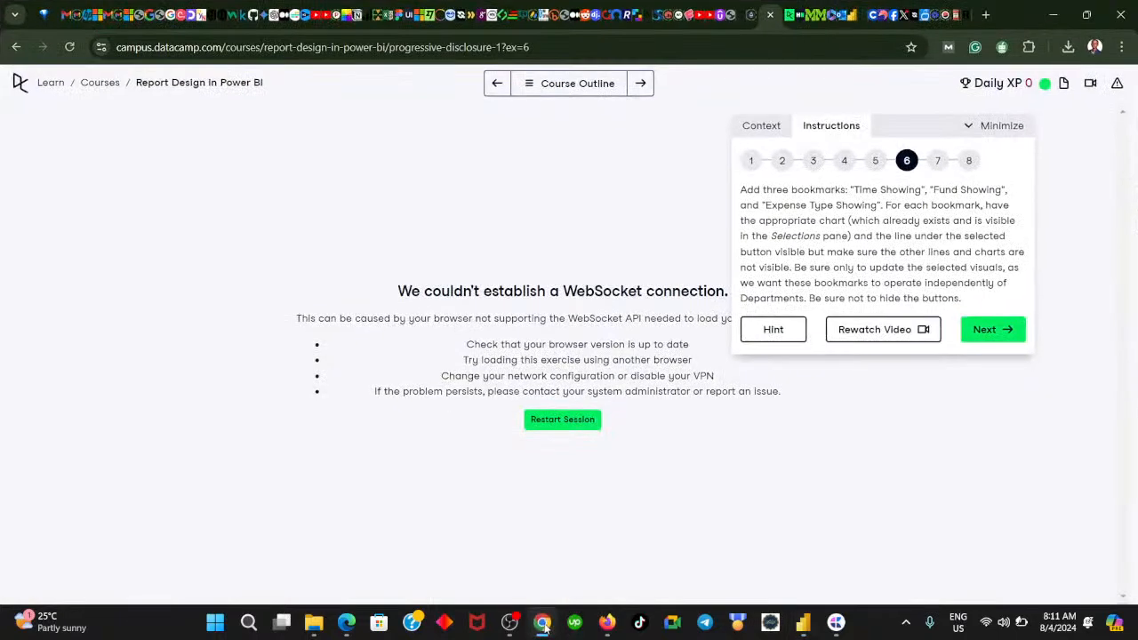
click(542, 622)
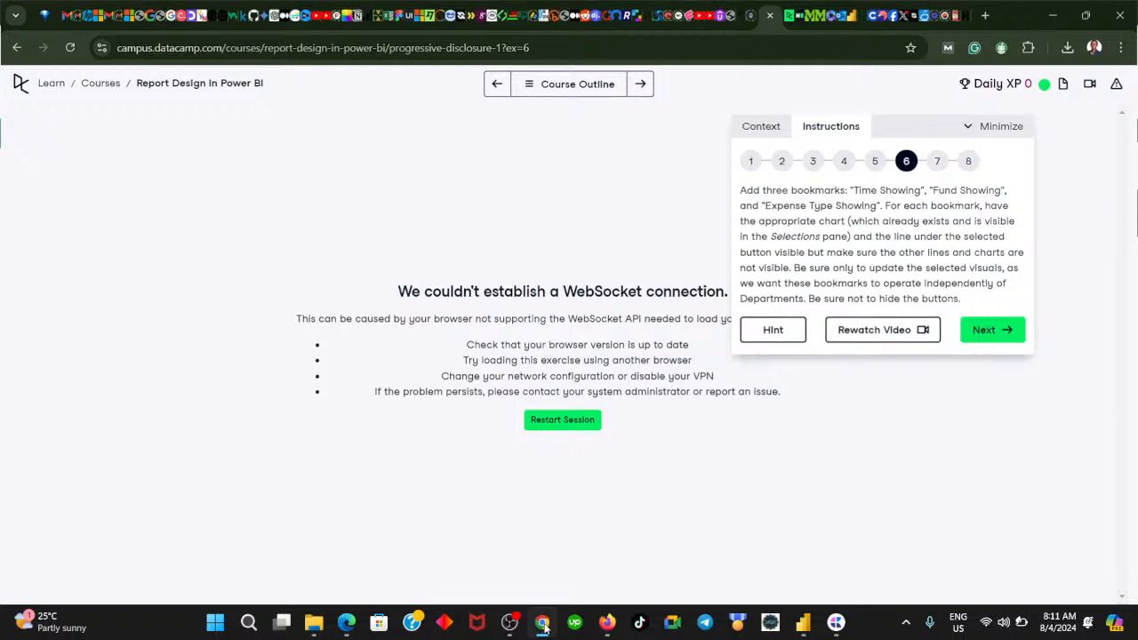
click(861, 162)
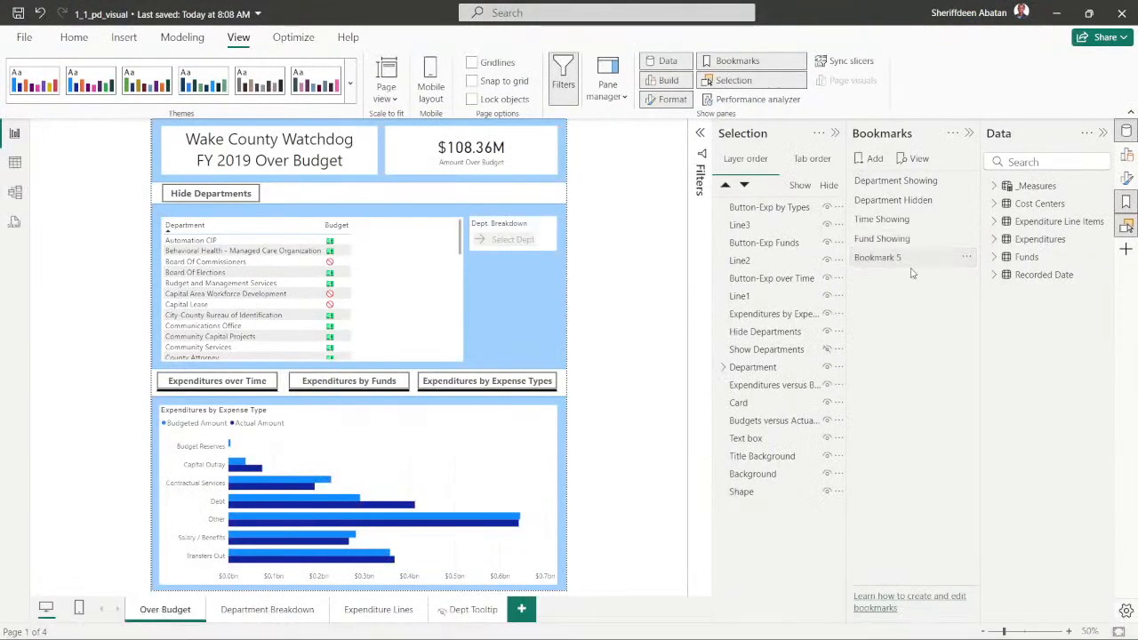
double_click(887, 261)
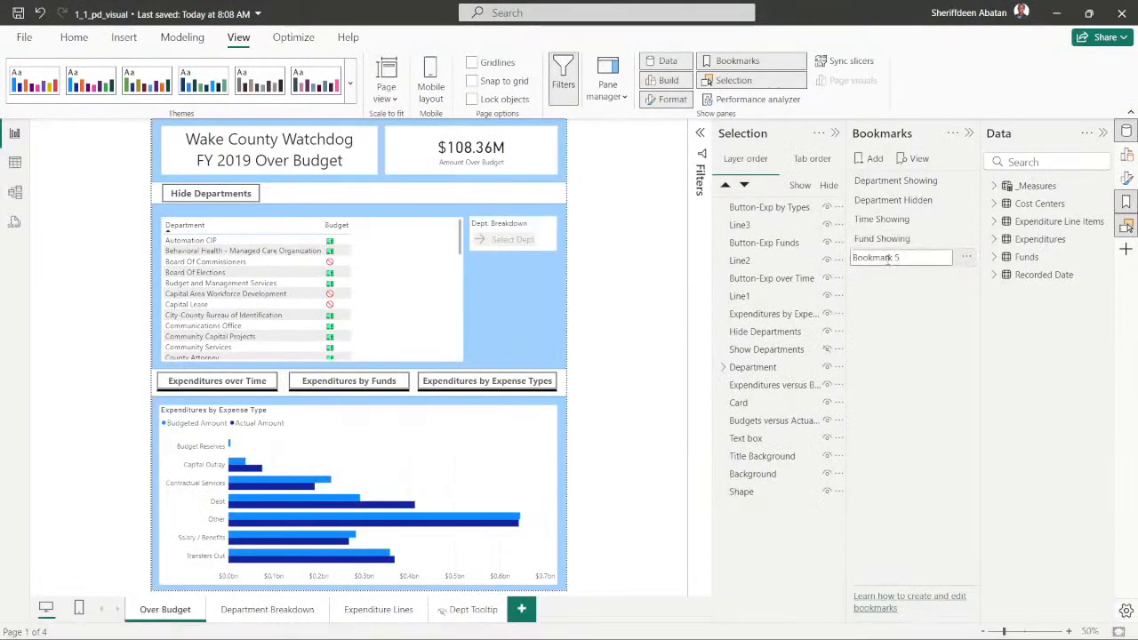
key(ctrl+a)
text(E)
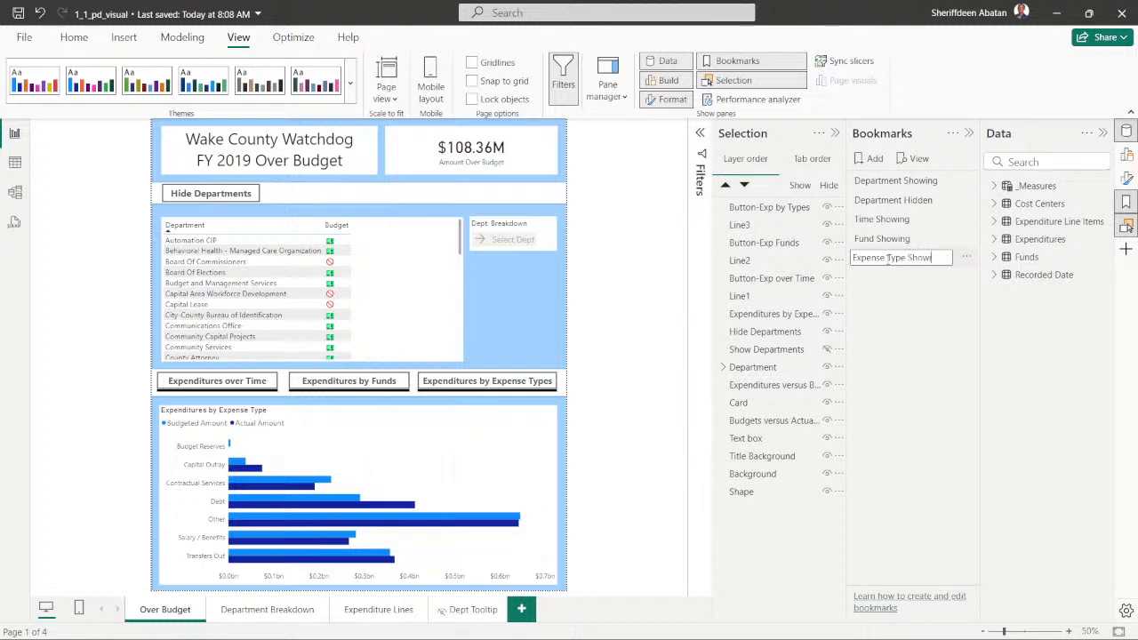
key(Return)
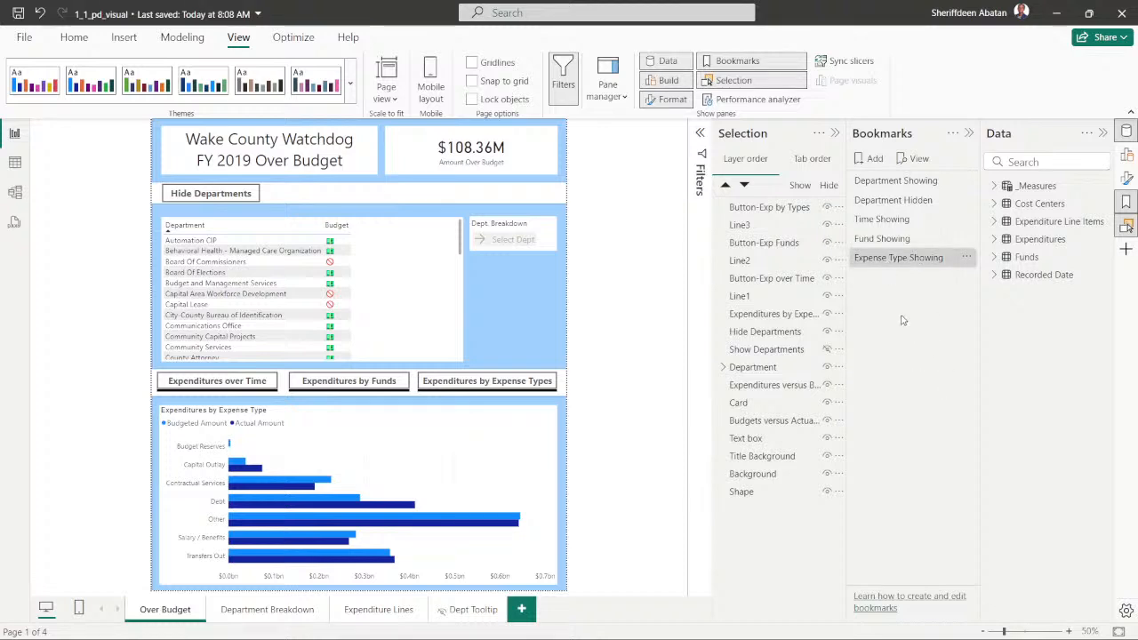
- Reread the bookmark visibility requirements in the DataCamp exercise in Chrome, and return to Power BI Desktop with the Time Showing bookmark selected
click(878, 219)
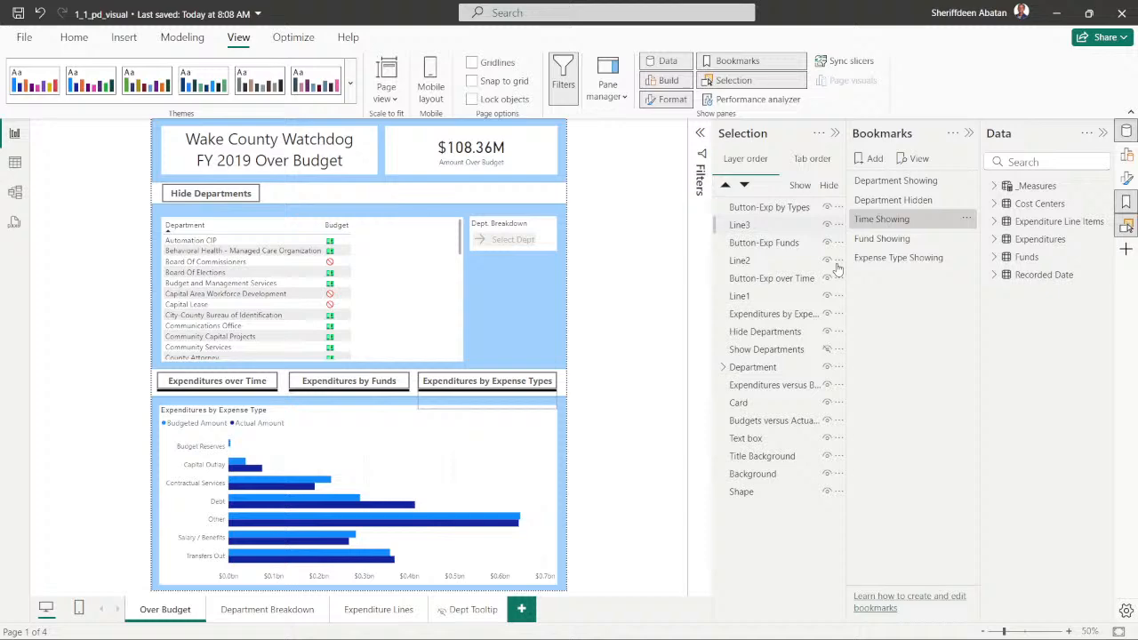
mouse_move(596, 635)
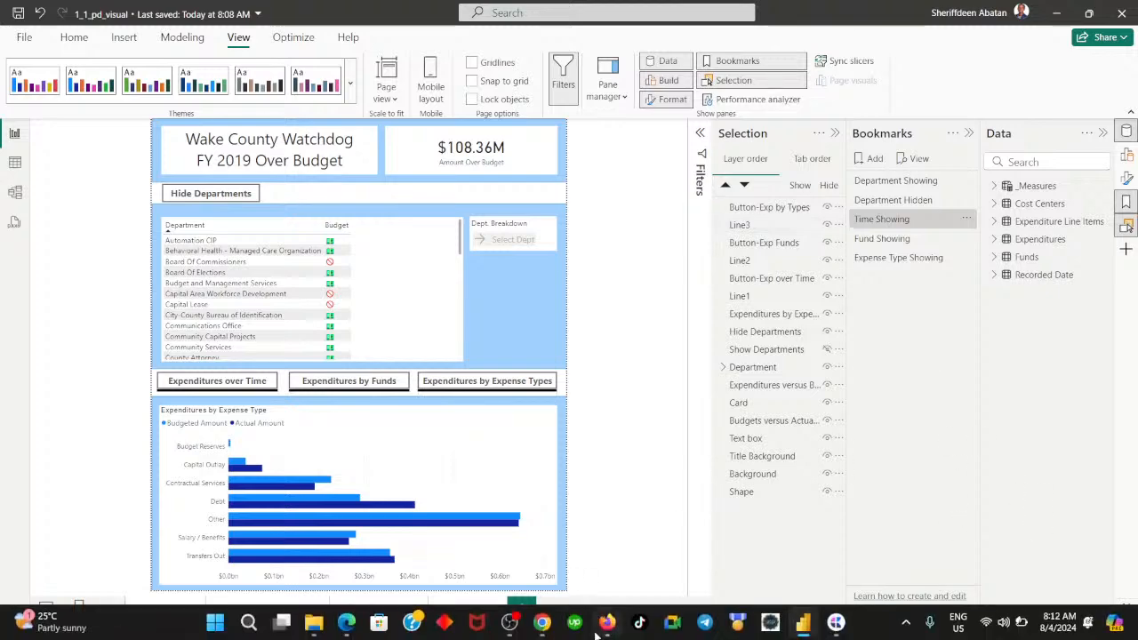
click(542, 624)
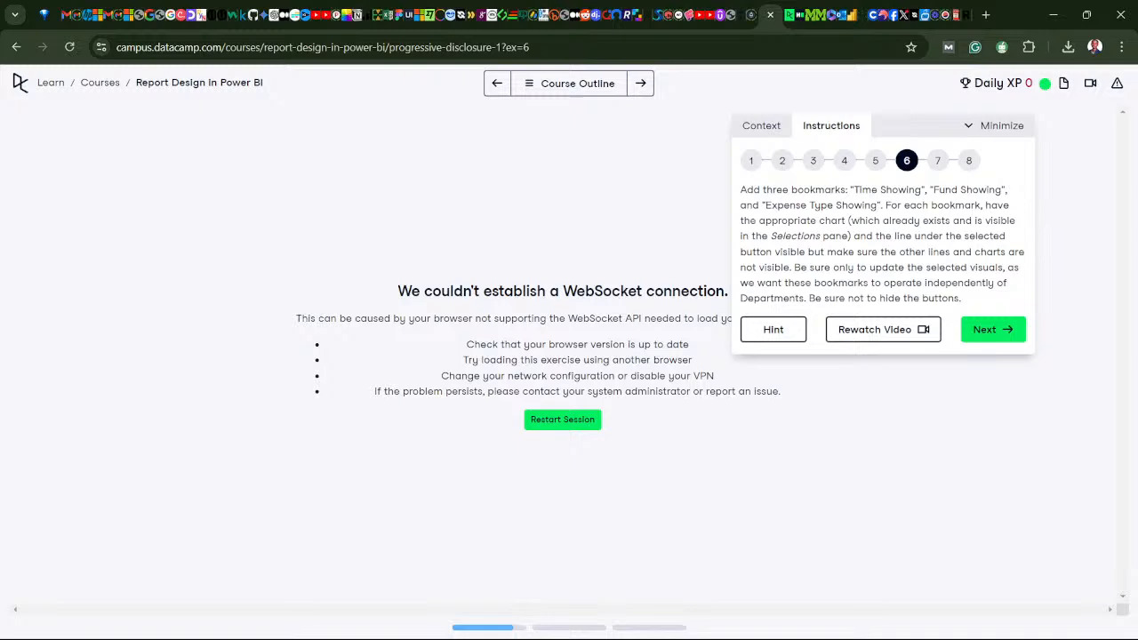
click(544, 633)
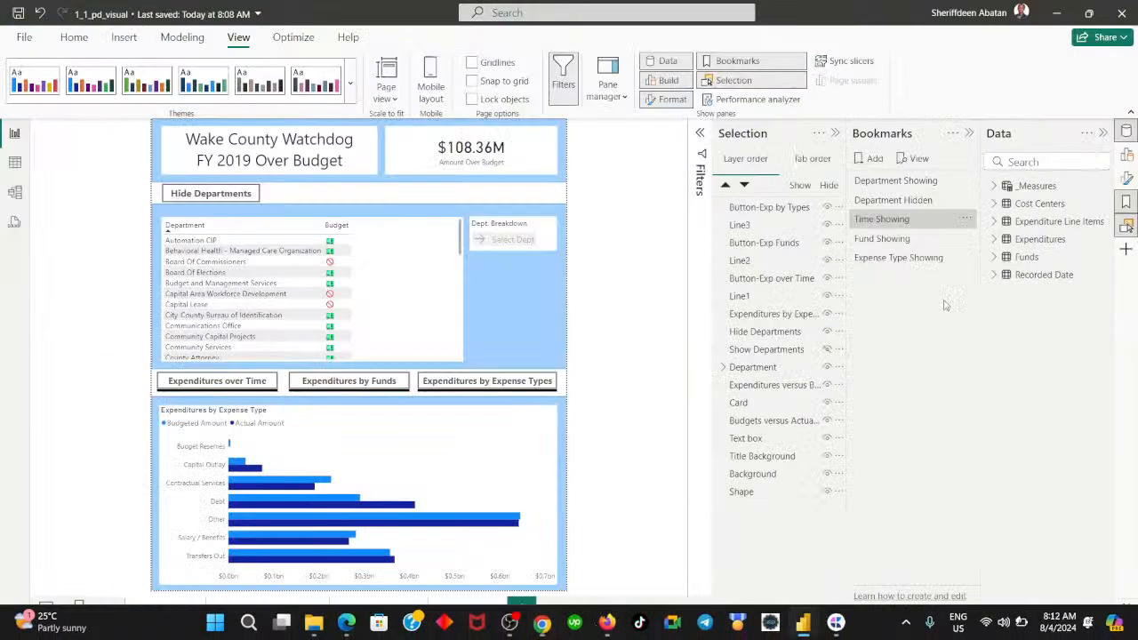
click(893, 257)
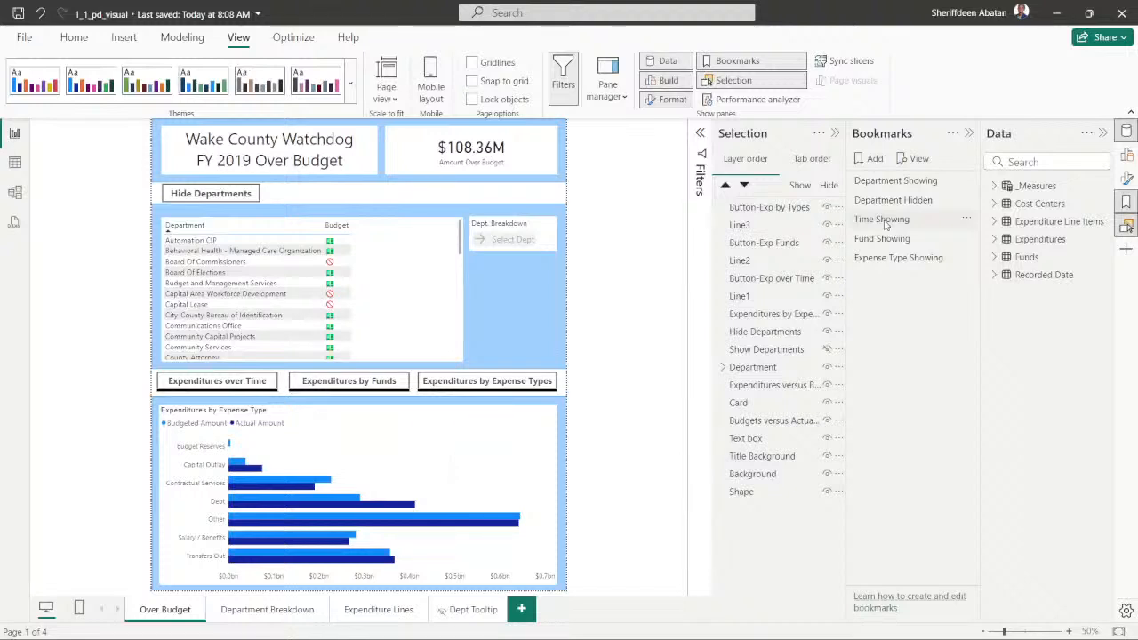
click(885, 222)
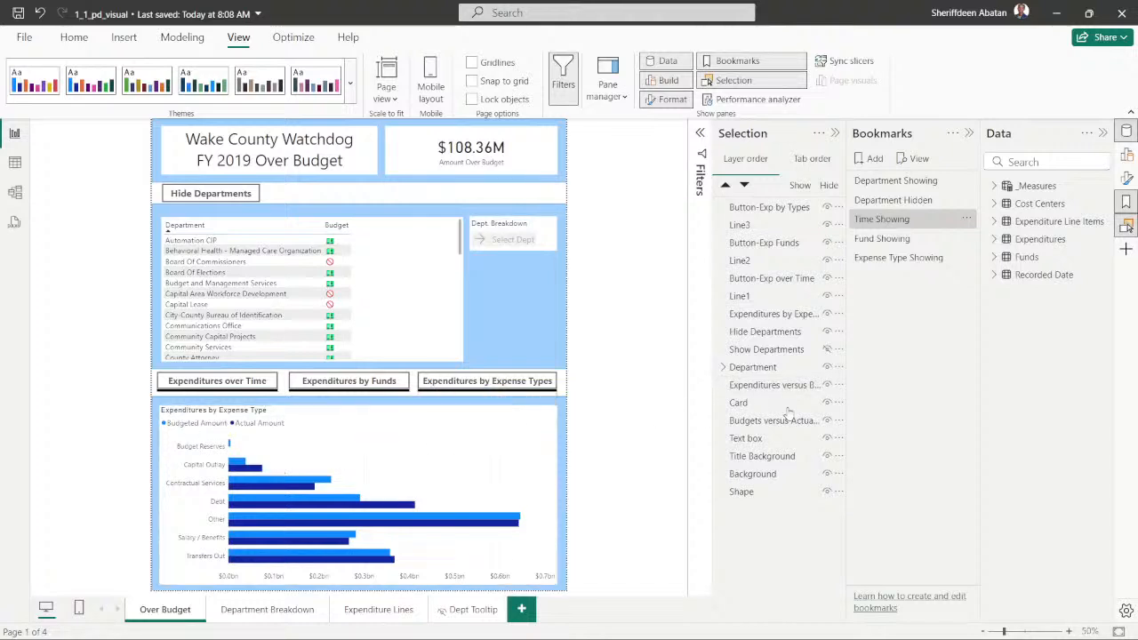
- Hide the Expenditures by Expense Type chart and the Expenditures versus Budgets over Time chart
click(328, 420)
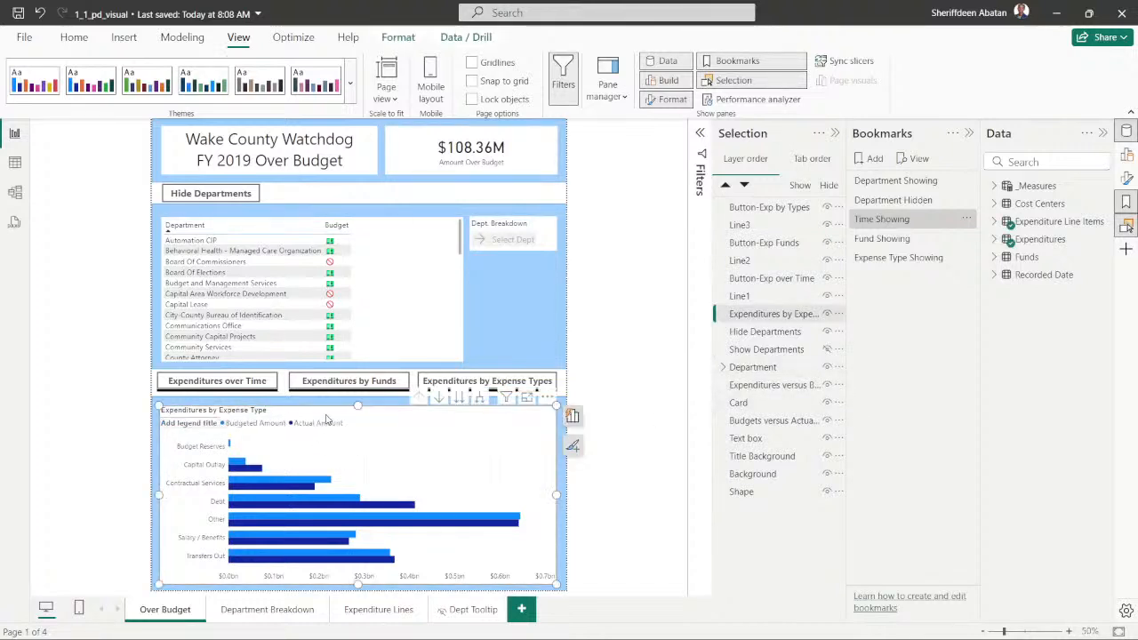
click(827, 314)
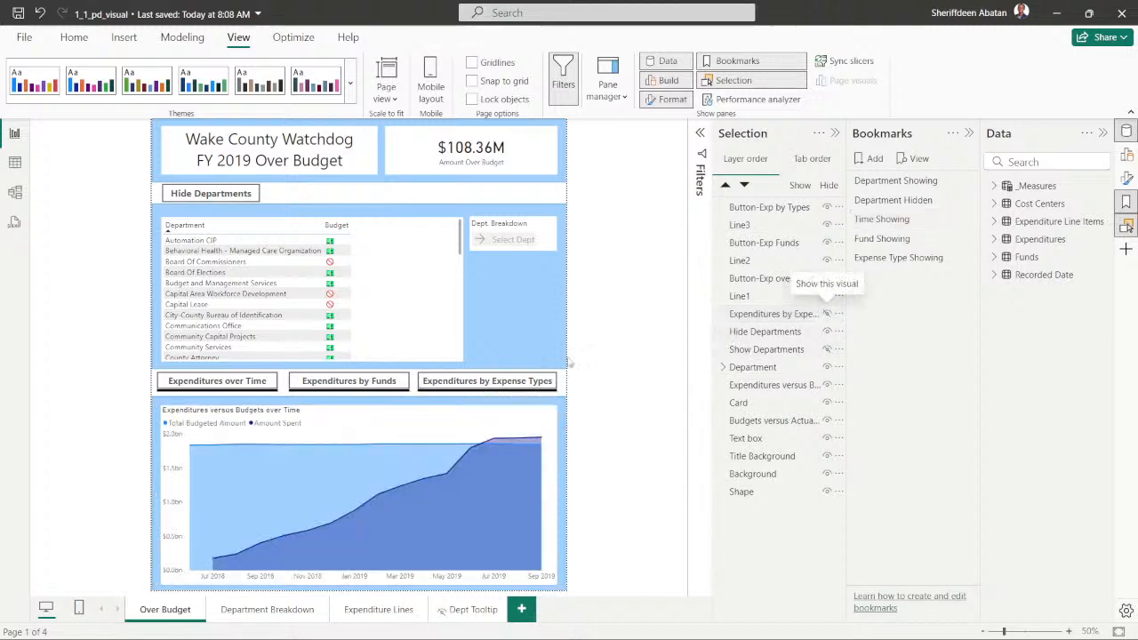
click(337, 424)
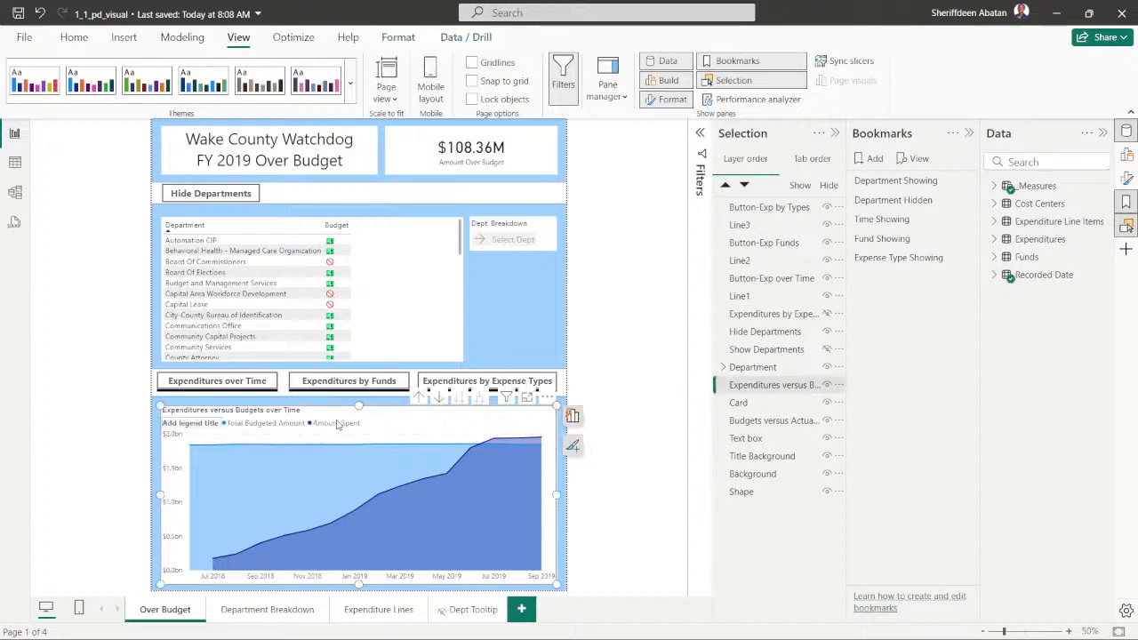
click(827, 385)
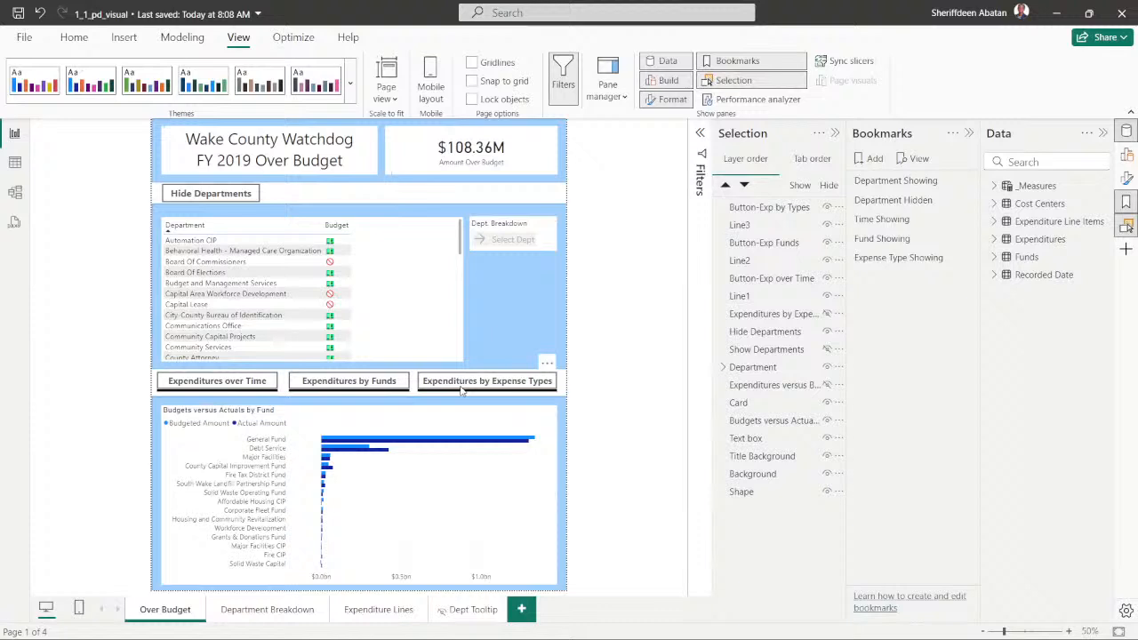
- Hide the Budgets versus Actuals by Fund chart and show the Expenditures versus Budgets over Time chart
click(307, 420)
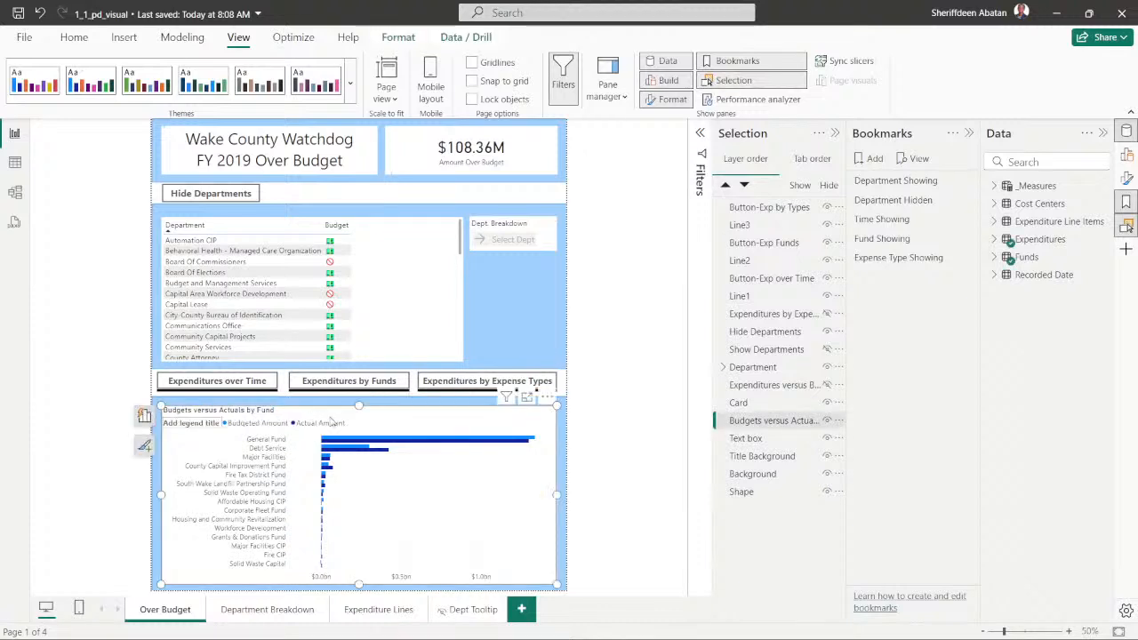
click(827, 421)
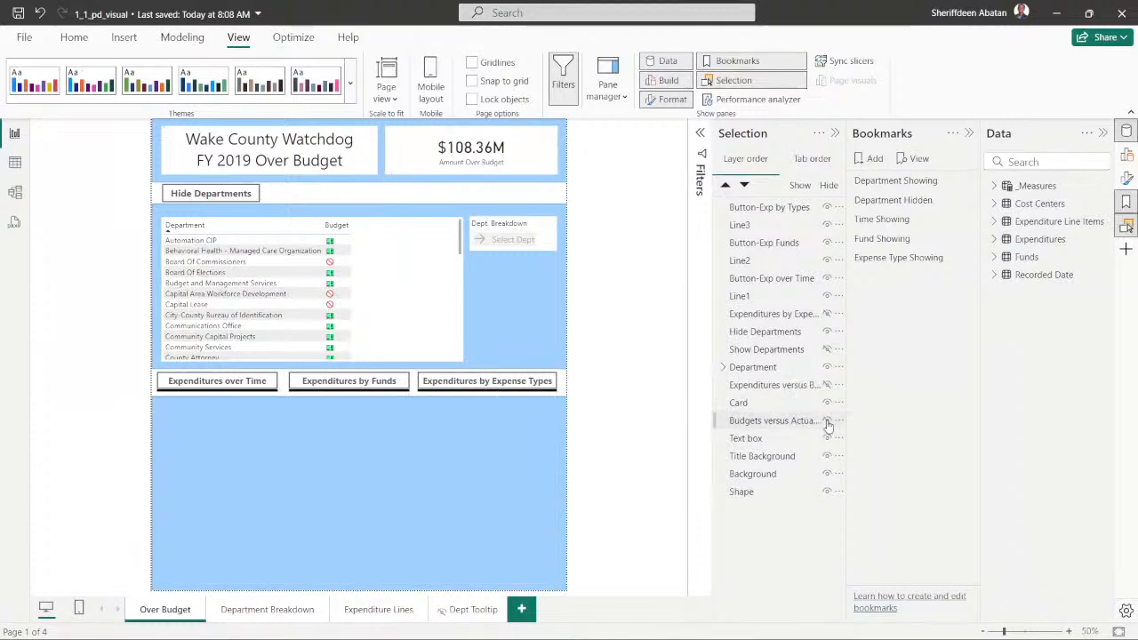
click(825, 385)
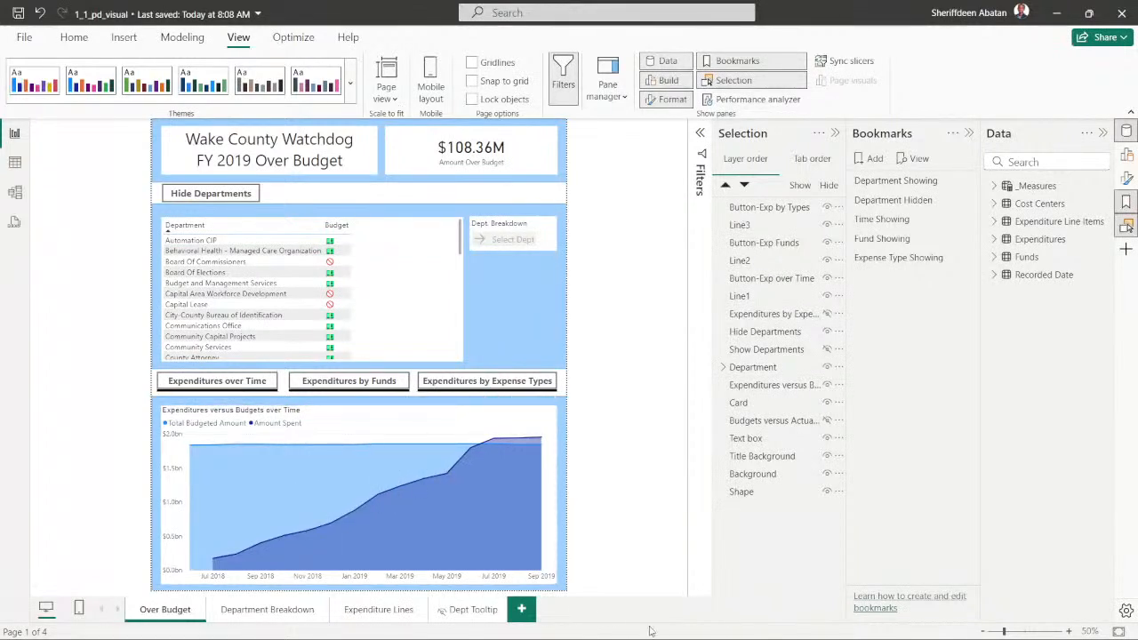
- Recheck the bookmark requirements of instruction 6 in the DataCamp exercise in Chrome, and return to Power BI Desktop
mouse_move(544, 632)
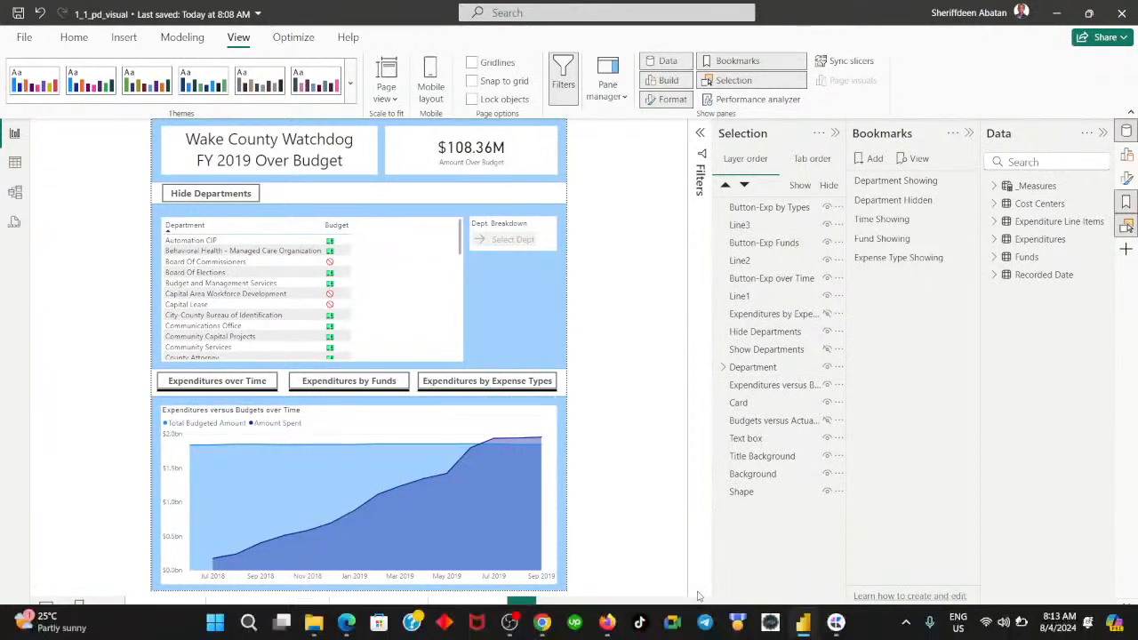
click(542, 628)
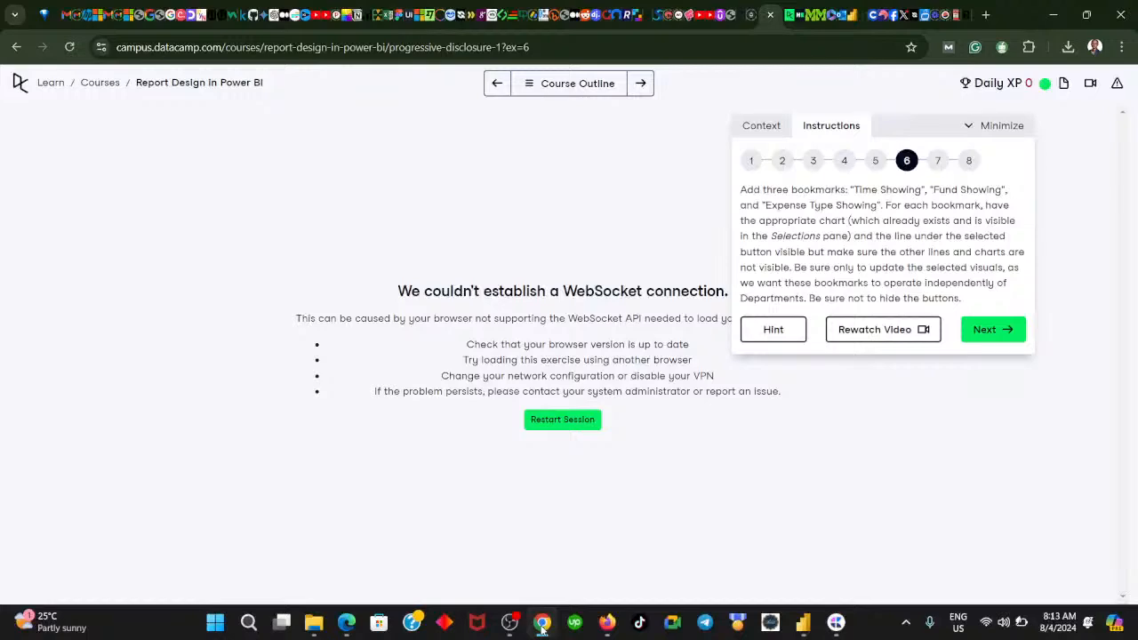
click(541, 625)
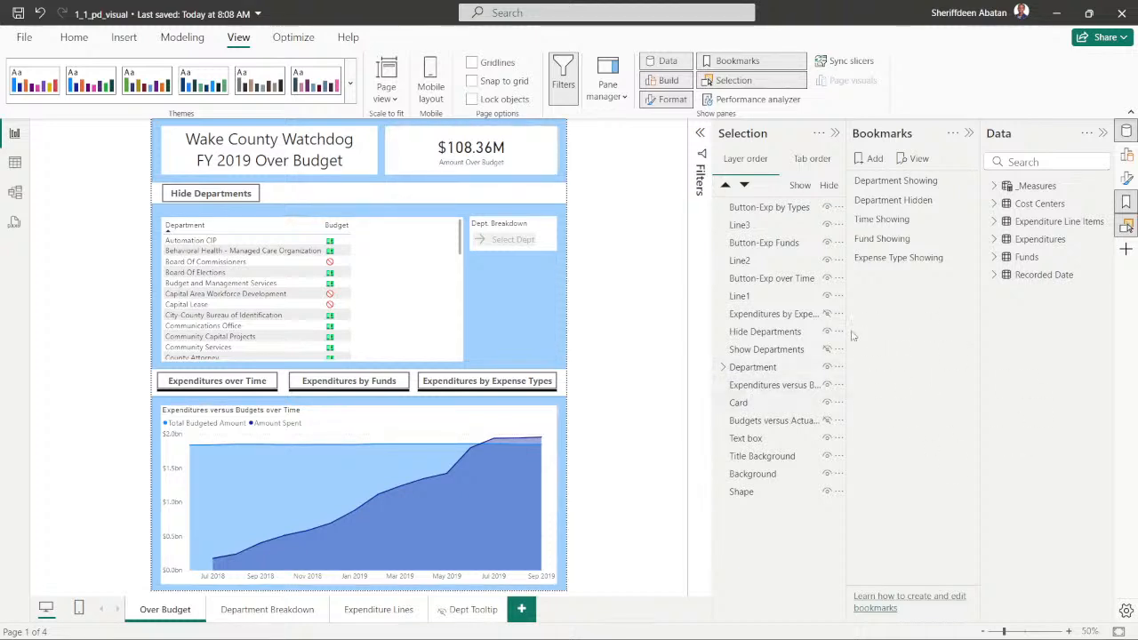
- Apply the Time Showing bookmark and hide Line3 and Line2
click(889, 224)
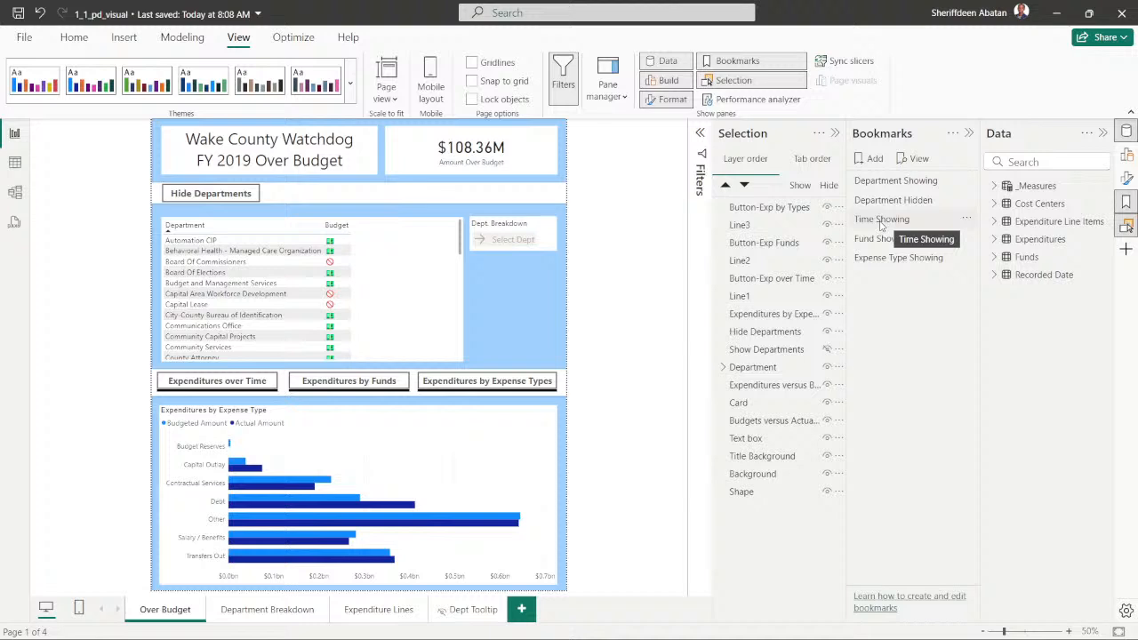
click(880, 222)
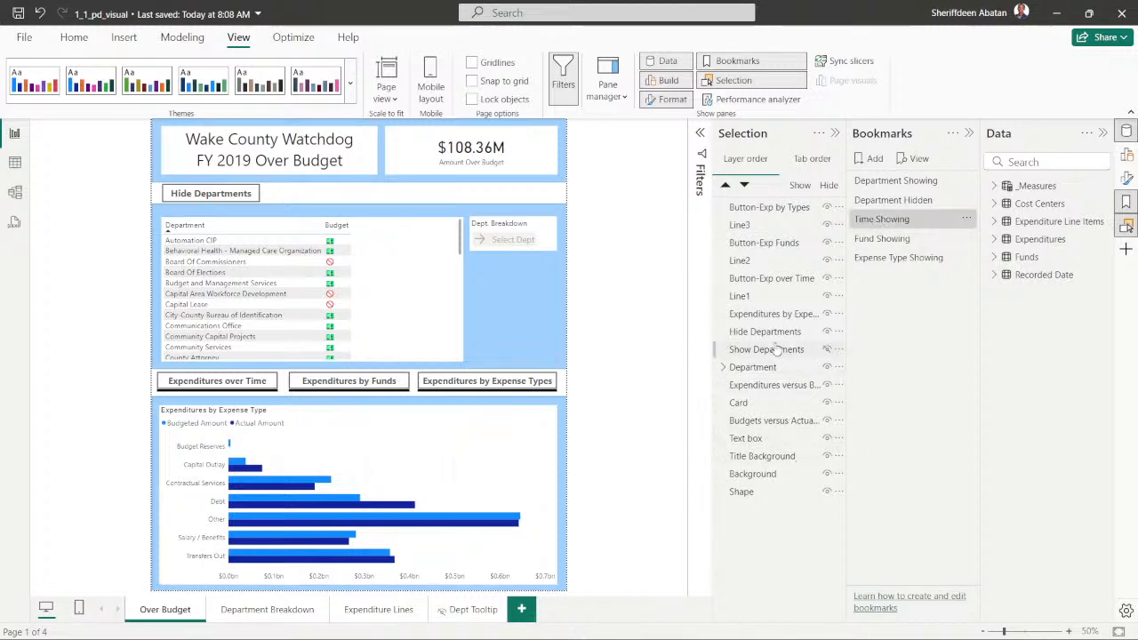
click(880, 223)
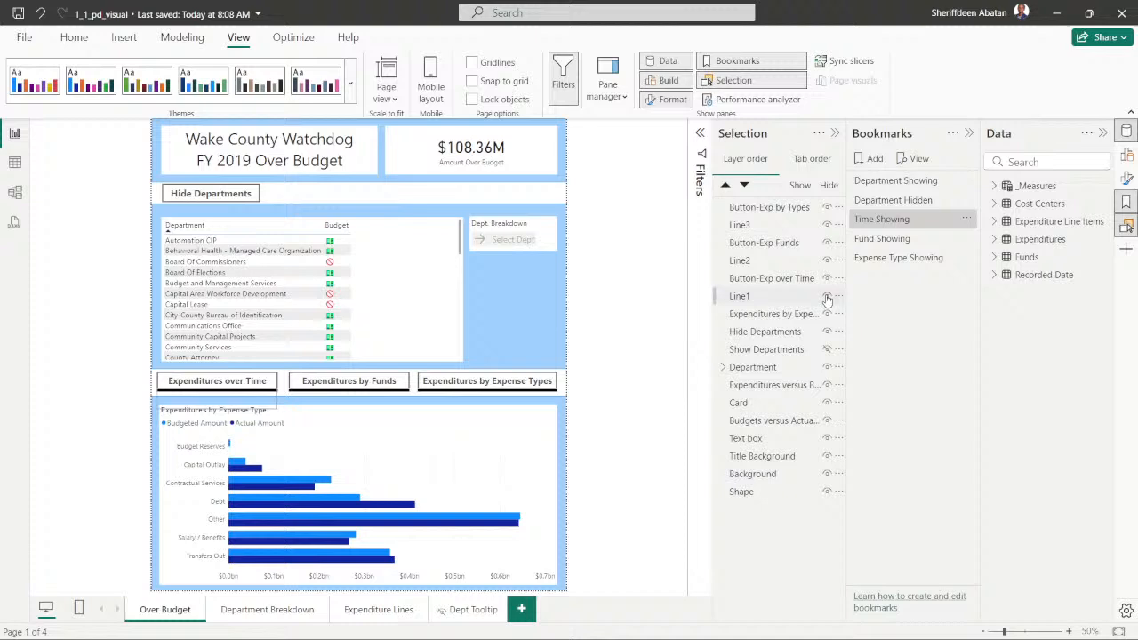
click(827, 225)
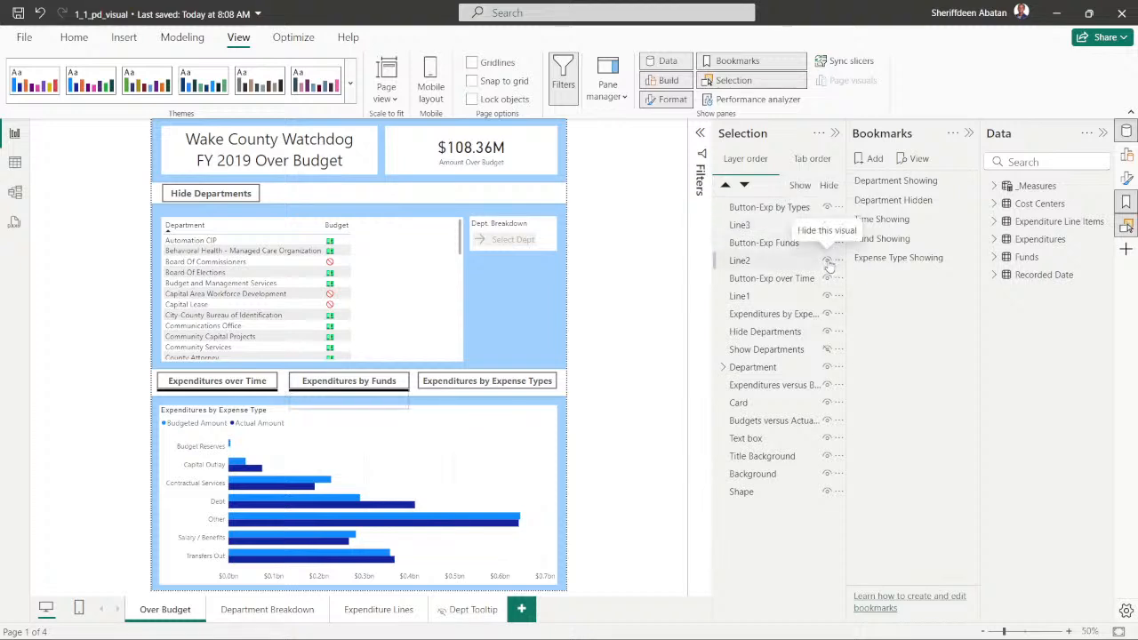
click(827, 261)
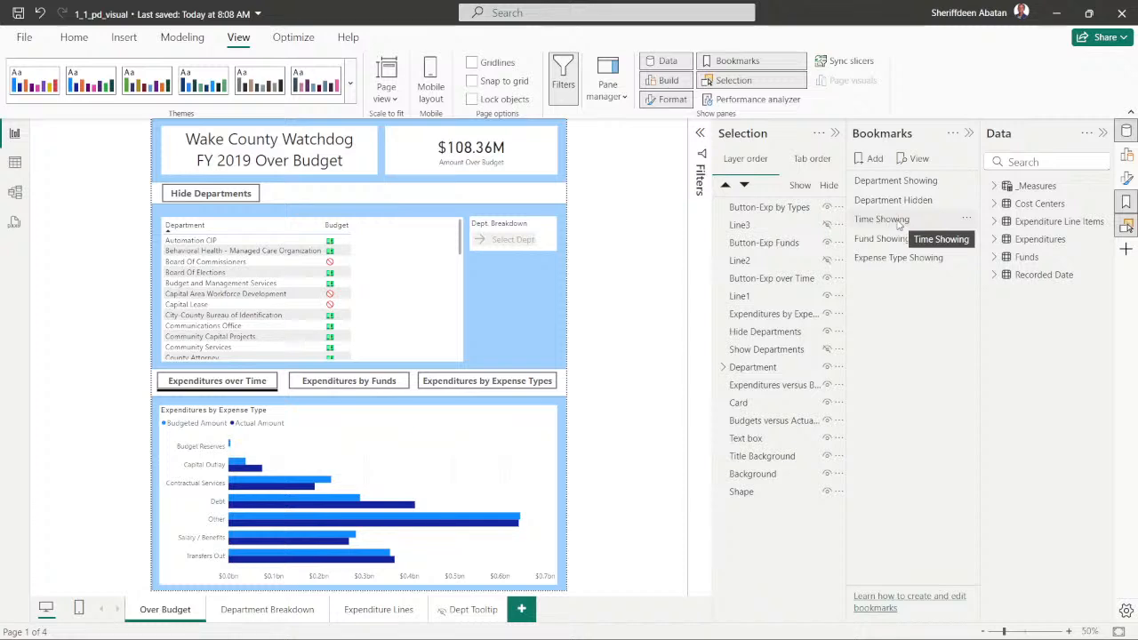
- Reapply the Time Showing bookmark and hide the lines under the Funds and Expense Types buttons, Line2 and Line3
click(899, 224)
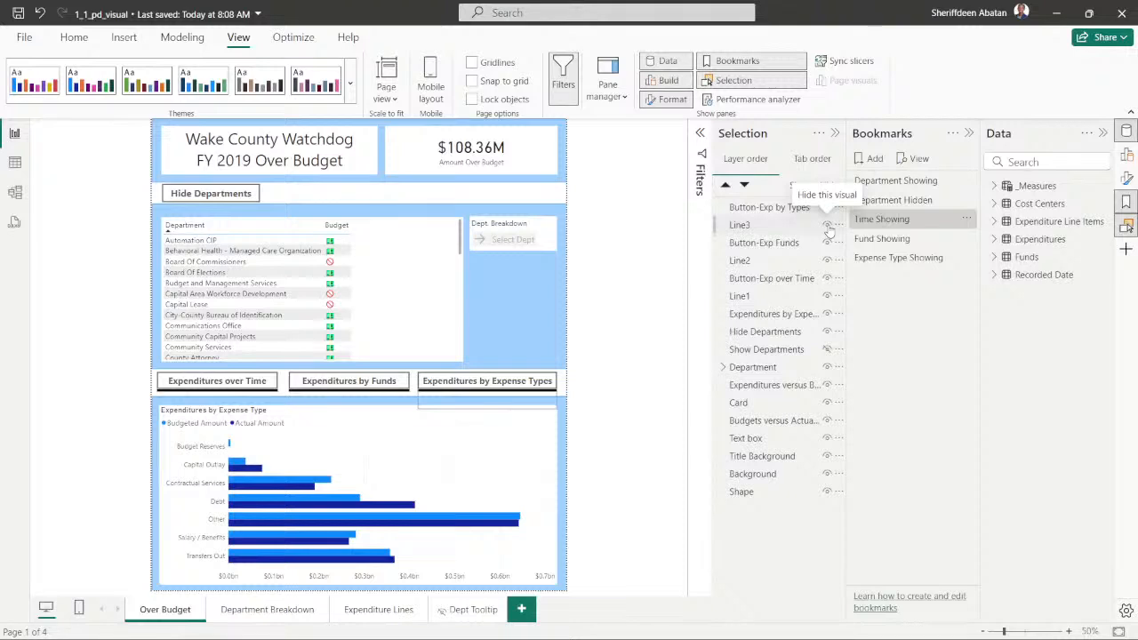
click(828, 226)
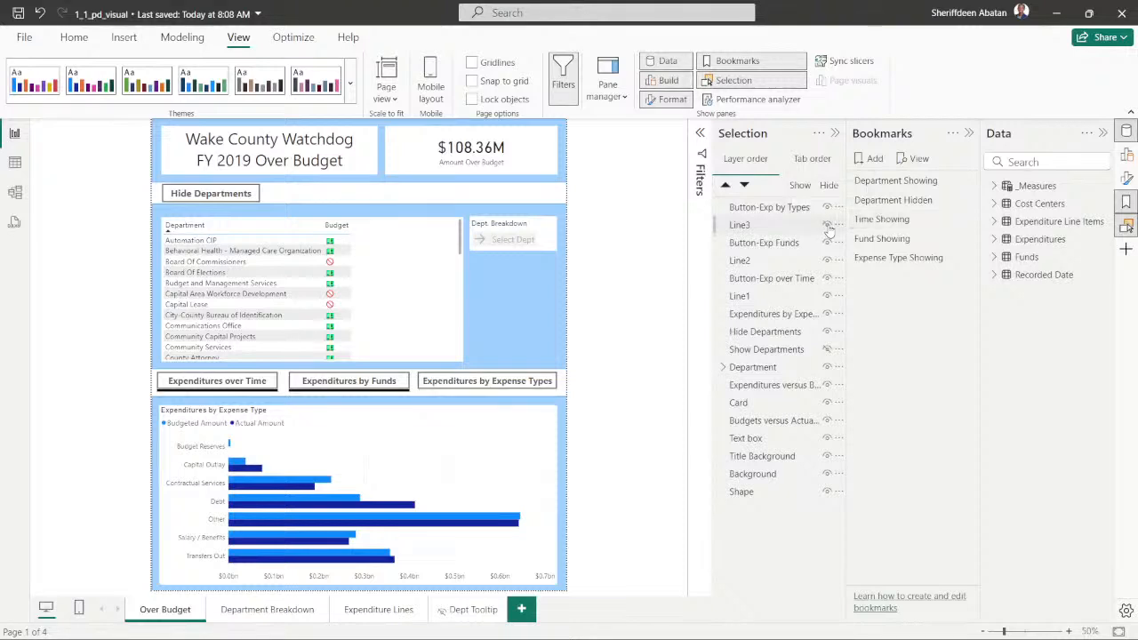
click(826, 260)
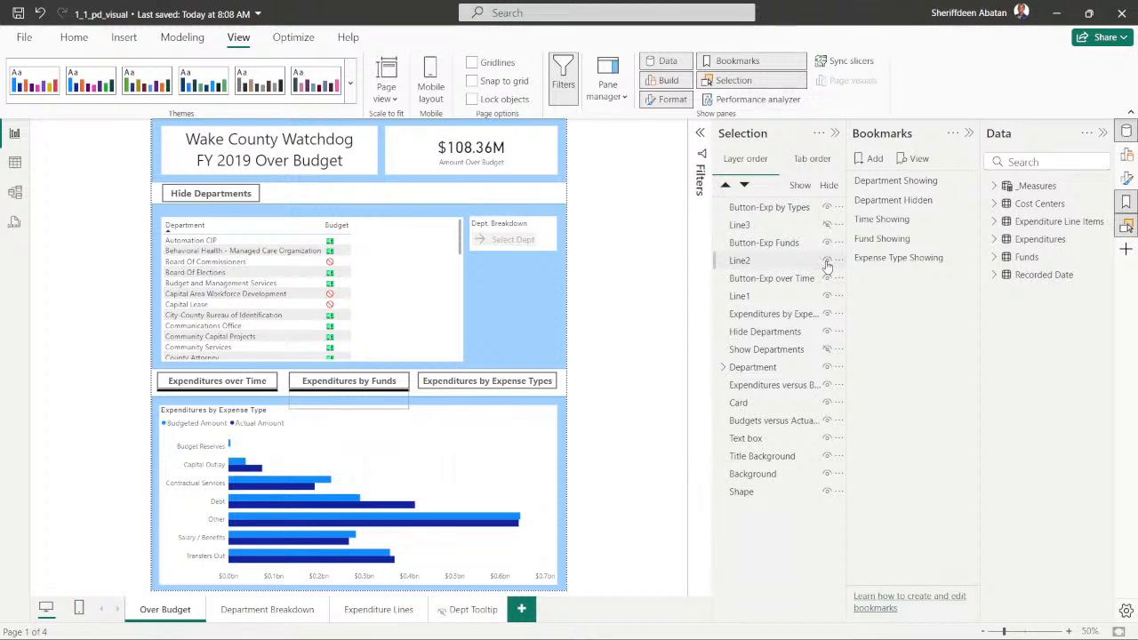
click(827, 261)
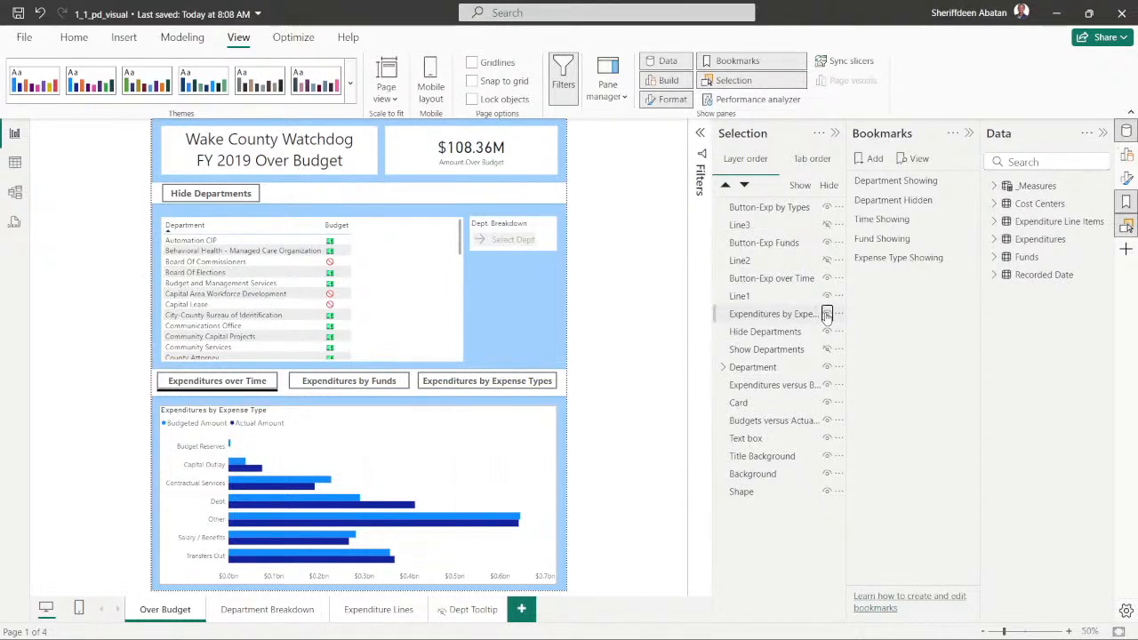
- Hide the Expenditures by Expense Type and Budgets versus Actuals by Fund charts, keeping Expenditures versus Budgets over Time shown
click(826, 314)
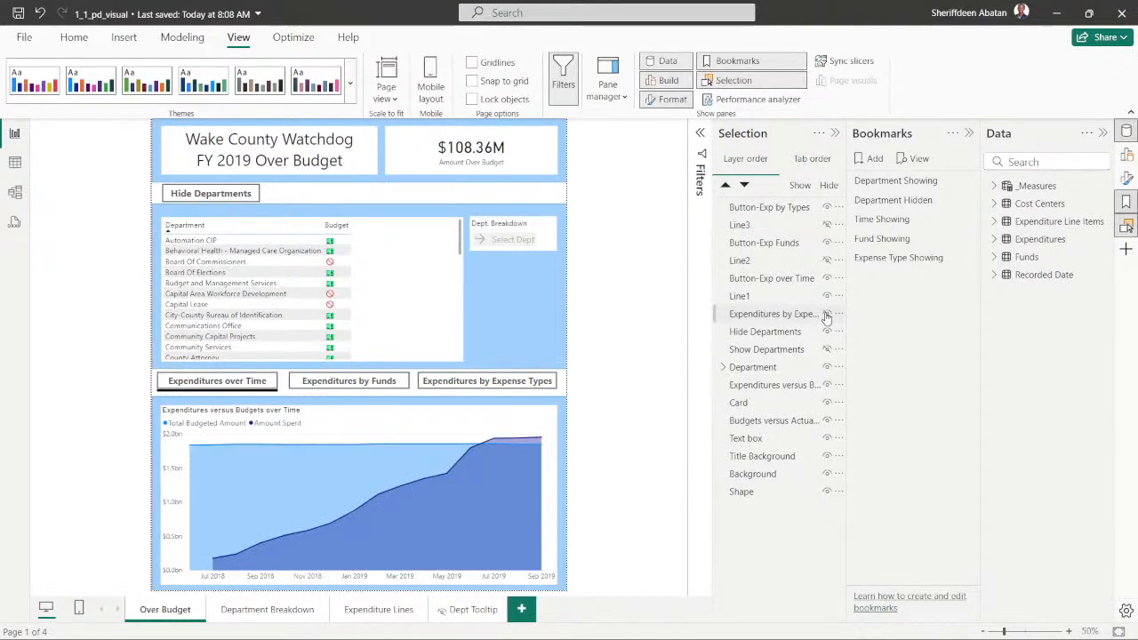
click(827, 385)
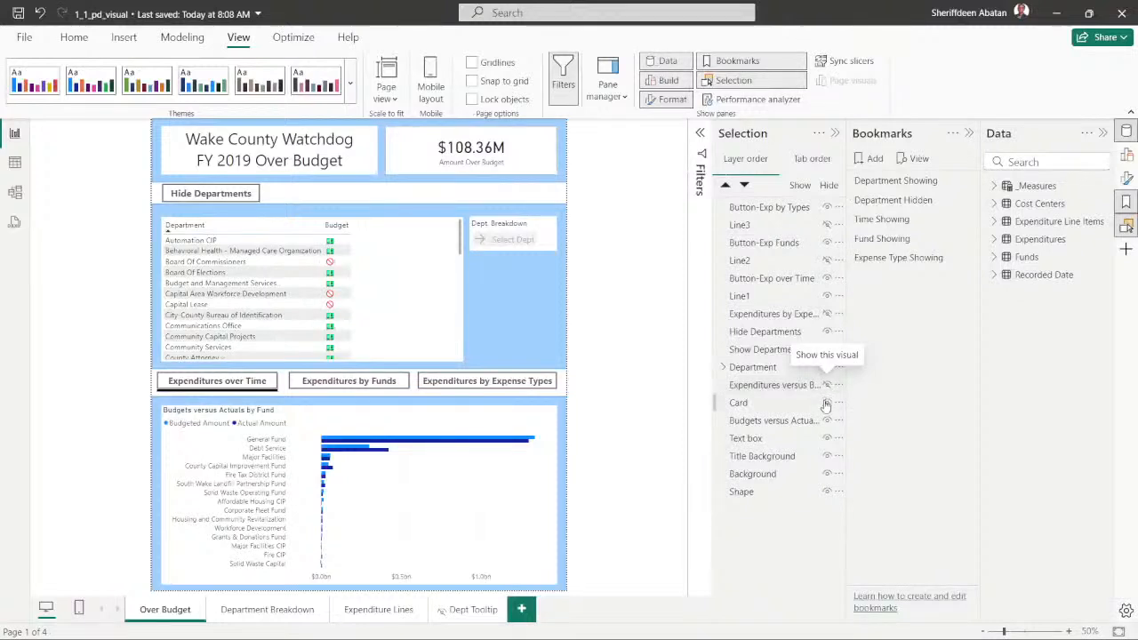
click(827, 385)
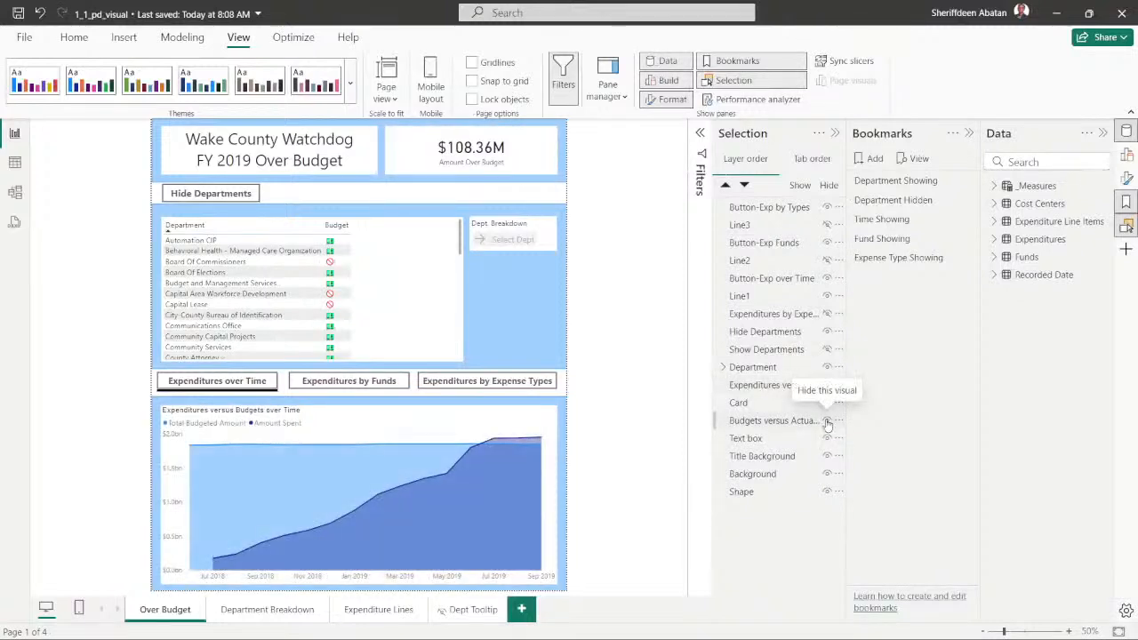
click(827, 422)
- Update the Time Showing bookmark with Line3, Line2 and the hidden expense type and fund charts selected, and clear the selection
click(762, 423)
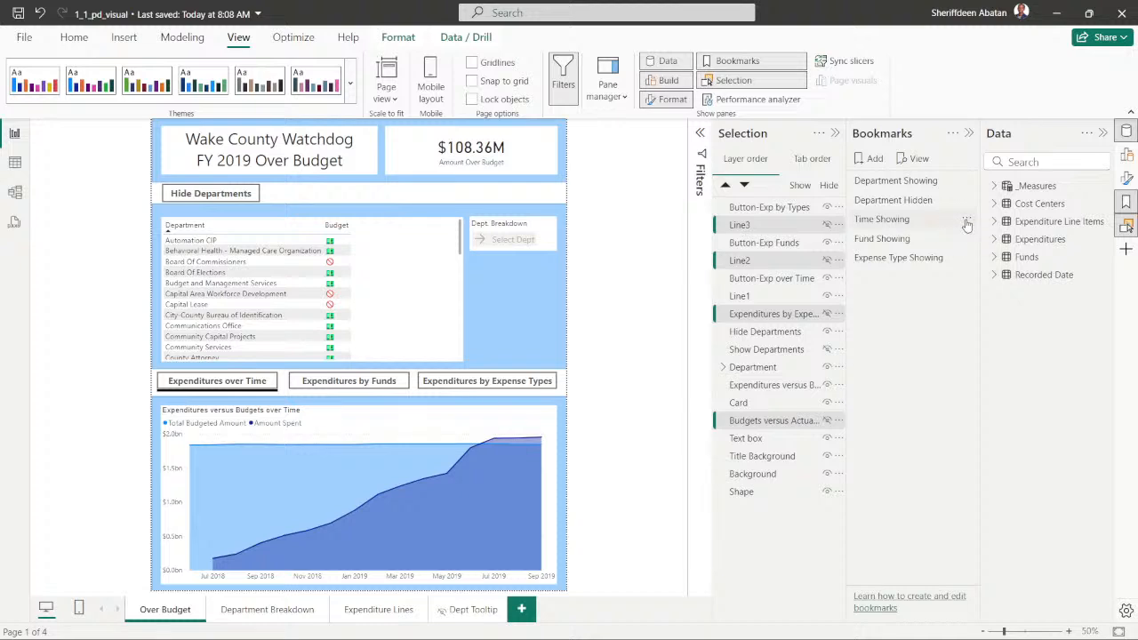
click(967, 223)
click(1003, 230)
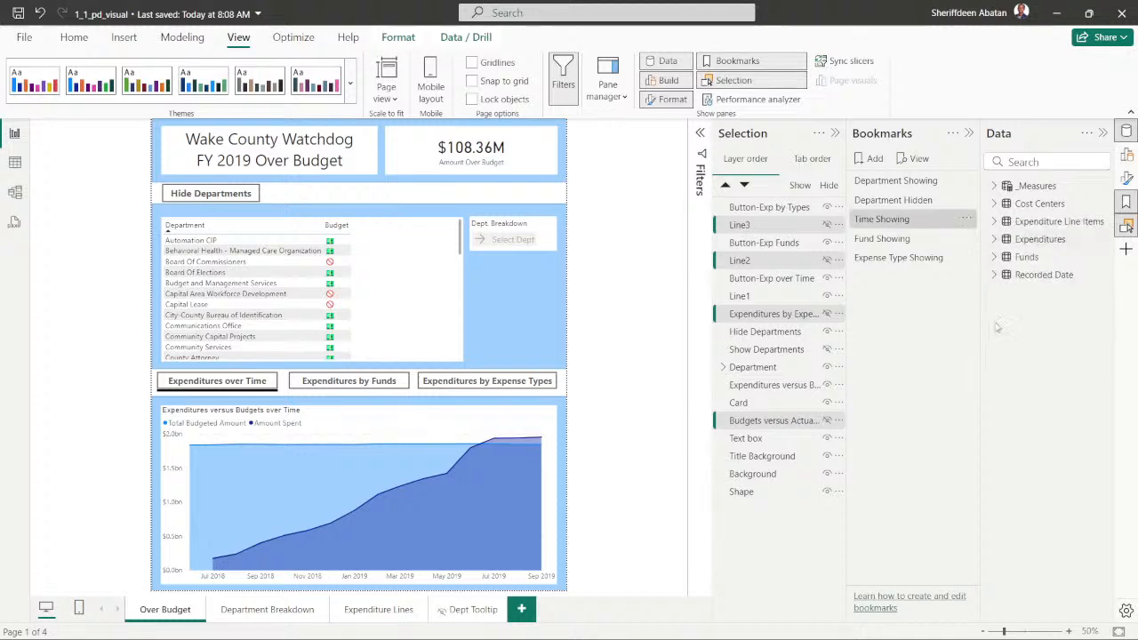
click(631, 323)
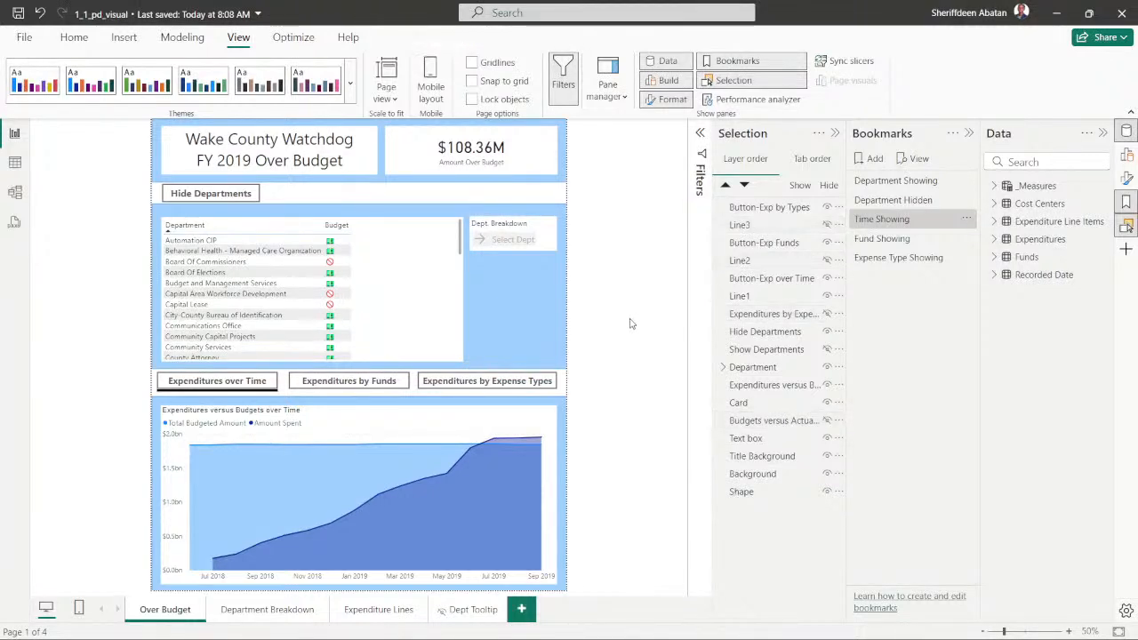
- Apply the Fund Showing bookmark, and hide and select Line1 and Line3
click(898, 240)
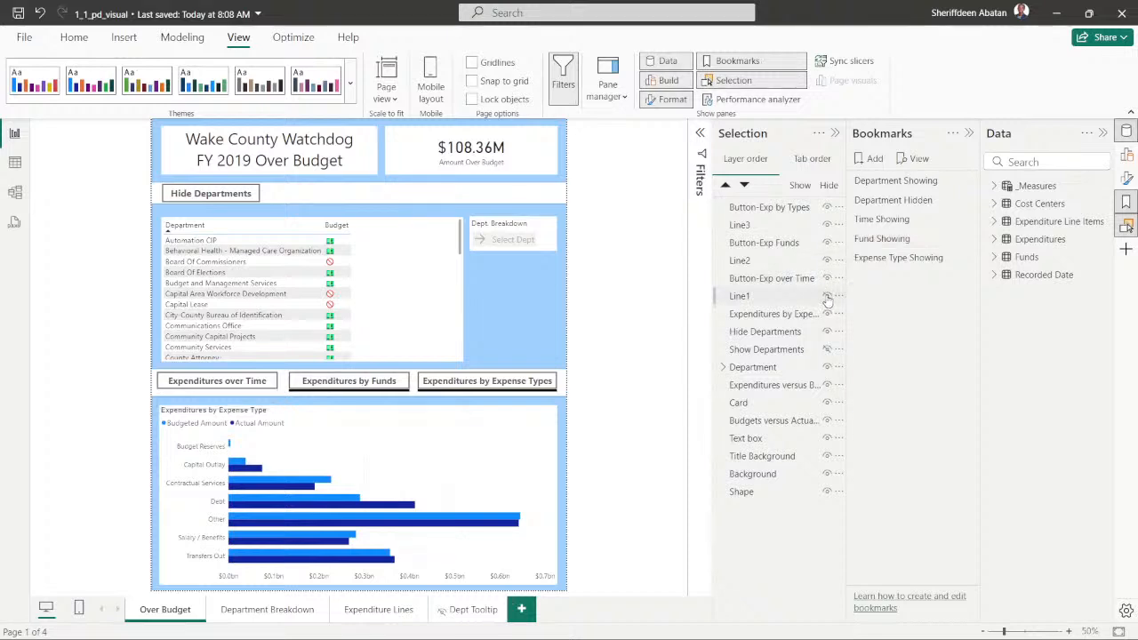
click(751, 297)
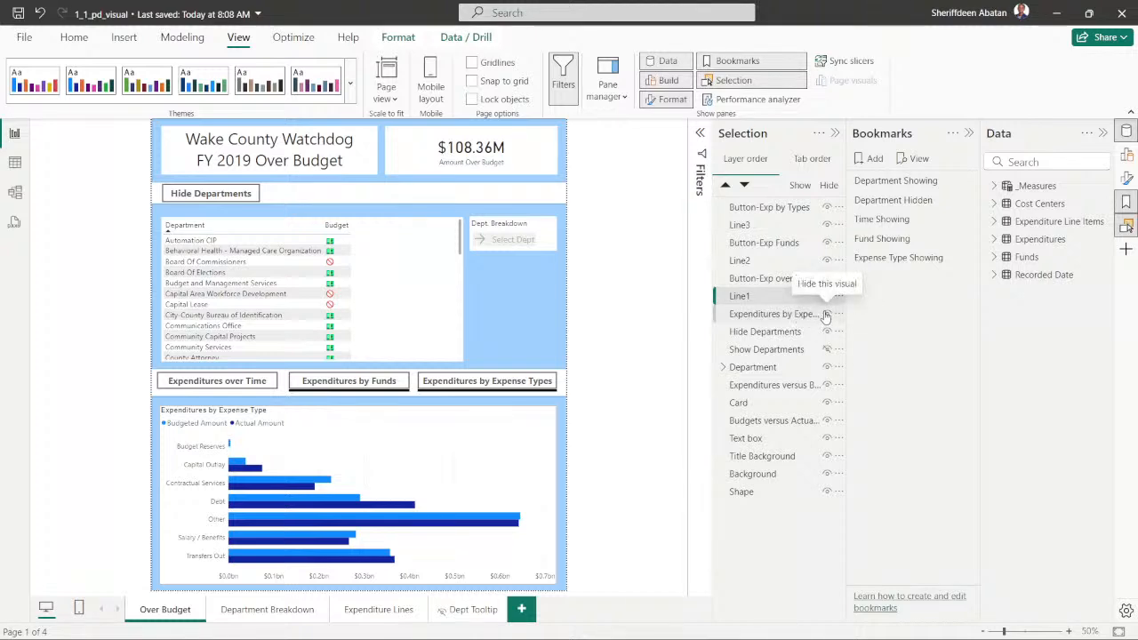
click(827, 228)
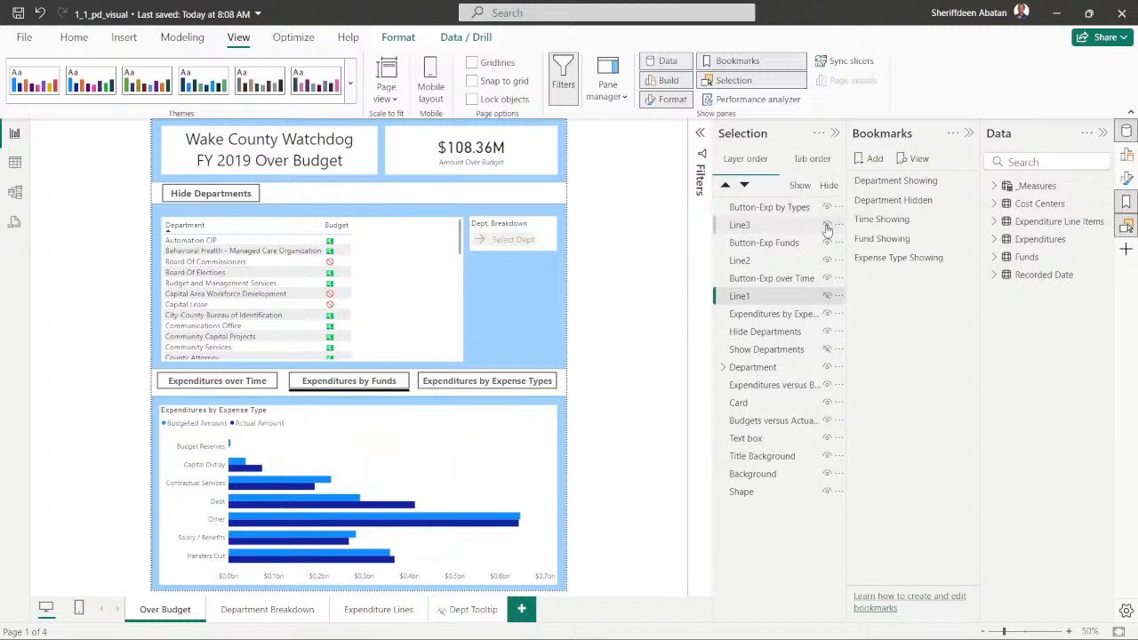
ctrl+click(752, 228)
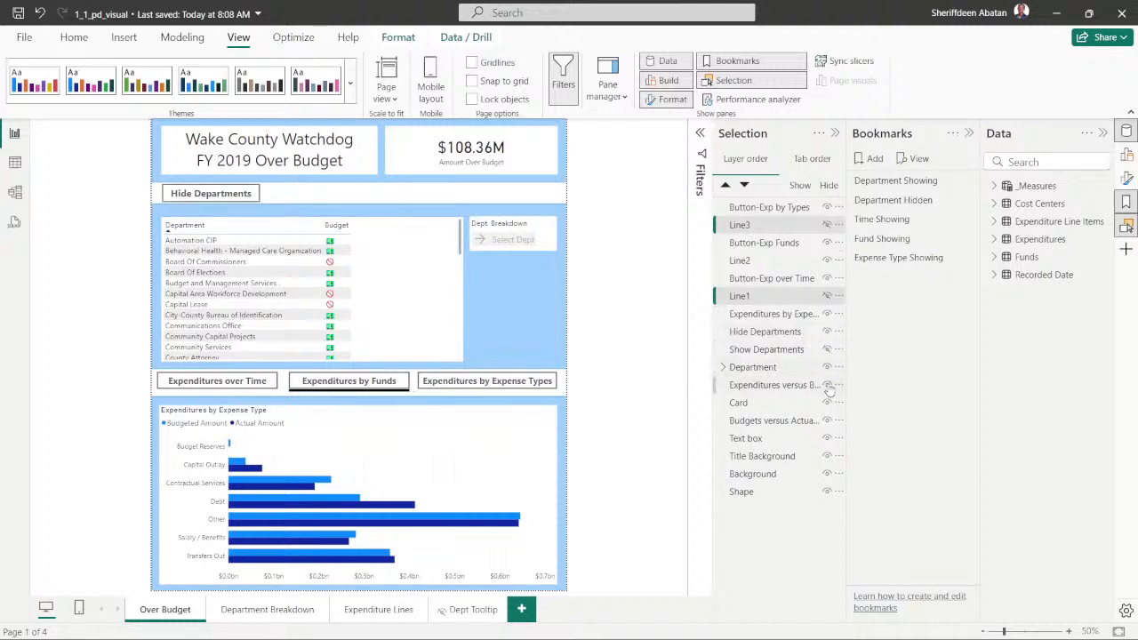
- Hide the Expenditures versus Budgets over Time and Expenditures by Expense Type charts for the Fund Showing view
ctrl+click(790, 389)
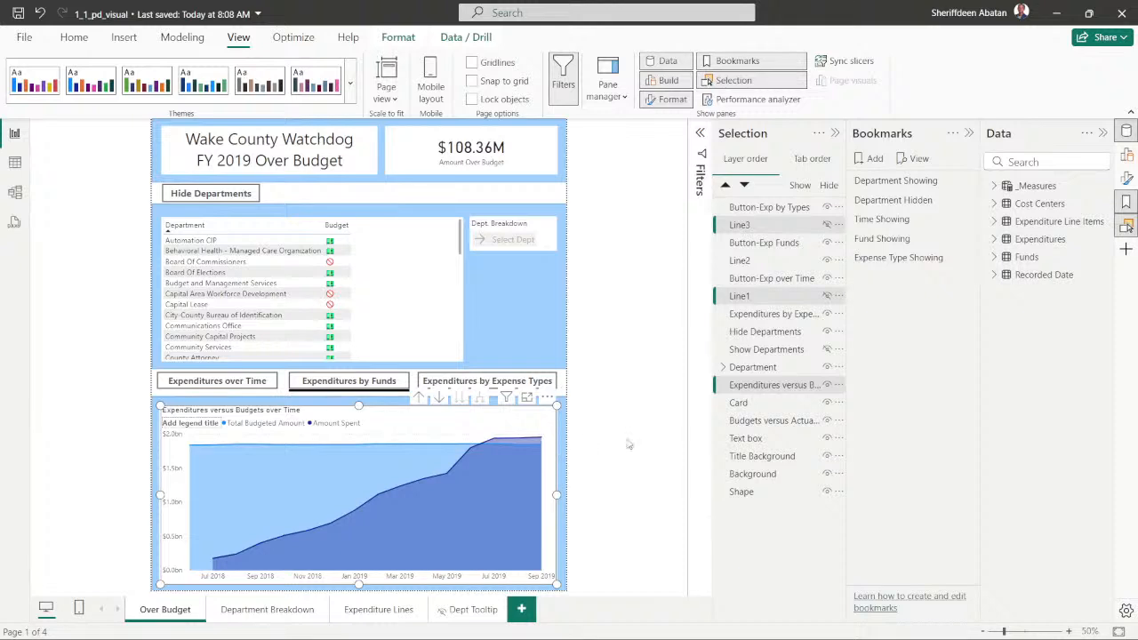
click(828, 387)
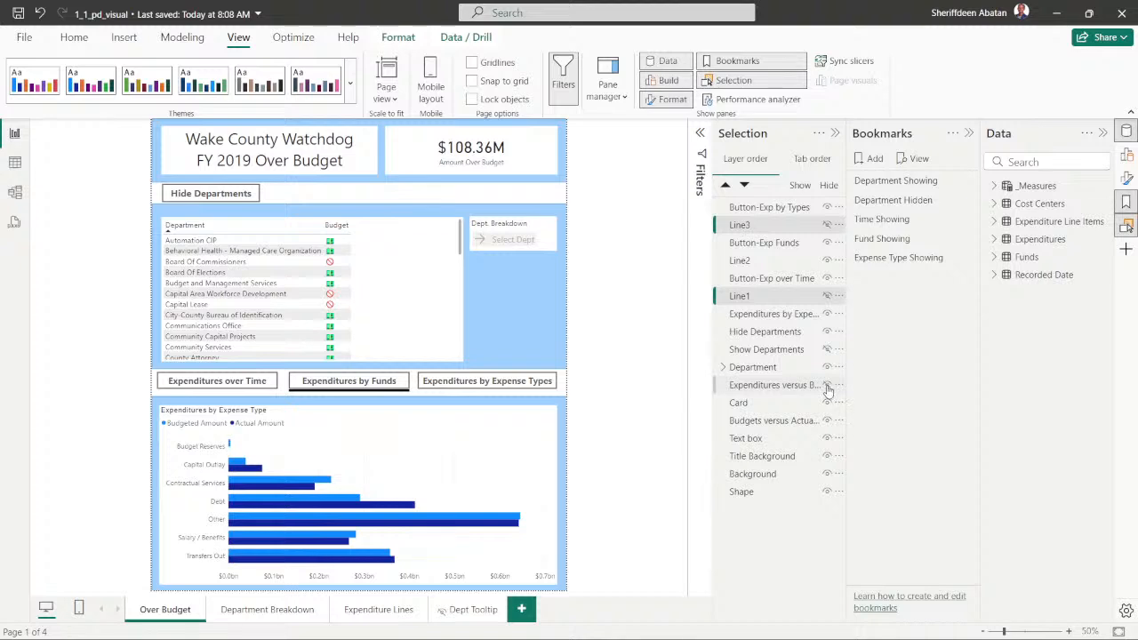
click(827, 387)
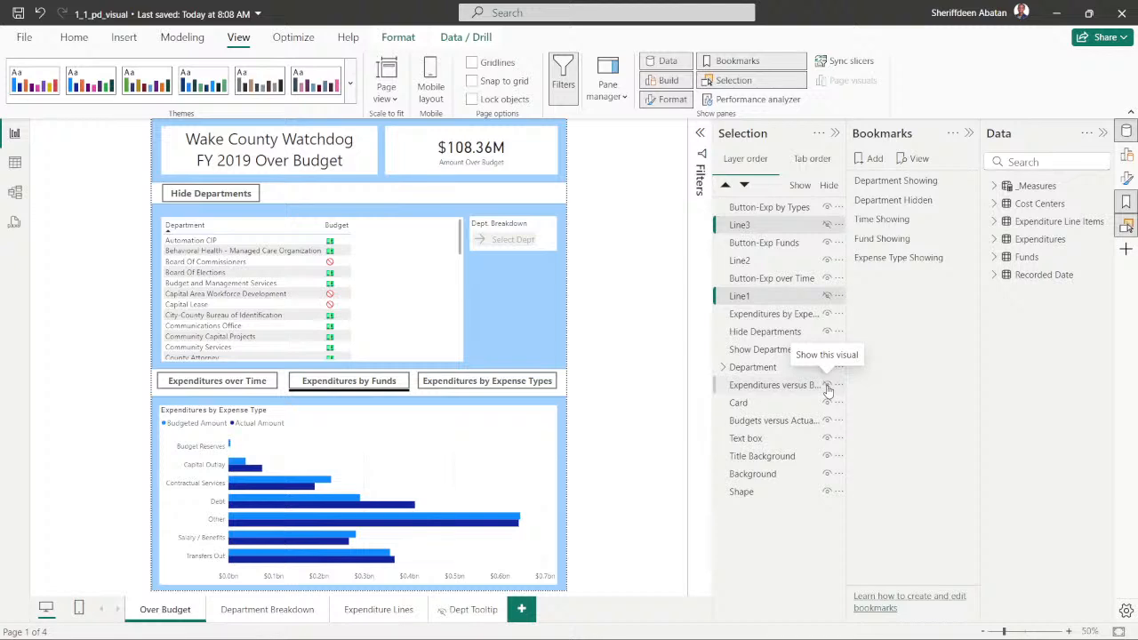
click(827, 388)
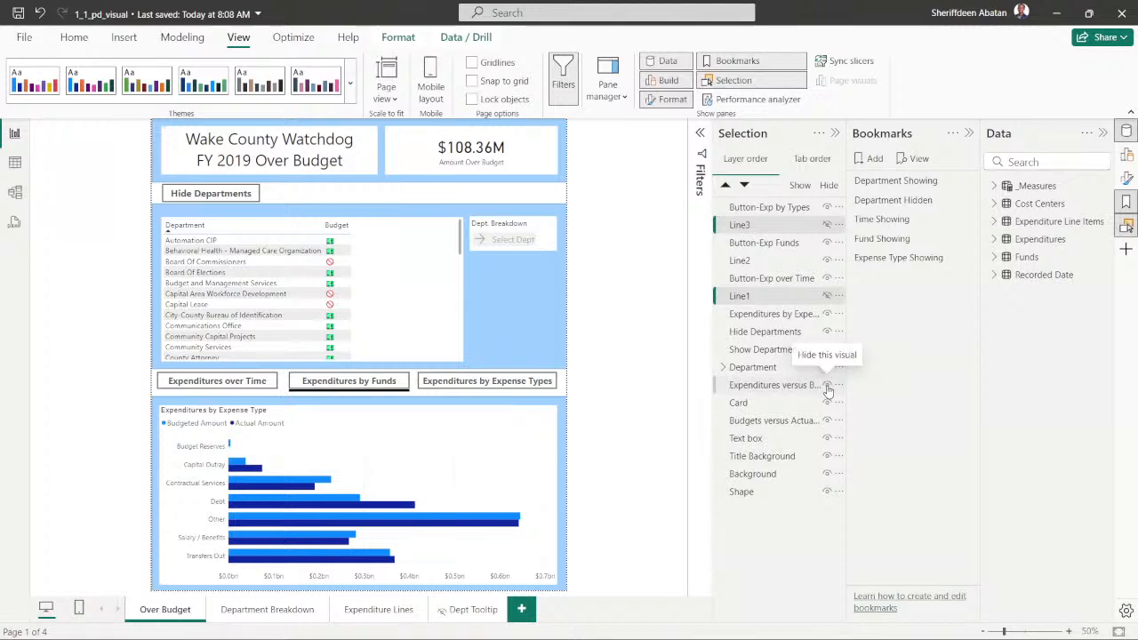
click(827, 387)
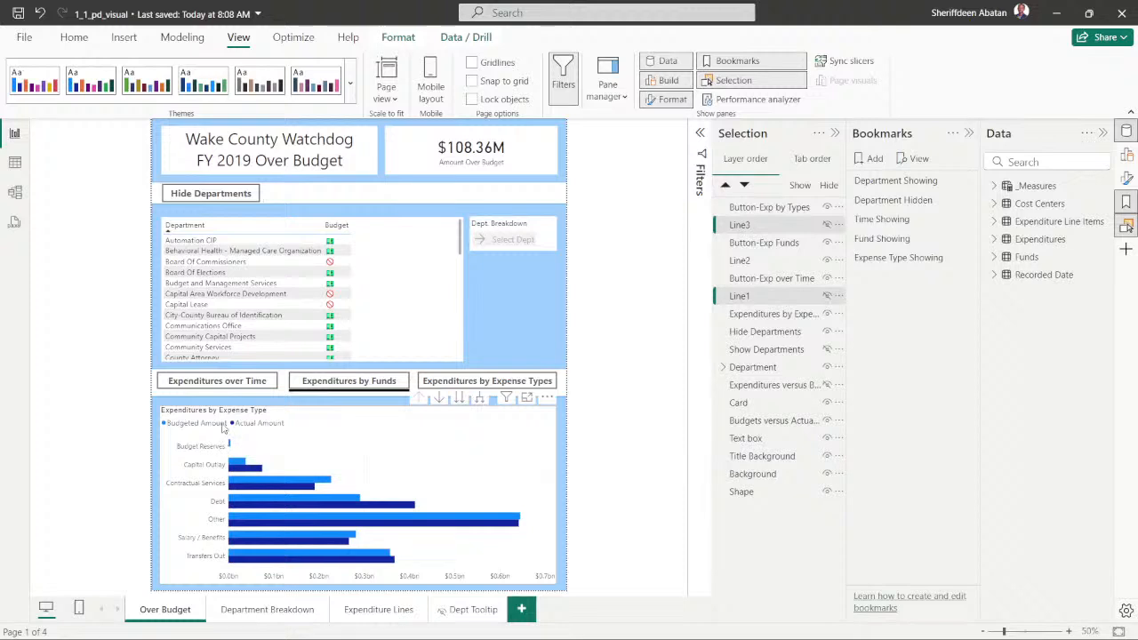
click(826, 316)
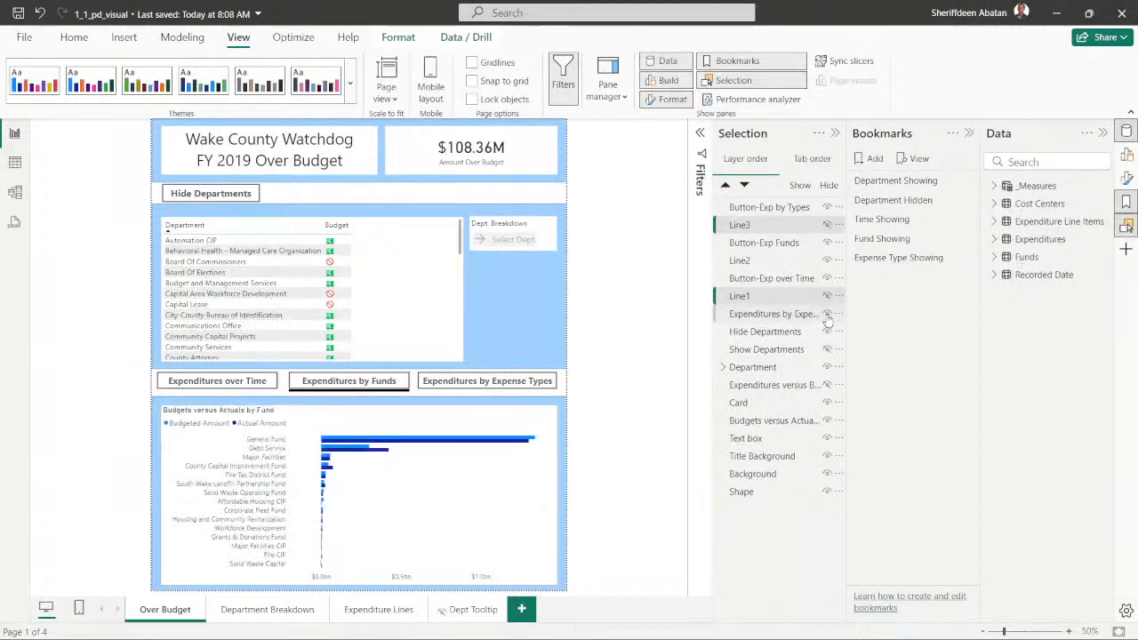
- Toggle the Budgets versus Actuals by Fund and Expenditures versus Budgets over Time charts, restoring the previous visibility of each
click(827, 421)
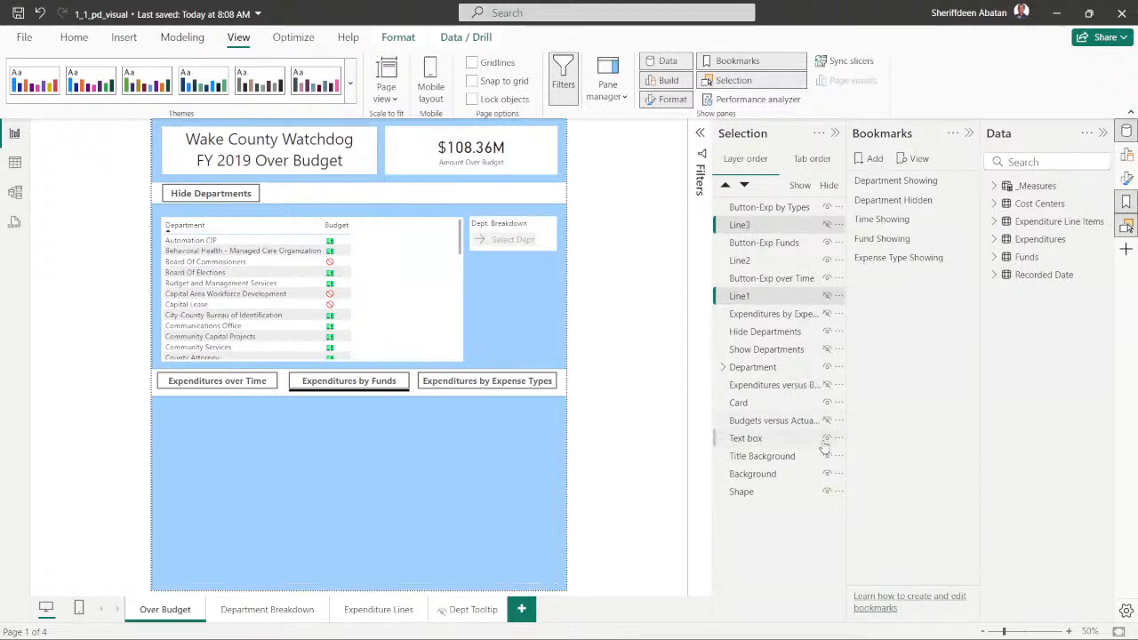
click(827, 420)
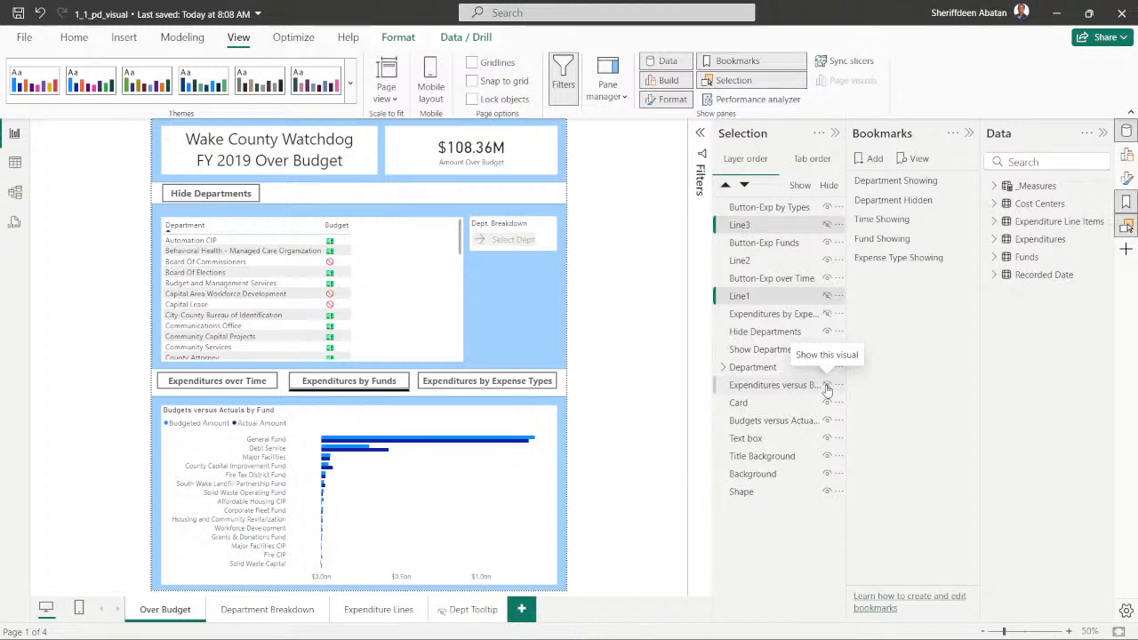
click(827, 386)
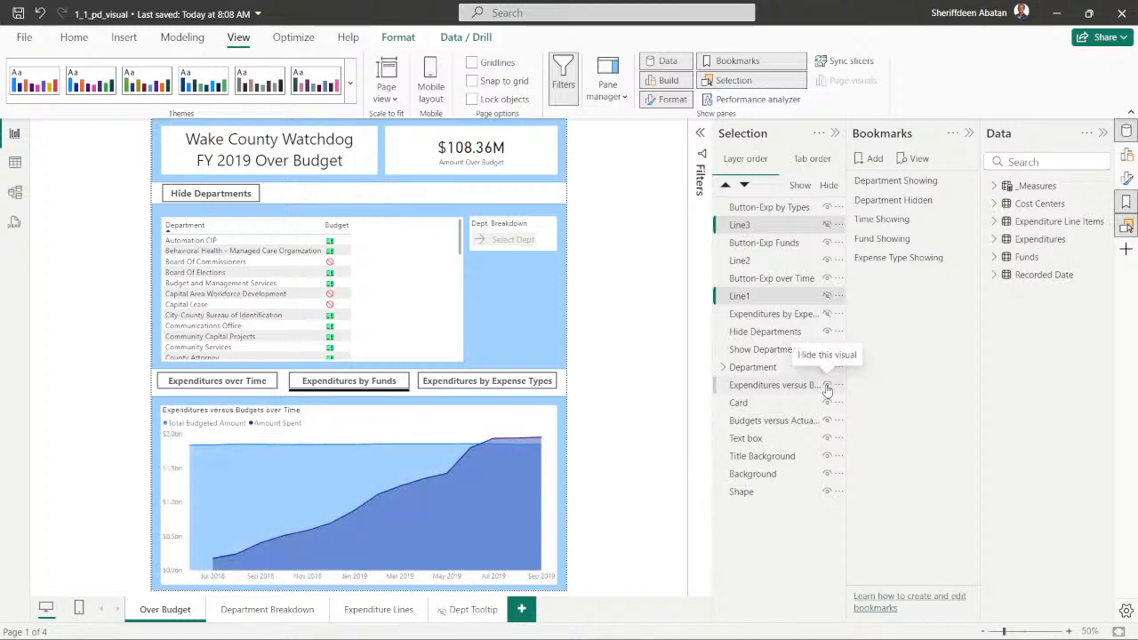
click(827, 387)
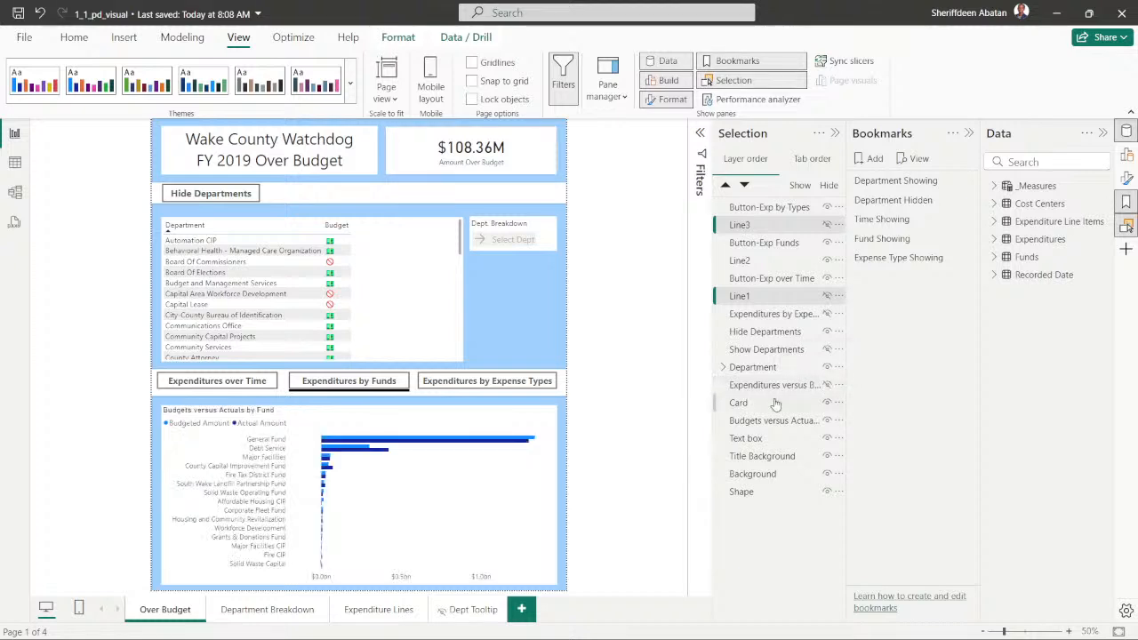
- Update the Fund Showing bookmark for selected visuals only, with Line1, Line3 and all three expenditure and budget charts selected, and clear the selection
click(749, 389)
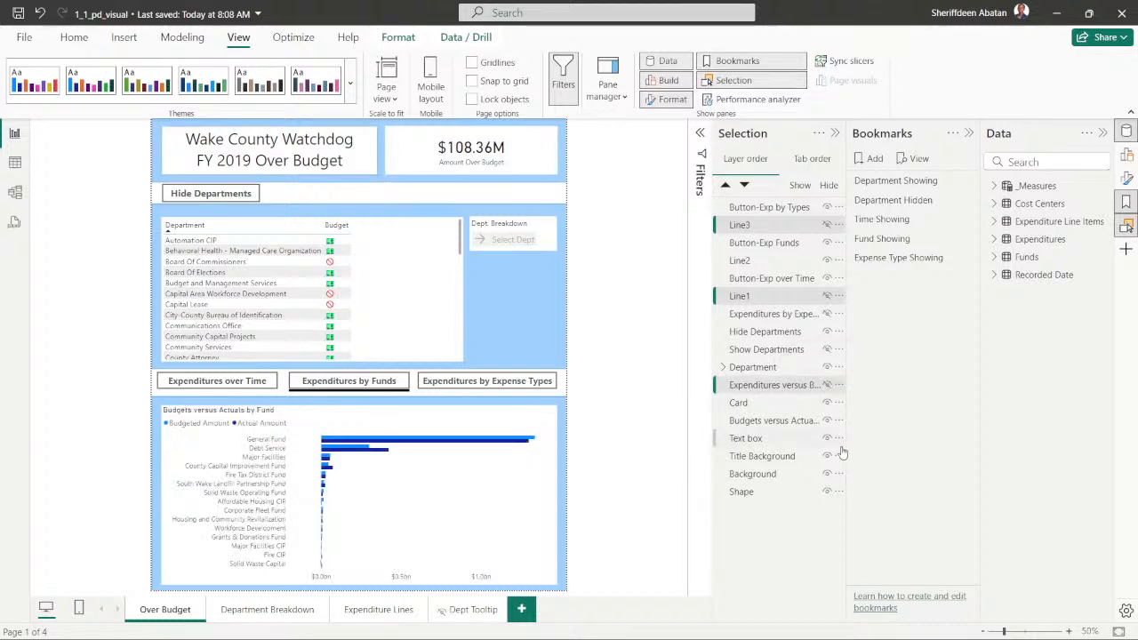
click(749, 424)
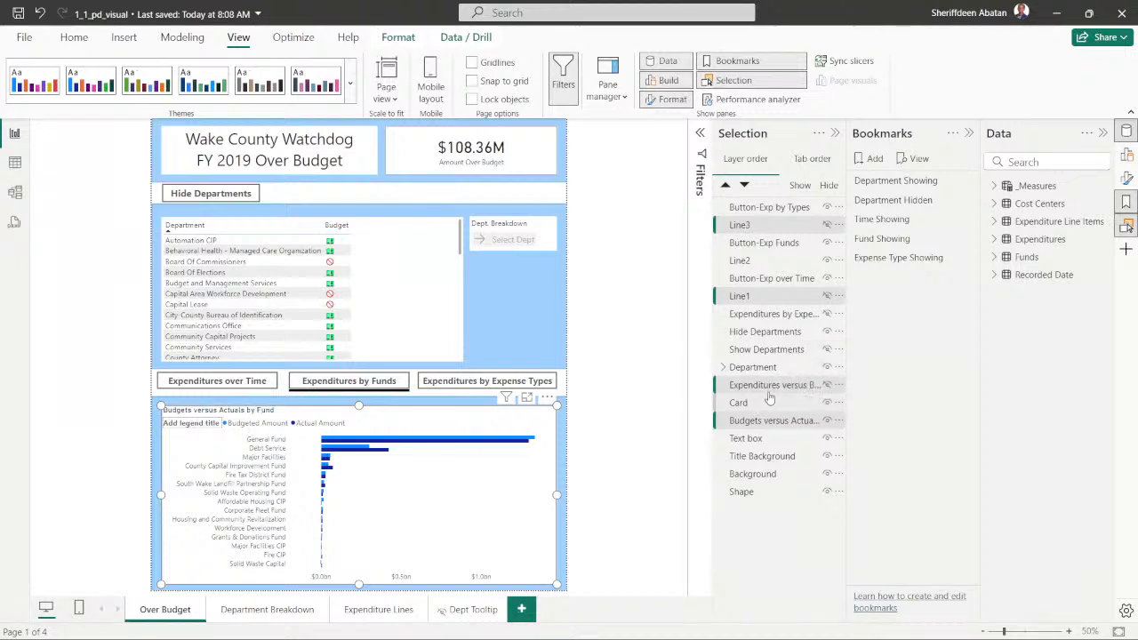
ctrl+click(748, 318)
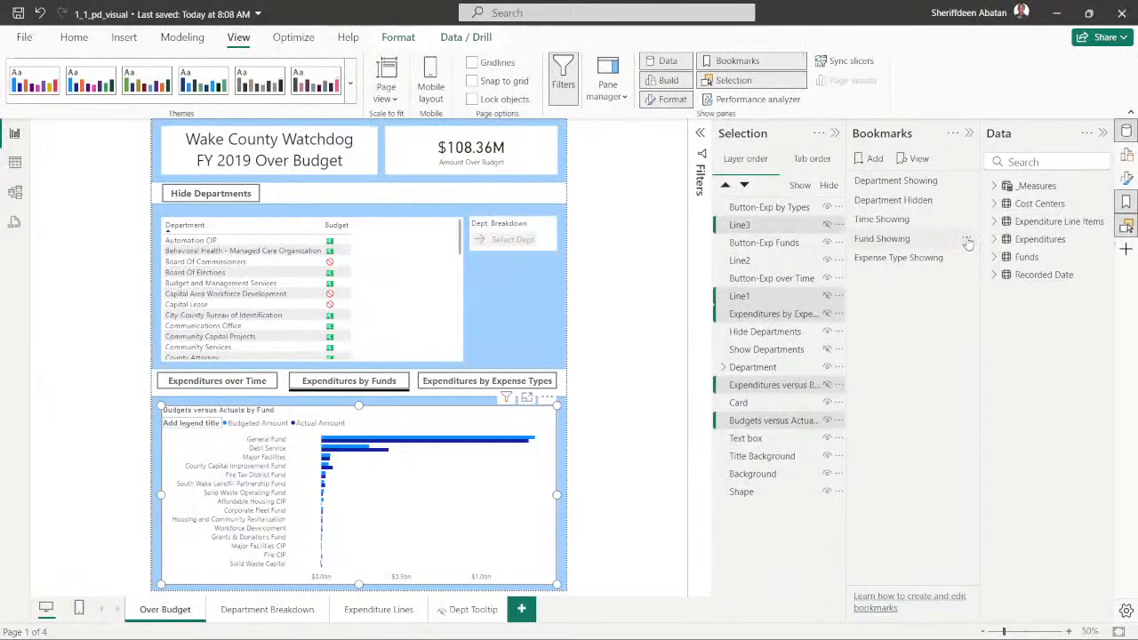
click(967, 240)
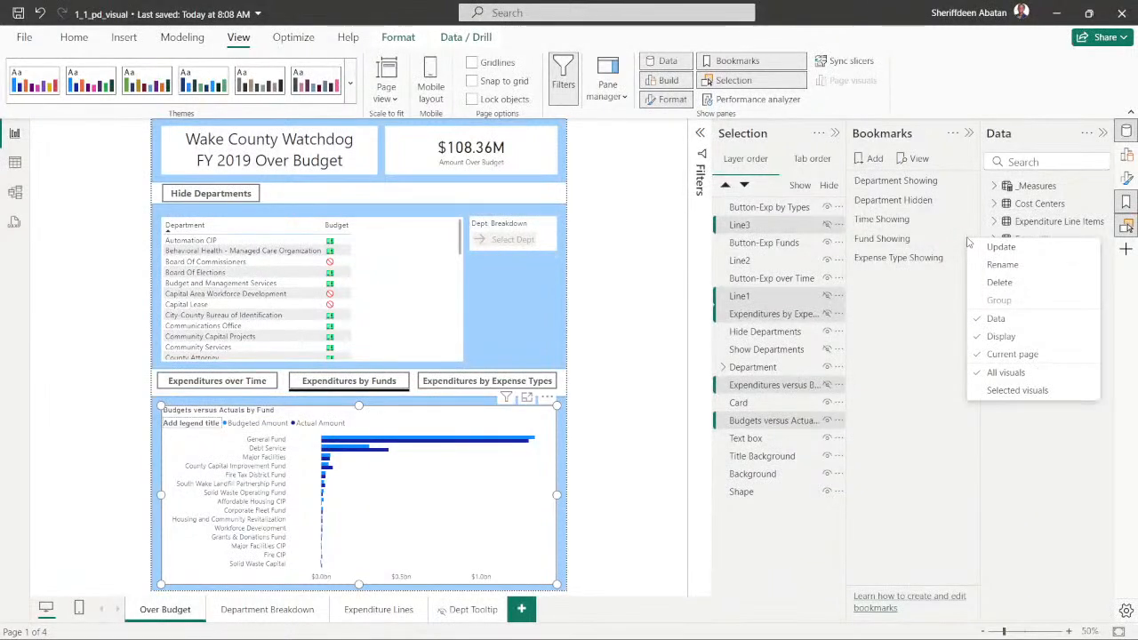
click(1016, 391)
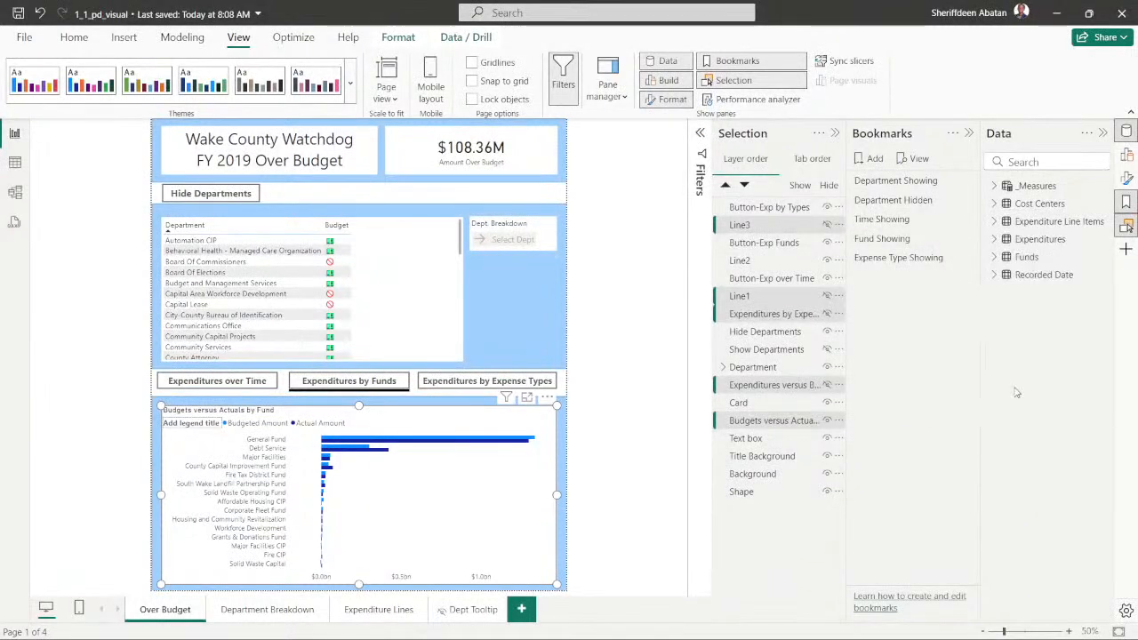
click(964, 240)
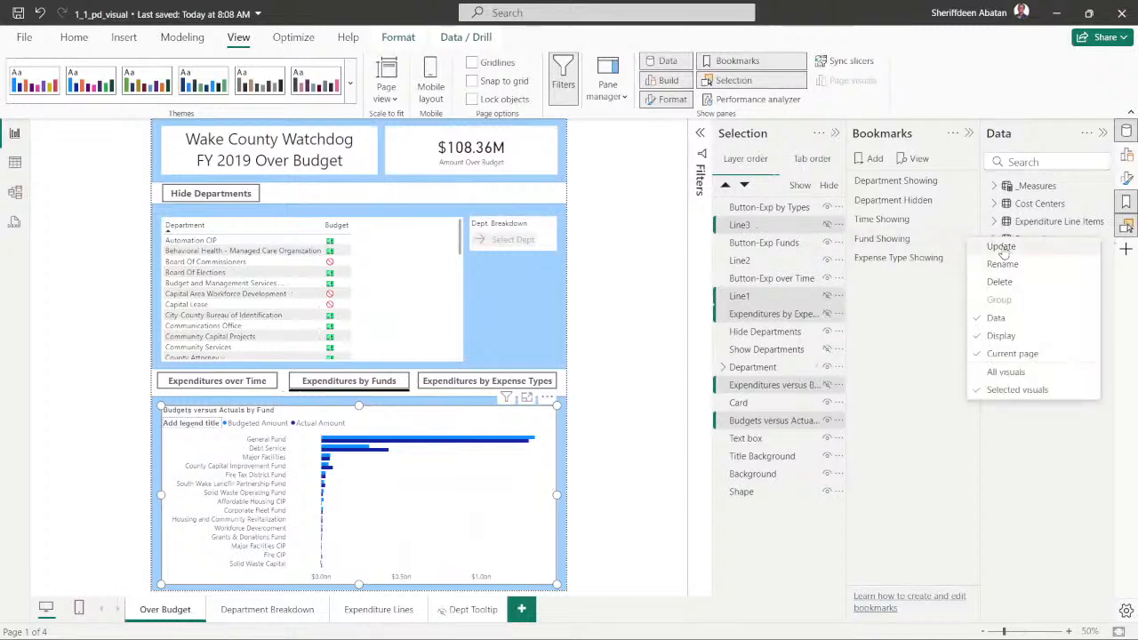
click(1001, 248)
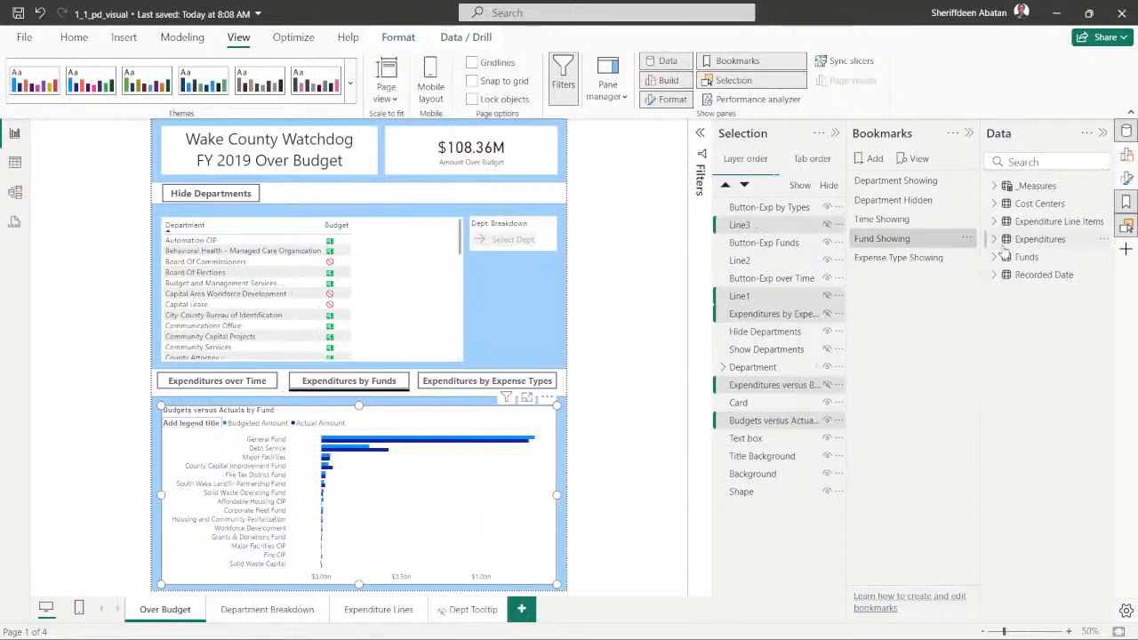
click(632, 354)
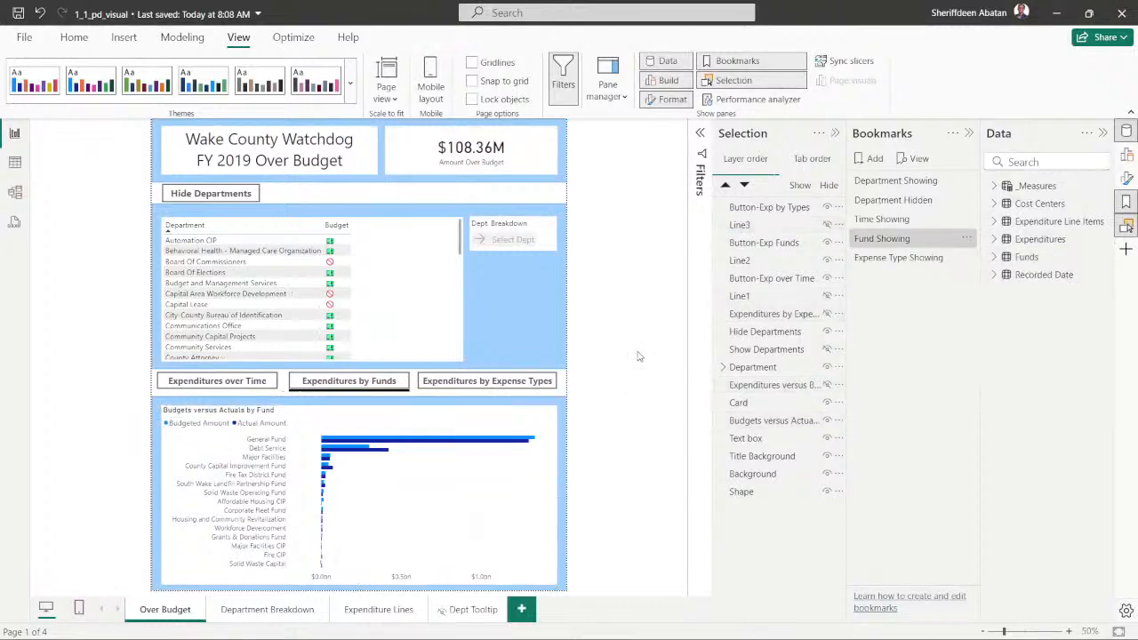
- Apply the Expense Type Showing bookmark, select the Expenditures by Expense Type chart, and hide Line1 and Line2
click(902, 259)
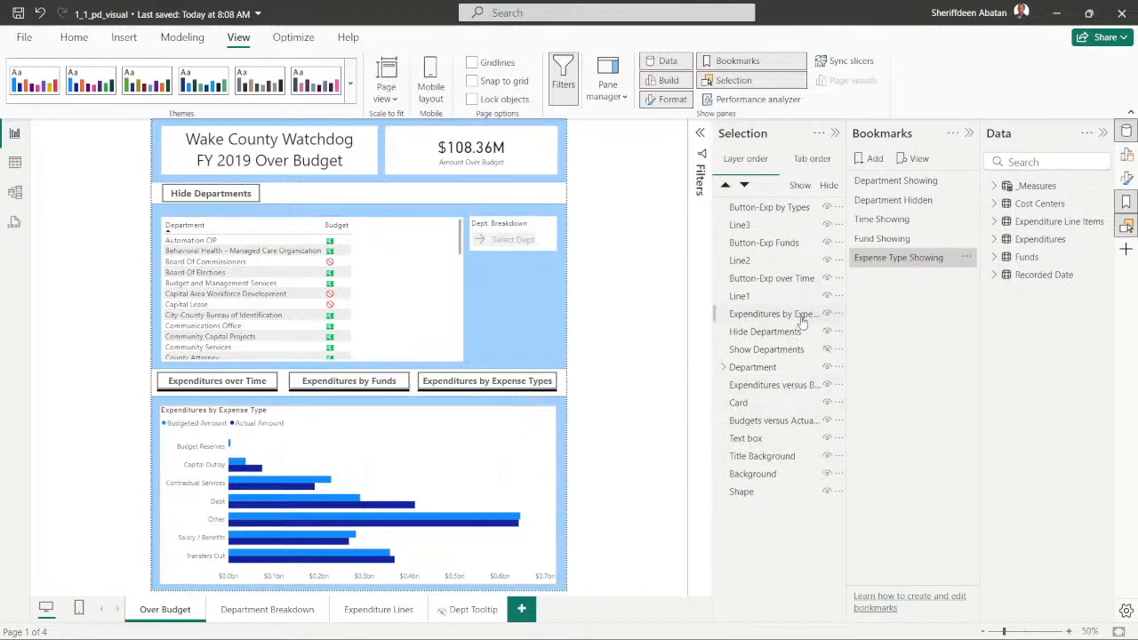
click(757, 318)
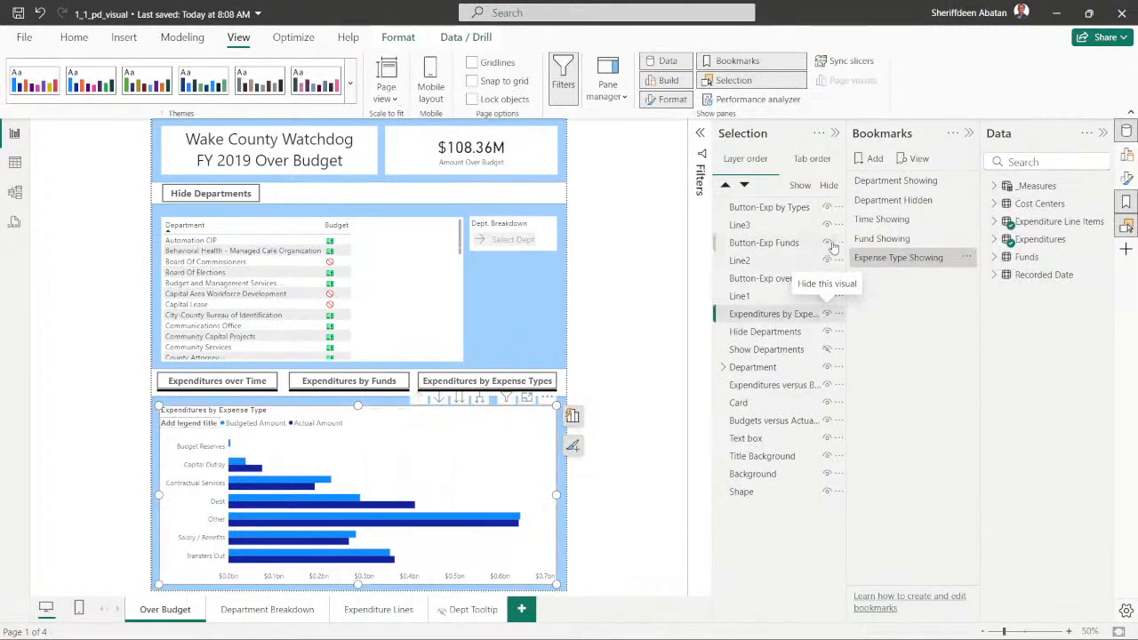
click(827, 296)
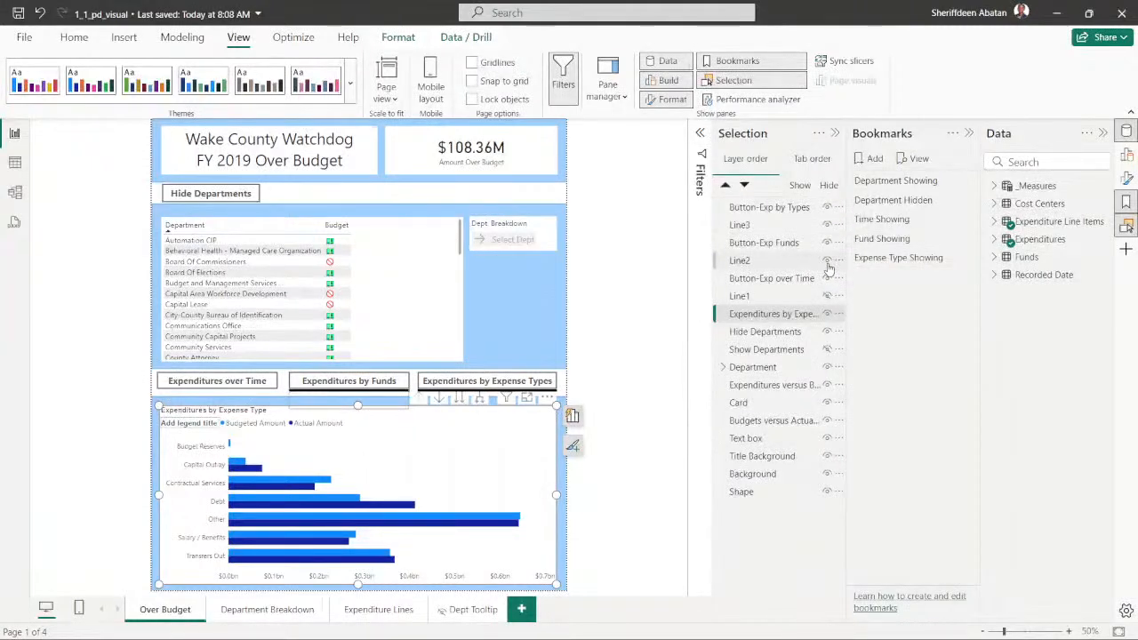
click(826, 260)
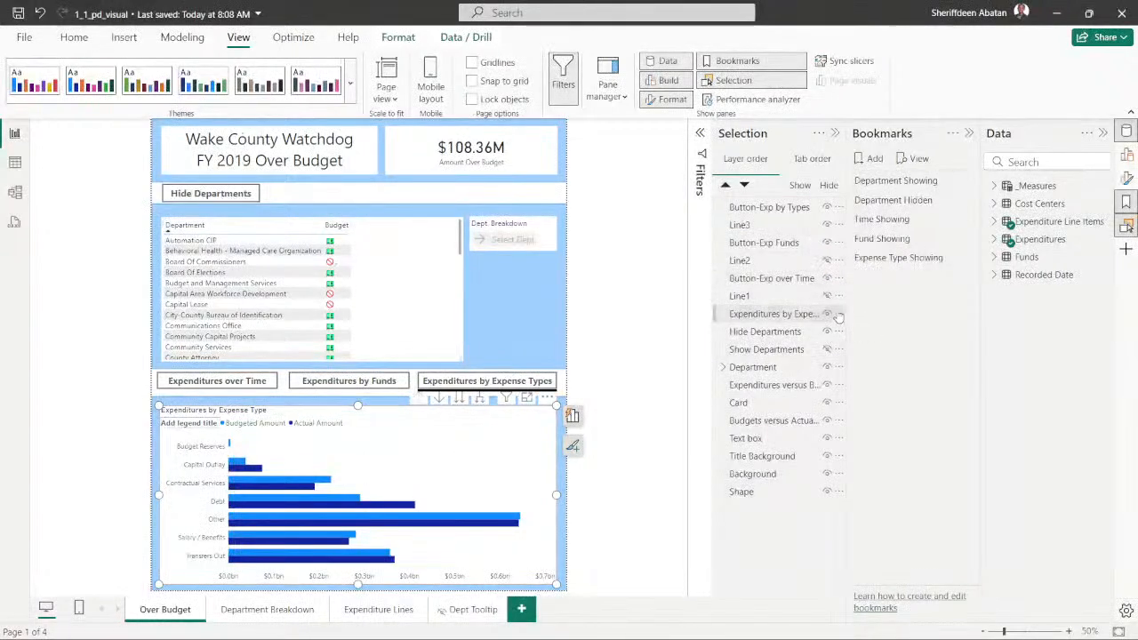
- Hide the Expenditures versus Budgets over Time and Budgets versus Actuals by Fund charts, and add them, Line1 and Line2 to the selection
click(746, 297)
ctrl+click(794, 297)
ctrl+click(745, 260)
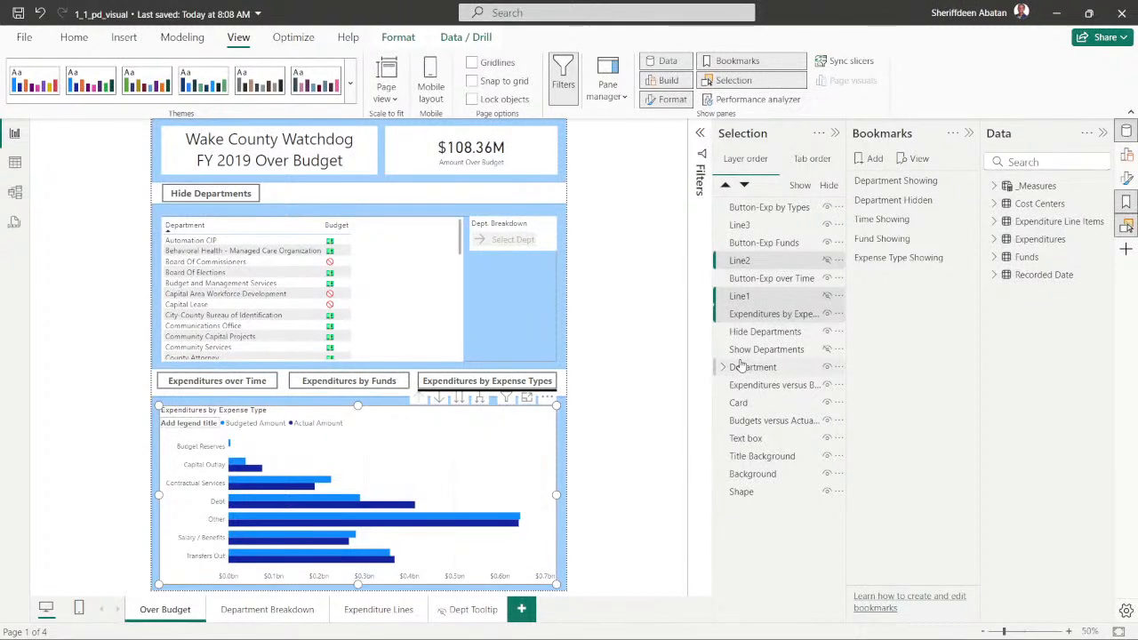
ctrl+click(816, 320)
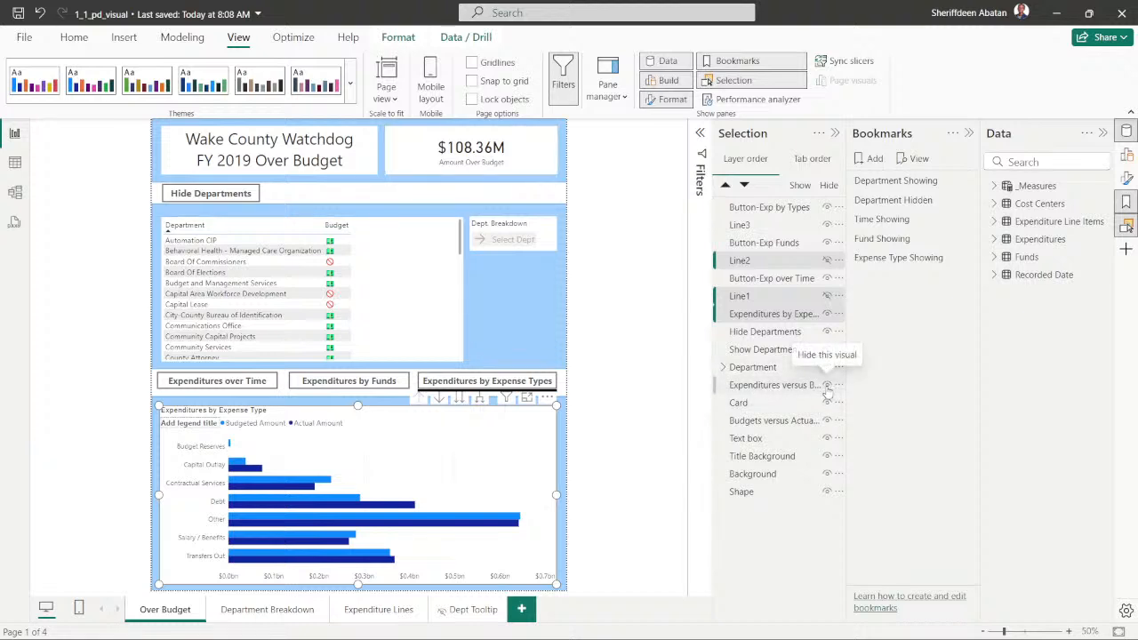
ctrl+click(751, 389)
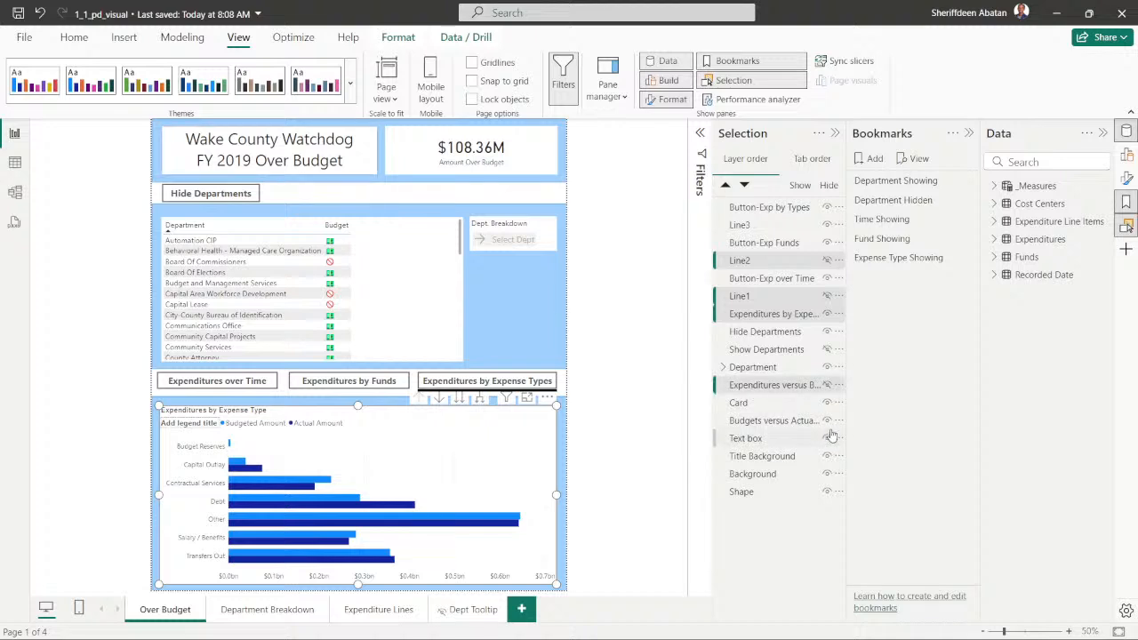
ctrl+click(753, 427)
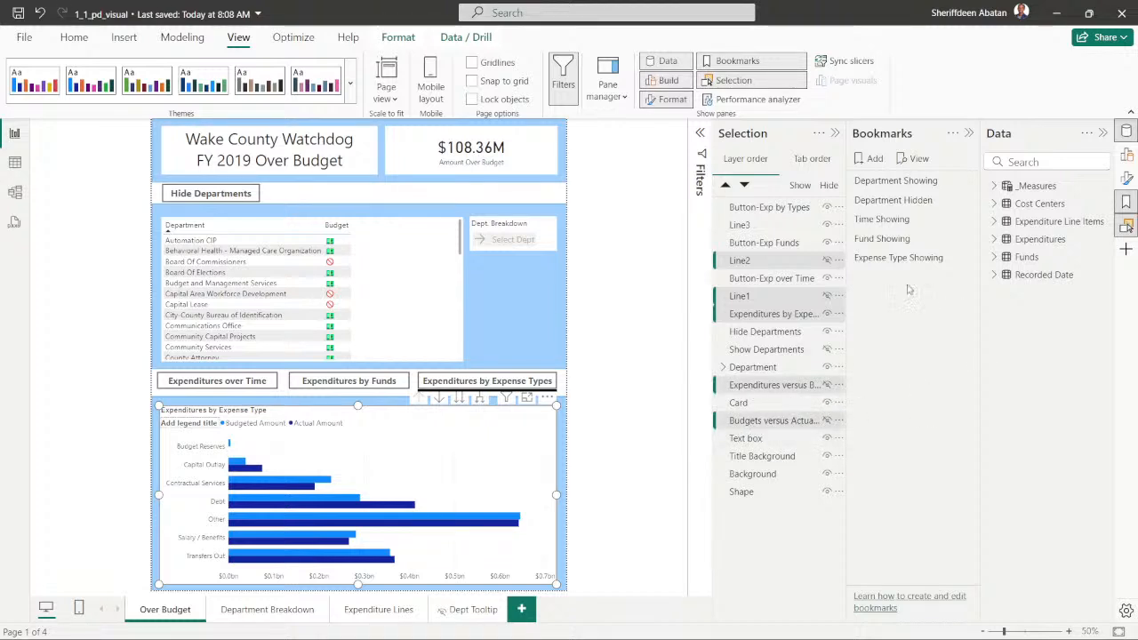
- Restrict the Expense Type Showing bookmark to selected visuals, update it, and clear the selection
click(967, 262)
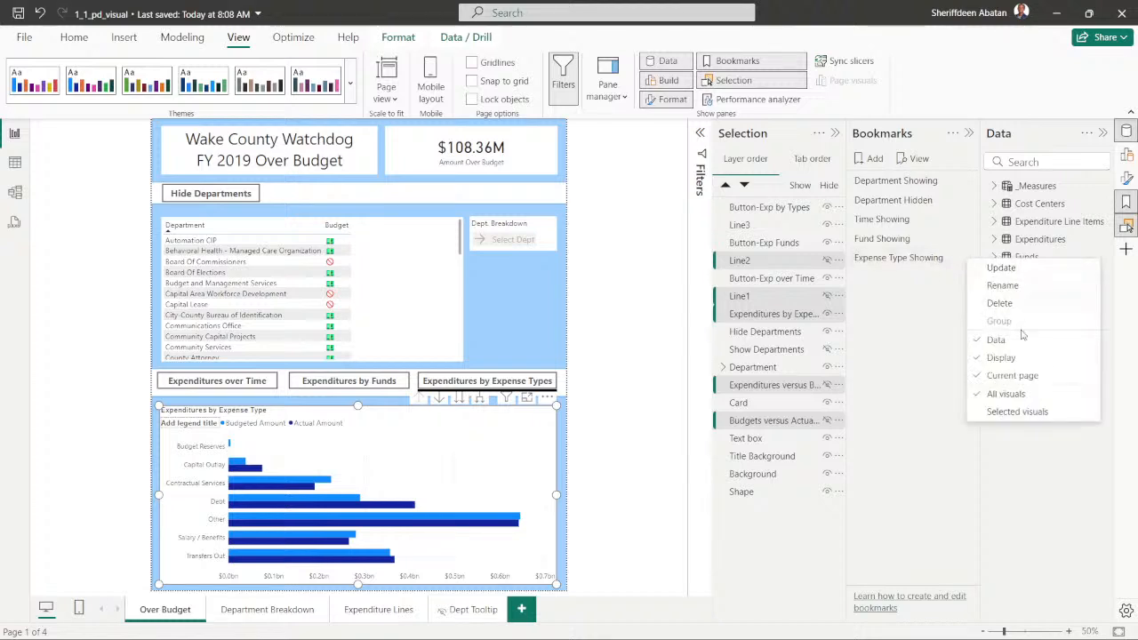
click(1011, 415)
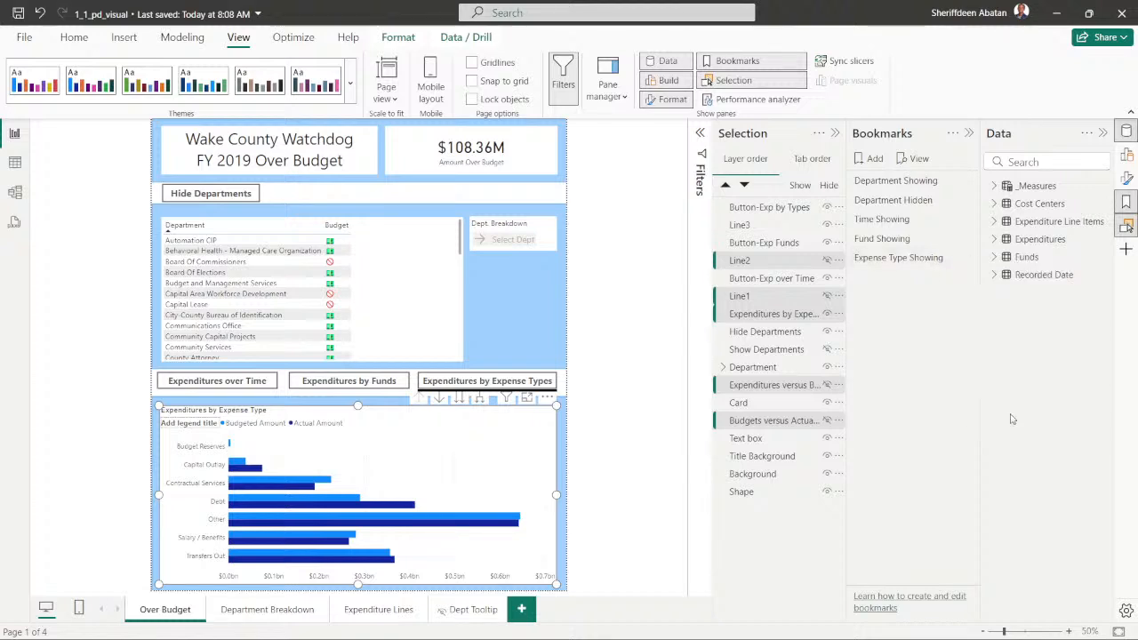
click(967, 266)
click(996, 269)
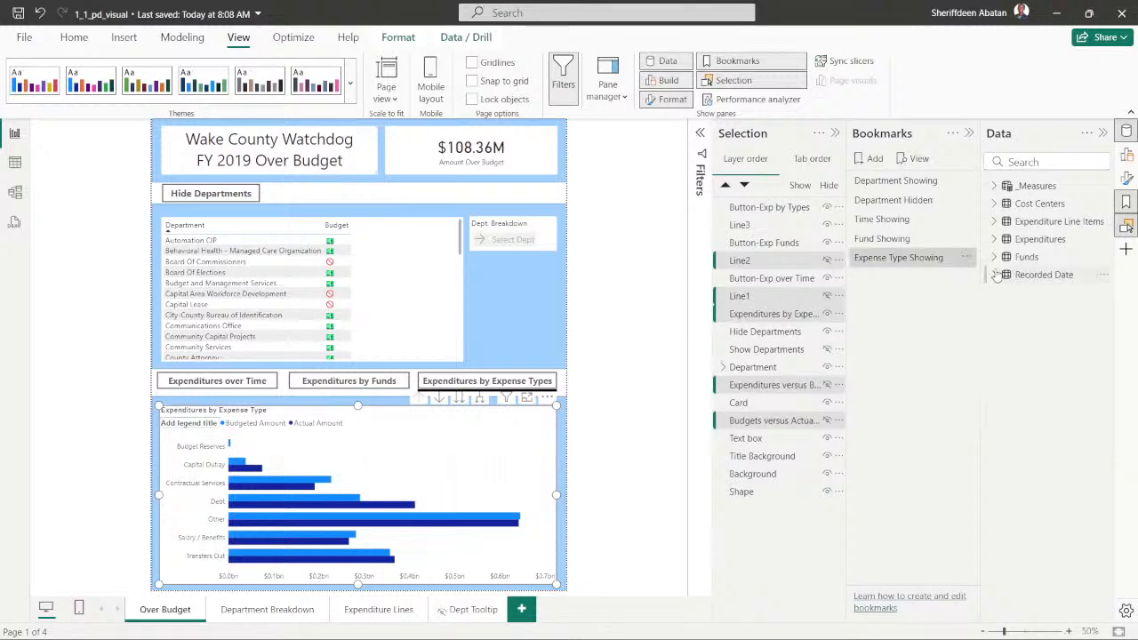
click(652, 347)
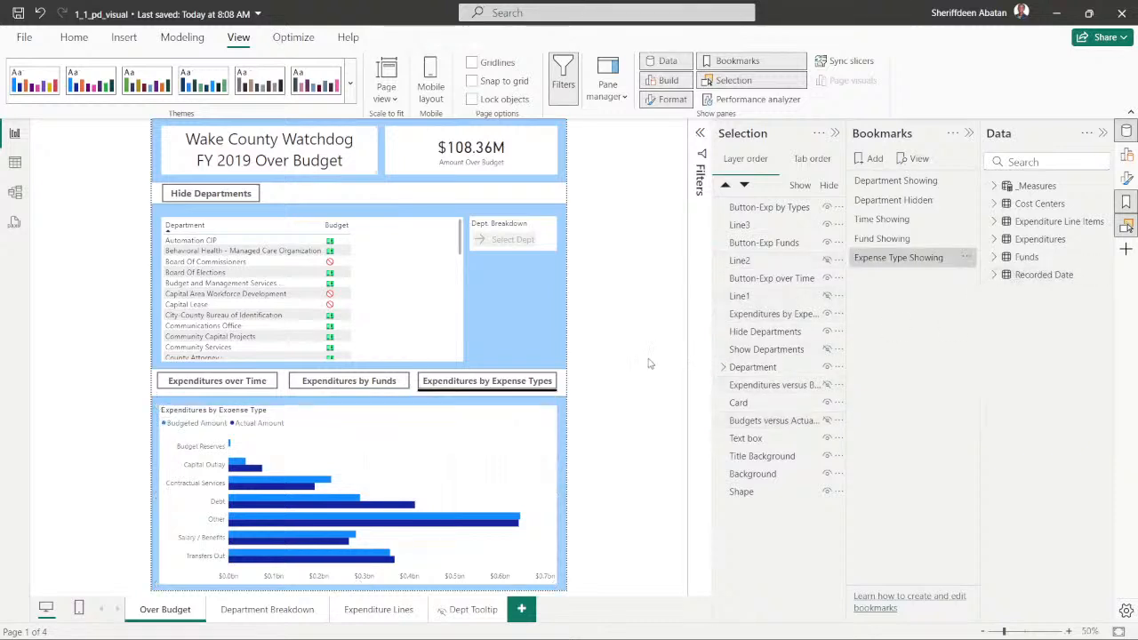
- Preview the Time Showing, Fund Showing and Expense Type Showing bookmarks to check which chart and line each one displays
click(206, 389)
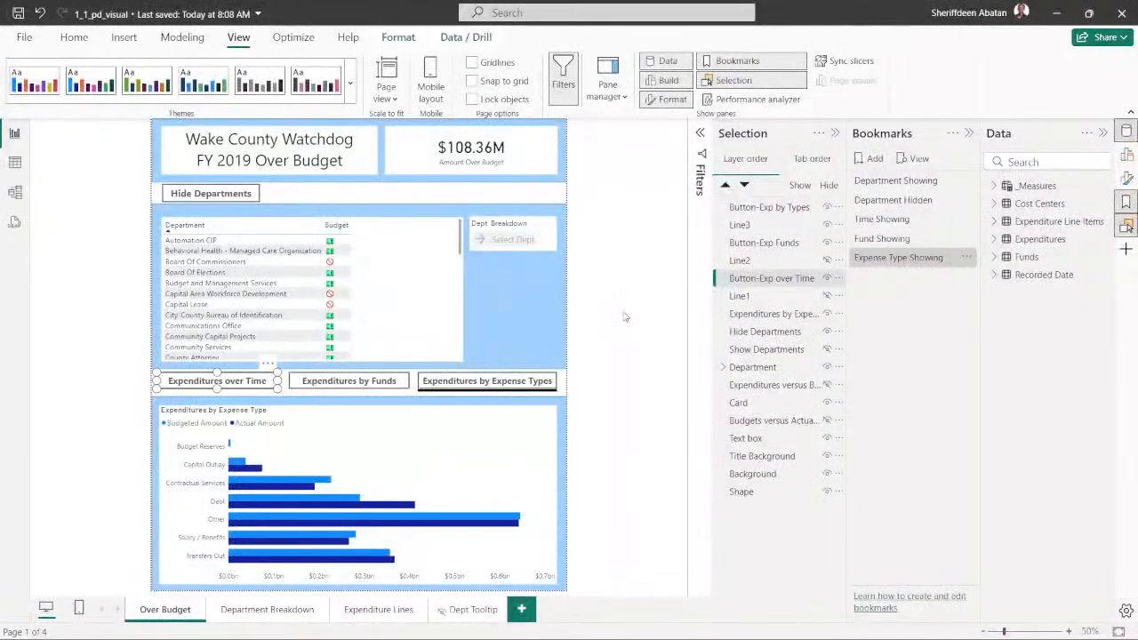
click(625, 317)
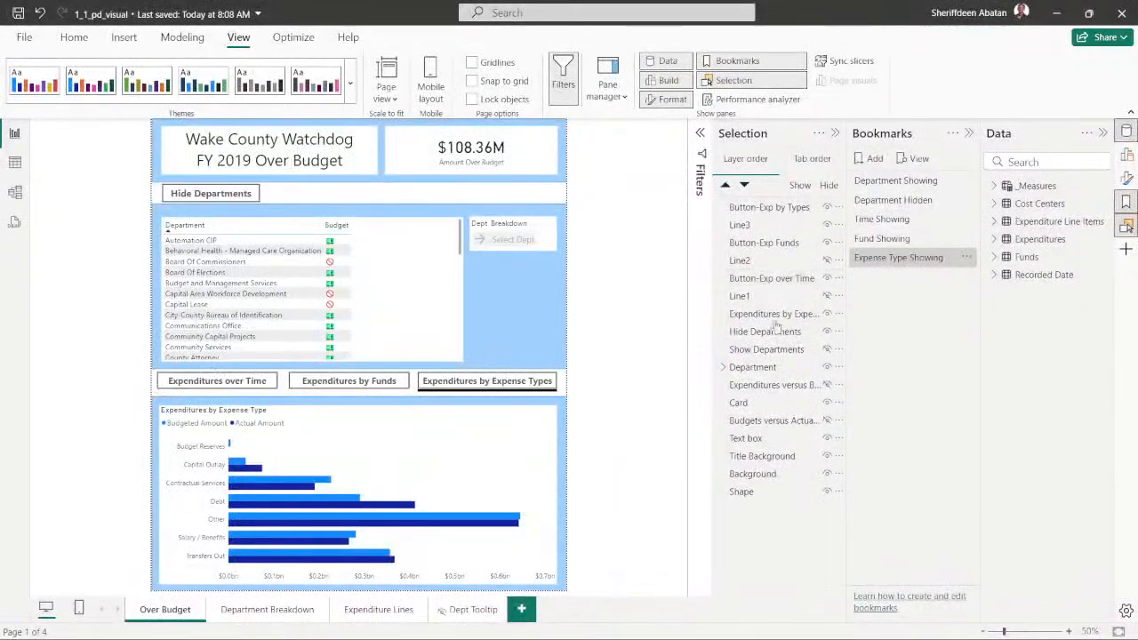
click(880, 222)
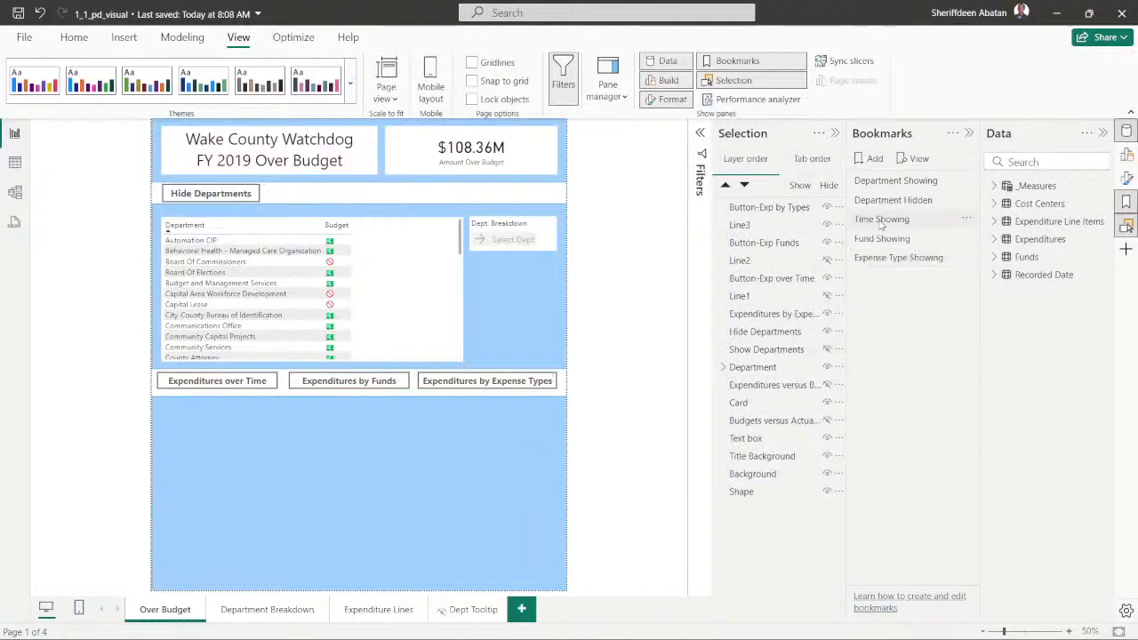
click(882, 222)
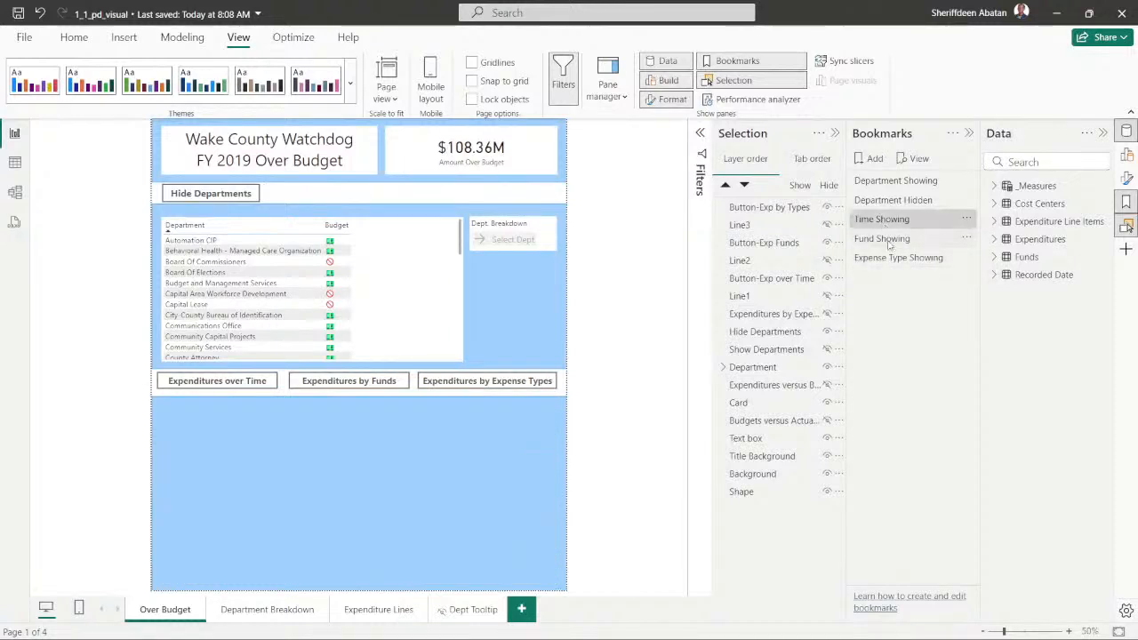
click(884, 239)
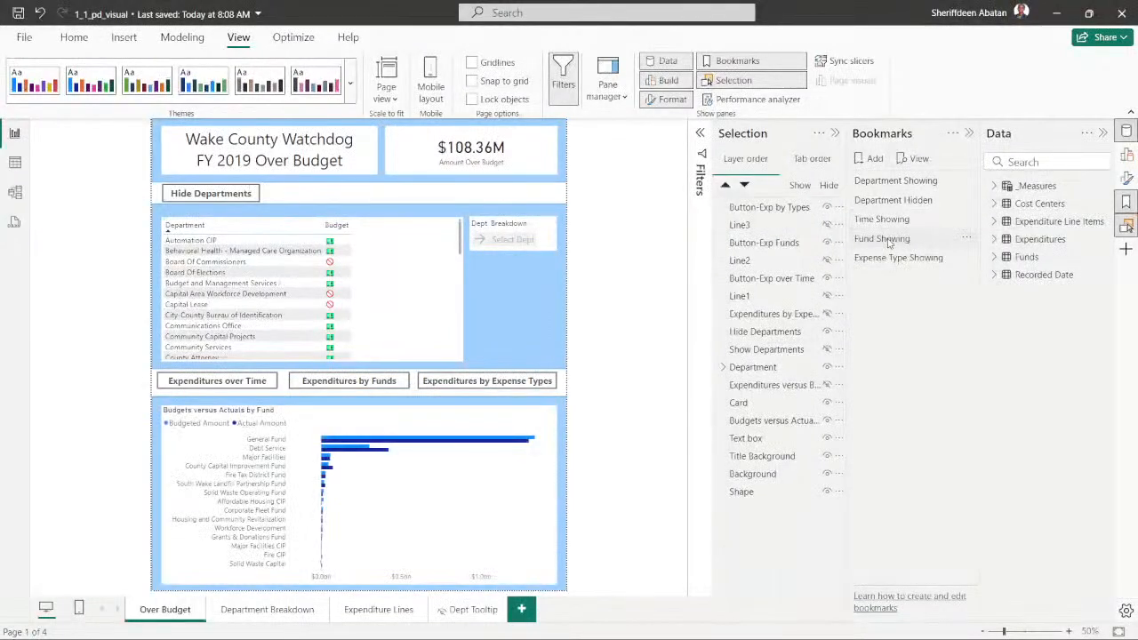
click(888, 258)
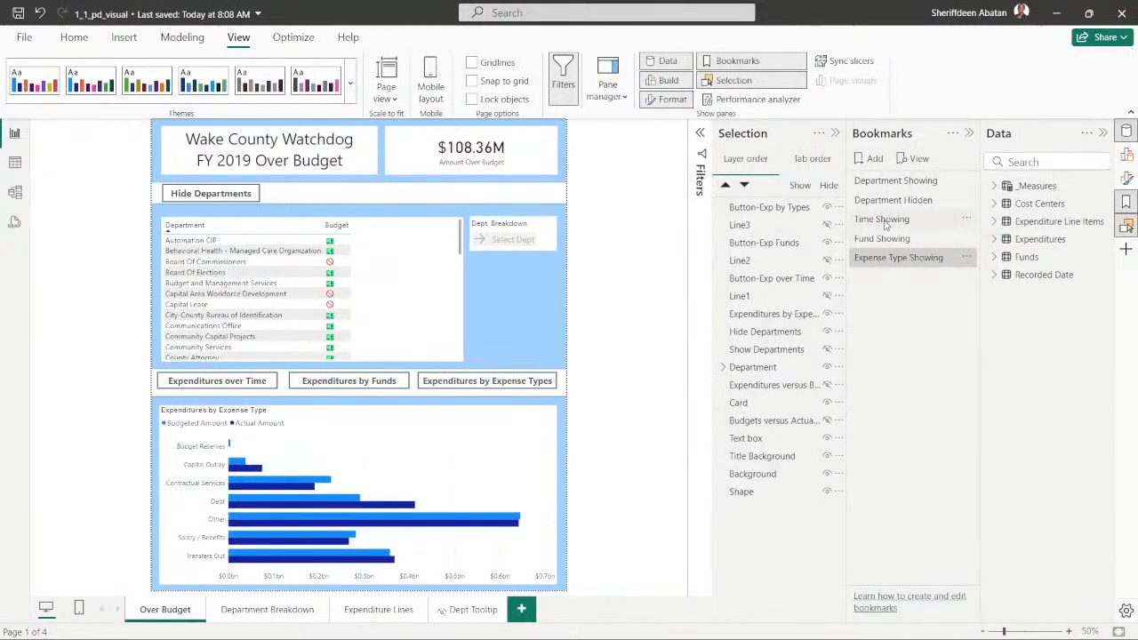
click(884, 224)
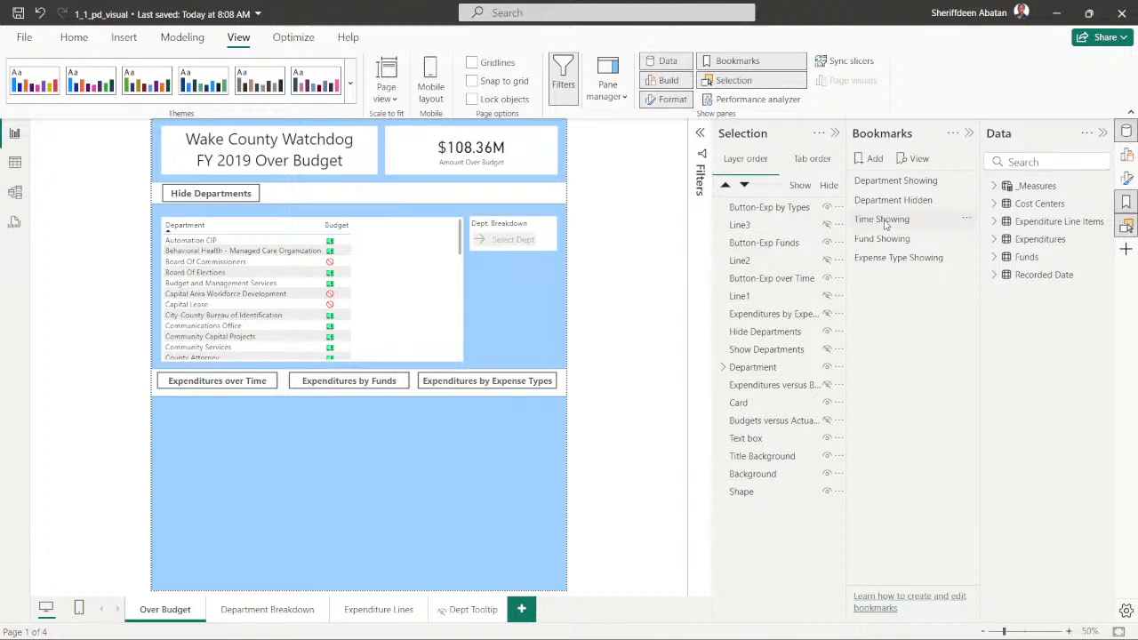
click(885, 222)
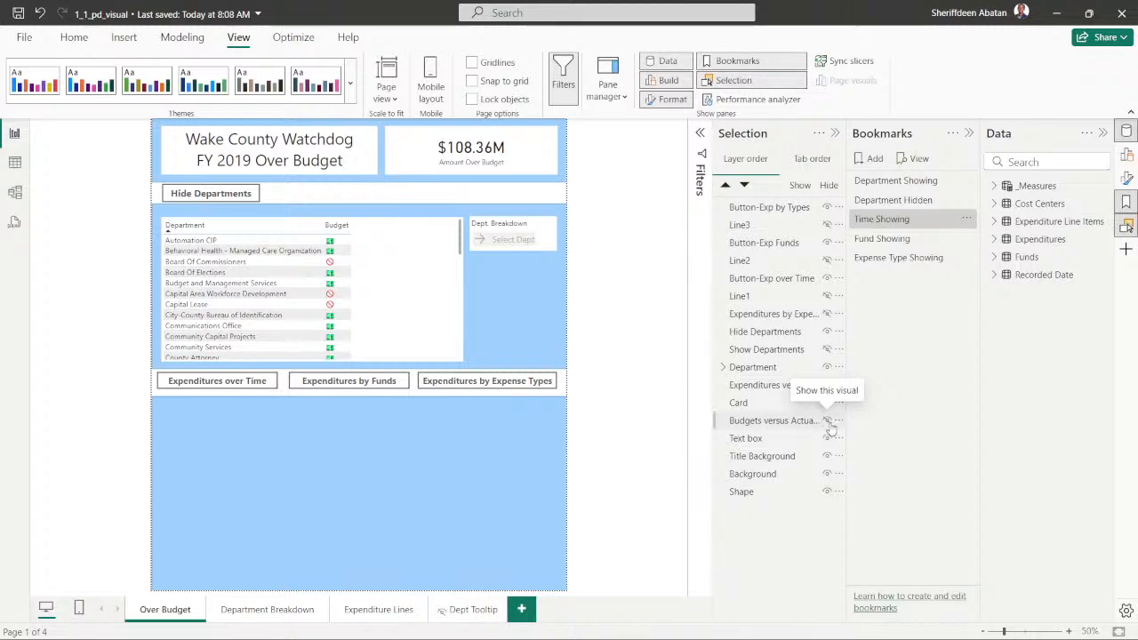
click(882, 240)
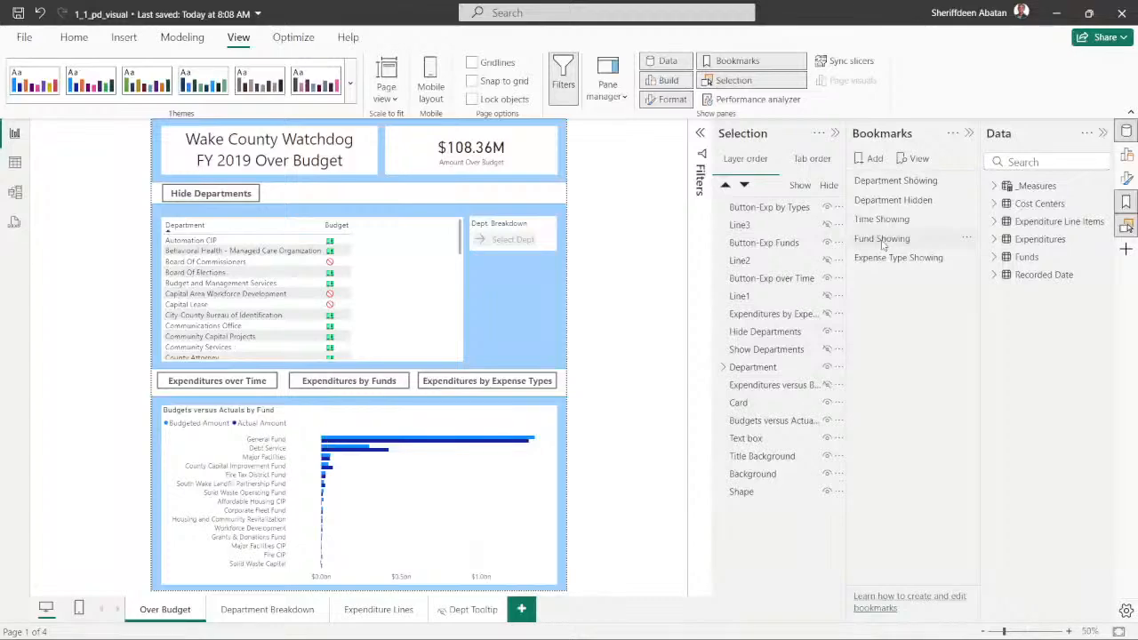
click(900, 258)
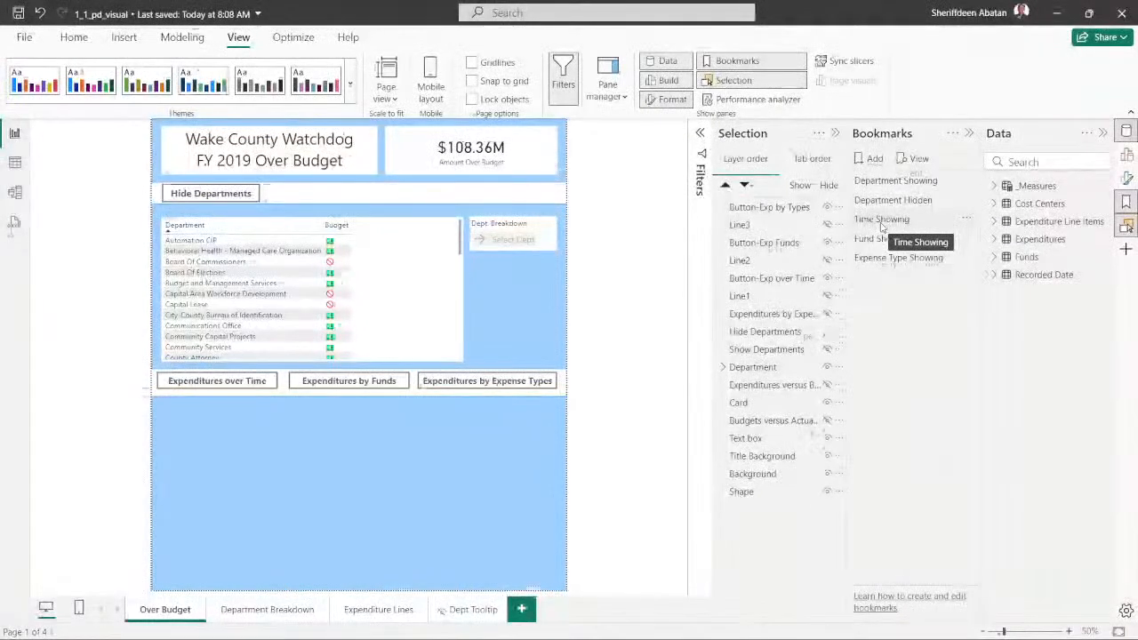
- Apply the Time Showing bookmark, and select and show the Budgets versus Actuals by Fund chart
click(881, 222)
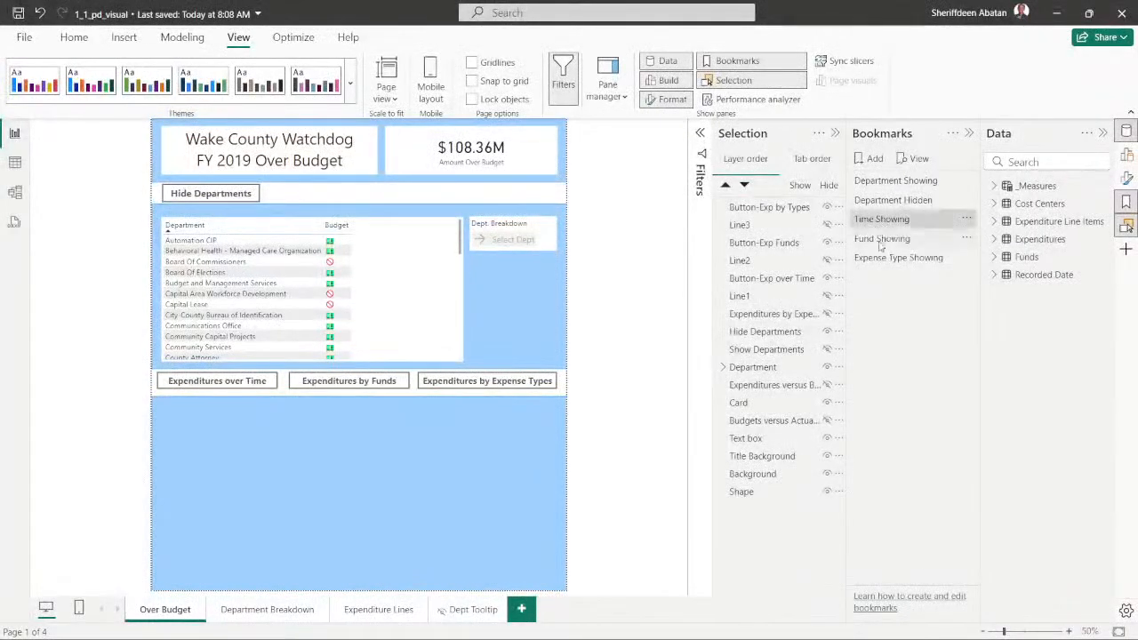
click(827, 420)
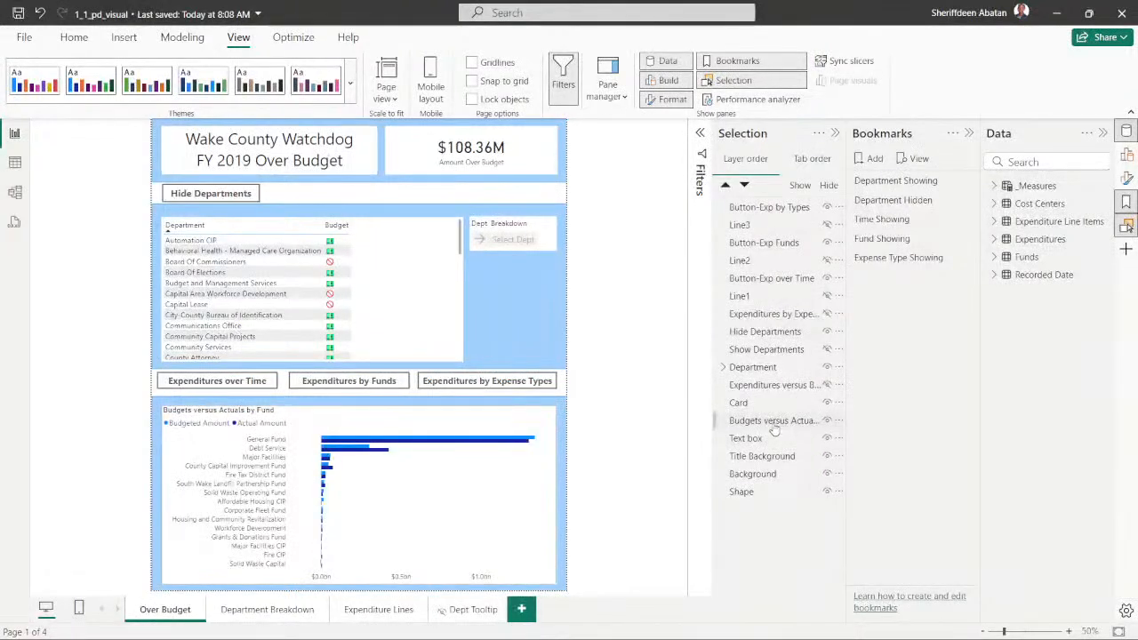
click(883, 222)
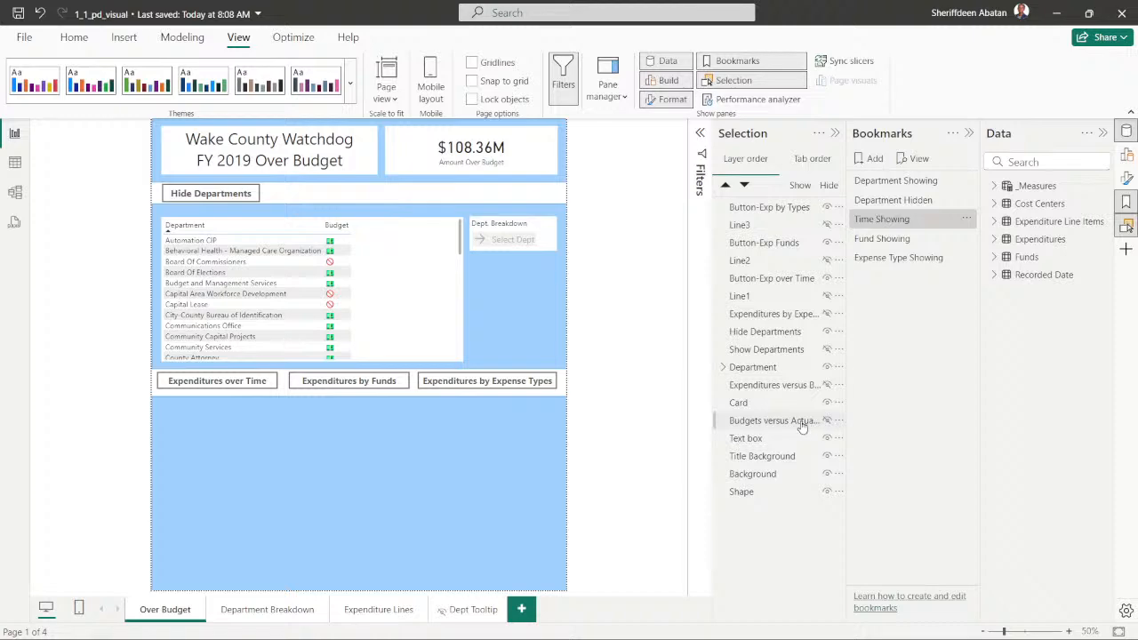
click(800, 425)
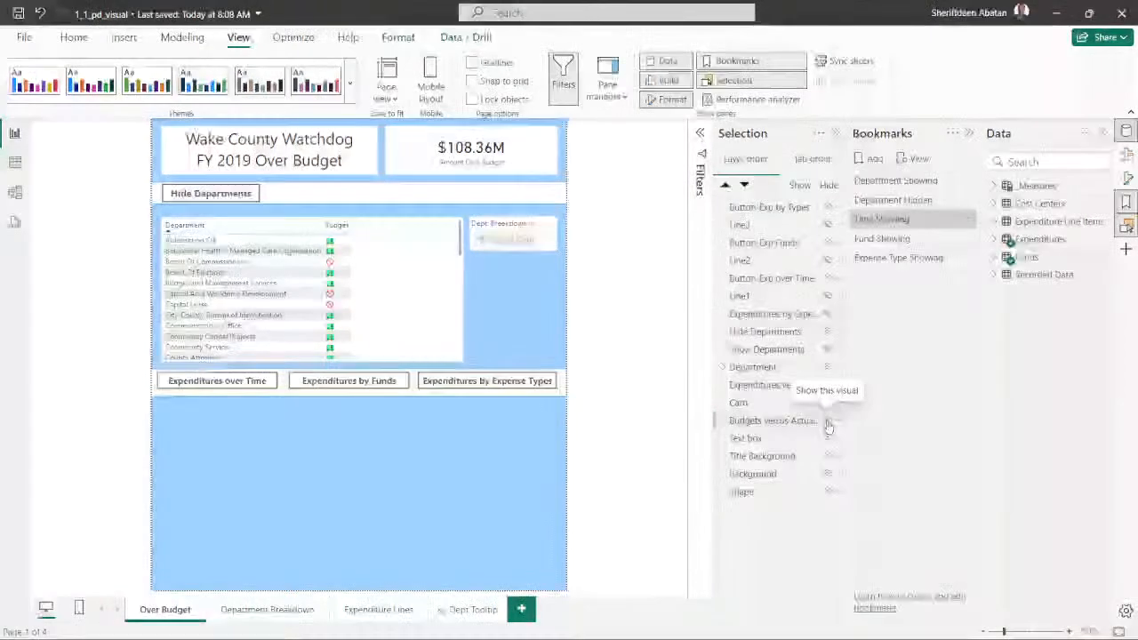
click(827, 422)
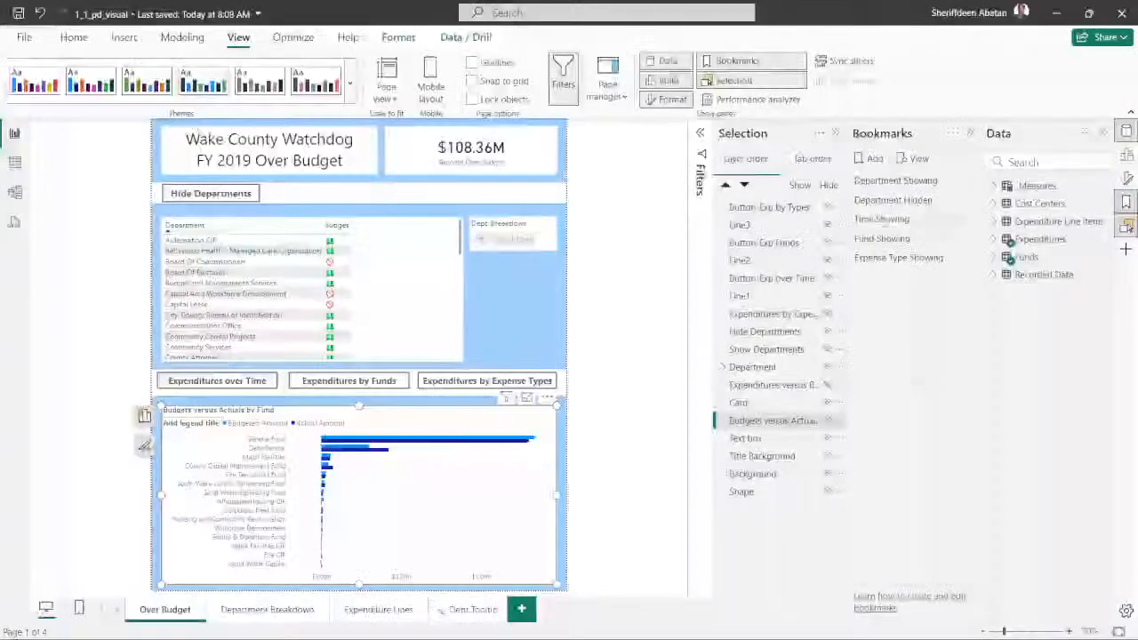
- Reapply the Time Showing bookmark, show and select the Budgets versus Actuals by Fund chart, and show Line1
click(882, 219)
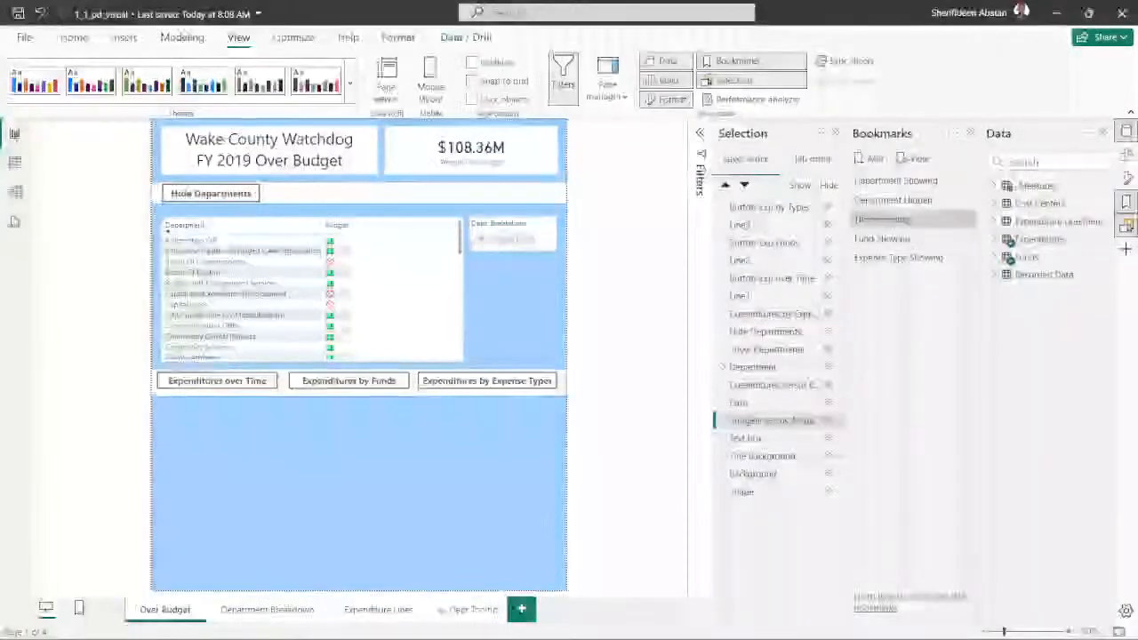
click(827, 420)
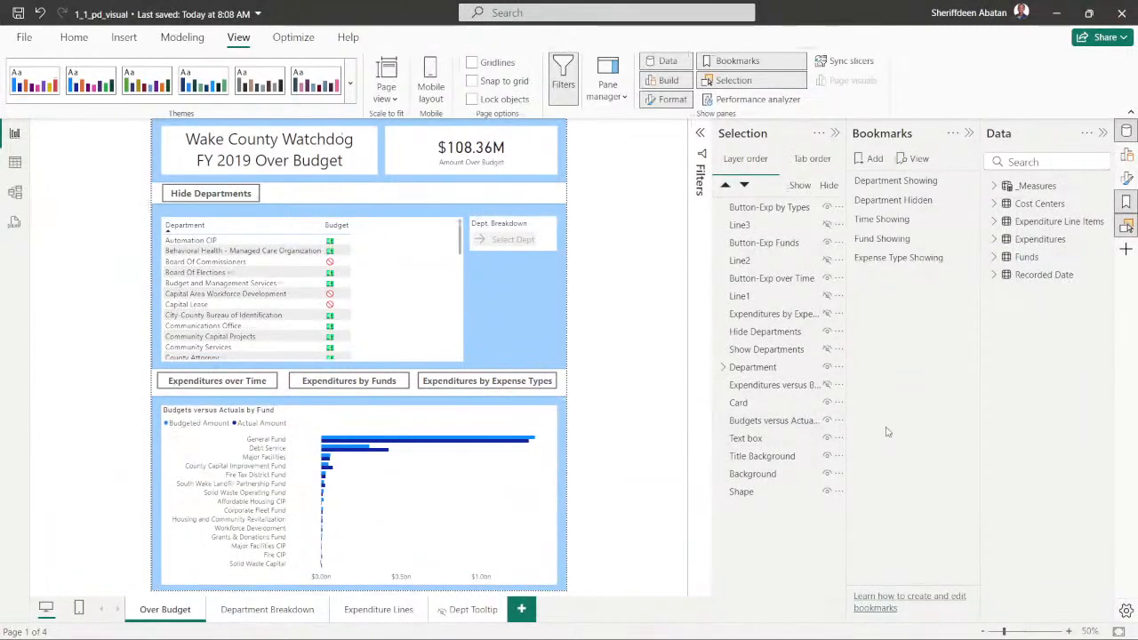
click(773, 420)
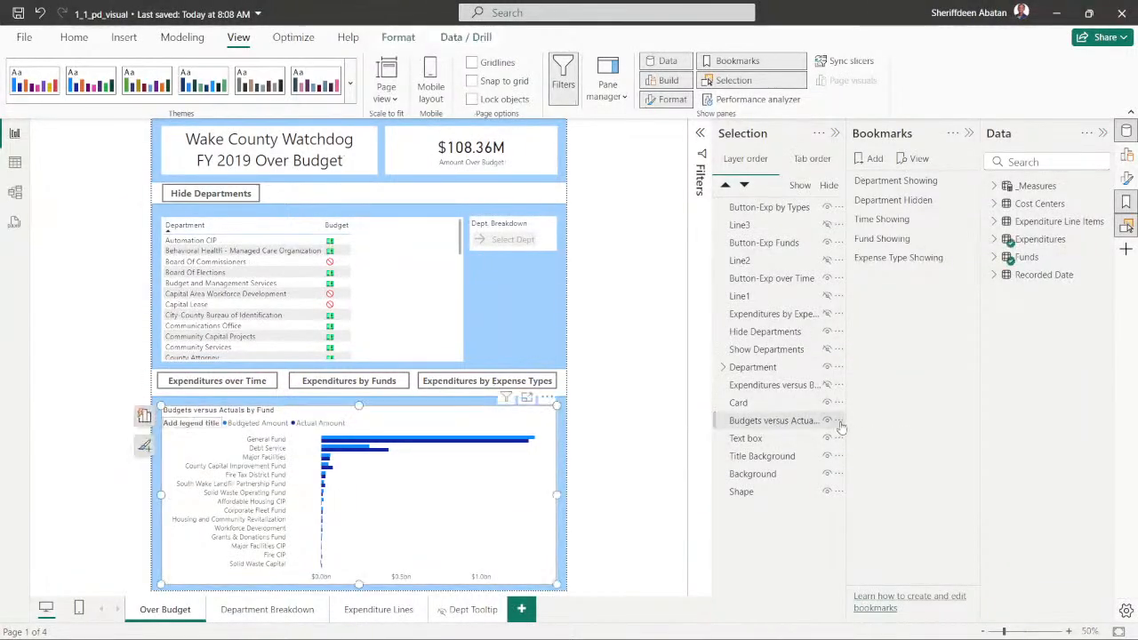
click(827, 297)
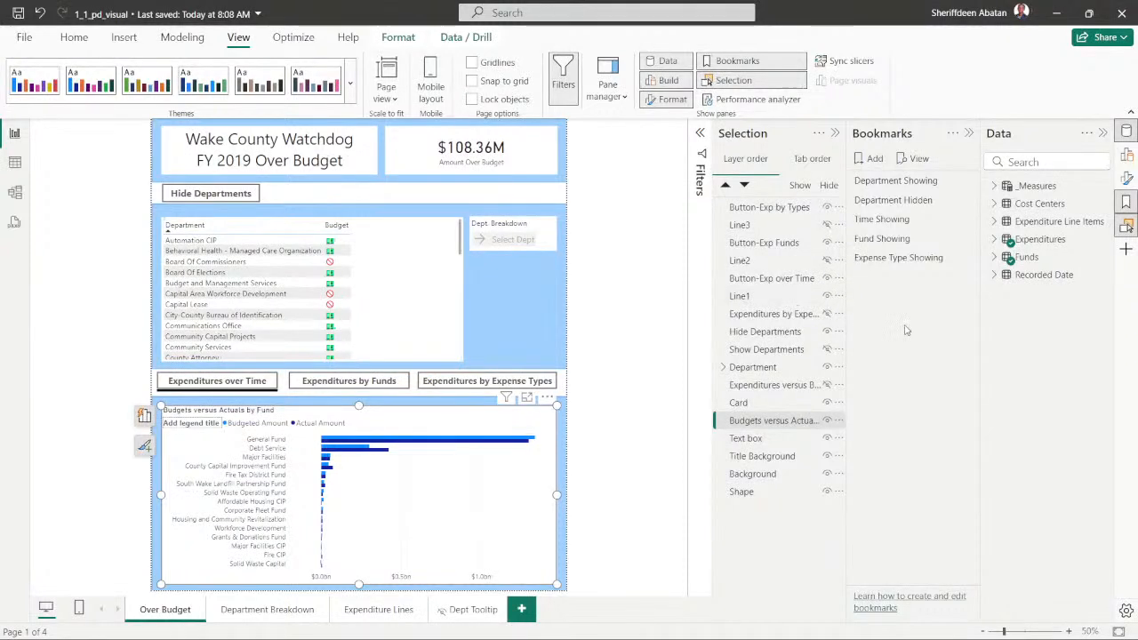
- Add Line1, Line2, Line3 and the Expenditures by Expense Type and Expenditures versus Budgets over Time charts to the selection
ctrl+click(747, 299)
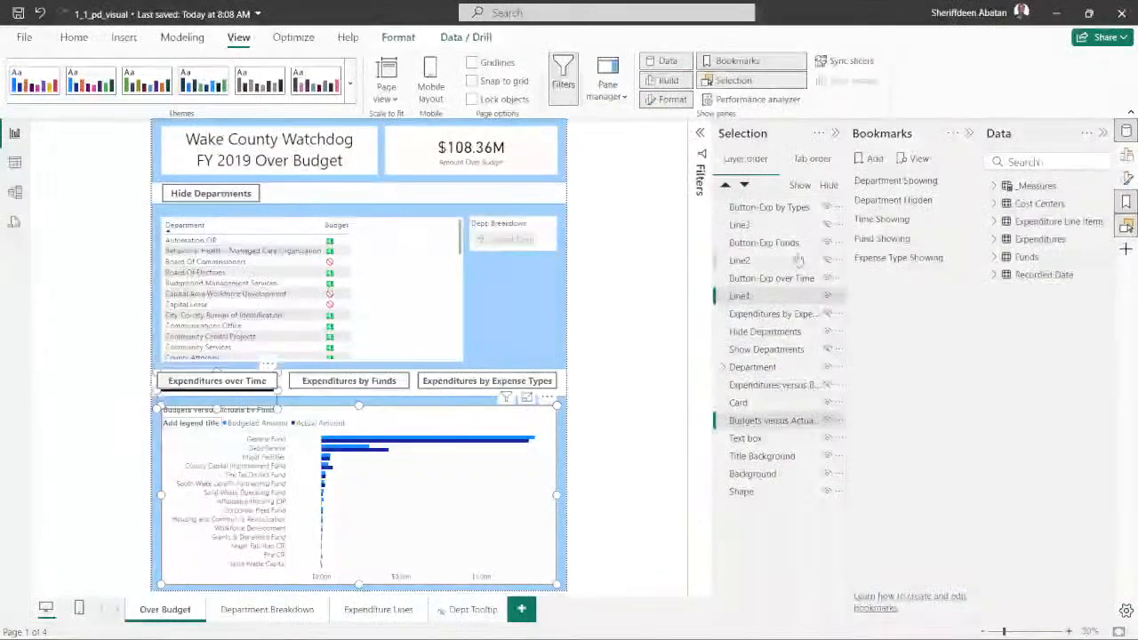
ctrl+click(759, 228)
ctrl+click(752, 261)
ctrl+click(779, 314)
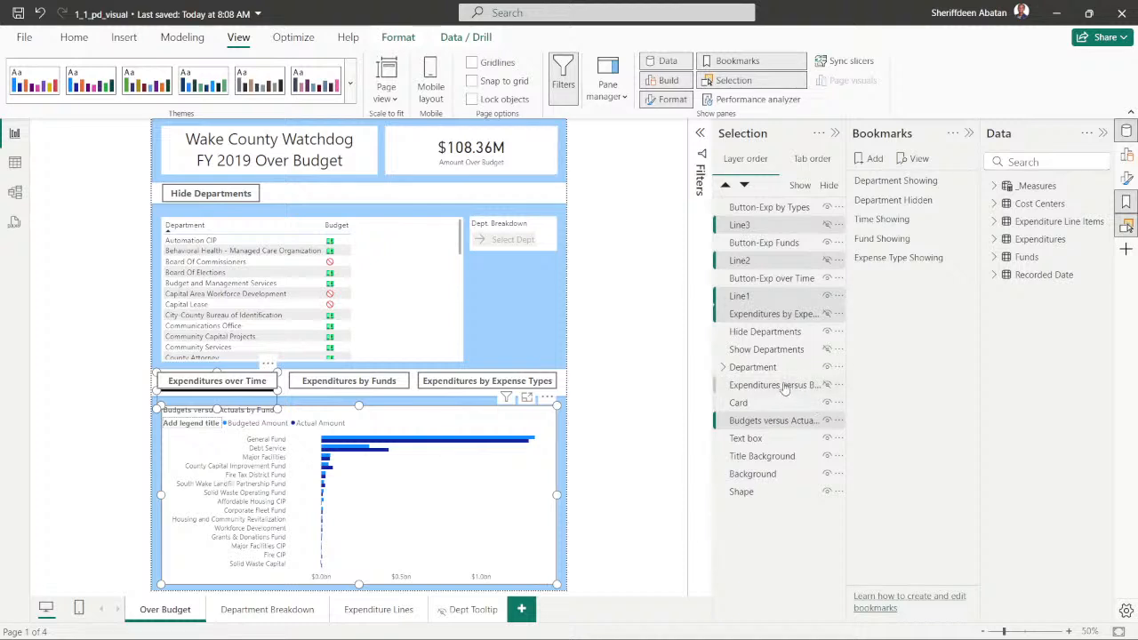
ctrl+click(784, 388)
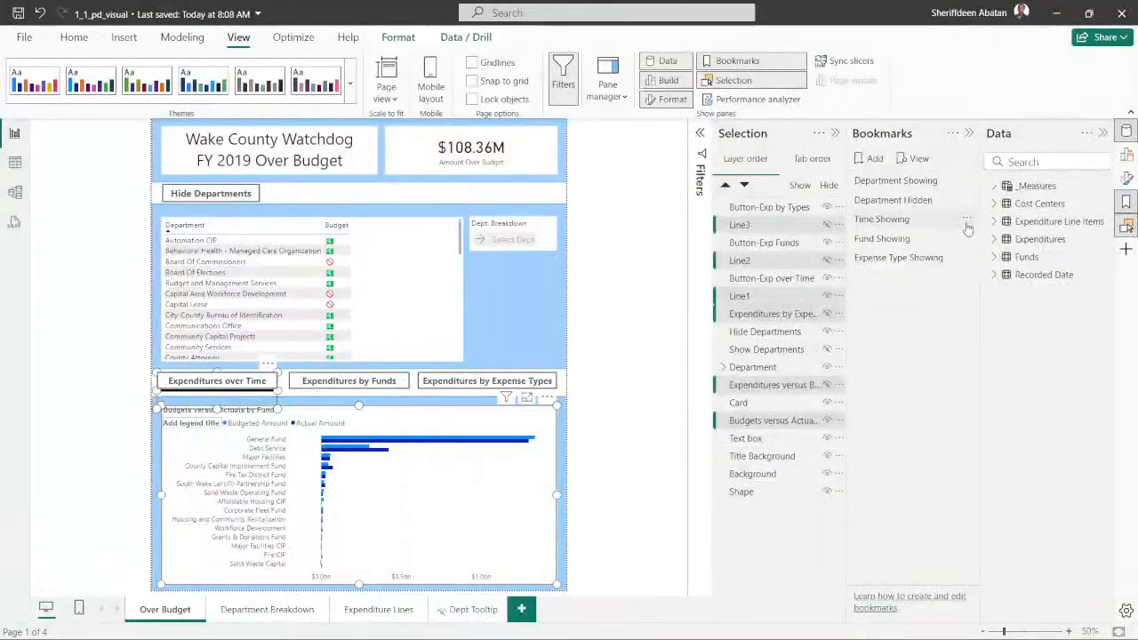
- Limit the Time Showing bookmark to selected visuals, update it, and clear the selection
click(966, 219)
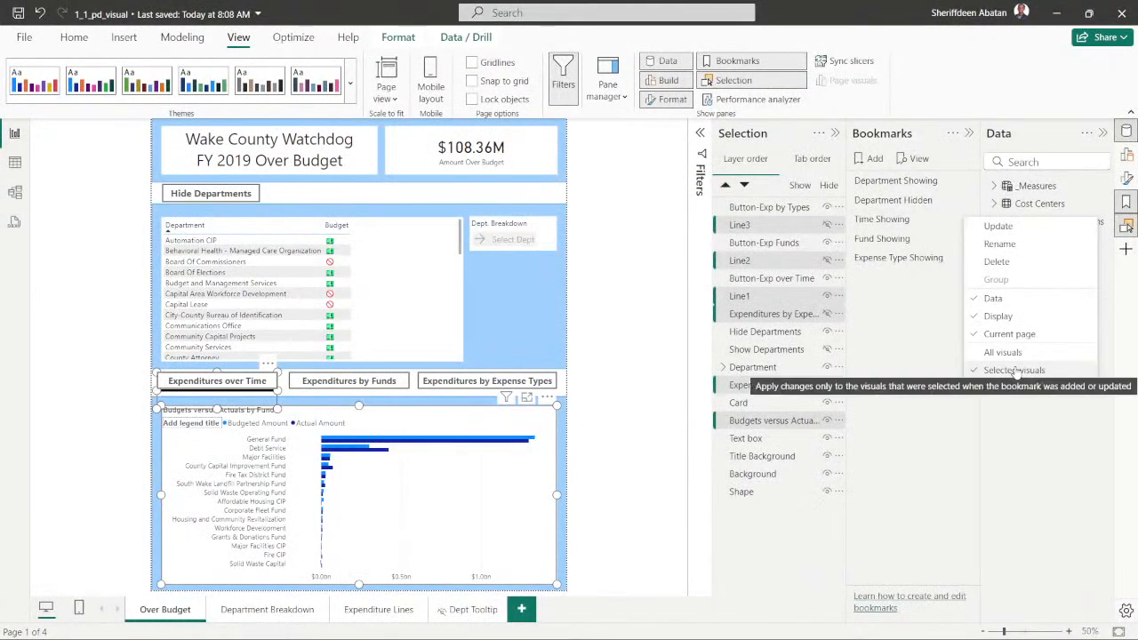
click(1014, 370)
right_click(968, 223)
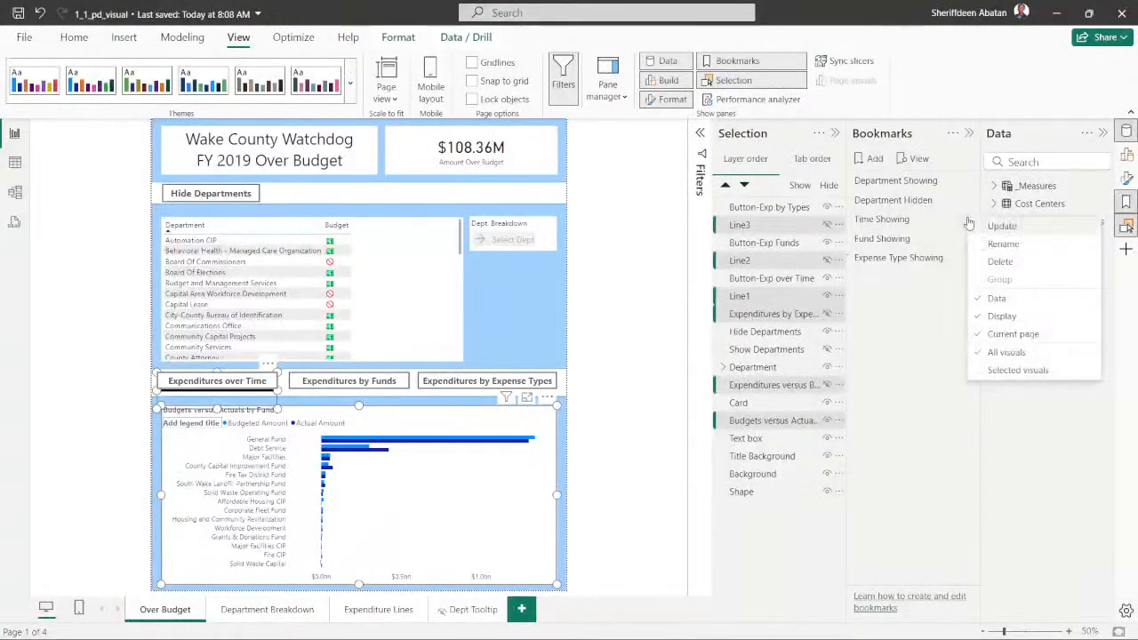
click(1023, 377)
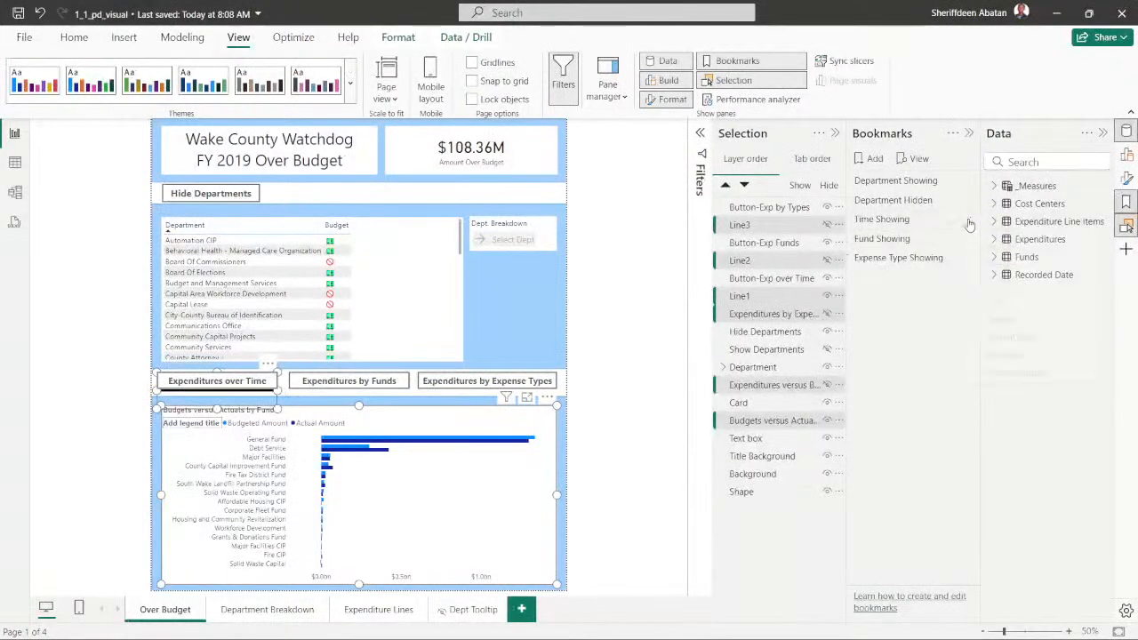
click(967, 219)
click(994, 228)
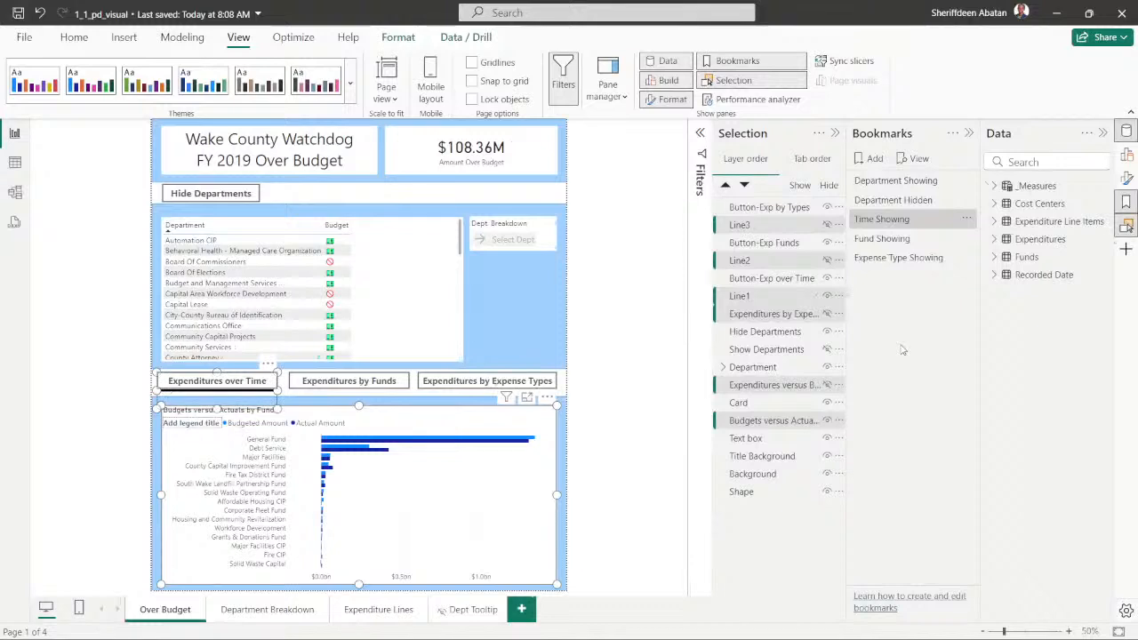
click(648, 316)
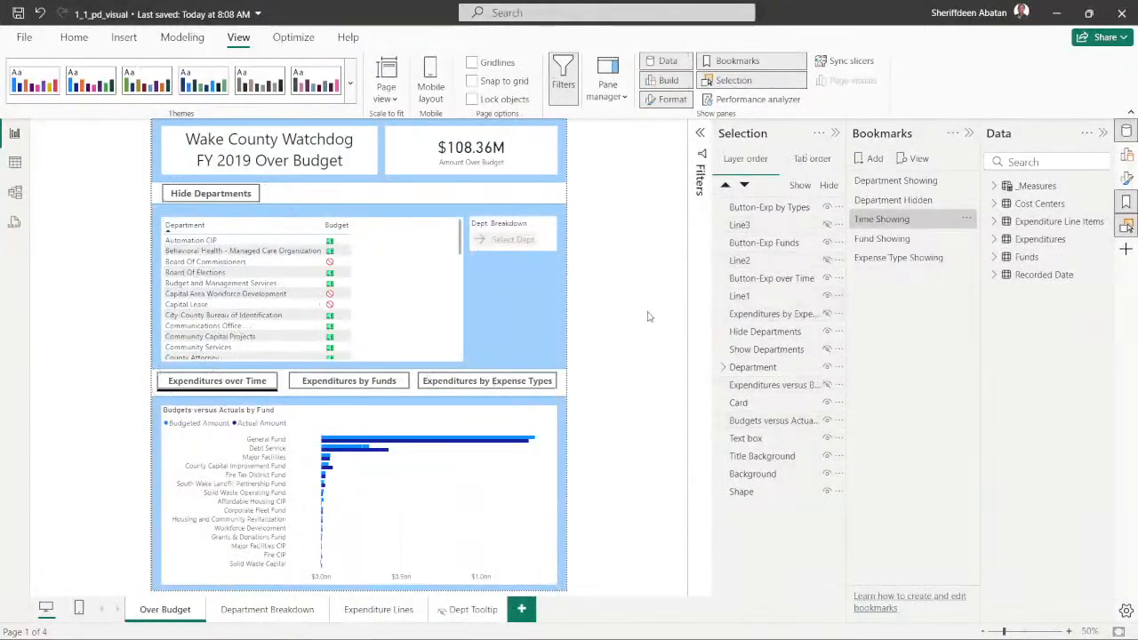
- Switch between the Fund, Time and Expense Type Showing bookmarks to check which chart and line each one displays
click(909, 240)
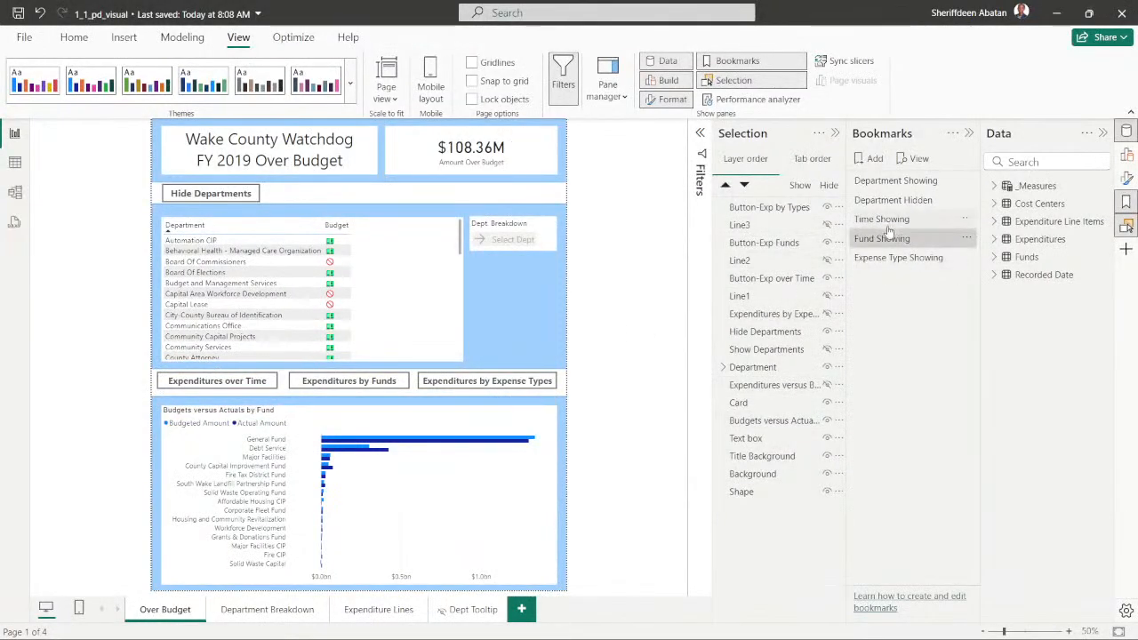
click(892, 220)
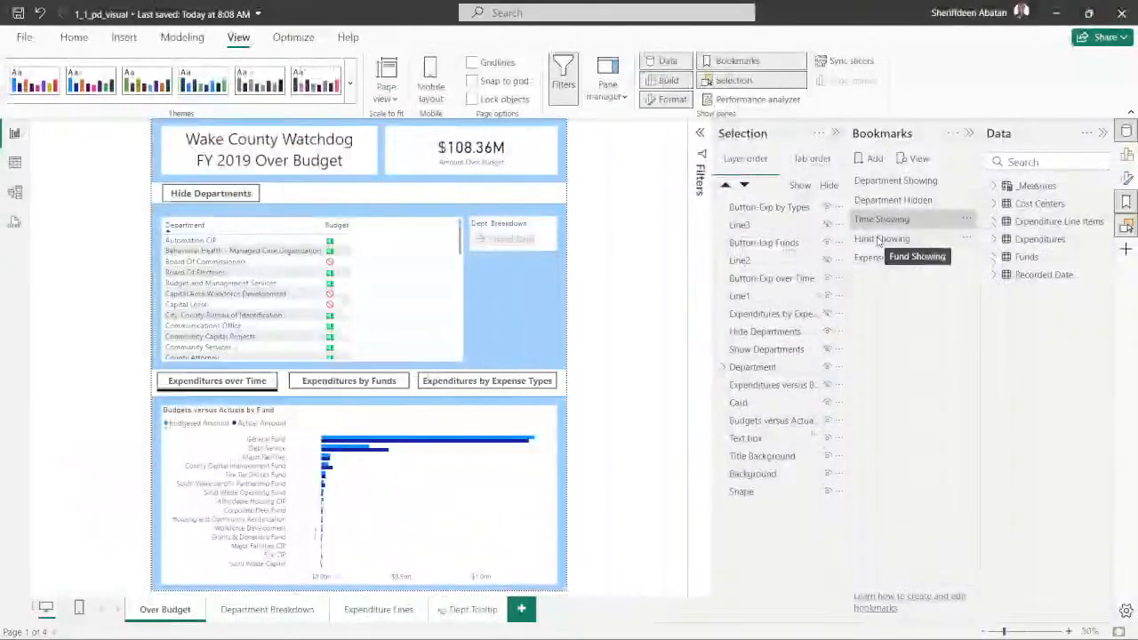
click(881, 240)
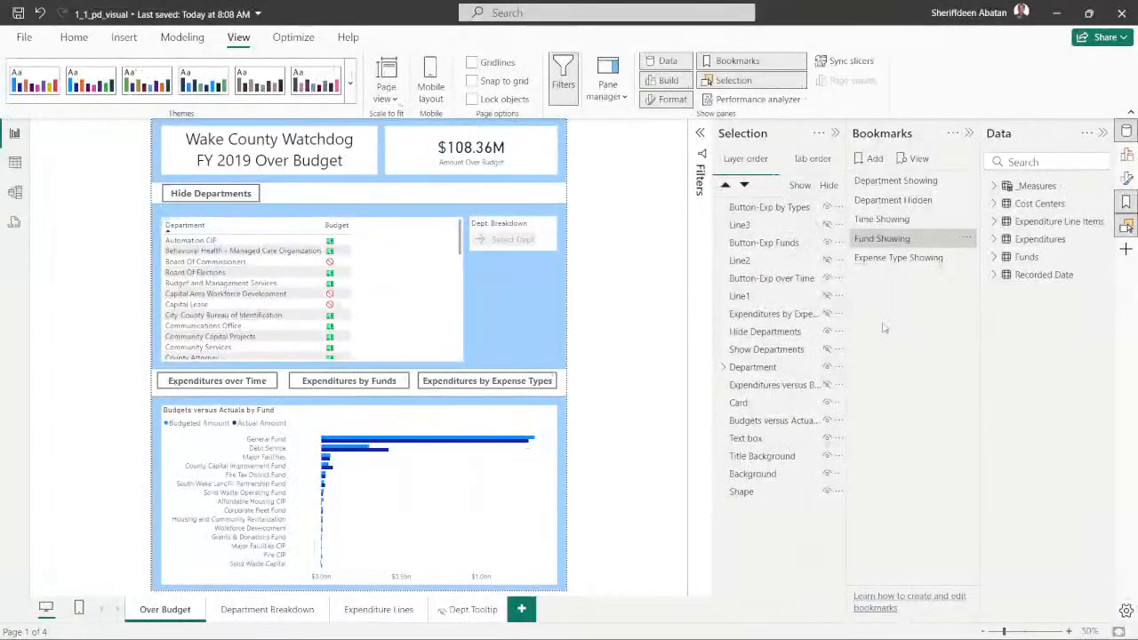
click(889, 258)
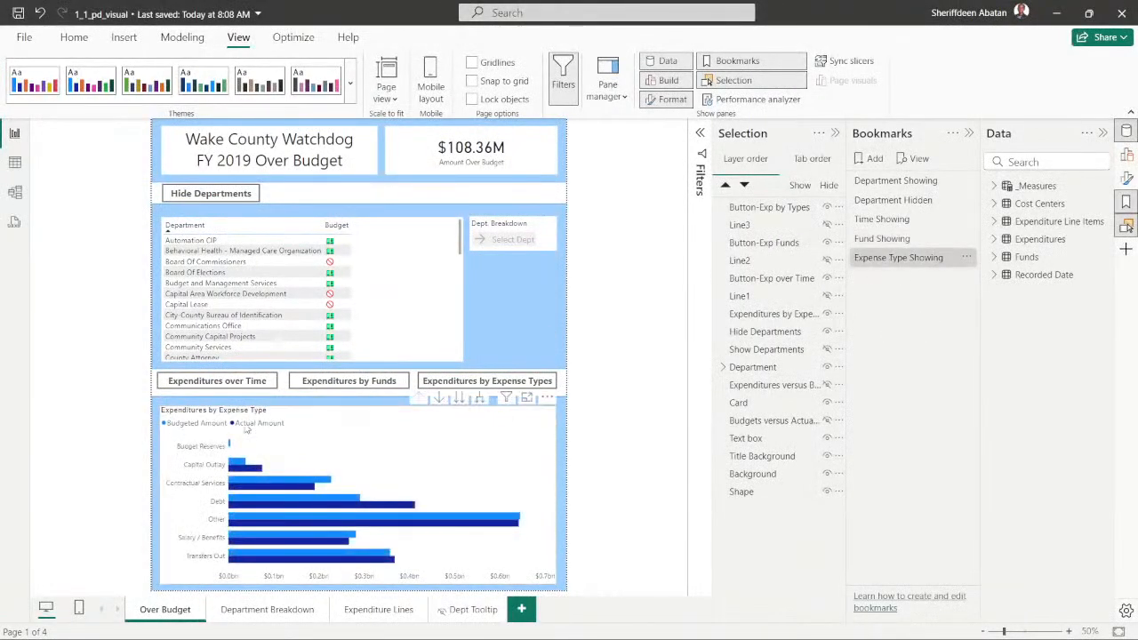
click(875, 239)
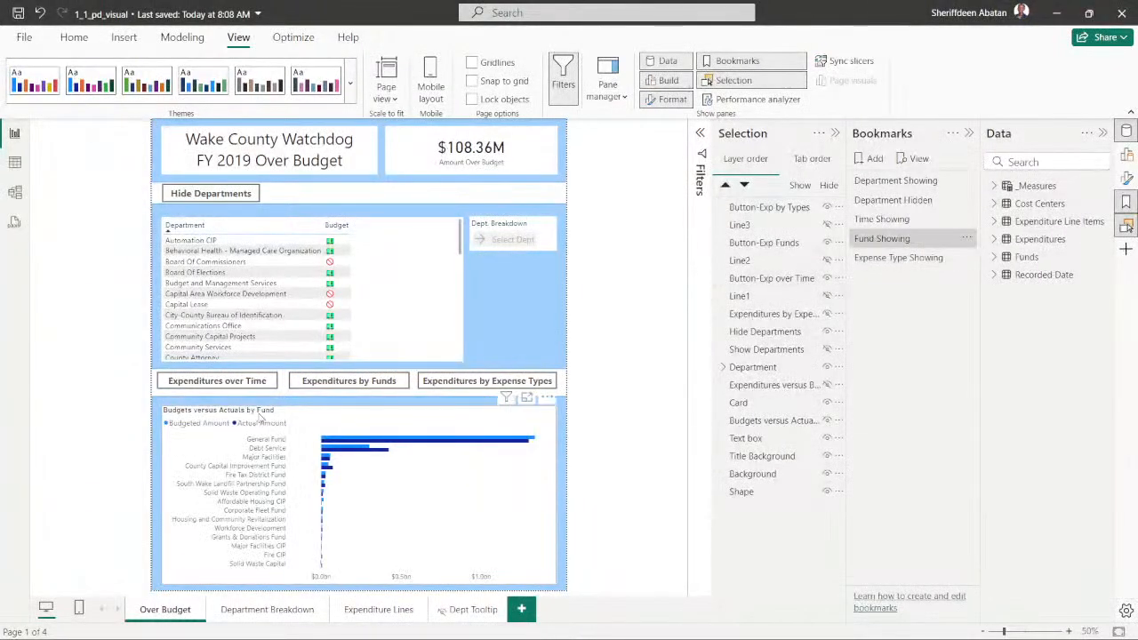
- Apply the Time Showing bookmark, hide the Budgets versus Actuals by Fund chart, and show Expenditures versus Budgets over Time
click(882, 218)
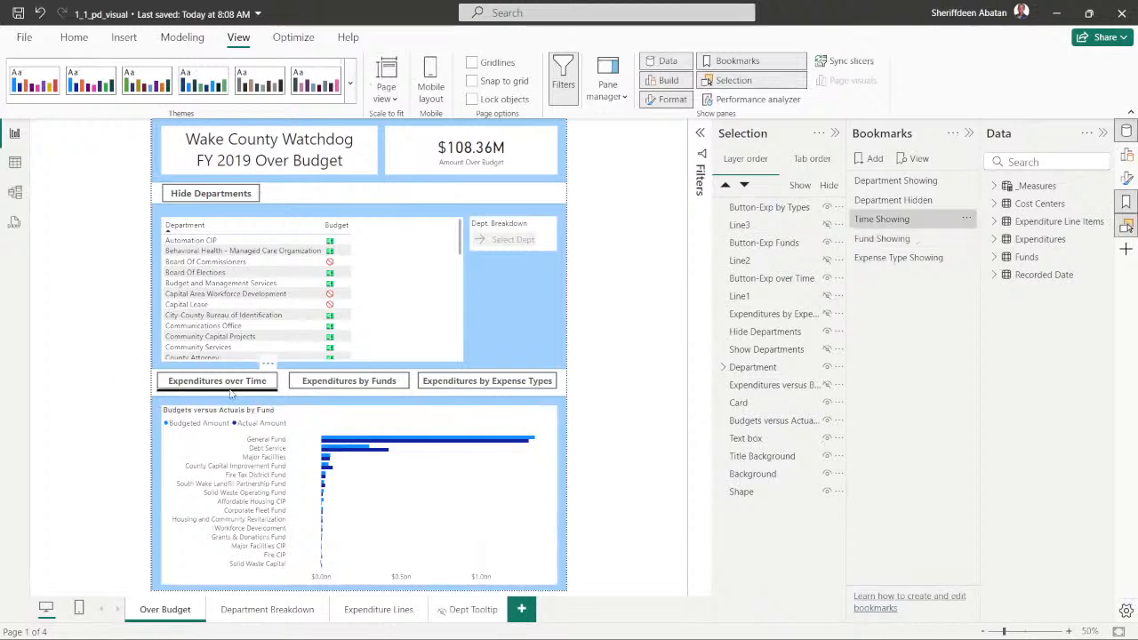
click(826, 420)
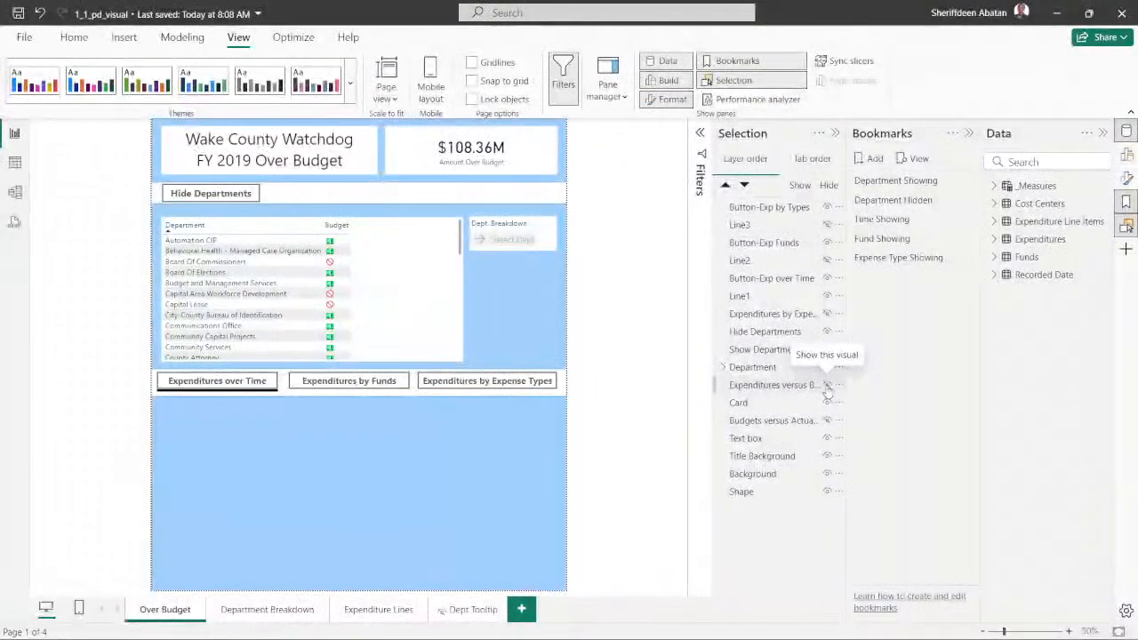
click(827, 385)
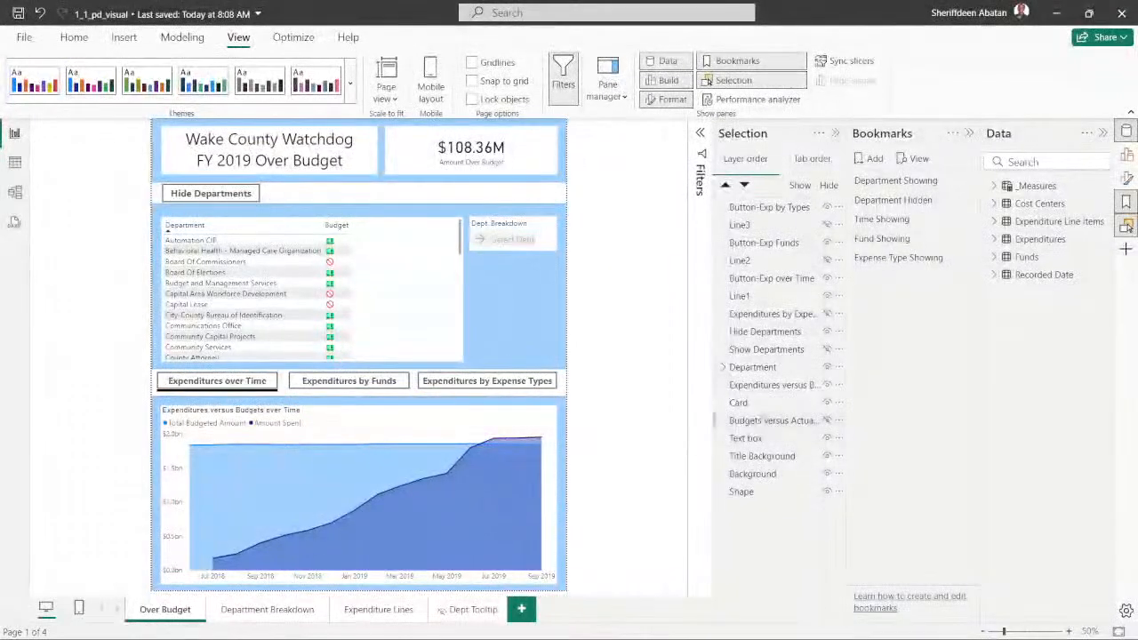
- Select the fund, over-time and expense-type charts together with Line1, Line2 and Line3
click(770, 420)
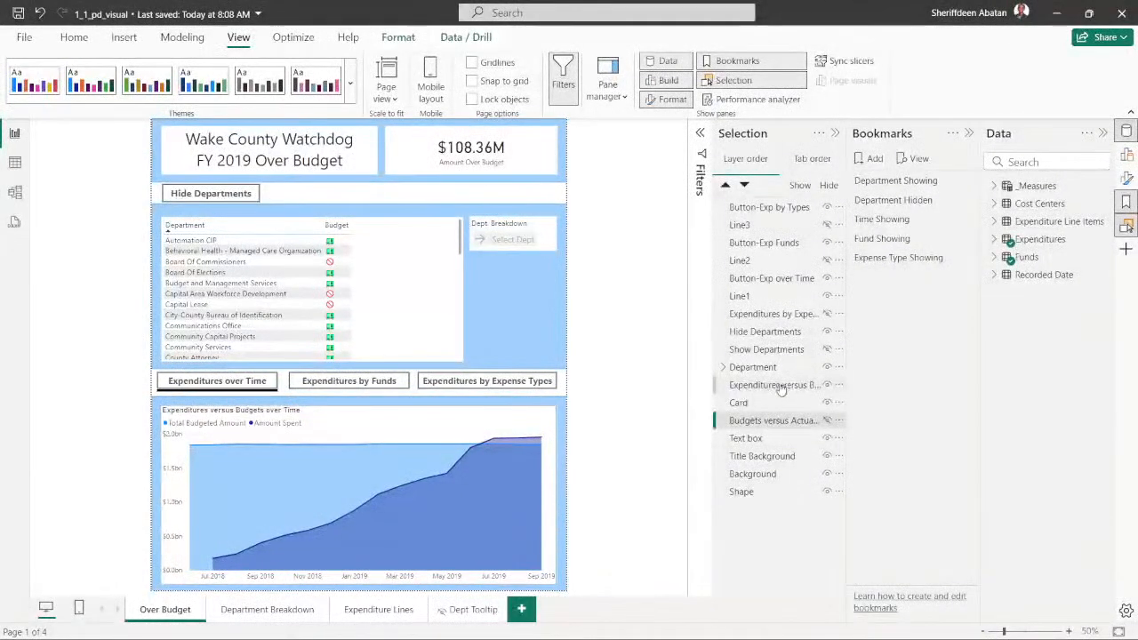
ctrl+click(779, 385)
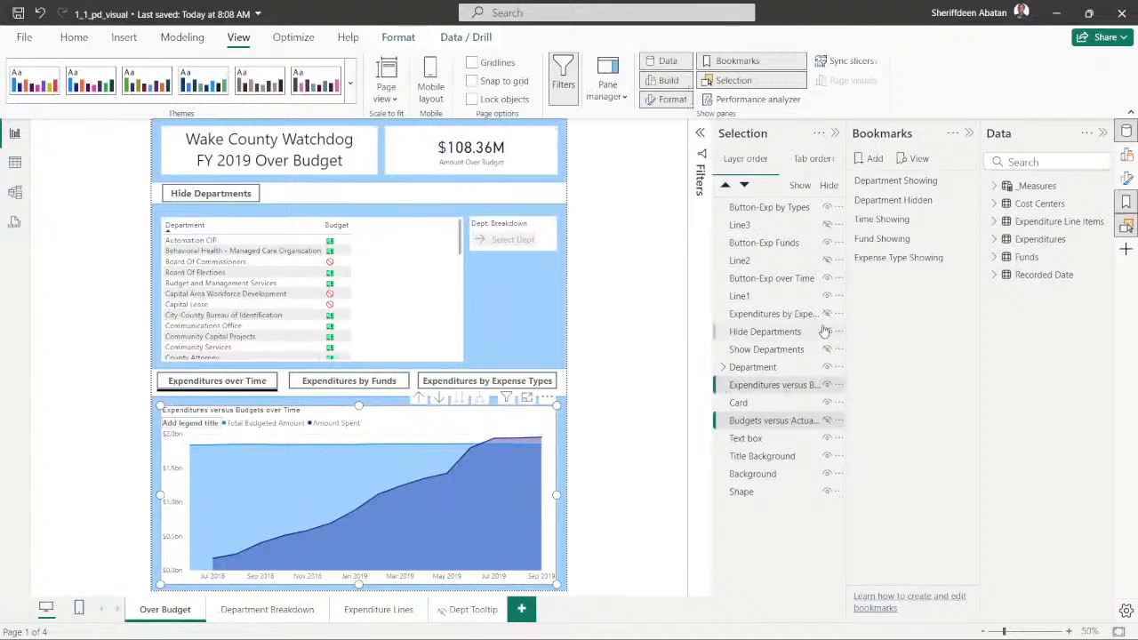
ctrl+click(763, 315)
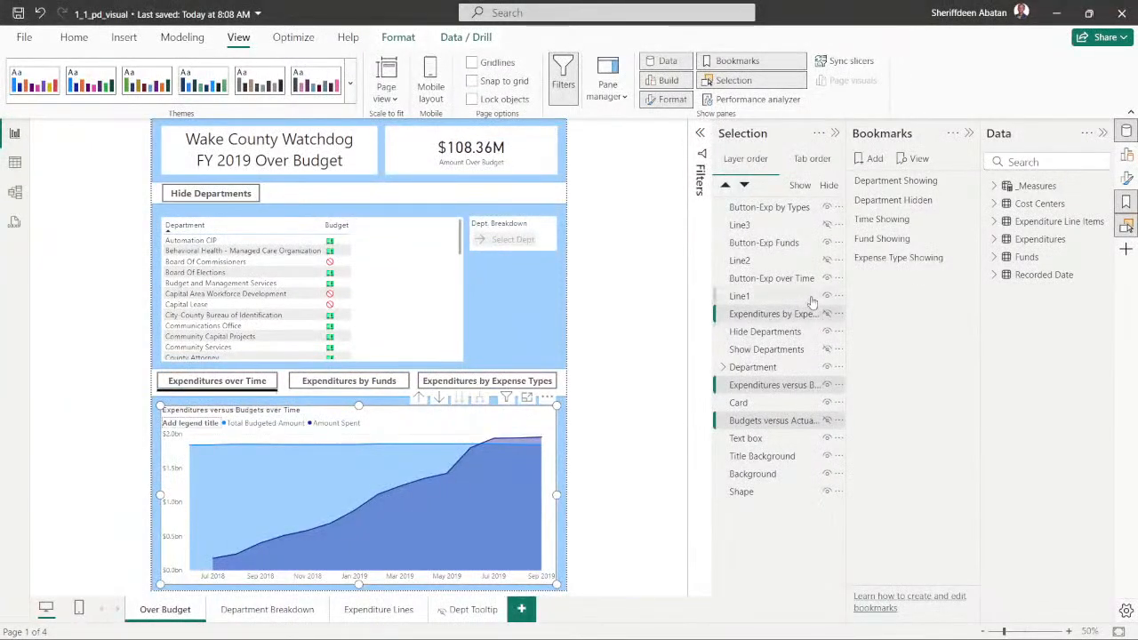
ctrl+click(769, 296)
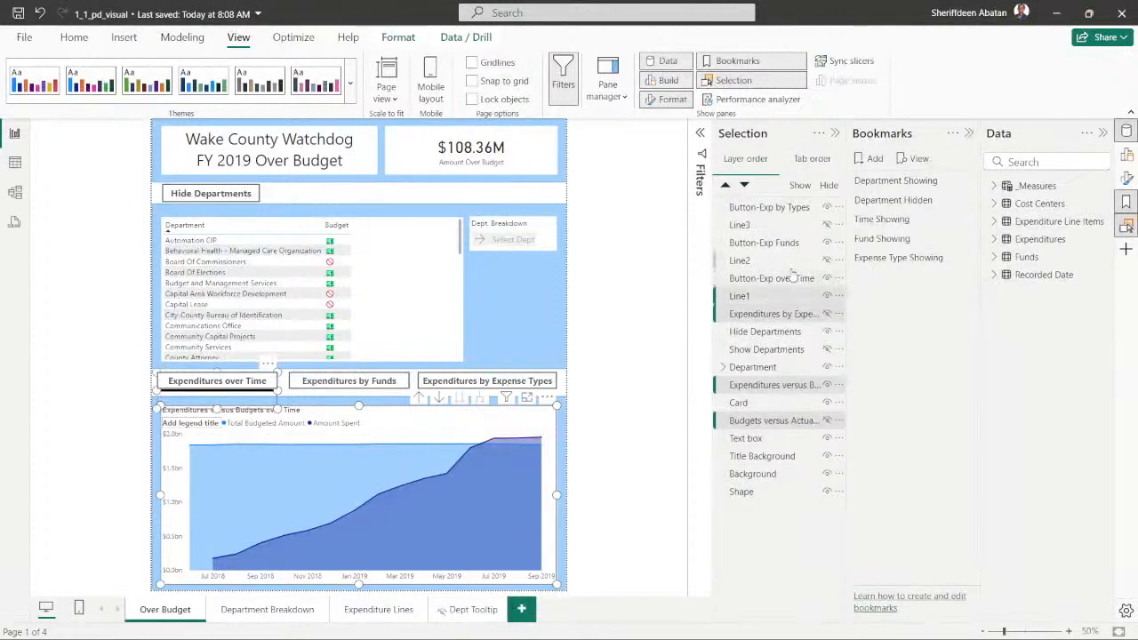
ctrl+click(771, 261)
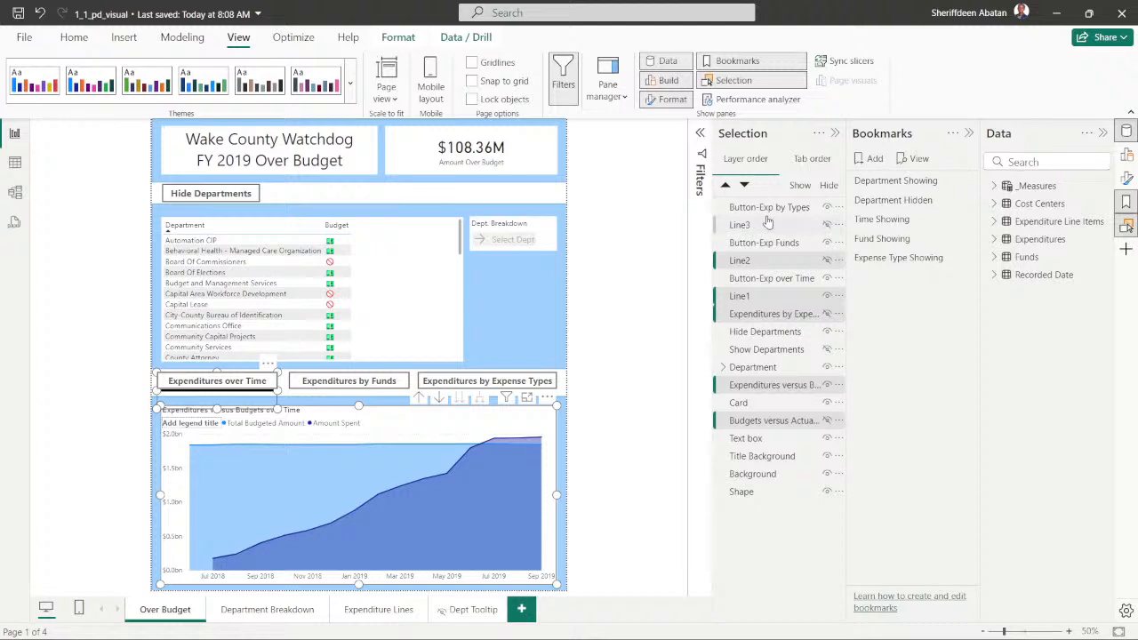
ctrl+click(766, 226)
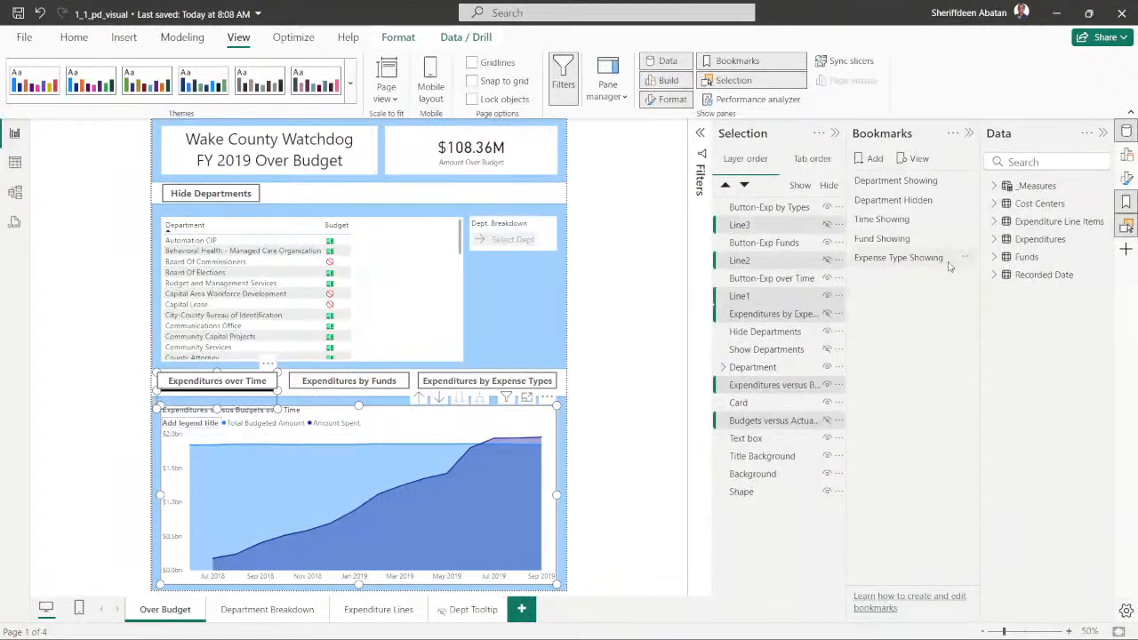
- Keep the Time Showing bookmark restricted to selected visuals, update it with the current state, and clear the selection
click(966, 221)
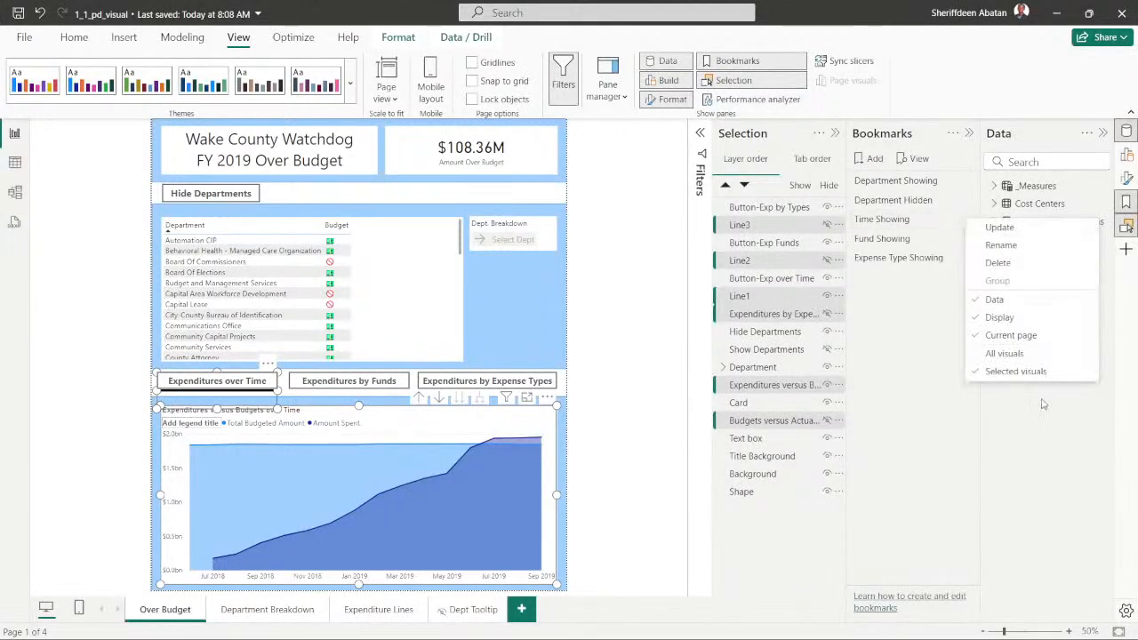
click(1002, 373)
click(966, 222)
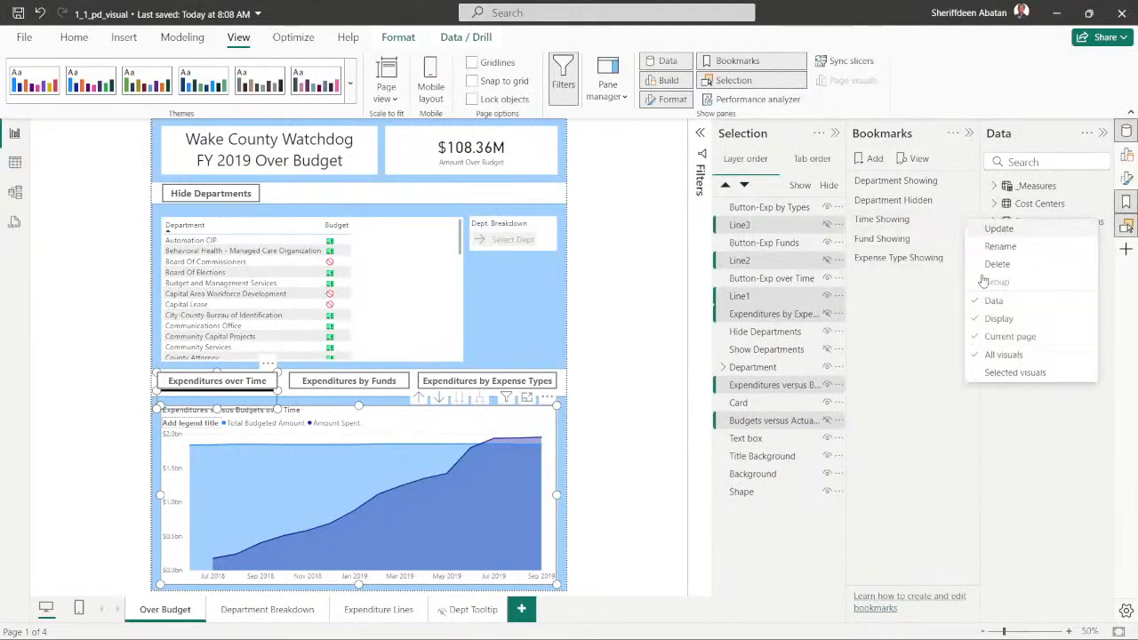
click(1011, 373)
click(966, 221)
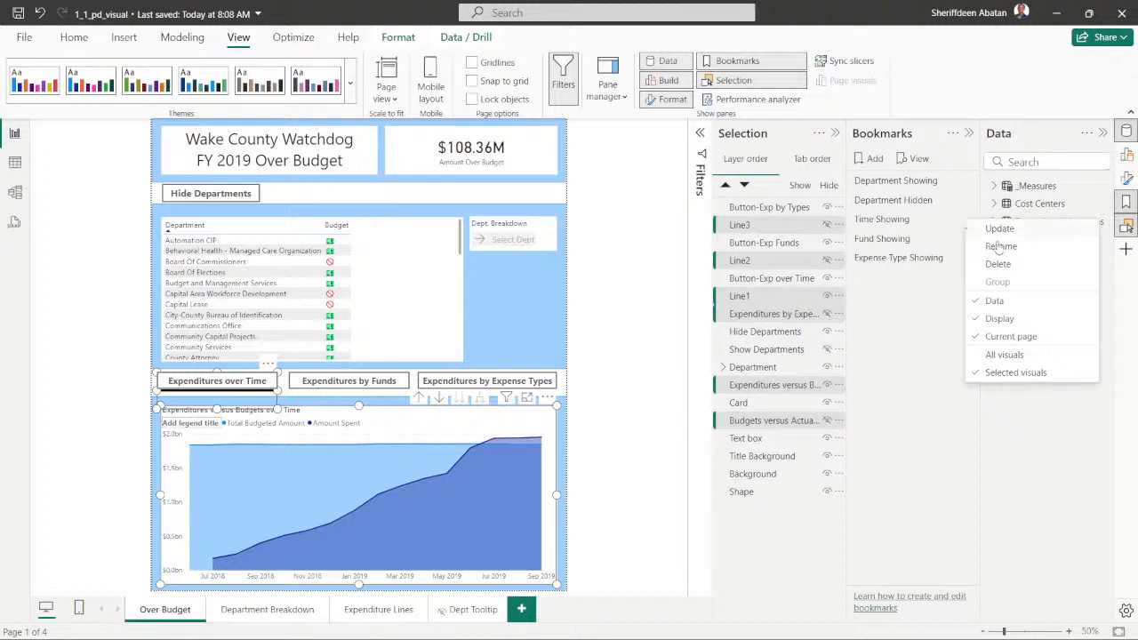
click(1000, 231)
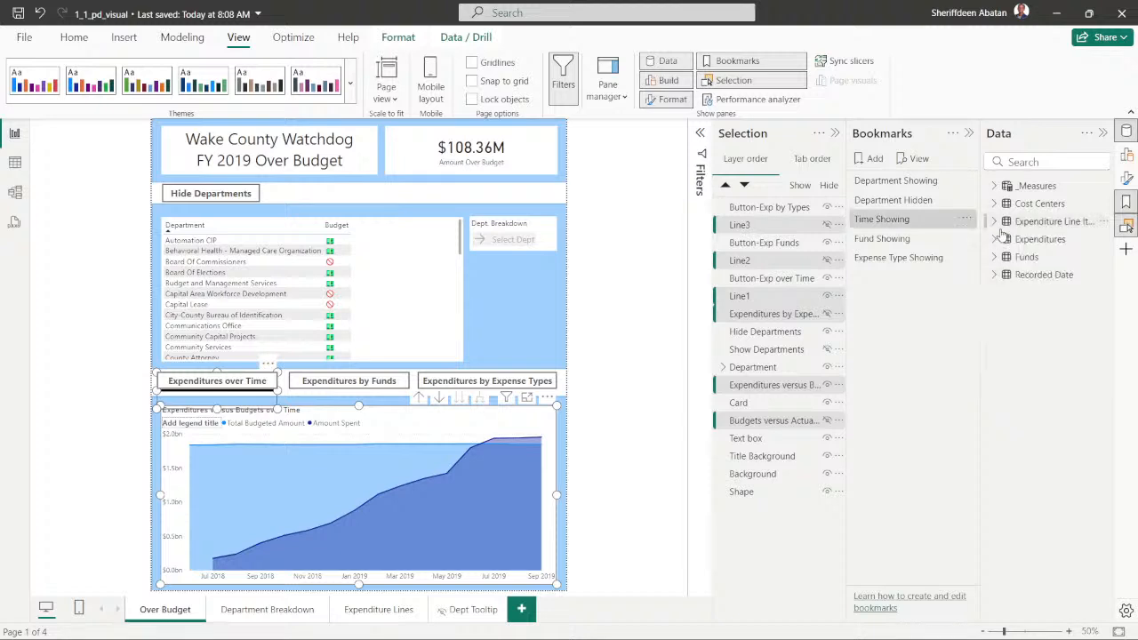
click(612, 350)
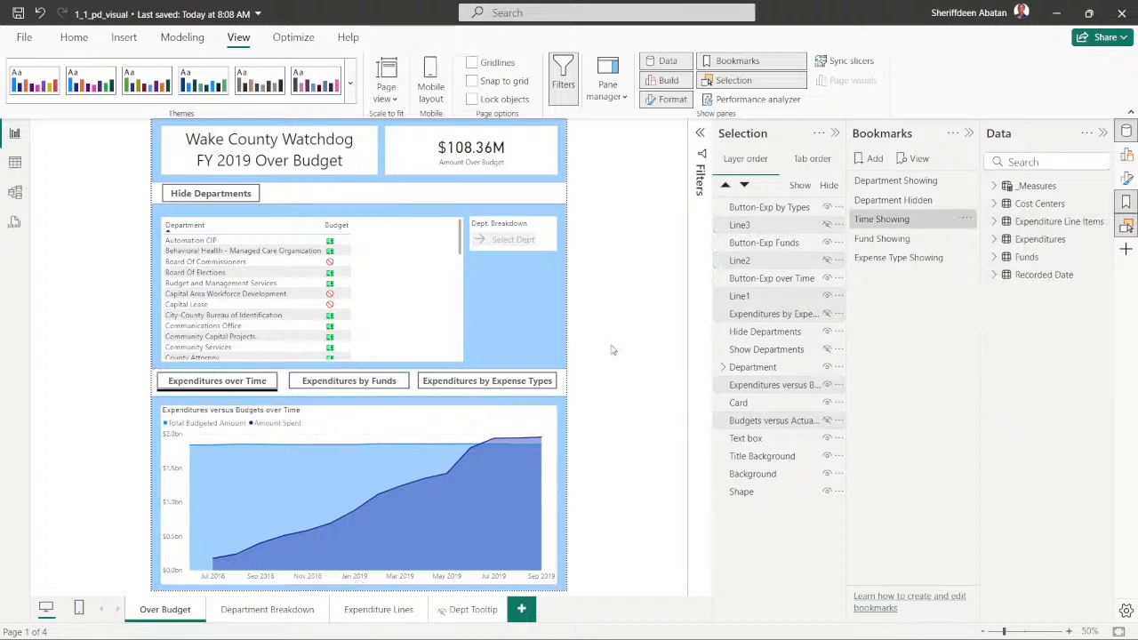
- Preview the Fund Showing and Time Showing bookmarks to compare their charts and lines
click(886, 239)
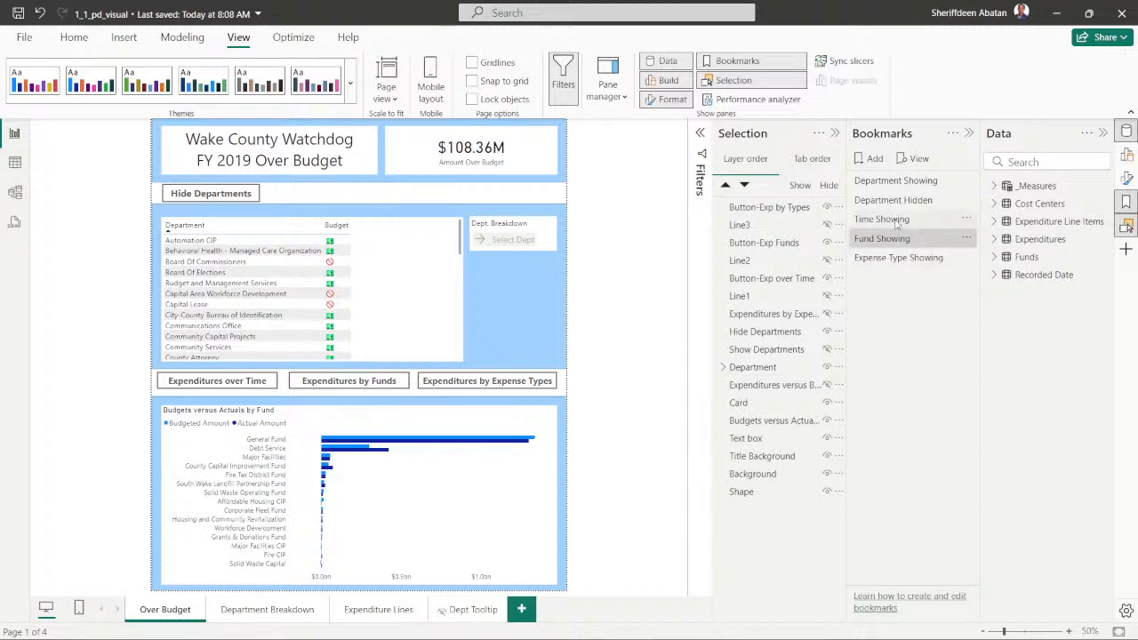
click(894, 221)
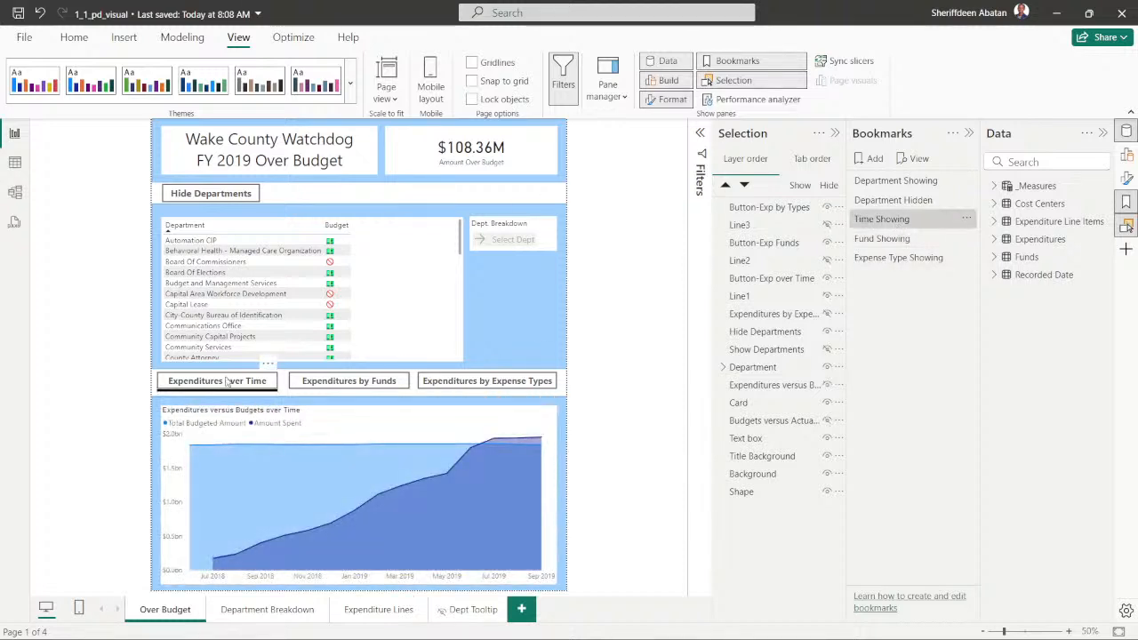
- Apply the Fund Showing bookmark, show Line2, and select Line3, Line2 and the expense-type, over-time and fund charts
click(893, 239)
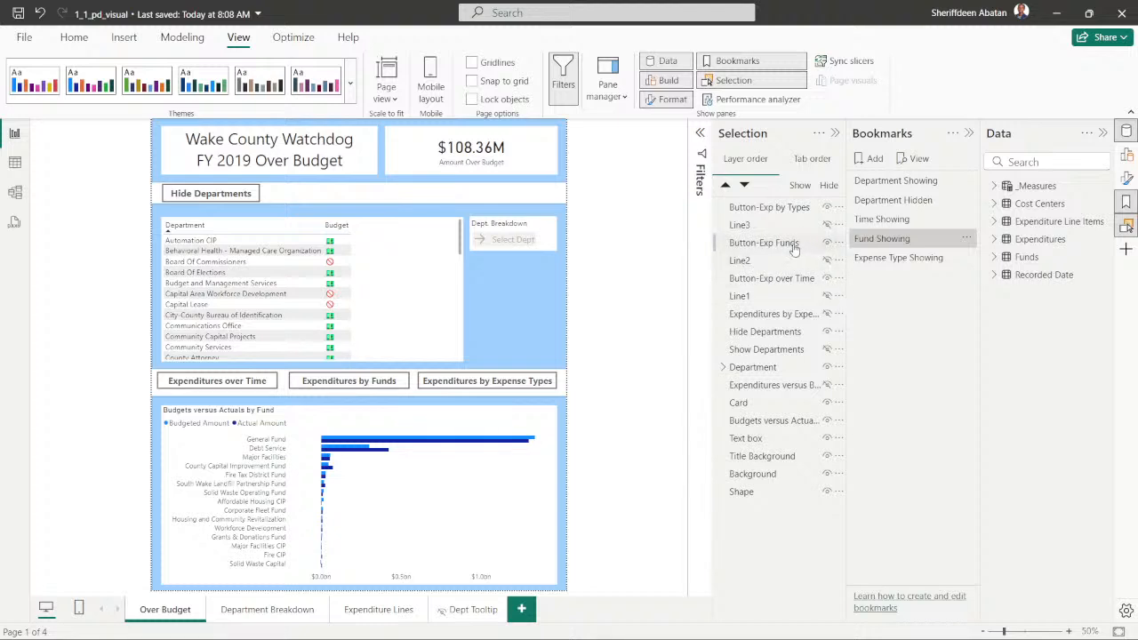
click(760, 227)
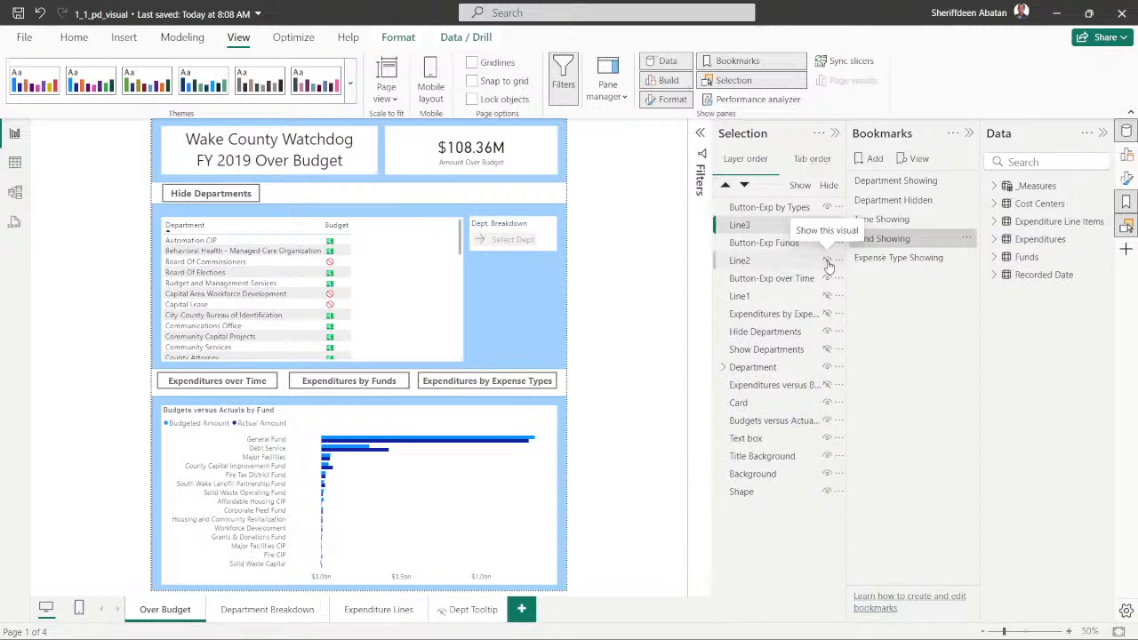
click(828, 261)
ctrl+click(756, 262)
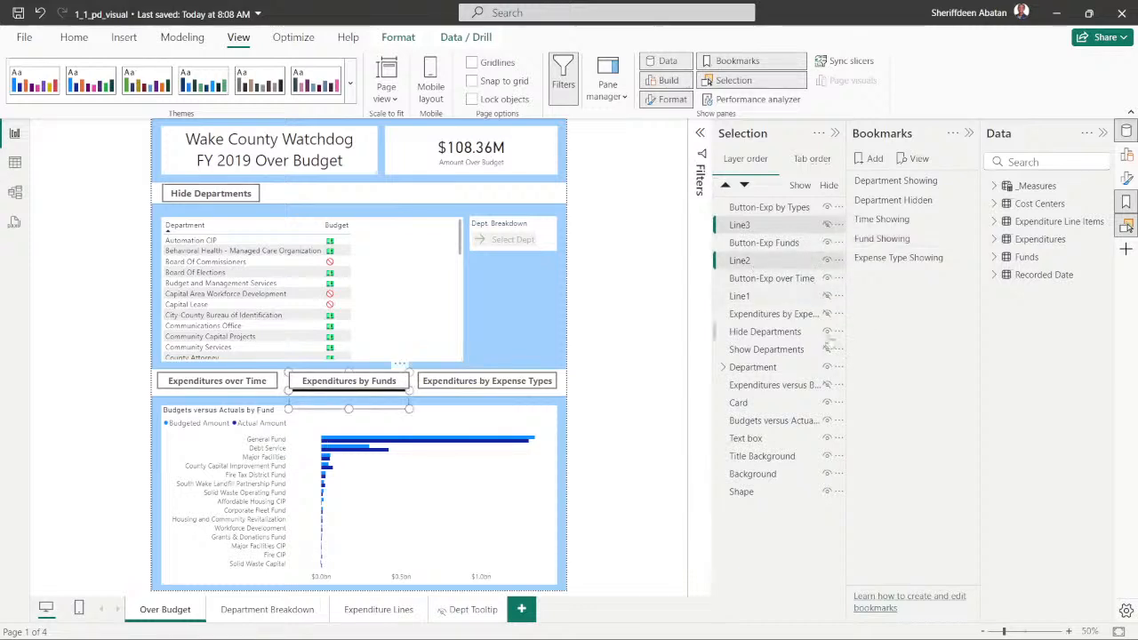
ctrl+click(770, 317)
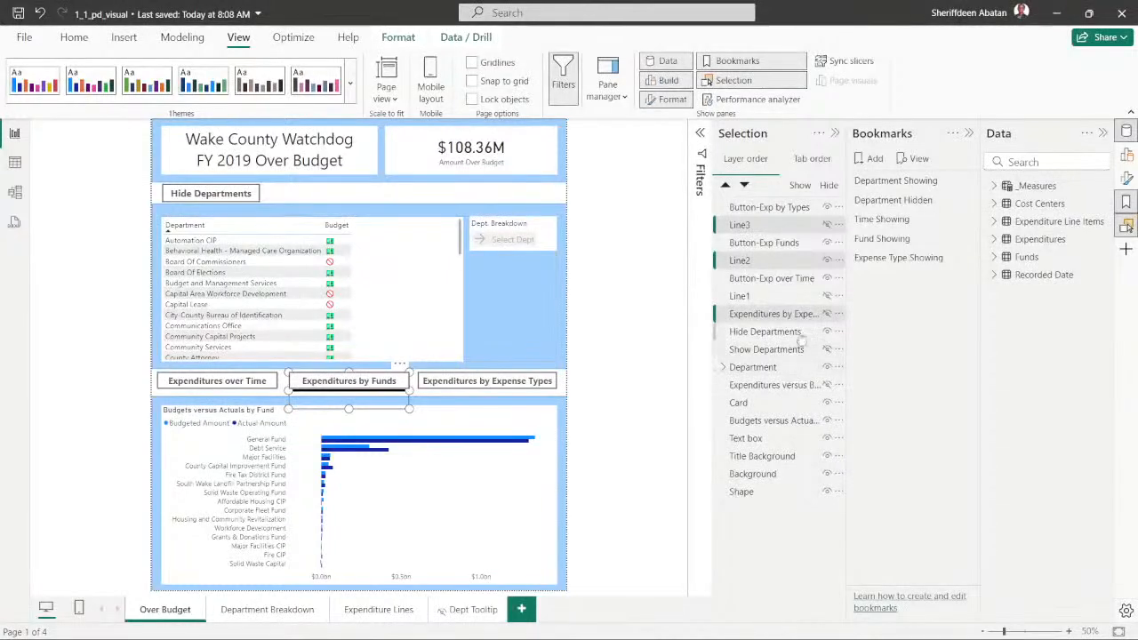
ctrl+click(770, 387)
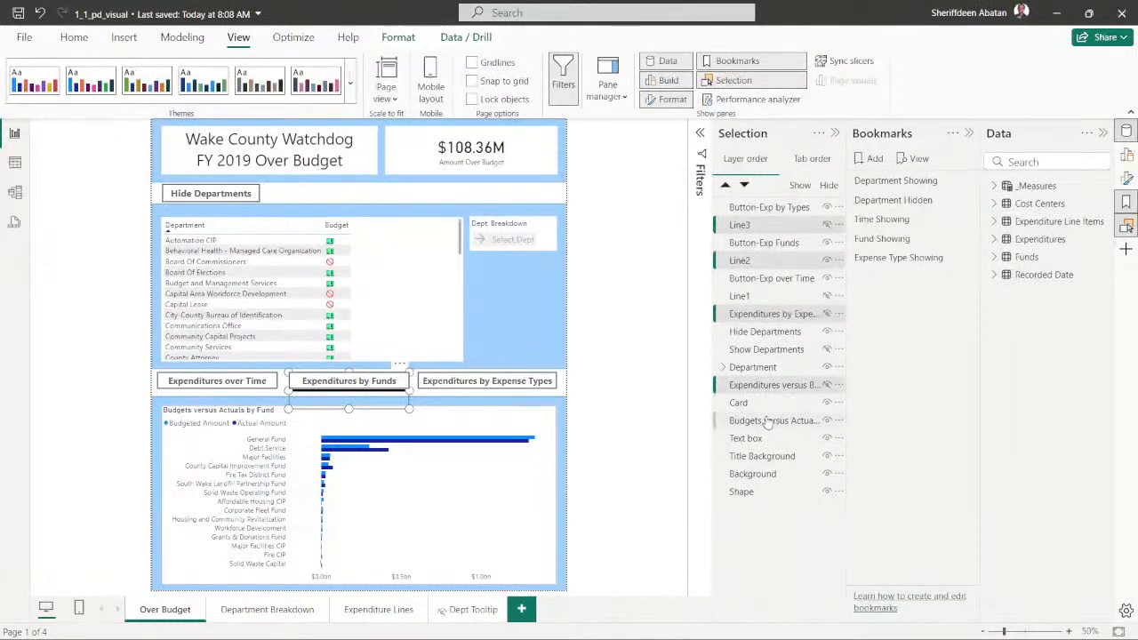
ctrl+click(767, 423)
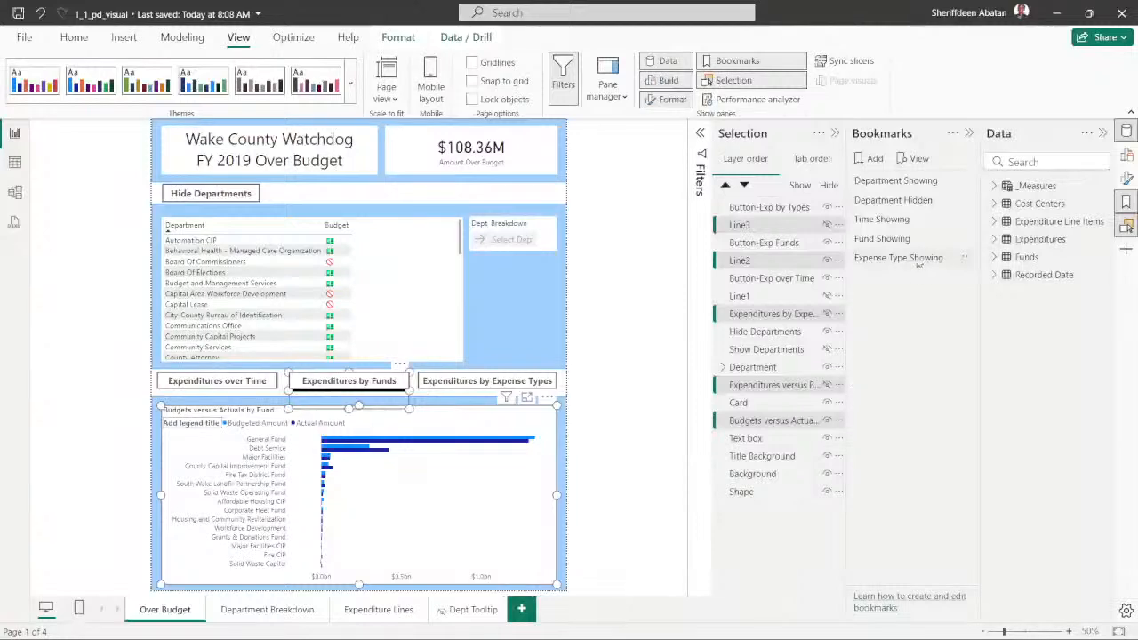
- Keep the Fund Showing bookmark restricted to selected visuals and update it, then clear the selection and switch to Time Showing as a check
click(965, 238)
click(1002, 387)
click(968, 242)
click(1023, 391)
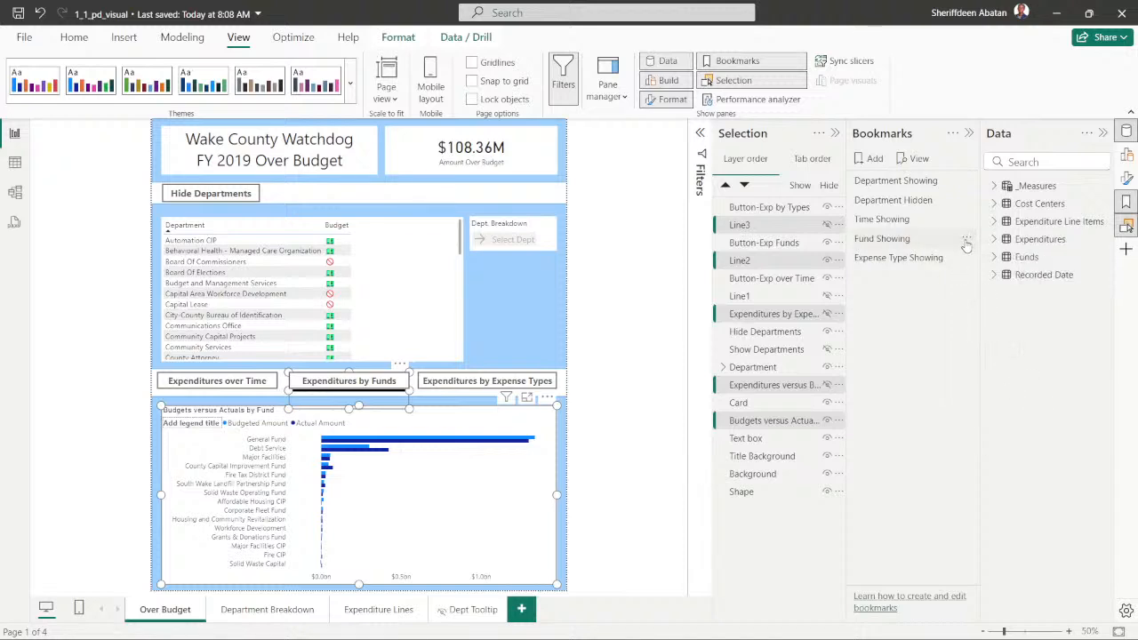
click(966, 240)
click(990, 251)
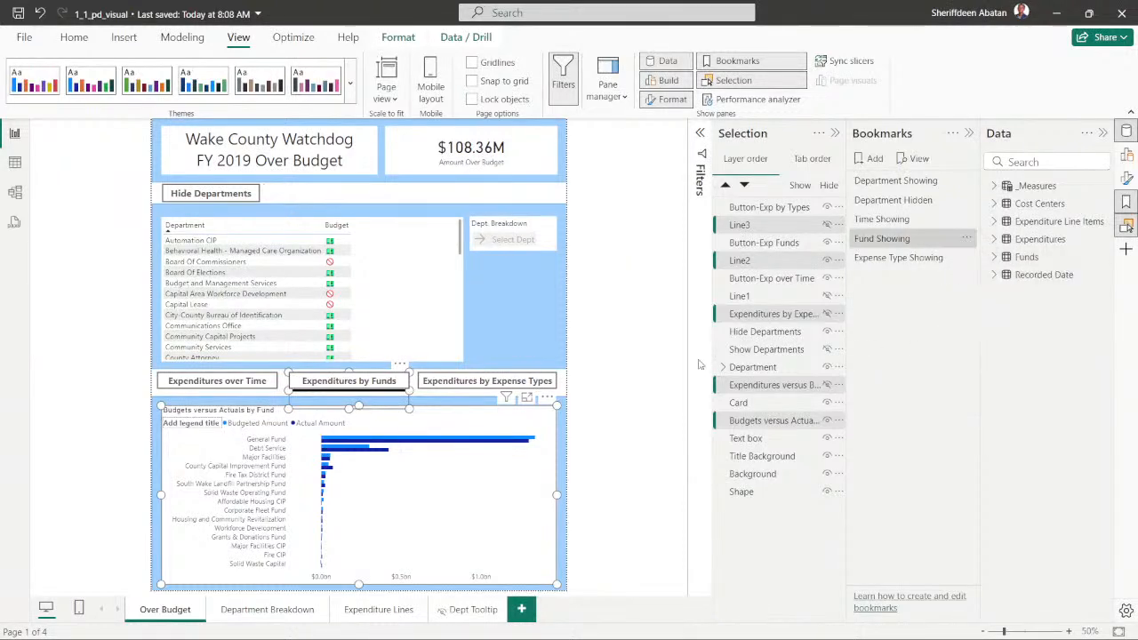
click(648, 356)
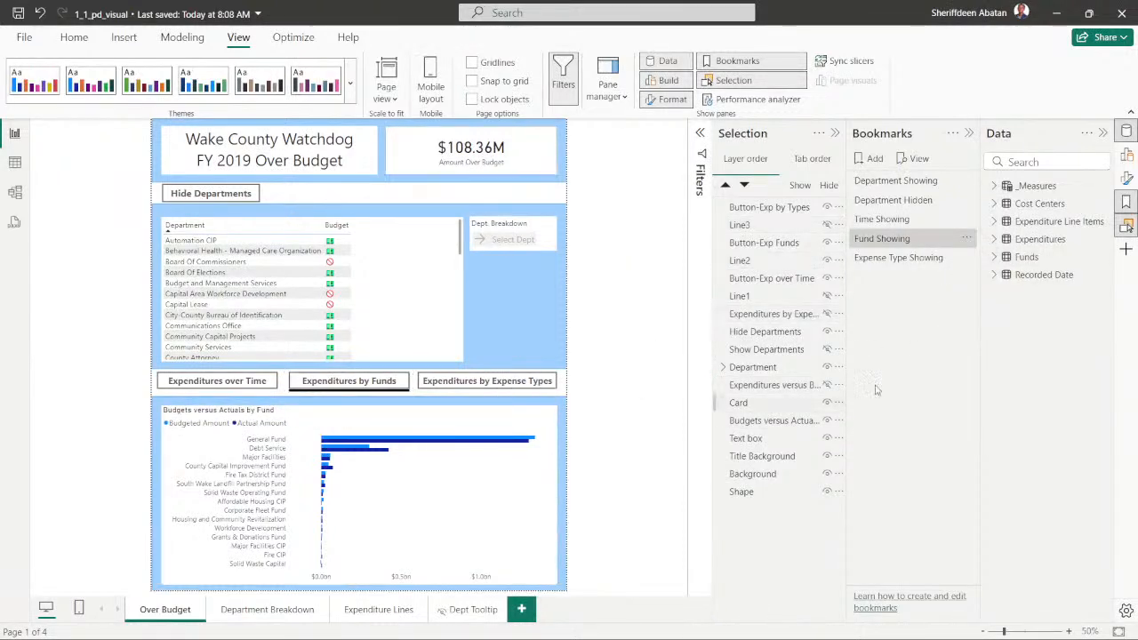
click(892, 222)
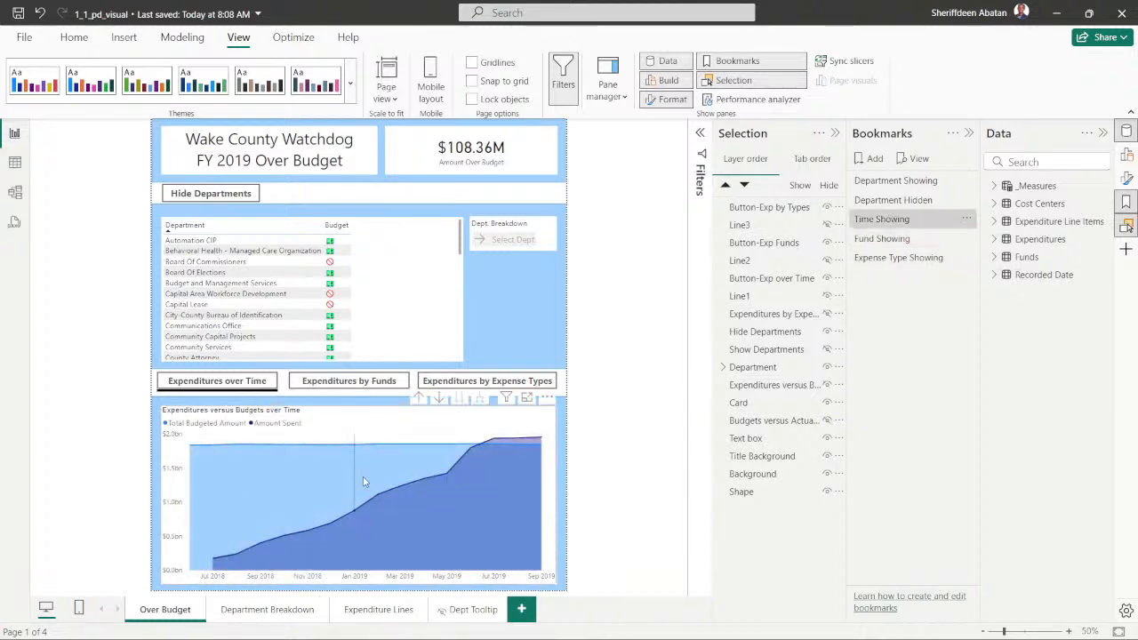
- Apply the Fund Showing bookmark, hide Line1, and select Line3, Line1 and the expense-type, over-time and fund charts
click(880, 239)
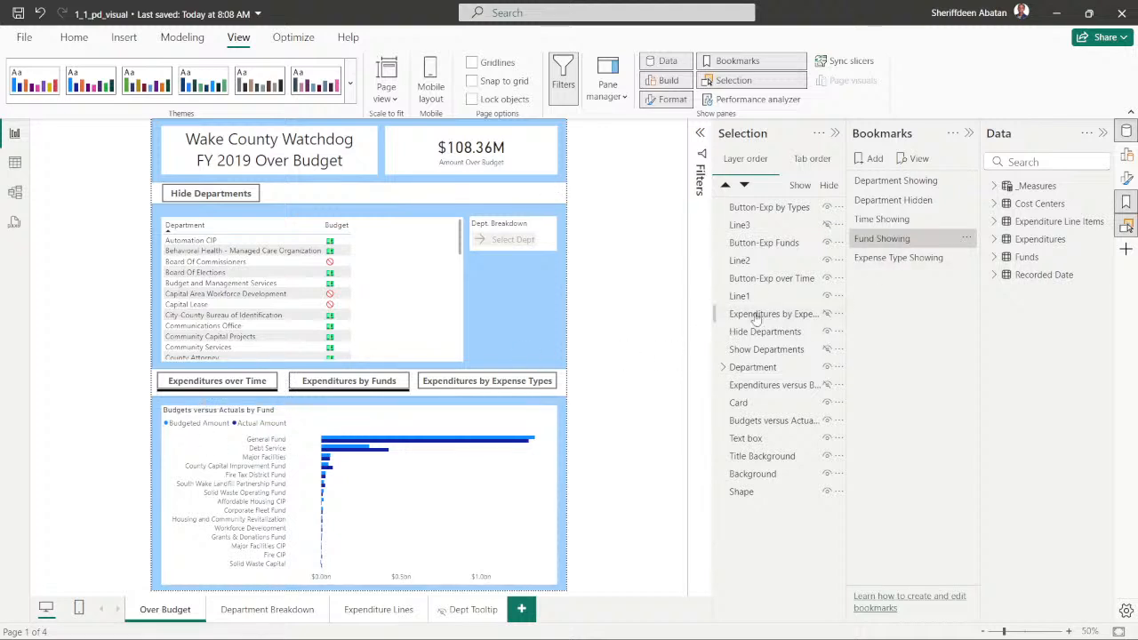
click(760, 227)
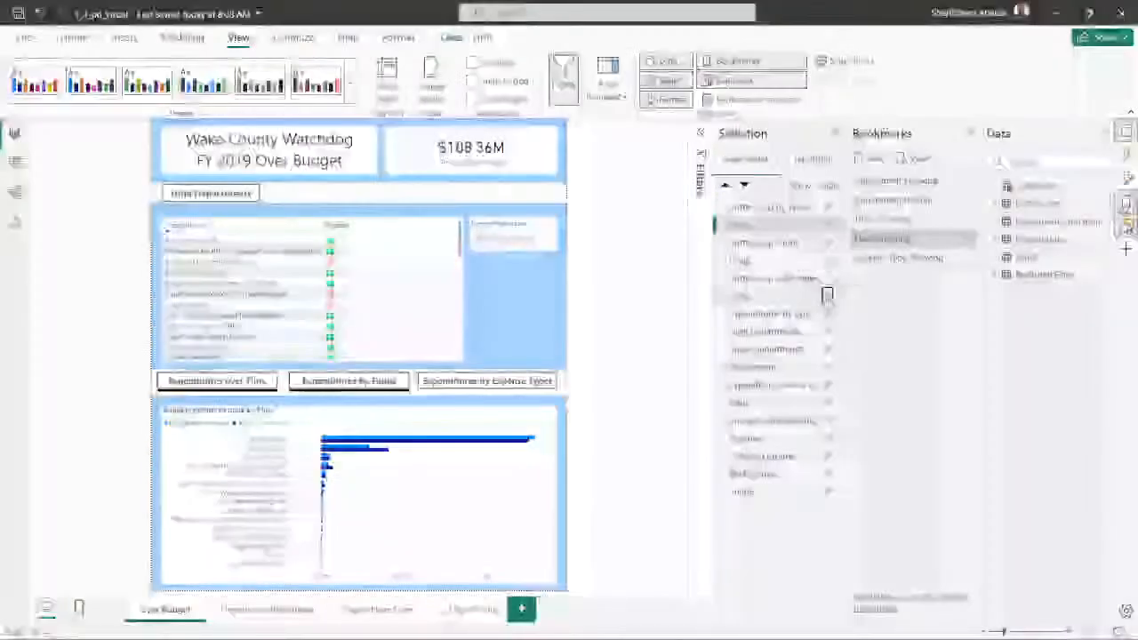
ctrl+click(757, 300)
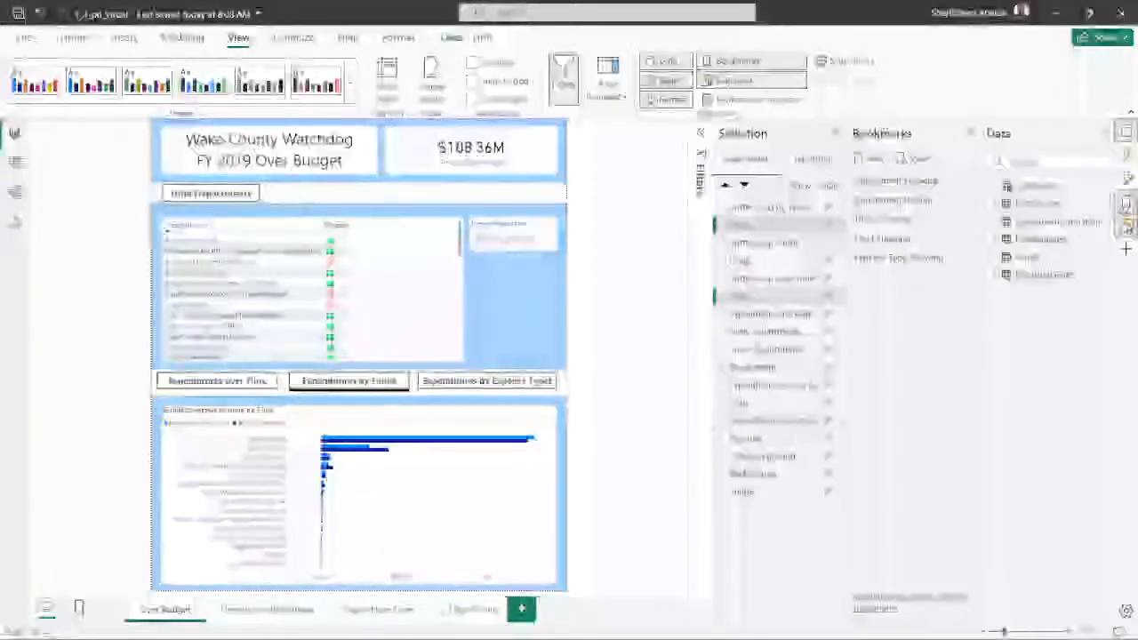
ctrl+click(772, 316)
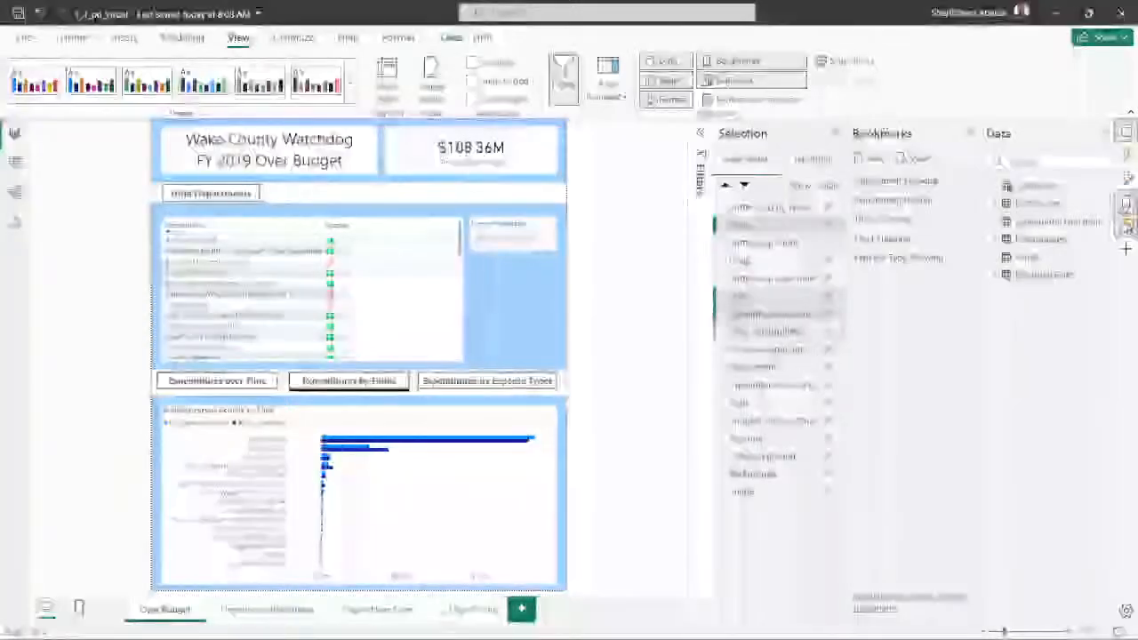
ctrl+click(796, 391)
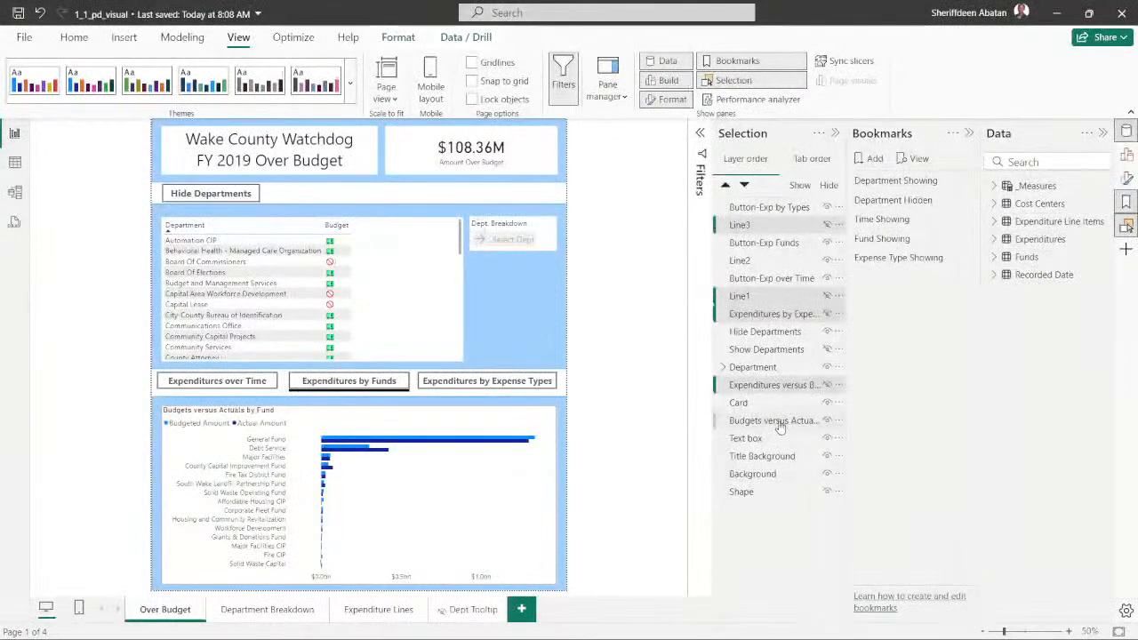
ctrl+click(777, 425)
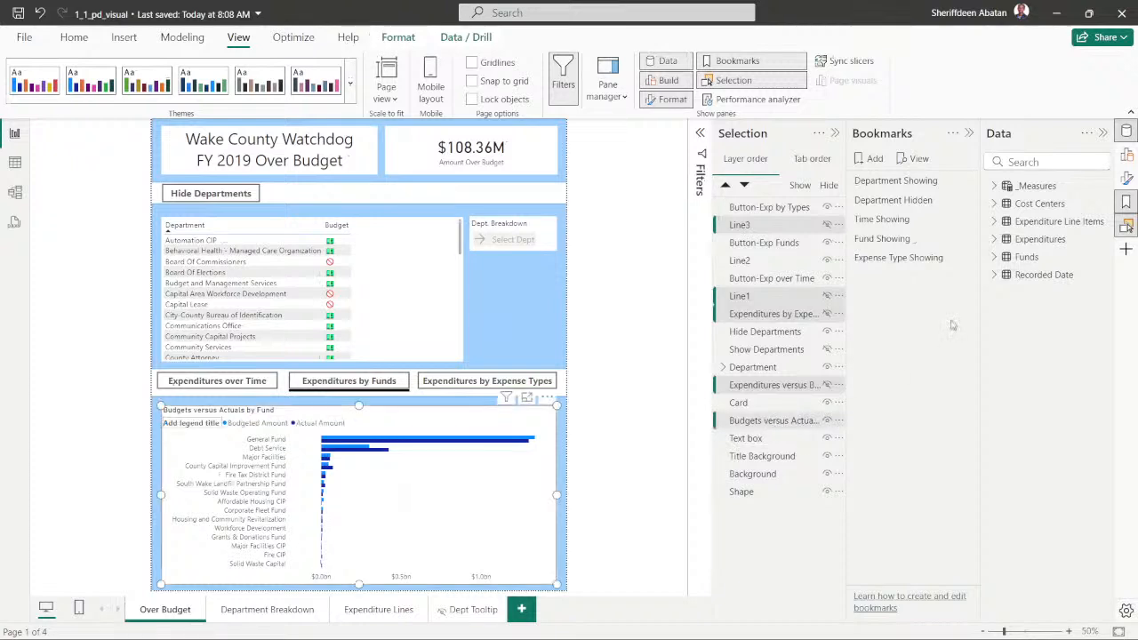
- Update the Fund Showing bookmark for the newly selected visuals only, then deselect everything and preview the Time Showing bookmark
click(967, 240)
click(1011, 390)
click(967, 240)
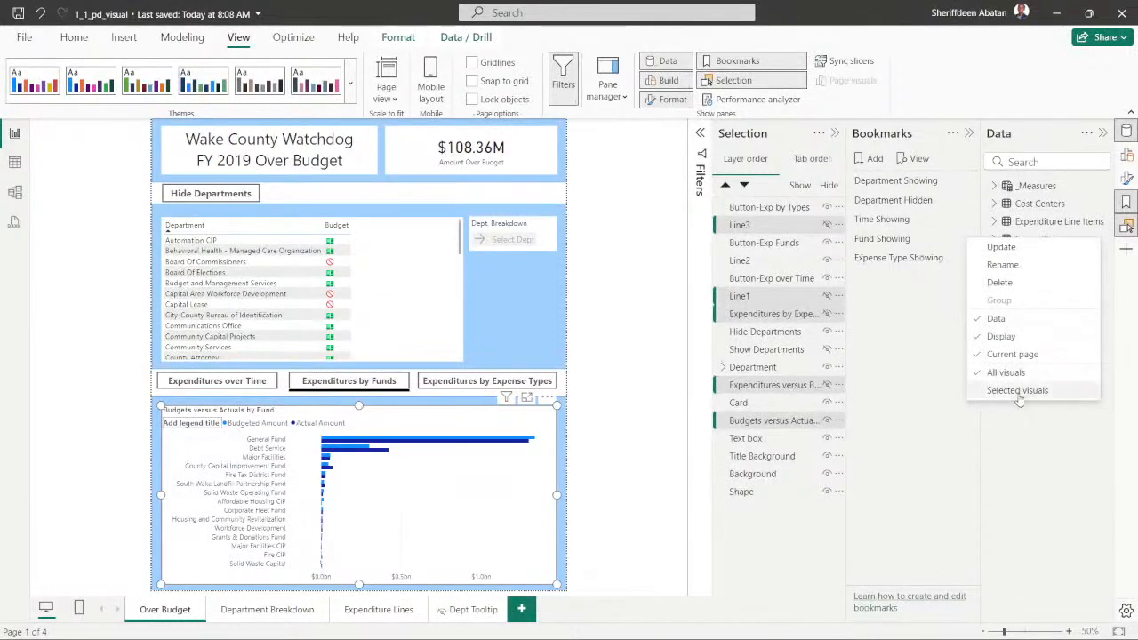
click(1019, 399)
click(967, 241)
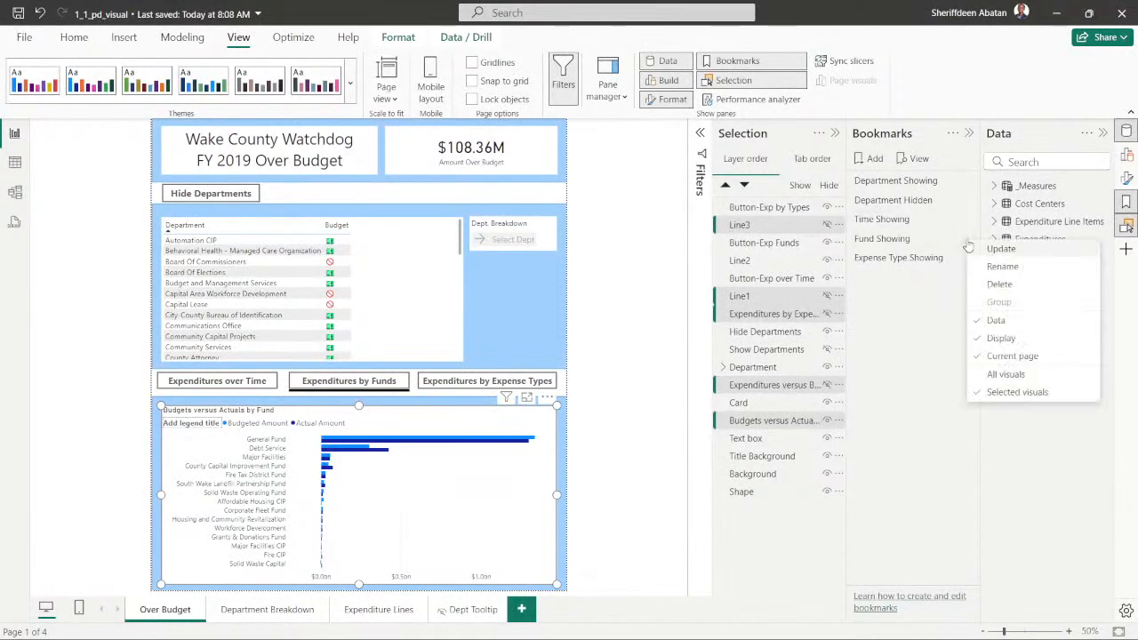
click(993, 251)
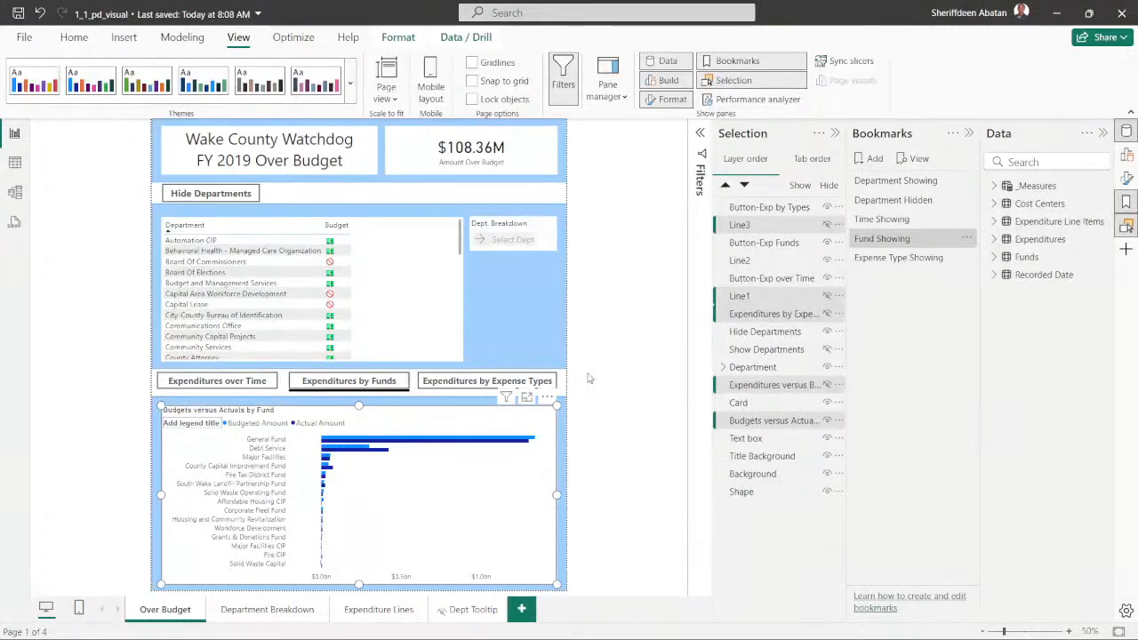
click(626, 364)
click(884, 219)
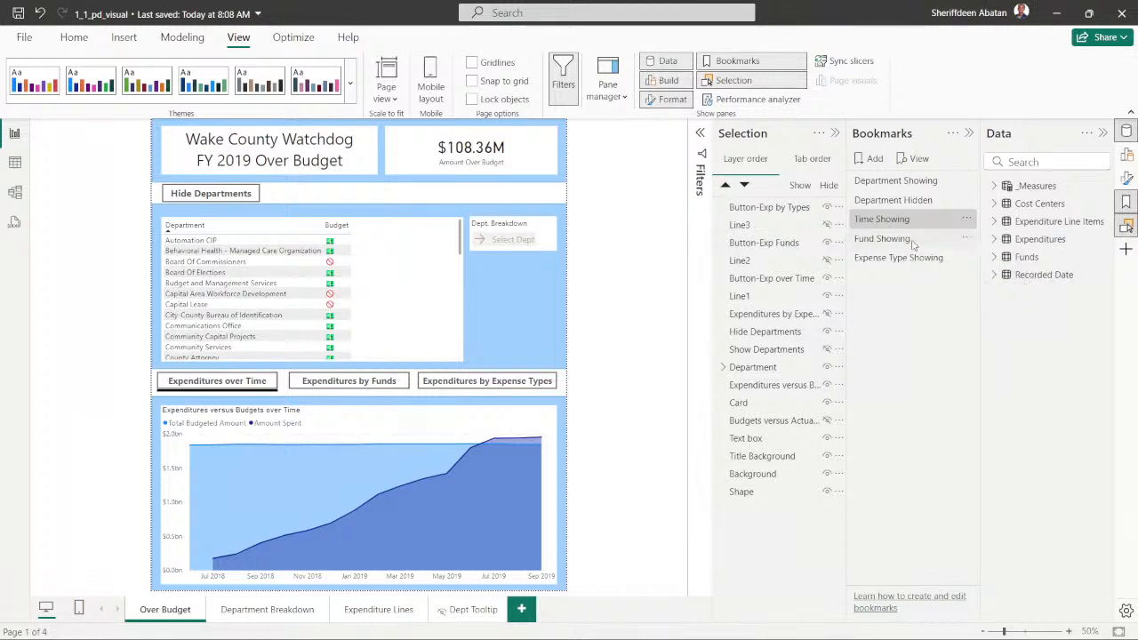
- Apply the Fund Showing bookmark again, show Line2, and start a multiple selection with Line3 and Line2
click(912, 241)
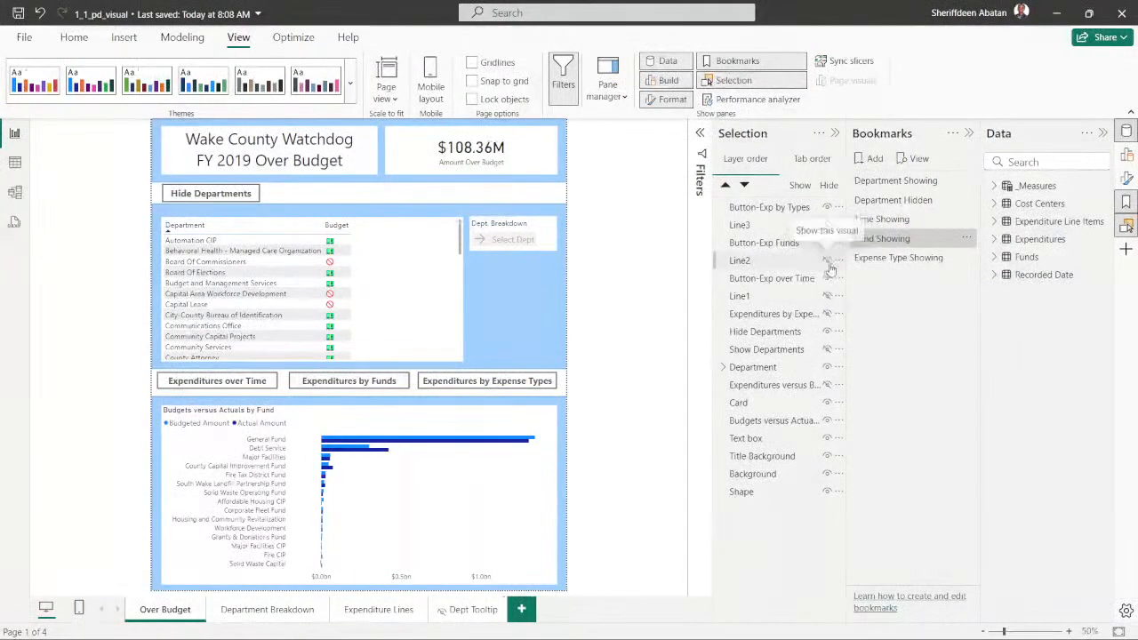
click(770, 227)
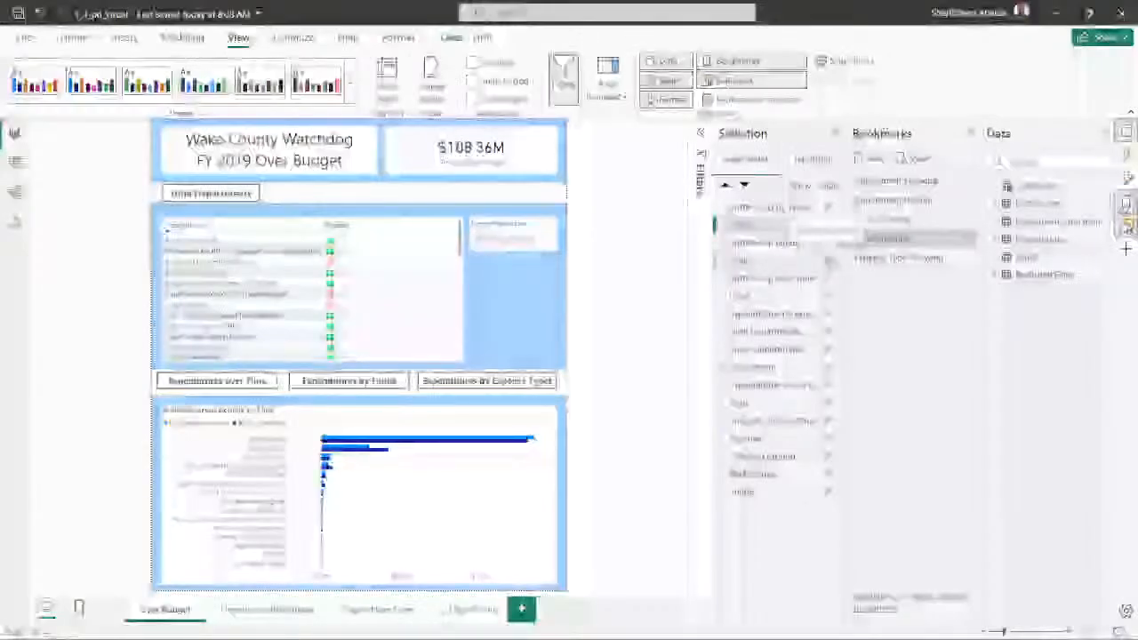
click(828, 261)
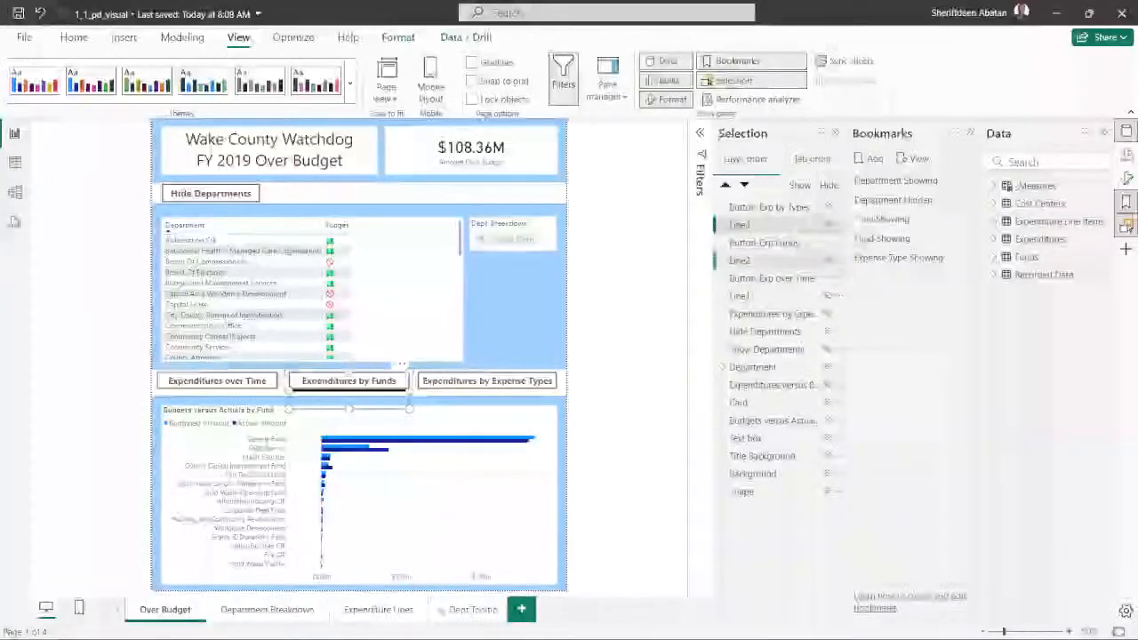
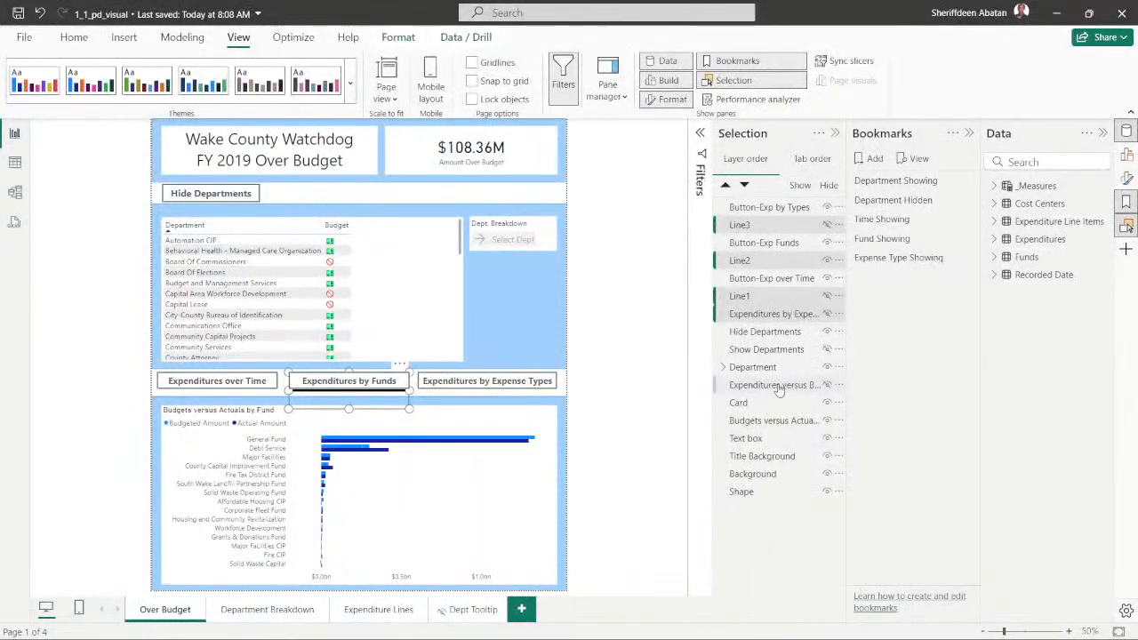
- Add the over-time and fund charts to the multiple selection, update the Fund Showing bookmark with it, and clear the selection
ctrl+click(773, 385)
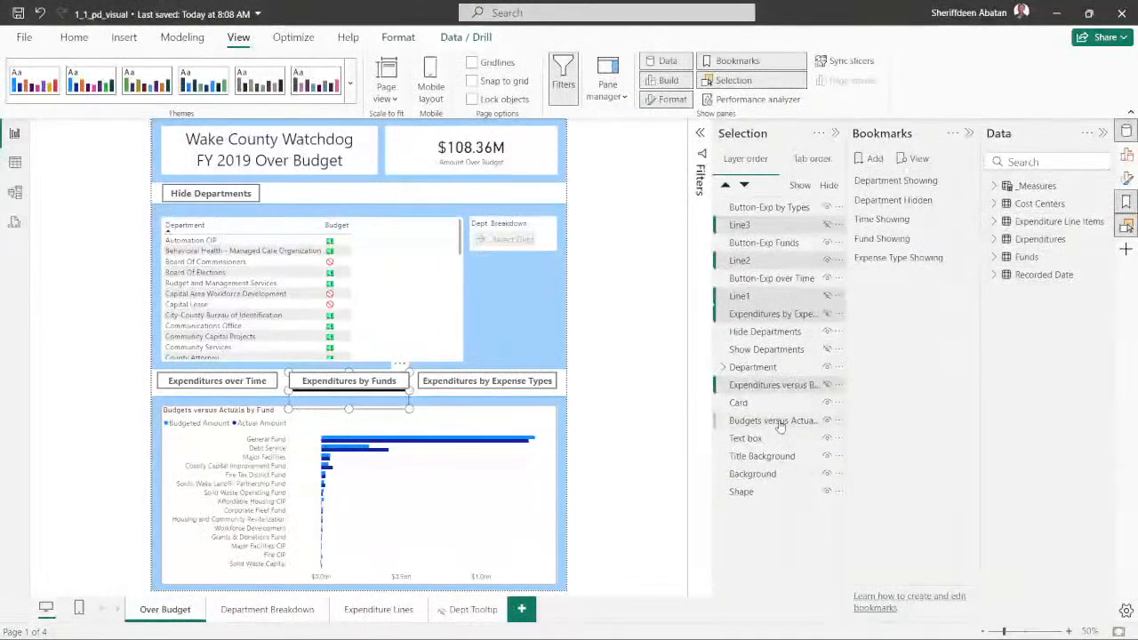
ctrl+click(773, 420)
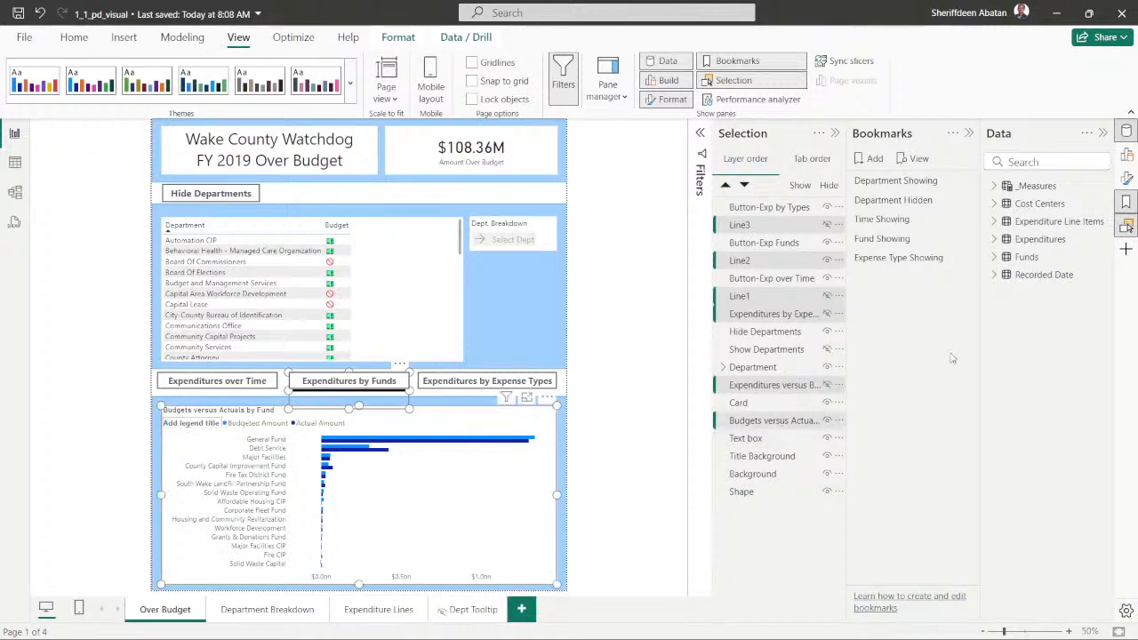
click(968, 239)
click(1001, 248)
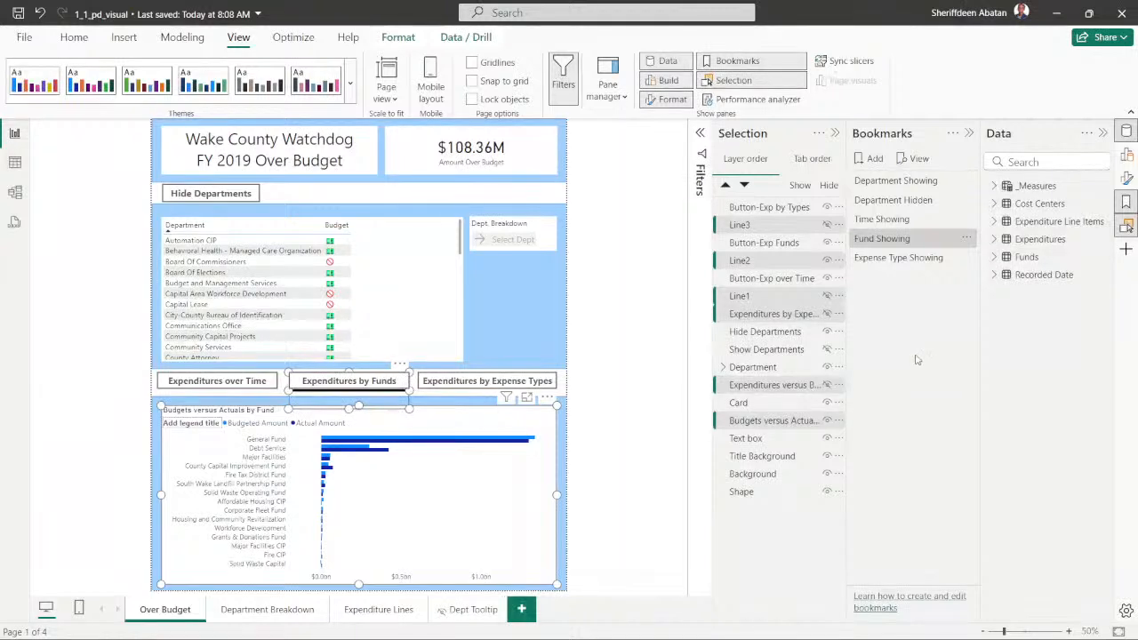
click(635, 382)
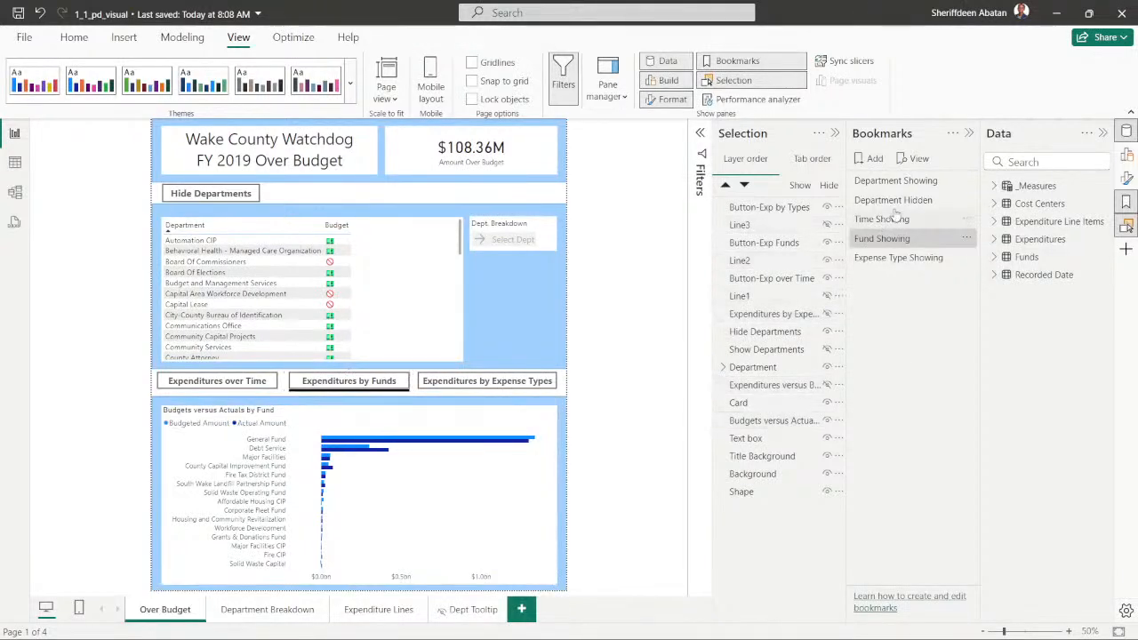
- Apply the Time Showing, Fund Showing and Expense Type Showing bookmarks in turn to check each one's chart and line
click(899, 237)
click(894, 222)
click(898, 238)
click(880, 221)
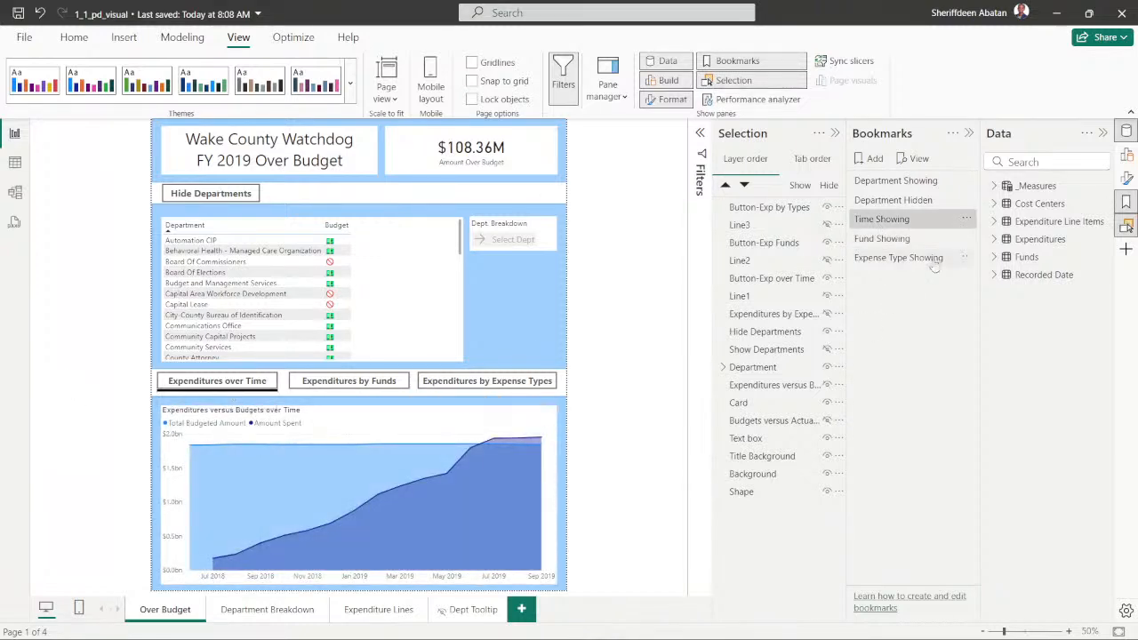
click(889, 239)
click(896, 258)
click(889, 219)
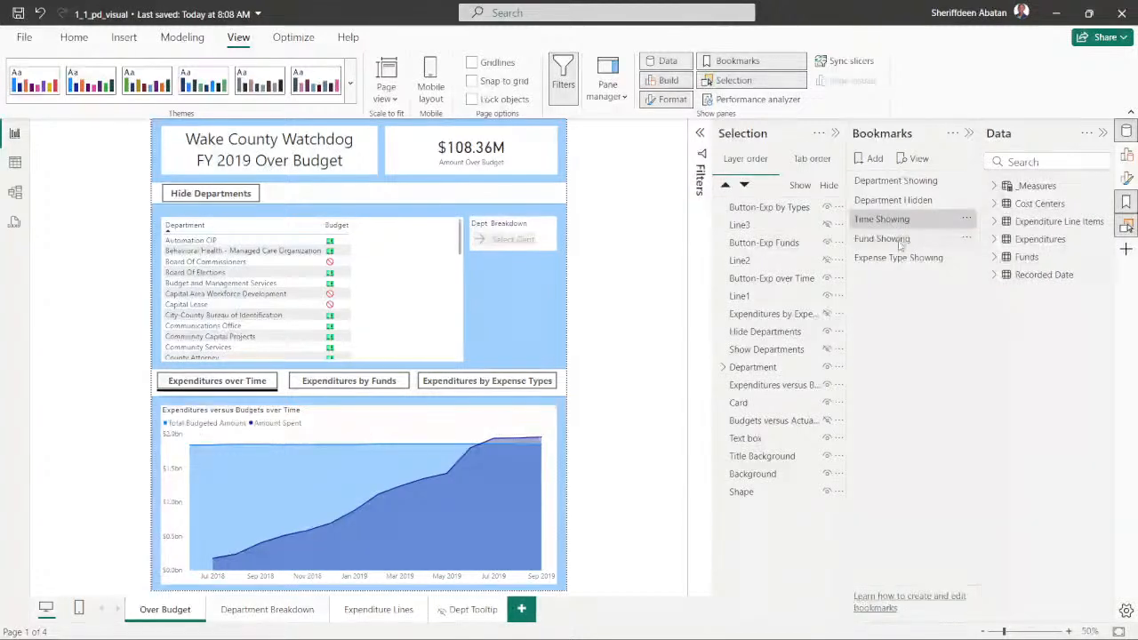
click(882, 238)
click(898, 258)
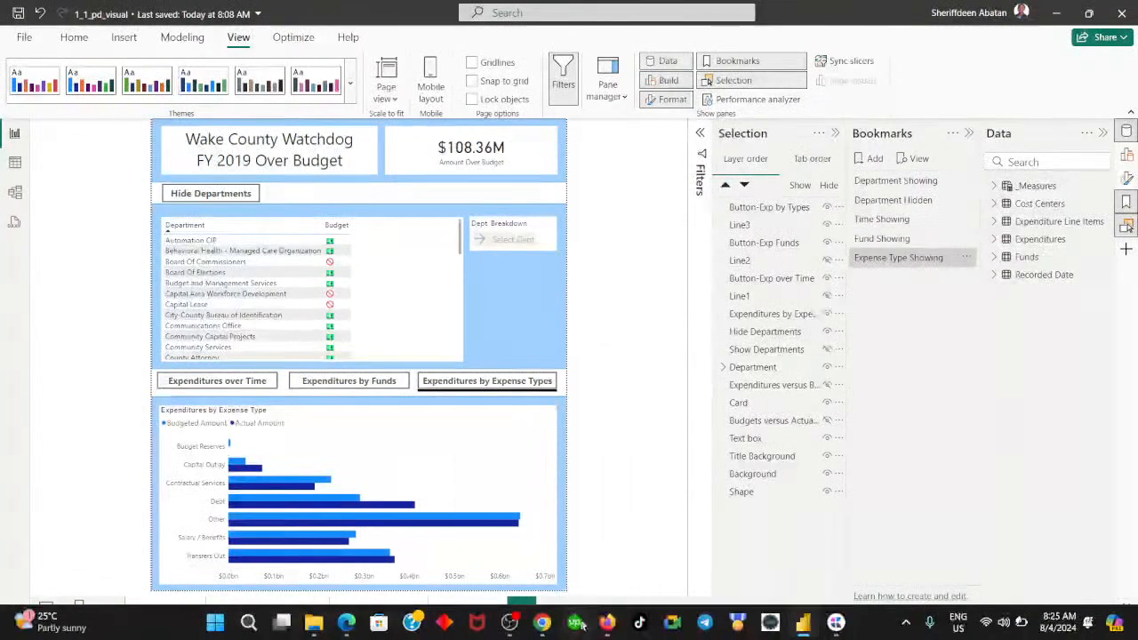
- Switch to the DataCamp exercise in Chrome, advance to instruction 7 to read it, and return to Power BI
click(542, 622)
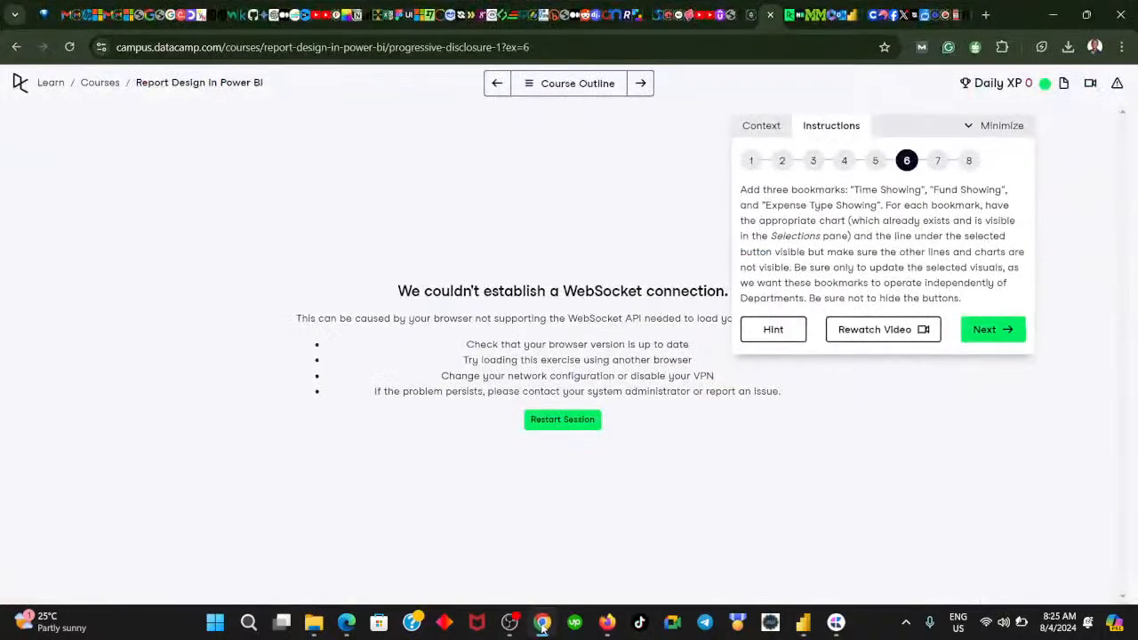
click(977, 330)
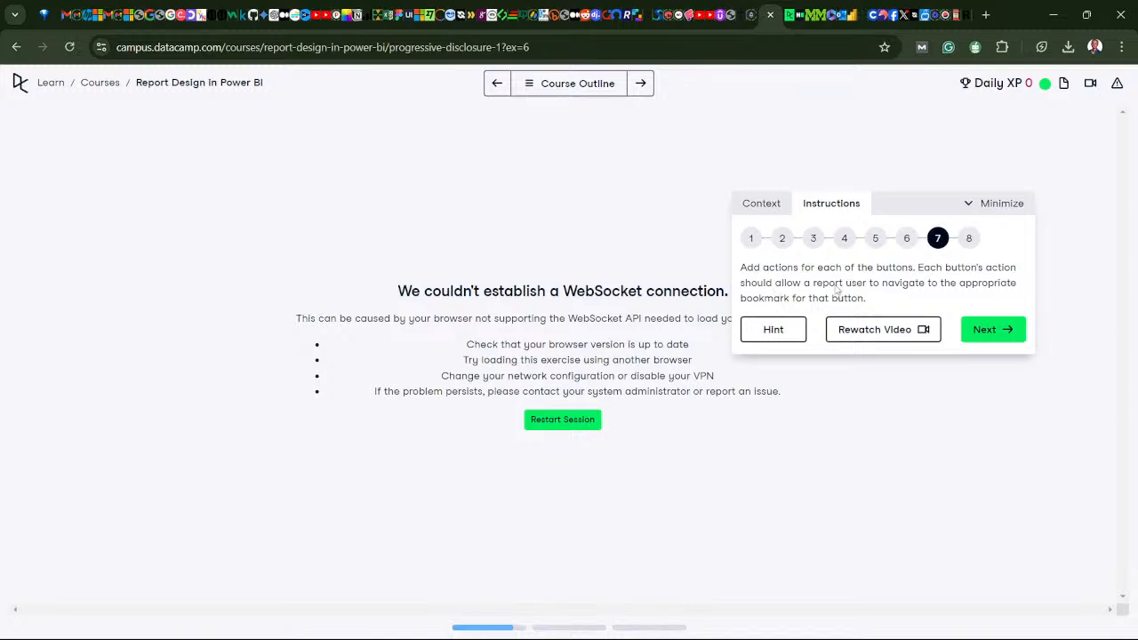
mouse_move(549, 627)
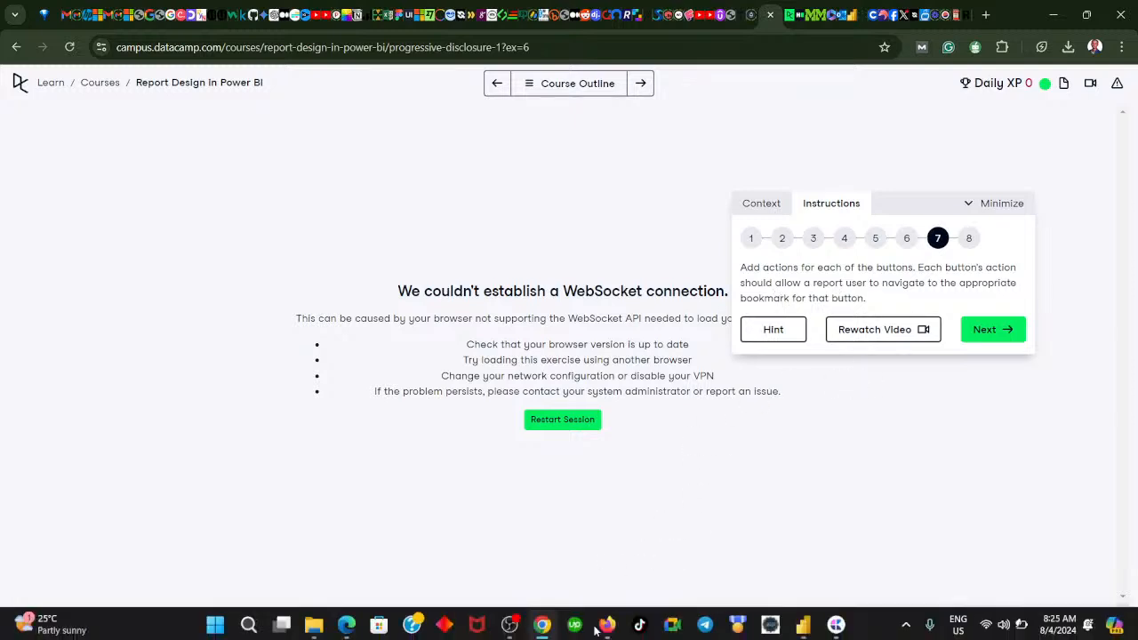
click(545, 627)
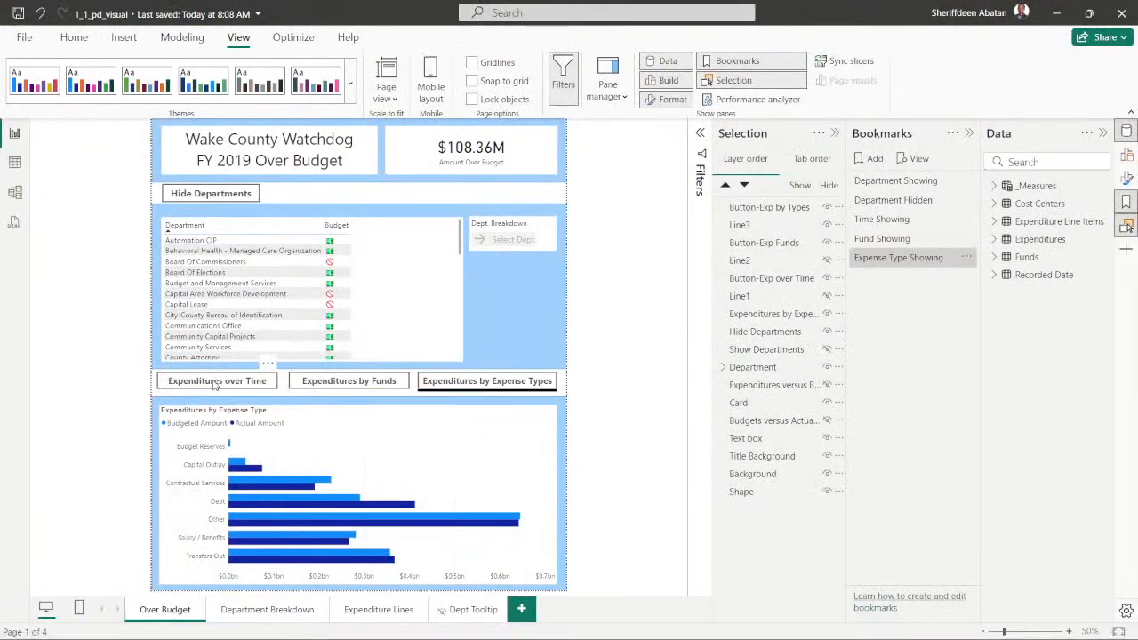
- Apply the Time Showing bookmark, open the format settings of the Expenditures over Time button, and close the Data pane
click(214, 384)
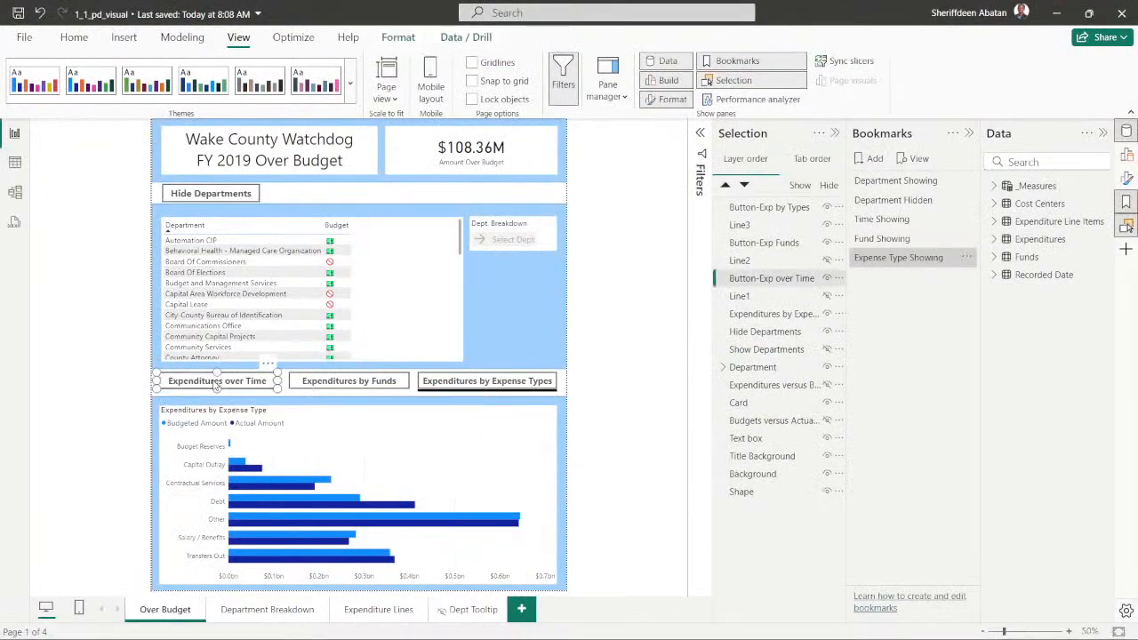
click(639, 333)
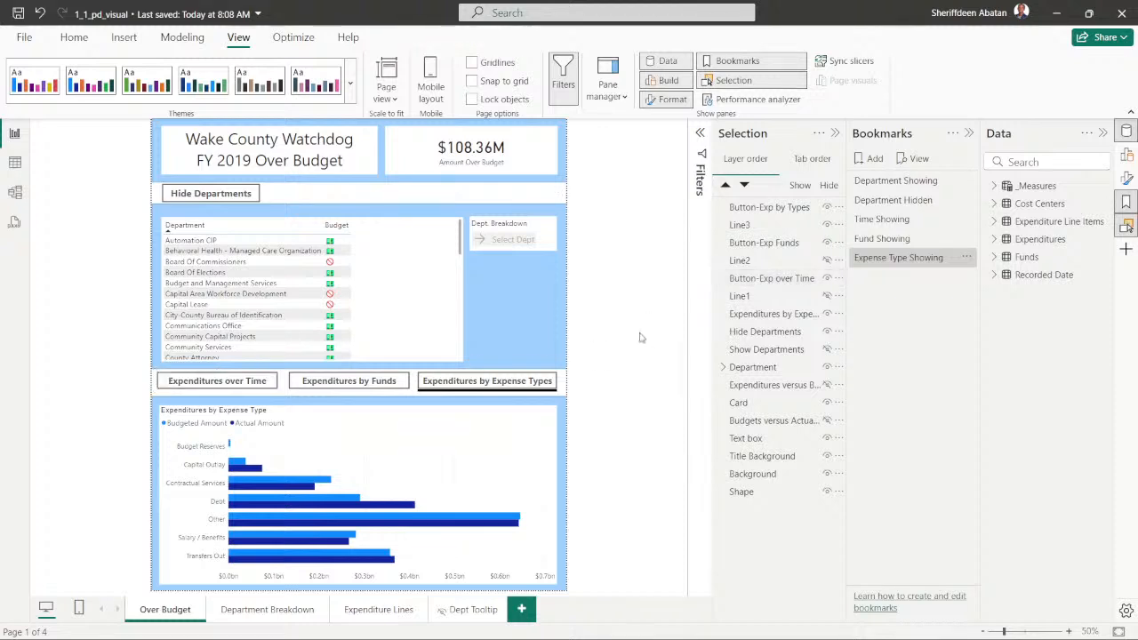
click(880, 220)
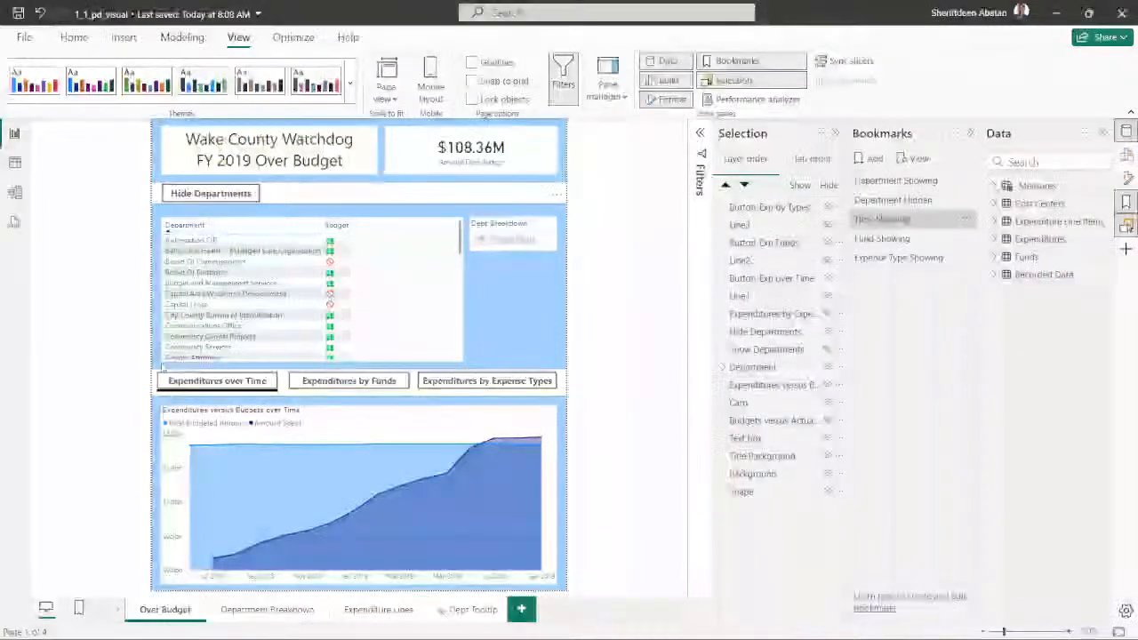
click(203, 385)
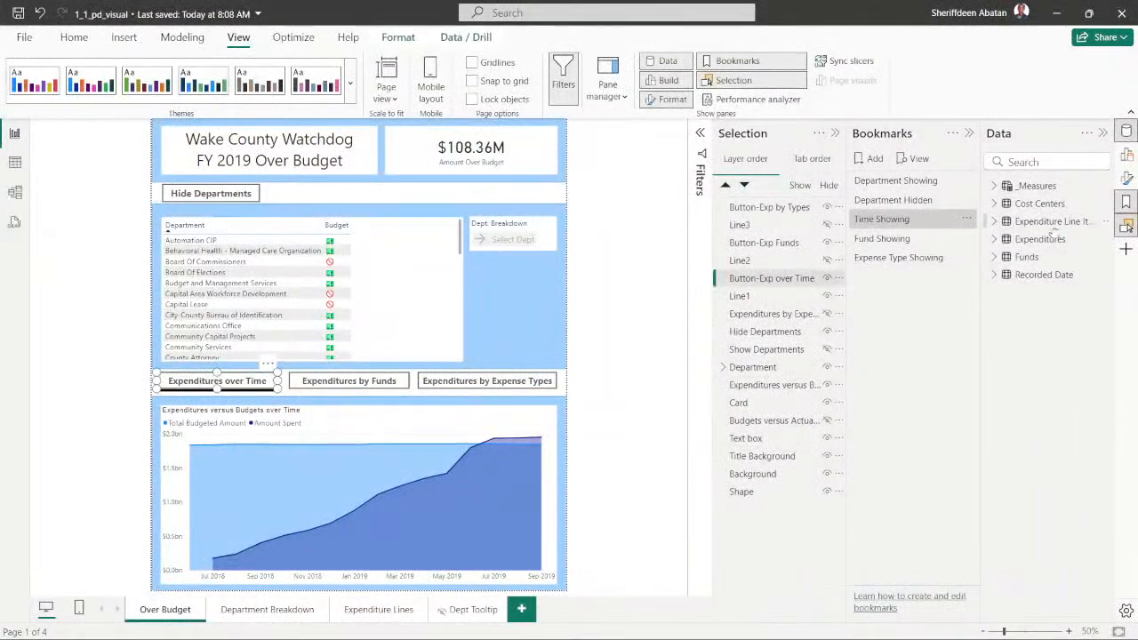
click(1125, 180)
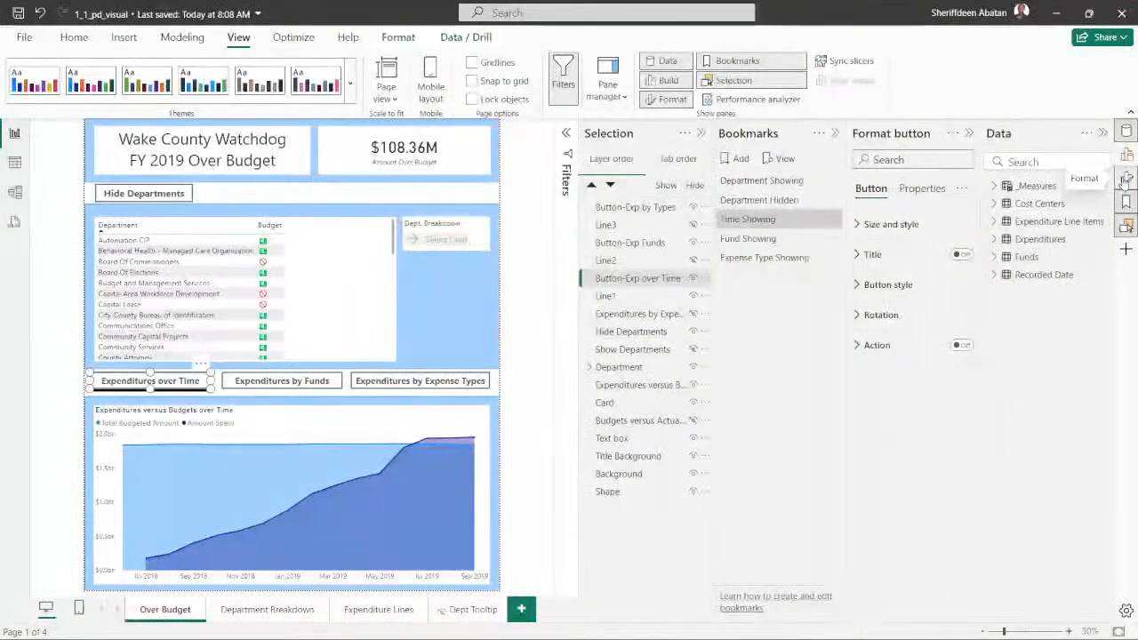
click(1102, 133)
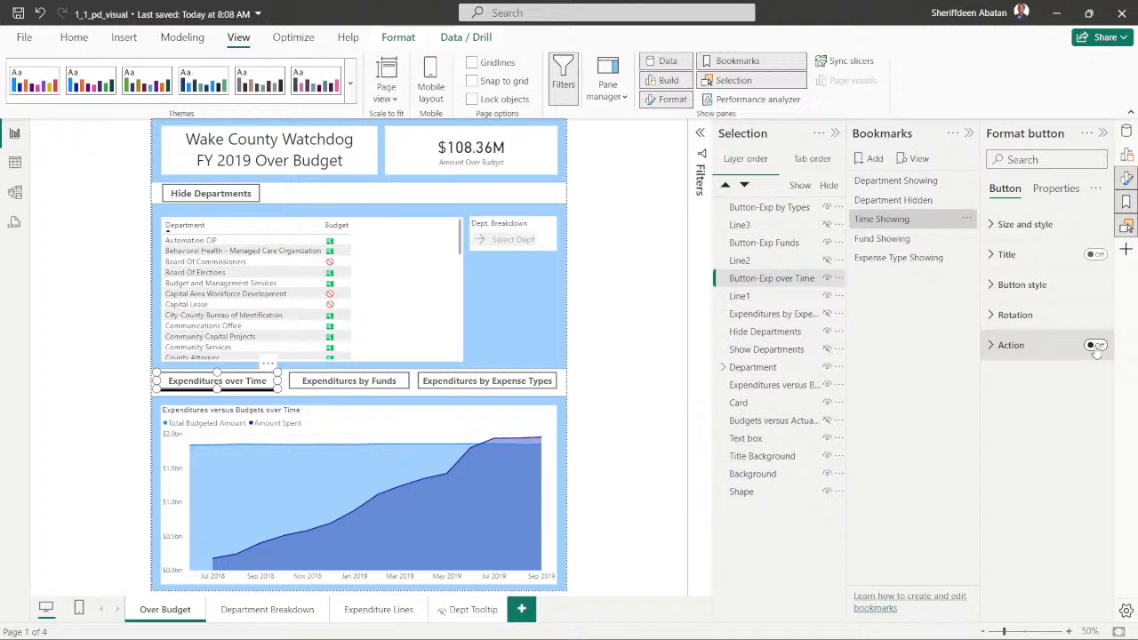
- Review the three expenditure buttons and preview the Fund Showing and Expense Type Showing bookmarks that match them
click(634, 310)
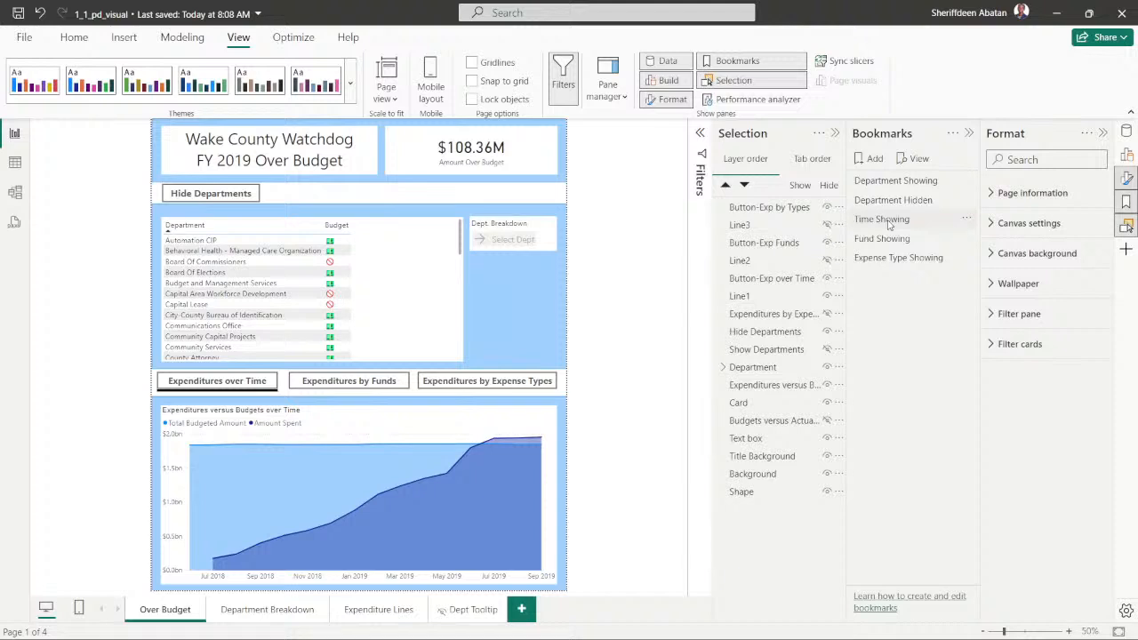
click(257, 382)
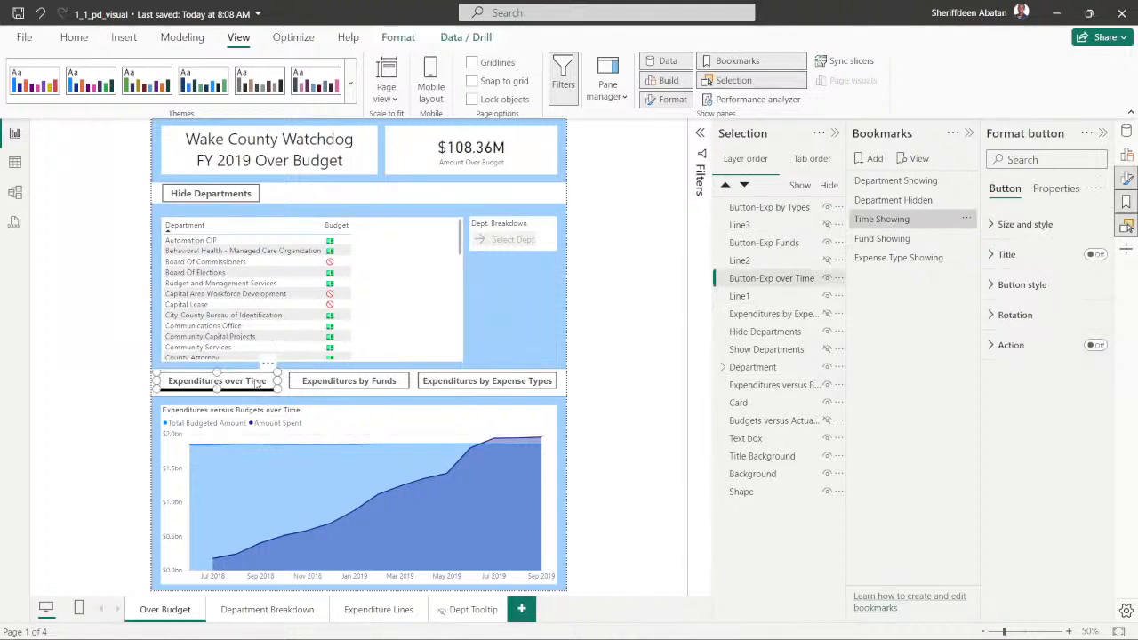
click(334, 382)
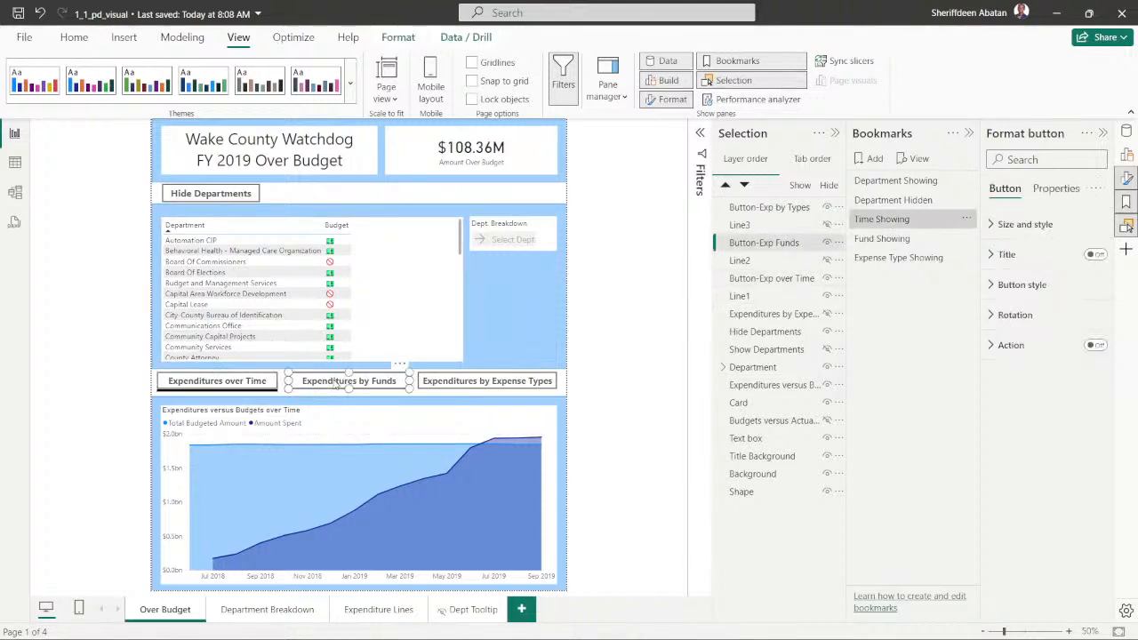
click(449, 384)
click(241, 388)
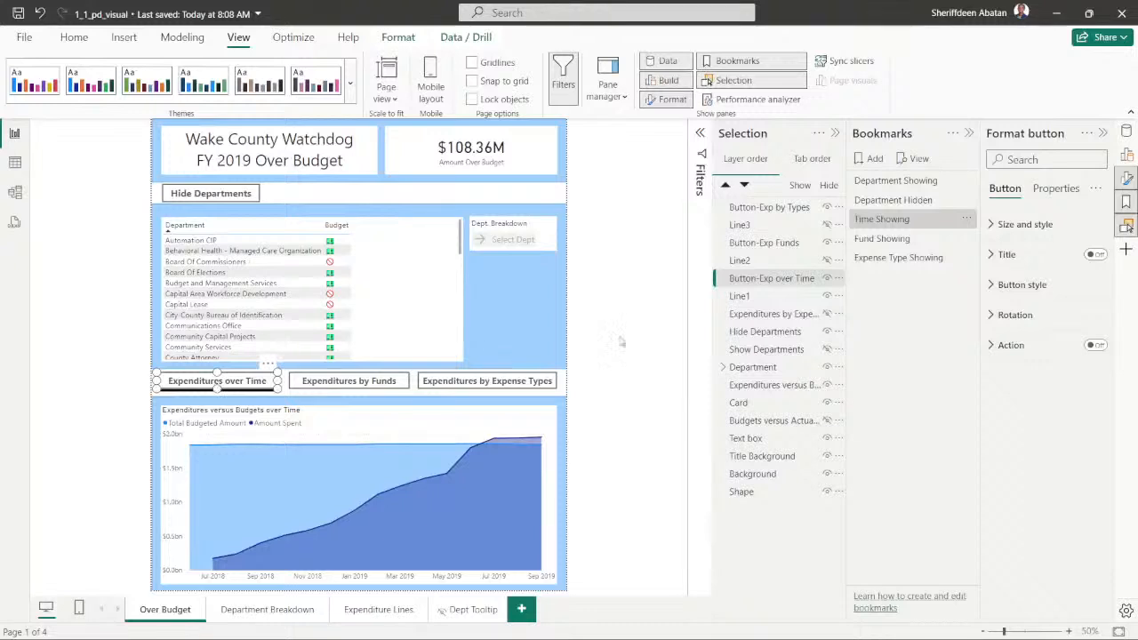
click(880, 240)
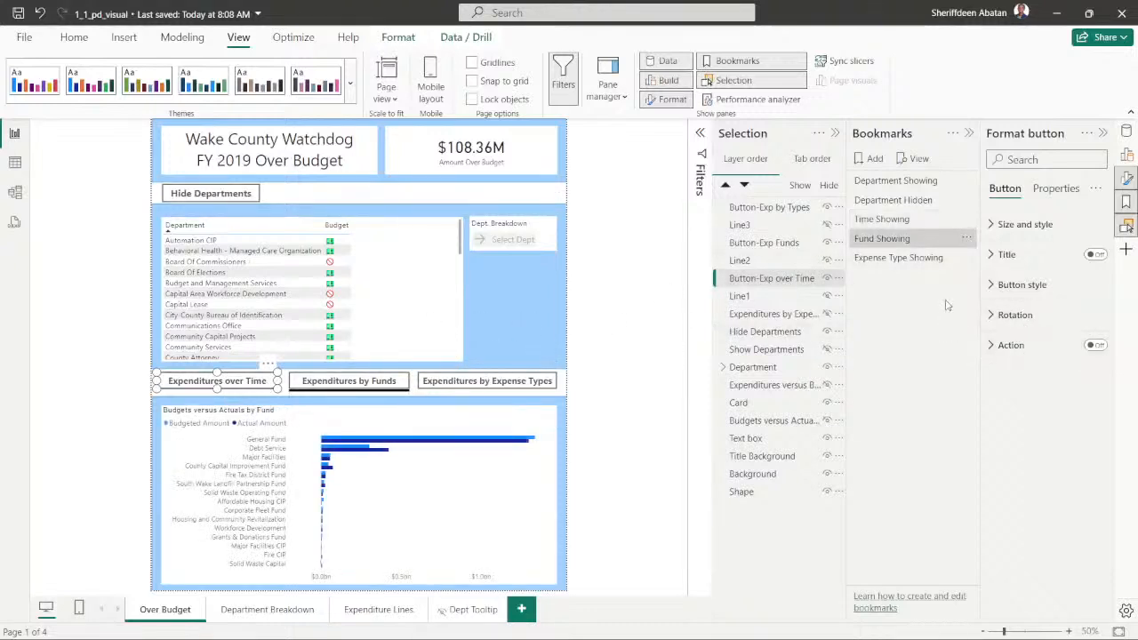
click(456, 384)
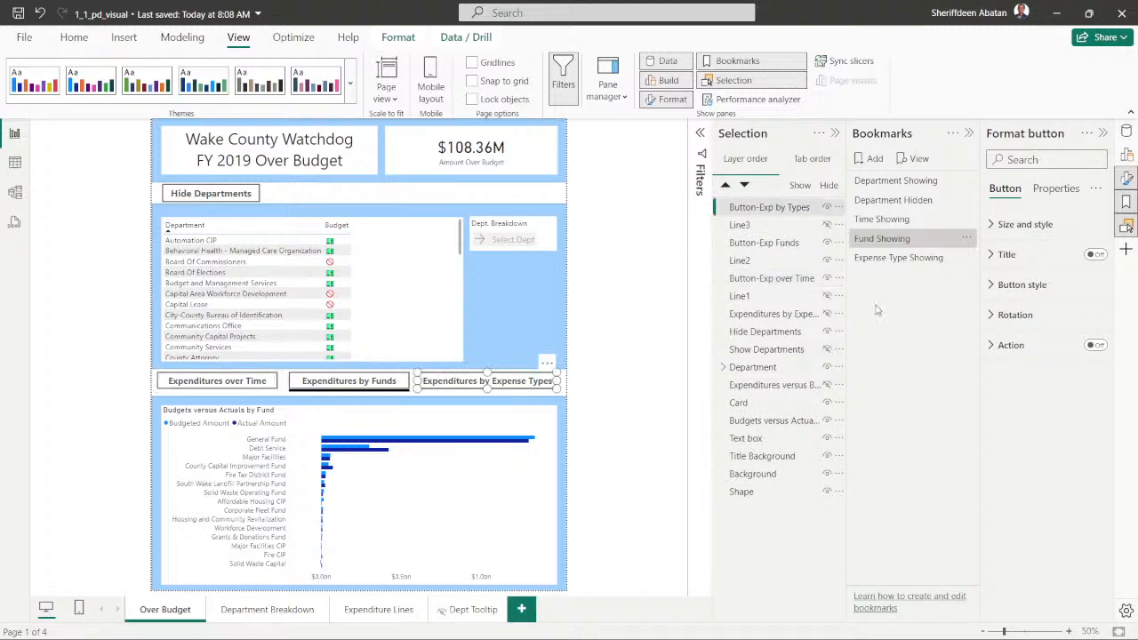
click(892, 261)
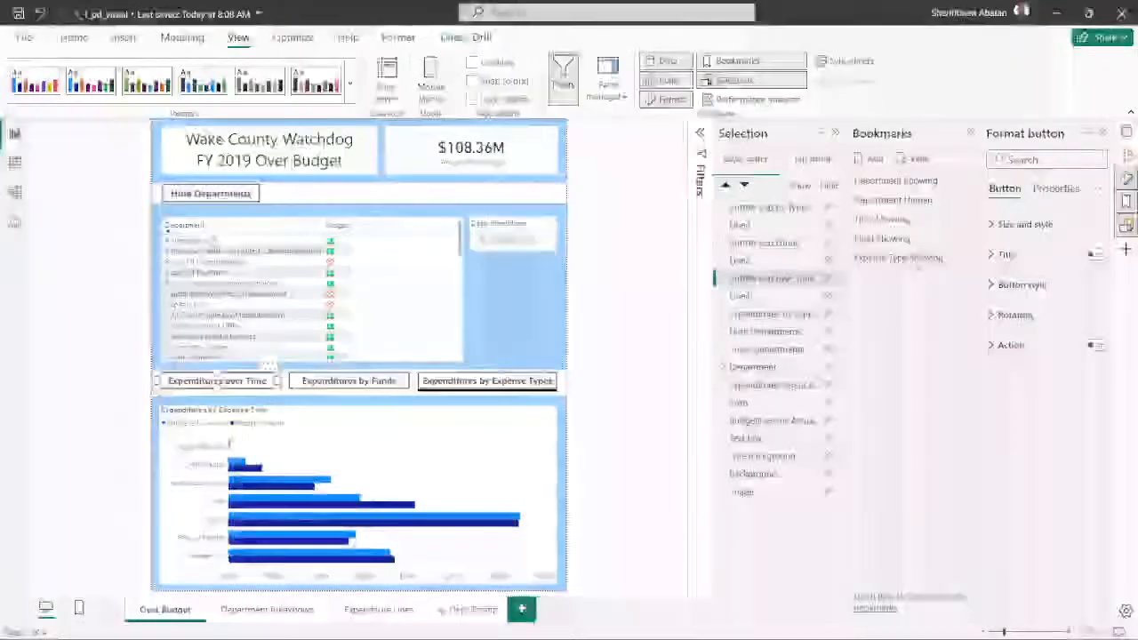
- With Time Showing applied, enable the Expenditures over Time button's action as type Bookmark targeting Time Showing
click(899, 222)
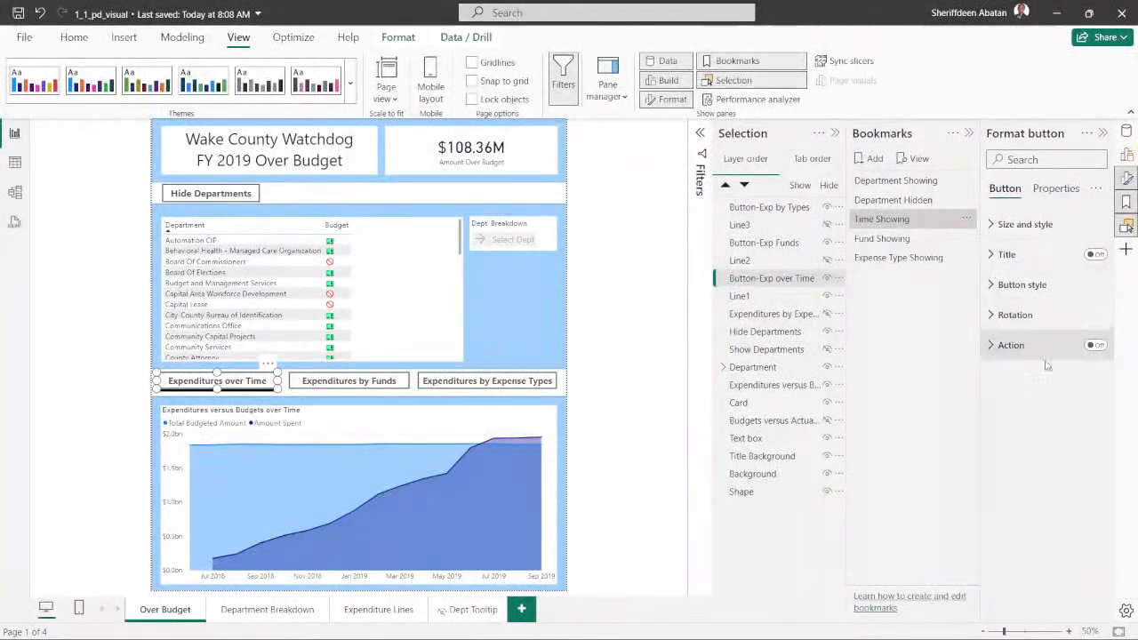
click(1094, 346)
click(1000, 345)
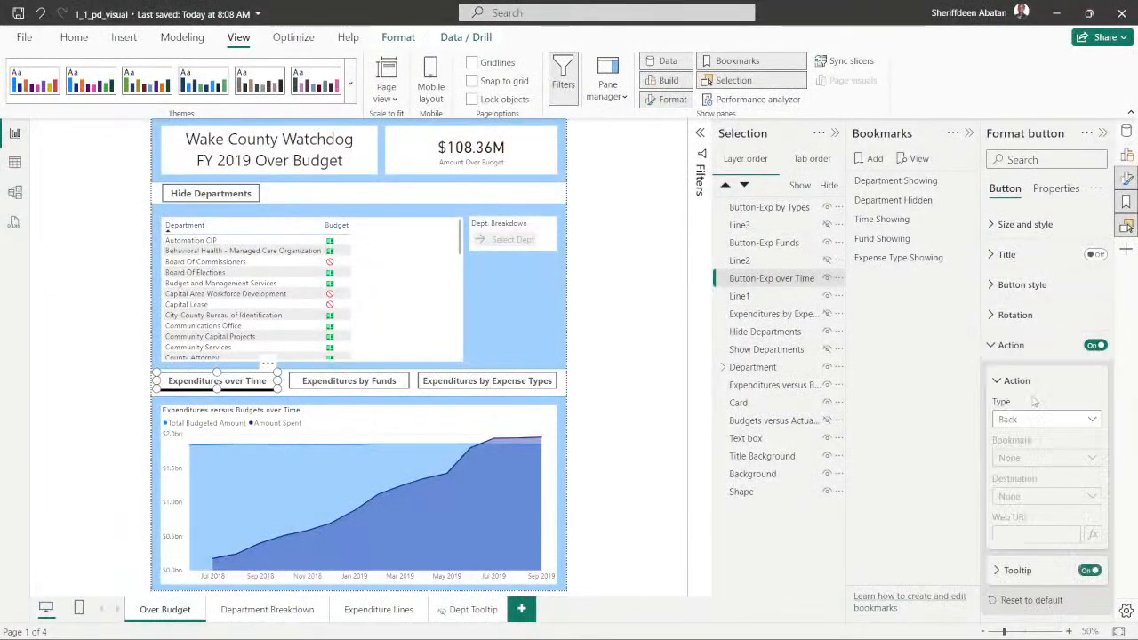
click(1044, 424)
click(1032, 459)
click(1057, 462)
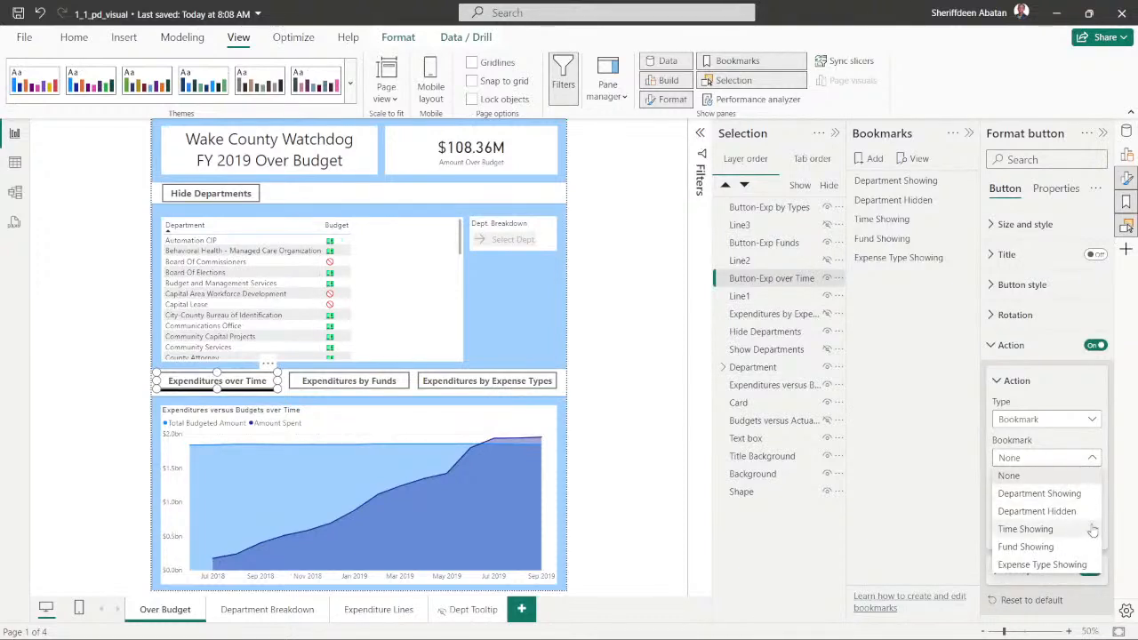
click(1031, 529)
click(992, 347)
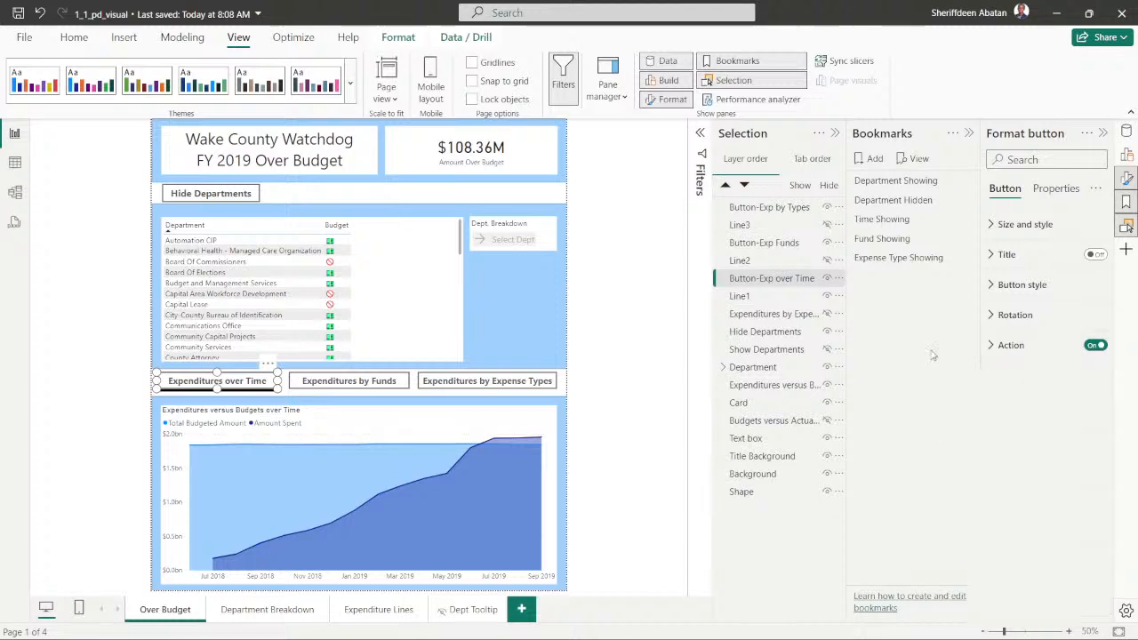
- Apply the Fund Showing bookmark and review the action settings of the Expenditures over Time button
click(888, 239)
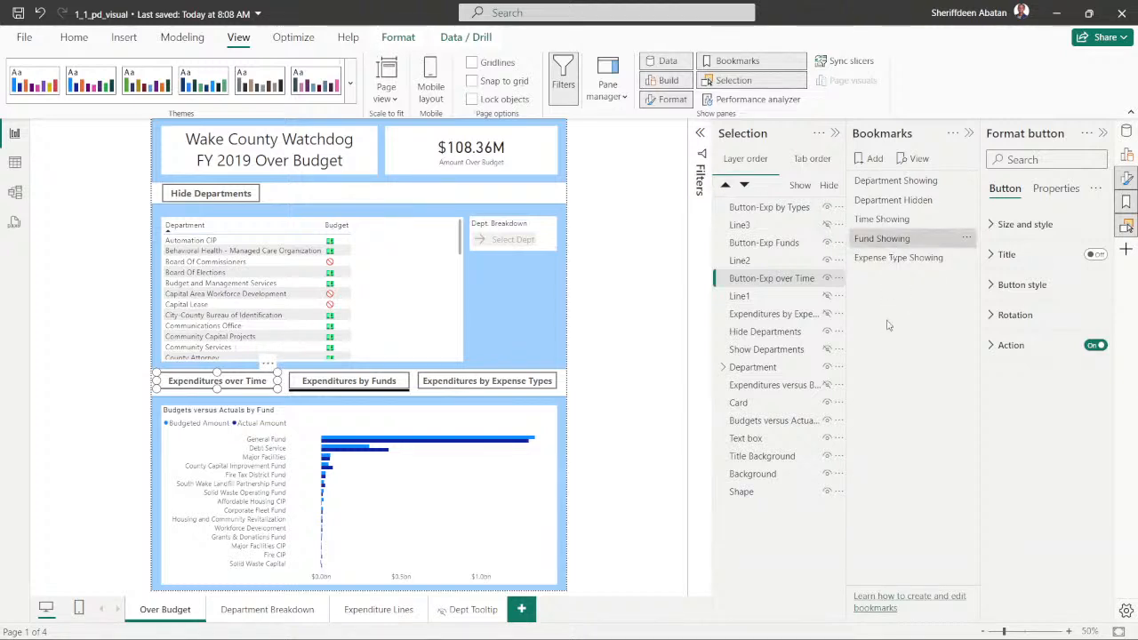
click(992, 347)
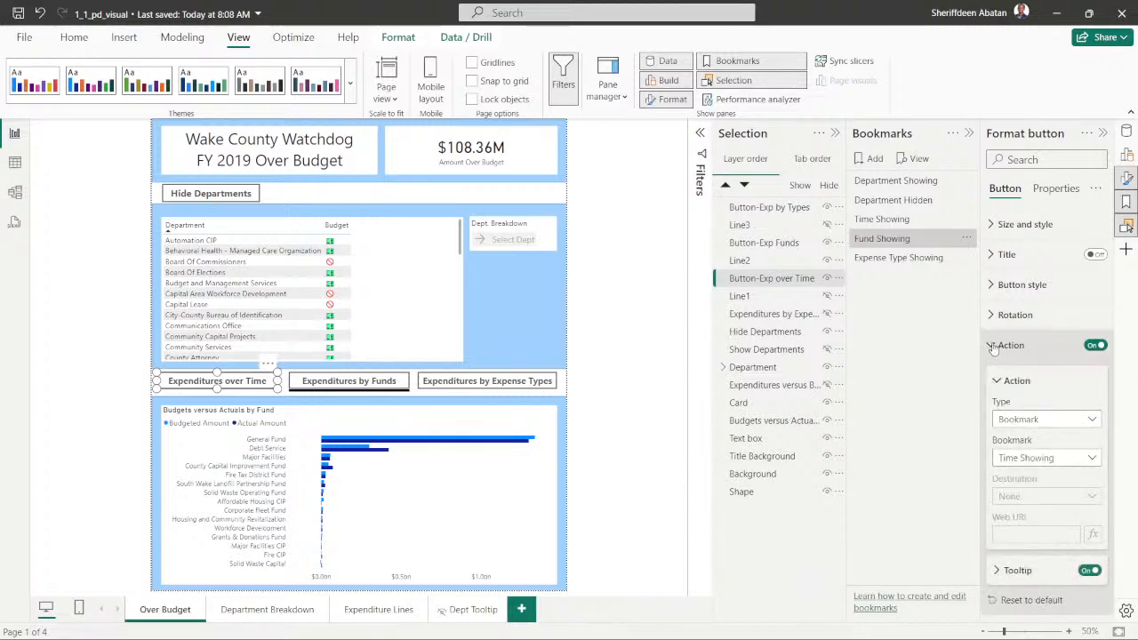
click(992, 347)
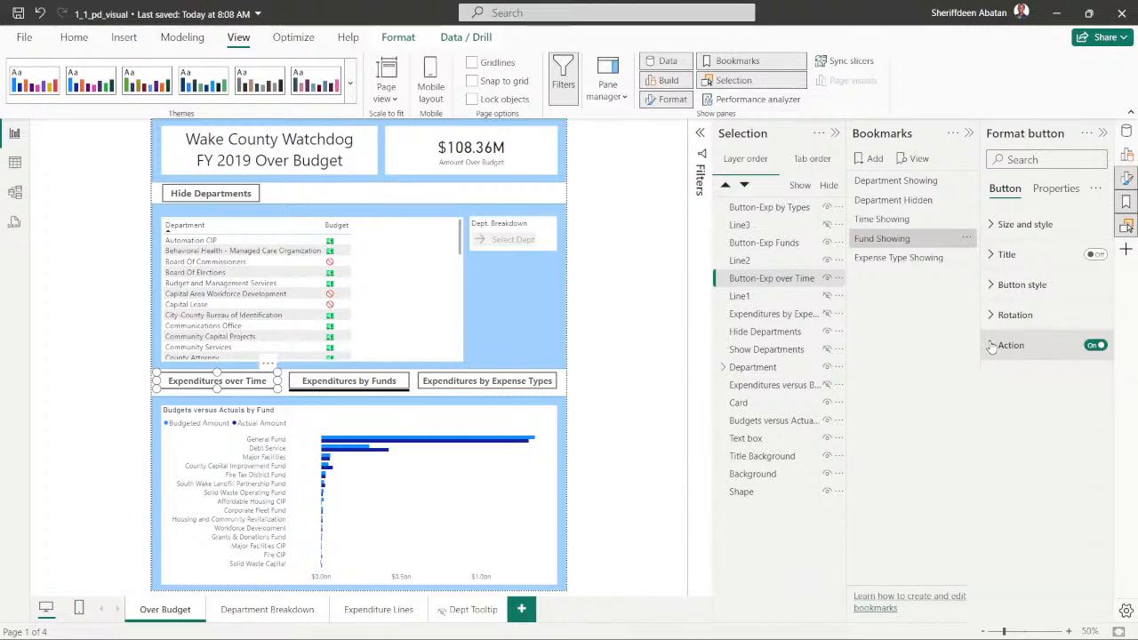
- With Fund Showing applied, enable the Expenditures by Funds button's action as type Bookmark targeting Fund Showing
click(336, 388)
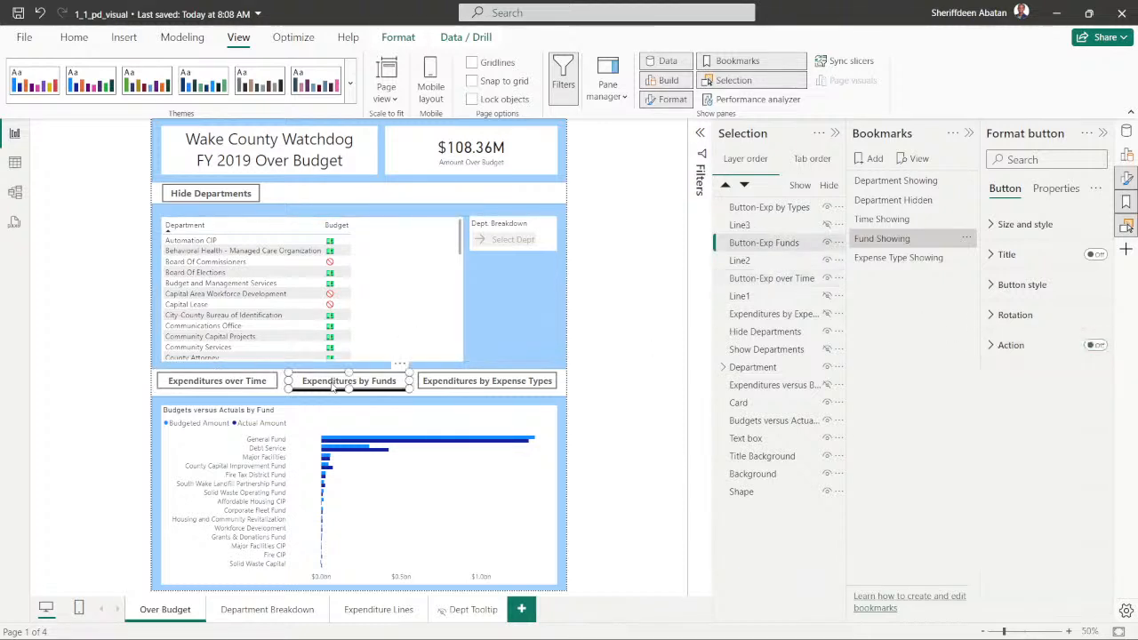
click(895, 240)
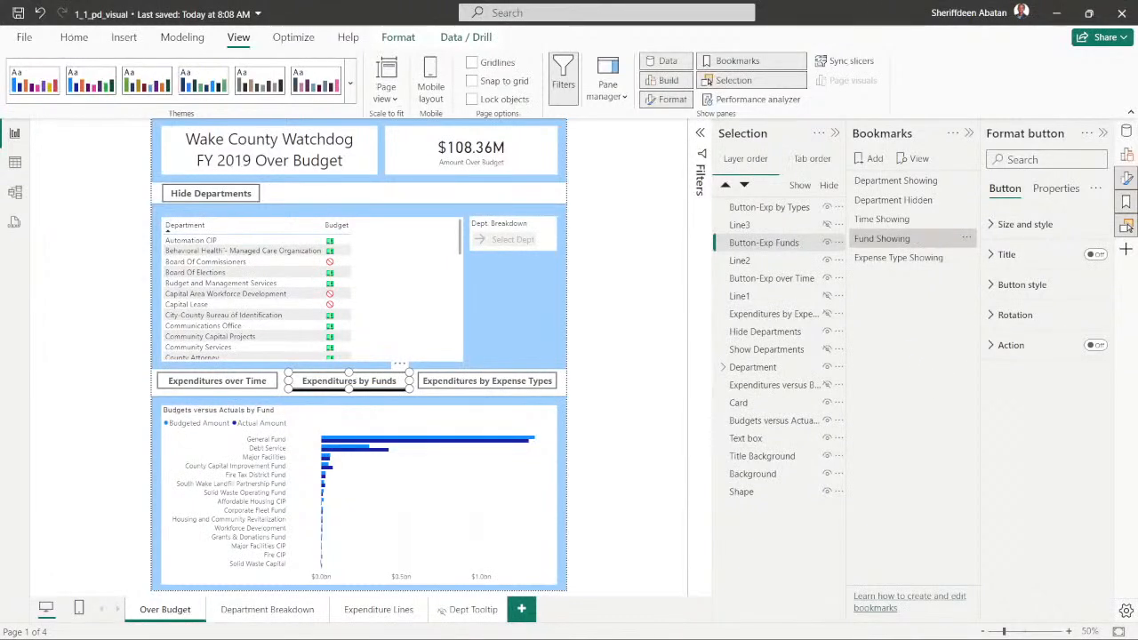
click(1096, 347)
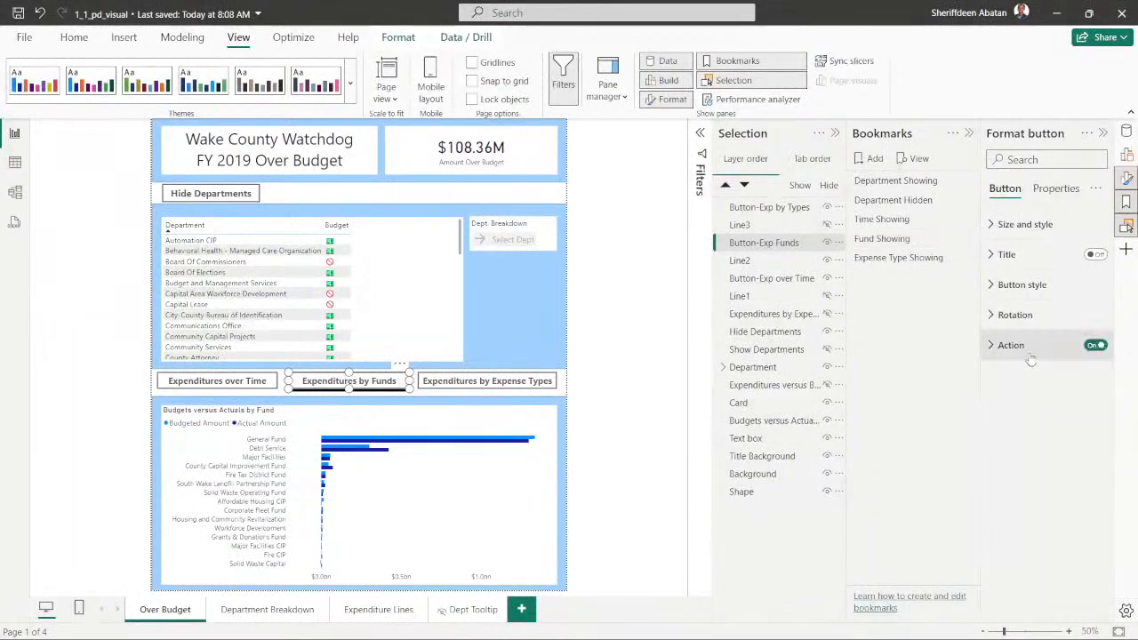
click(991, 352)
click(1050, 421)
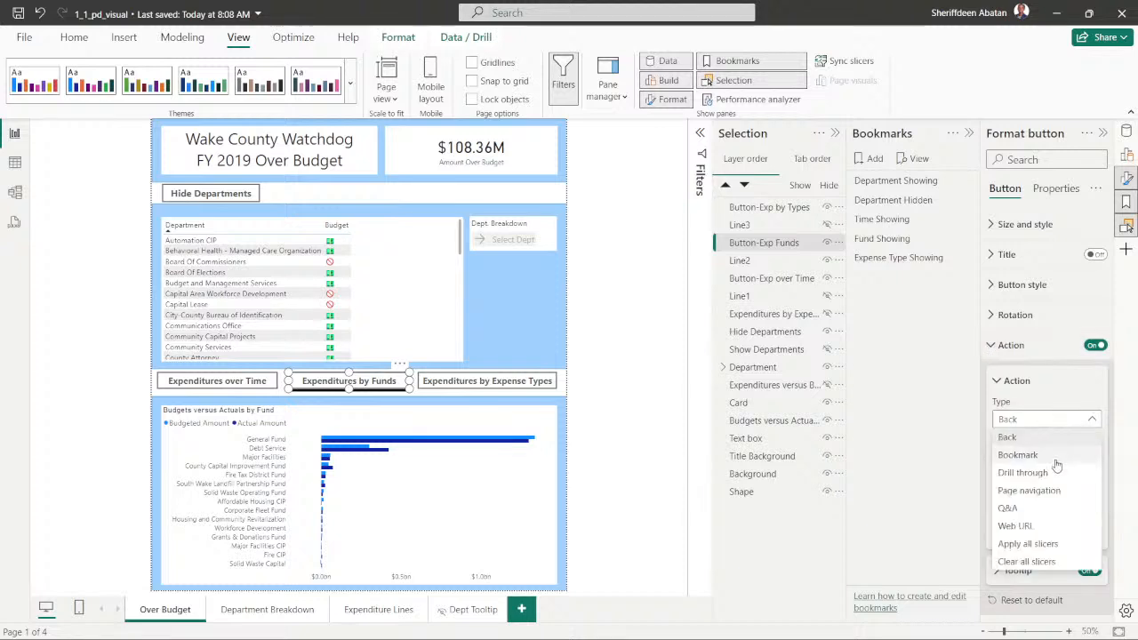
click(1031, 455)
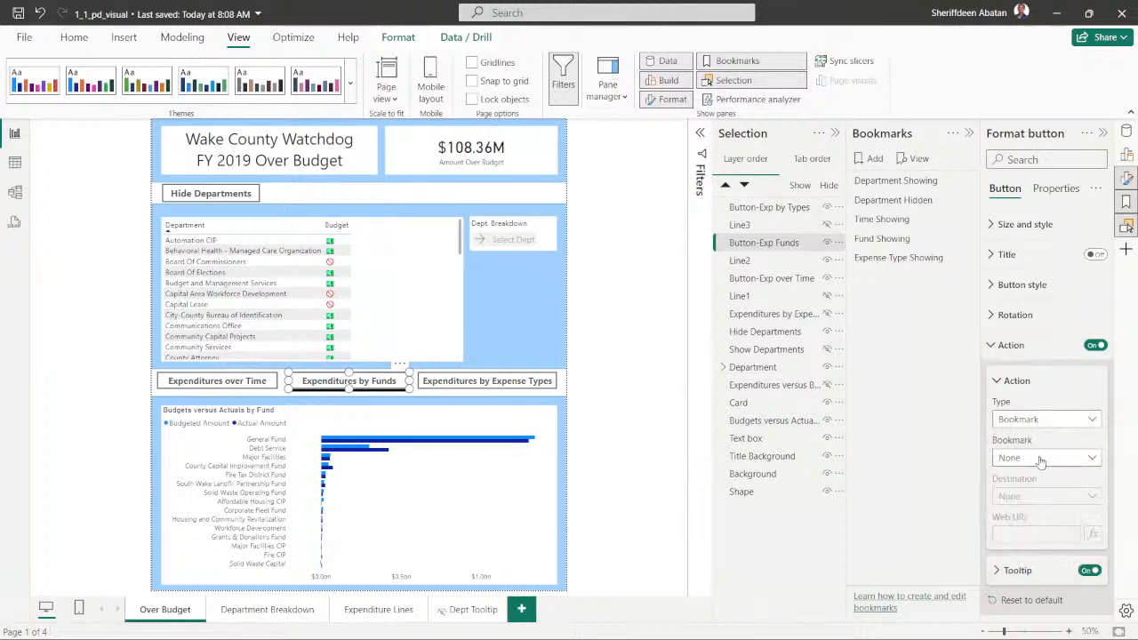
click(1041, 461)
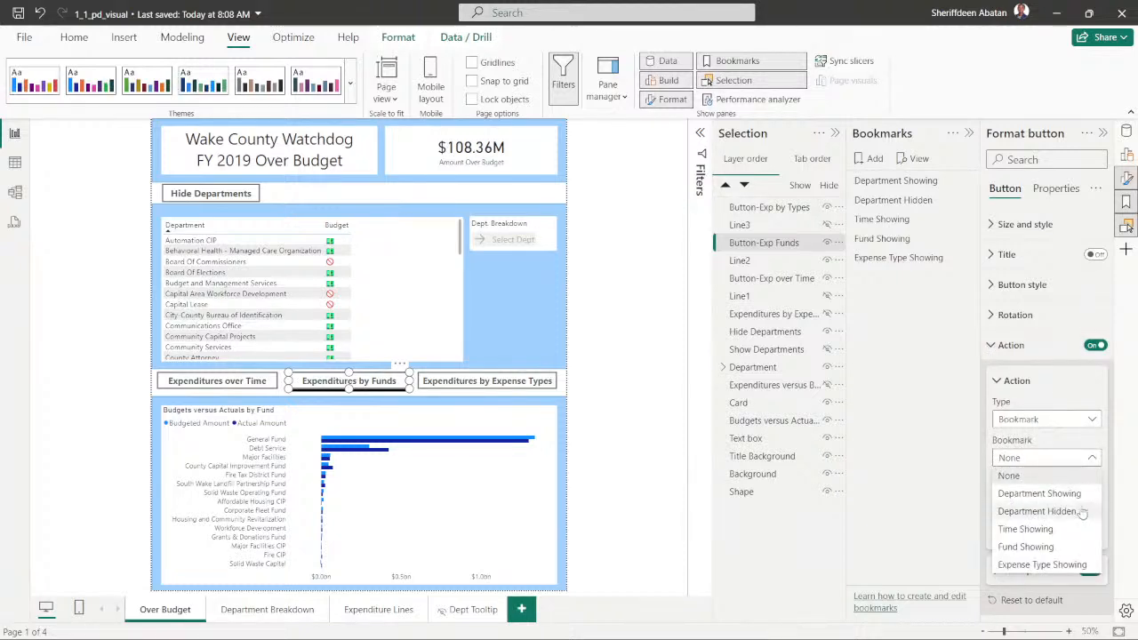
click(1032, 547)
click(992, 346)
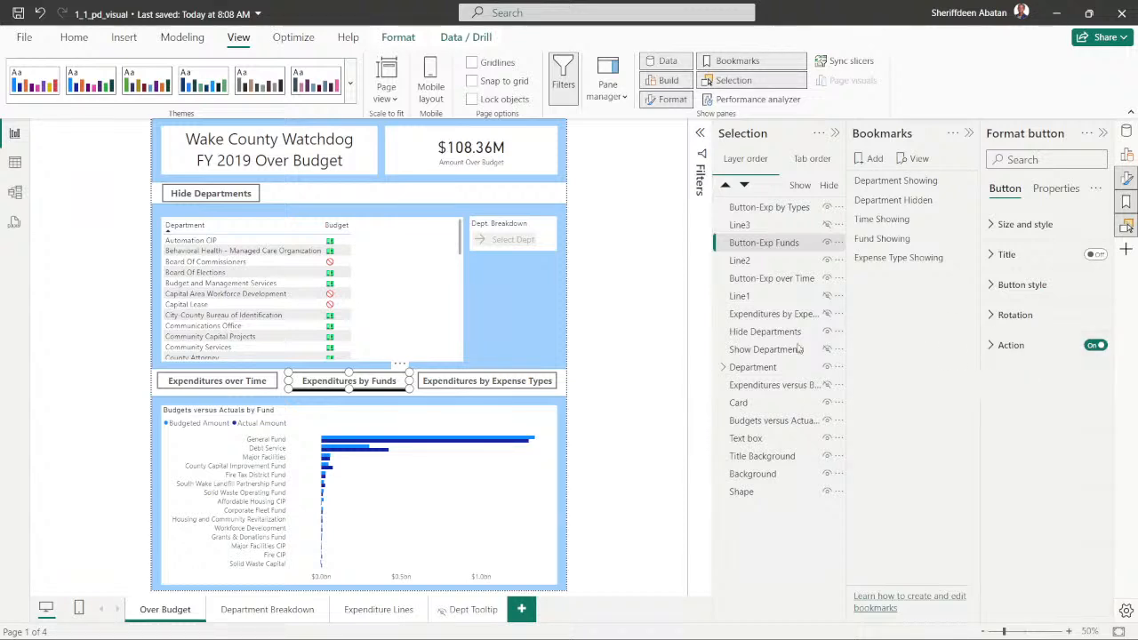
- Apply Expense Type Showing, and enable the Expenditures by Expense Types button's action as type Bookmark targeting Expense Type Showing
click(460, 383)
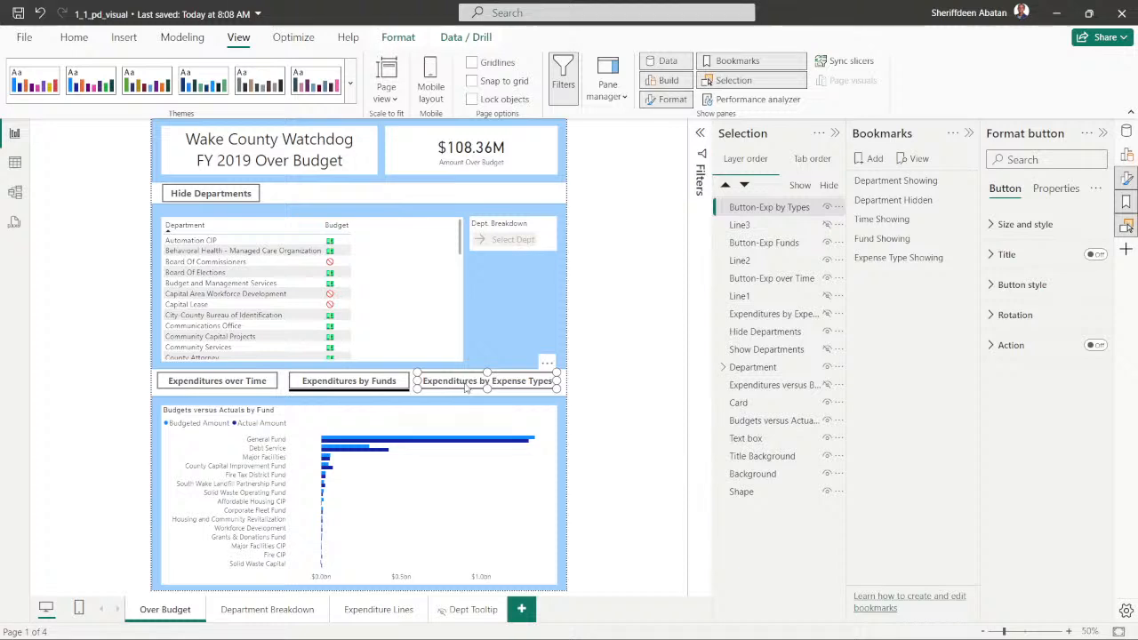
click(895, 260)
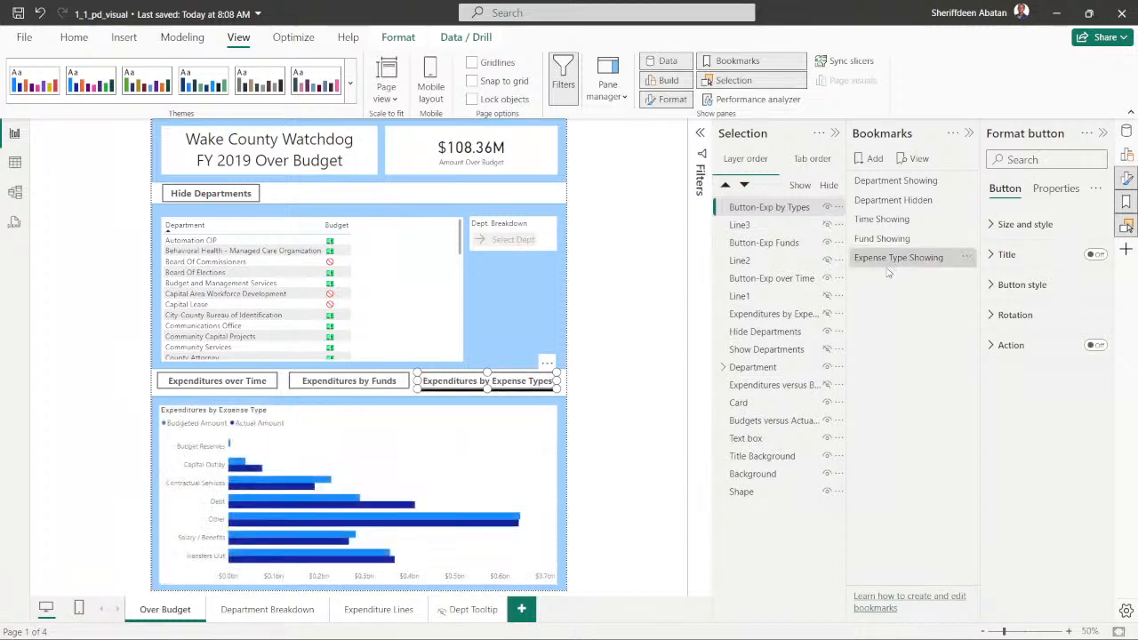
click(1095, 346)
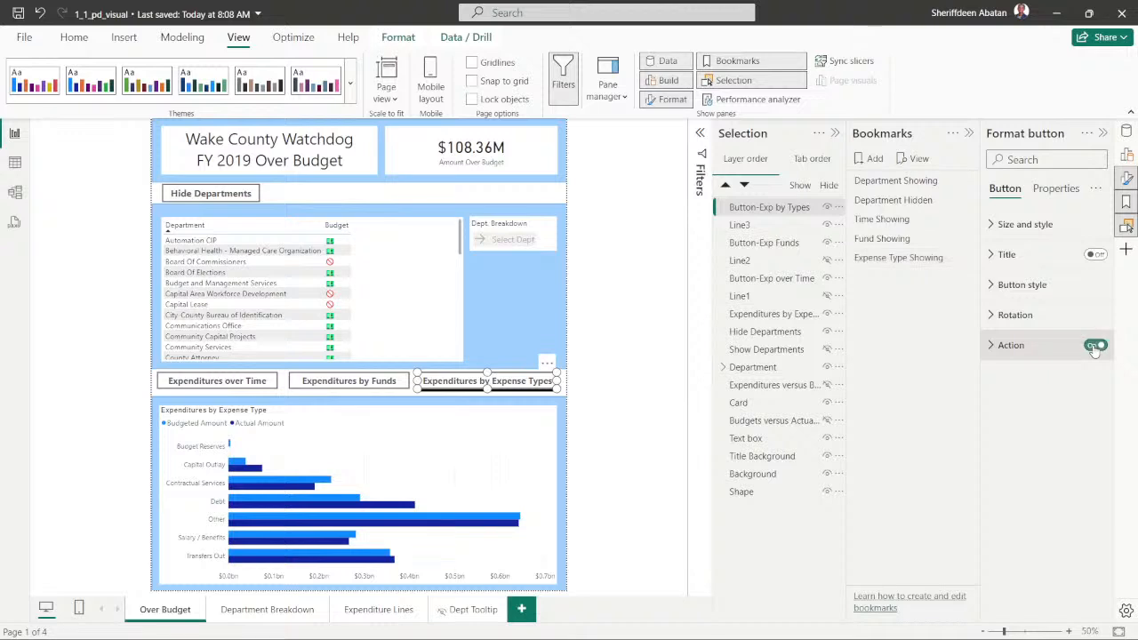
click(993, 346)
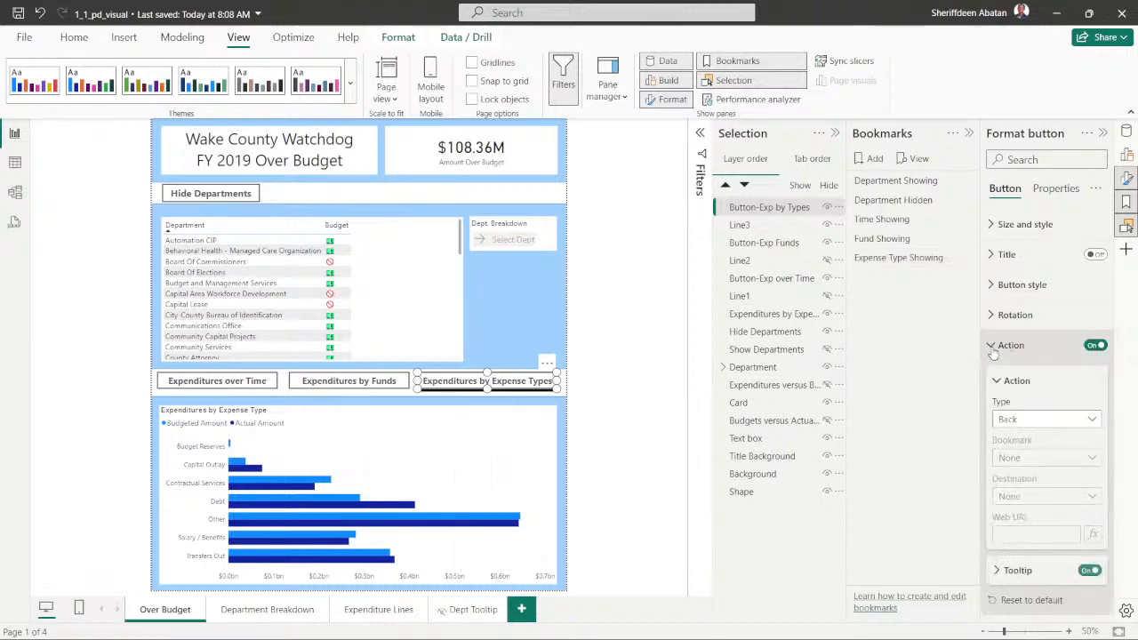
click(1044, 420)
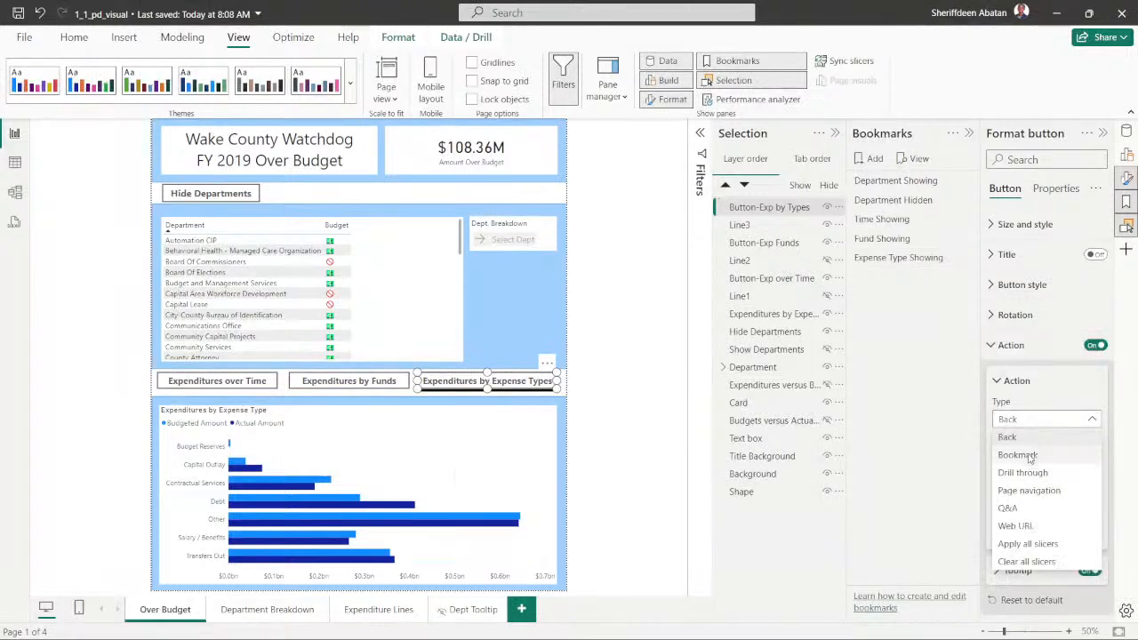
click(1018, 455)
click(1027, 458)
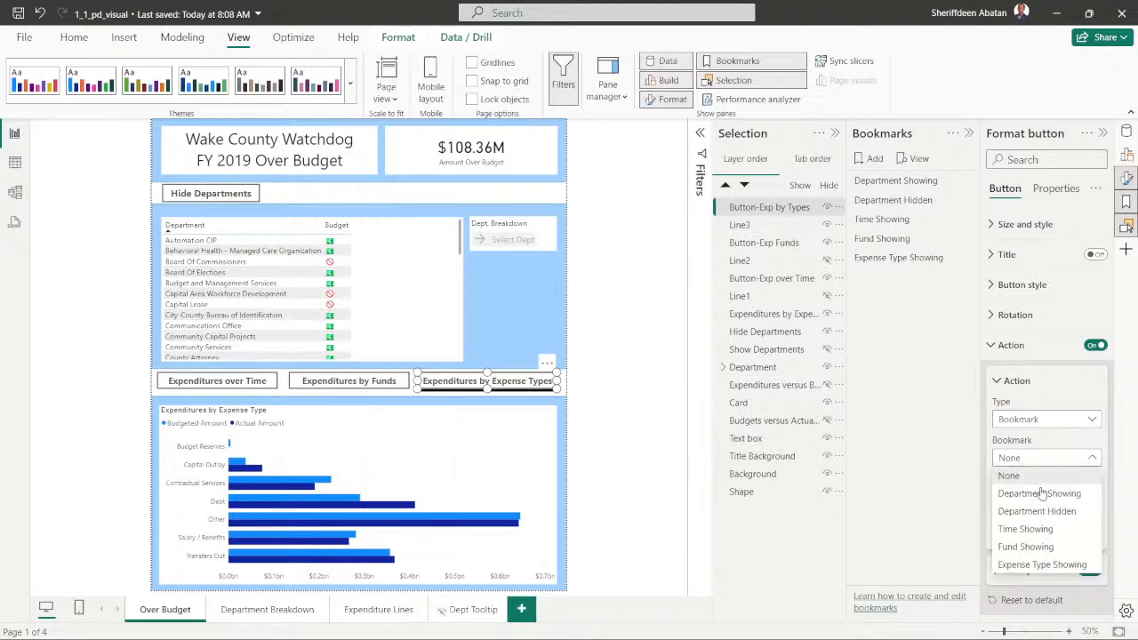
click(1058, 565)
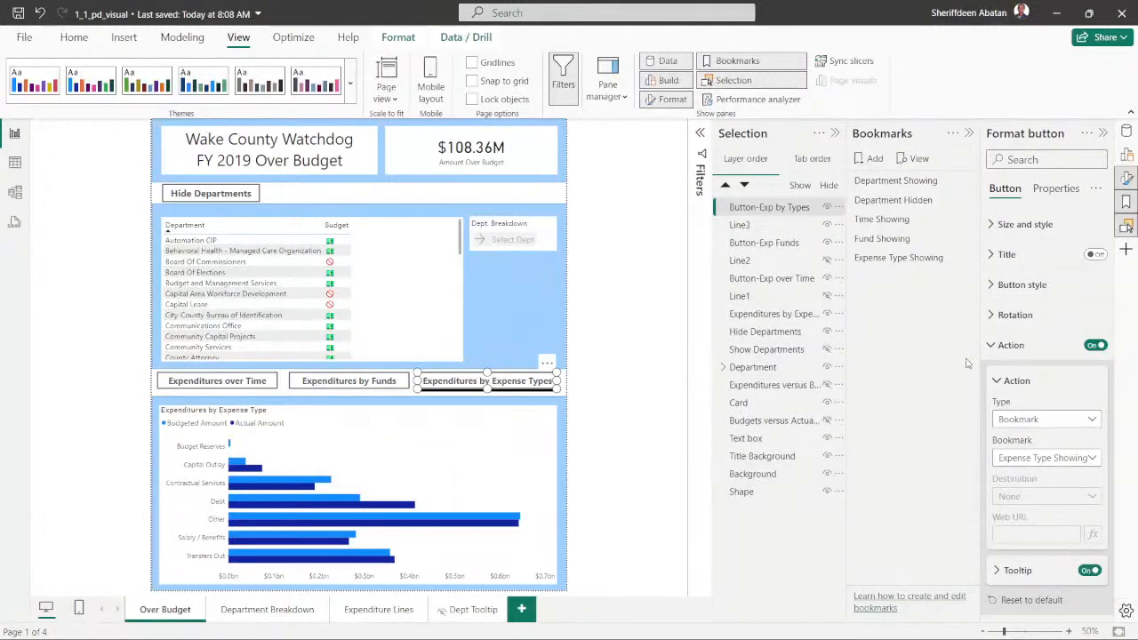
click(991, 347)
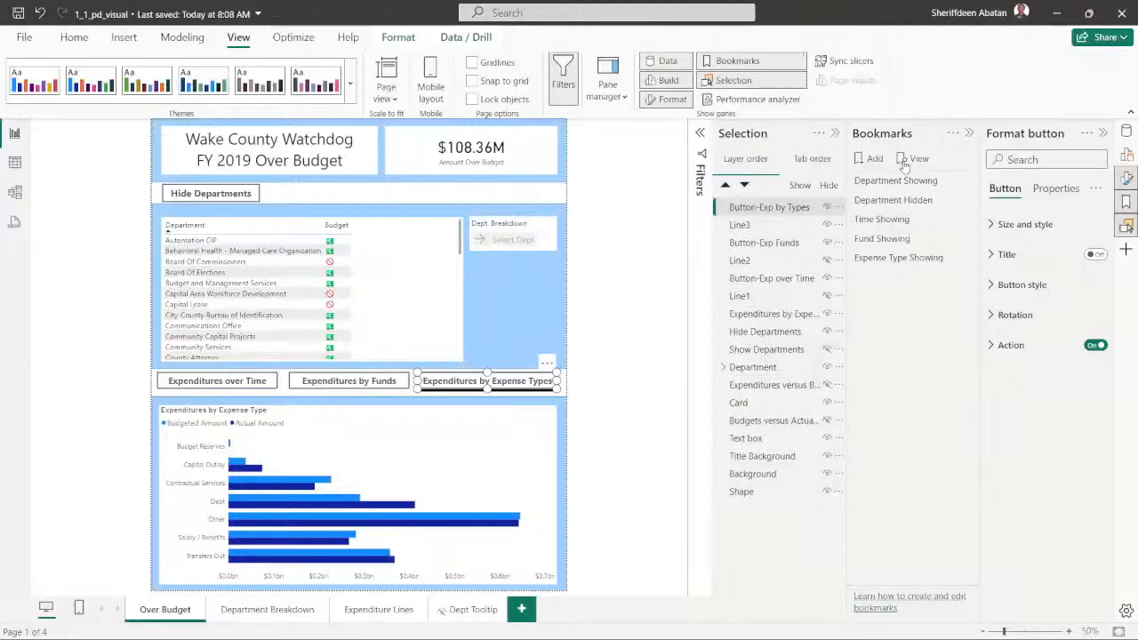
- Close the Selection and Bookmarks panes and deselect the Expenditures by Expense Types button
click(836, 133)
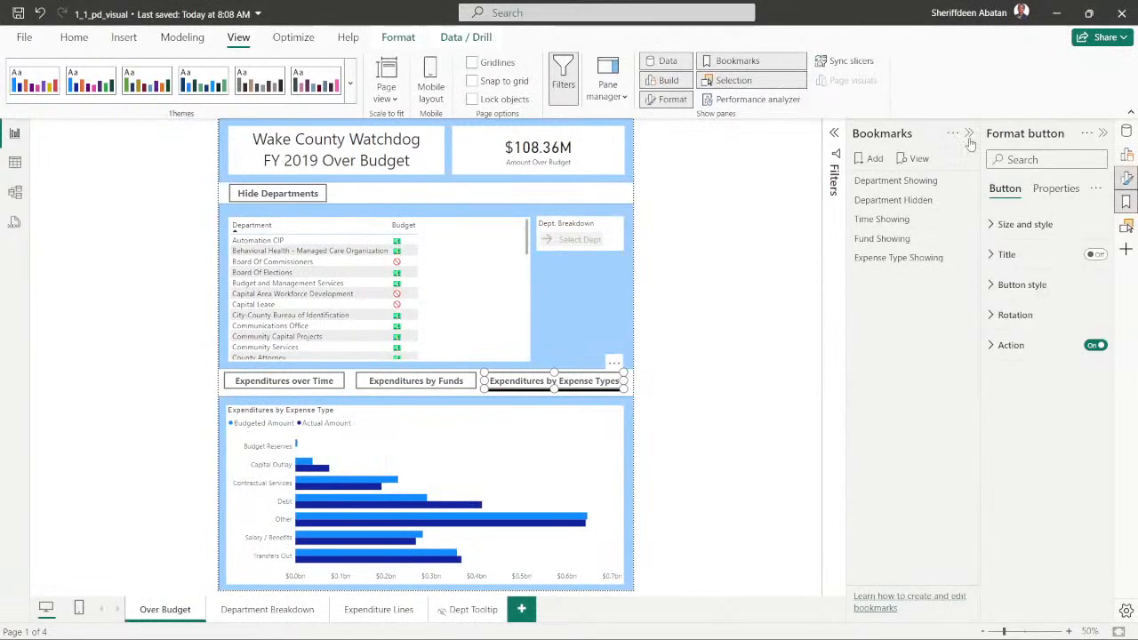
click(968, 133)
click(830, 404)
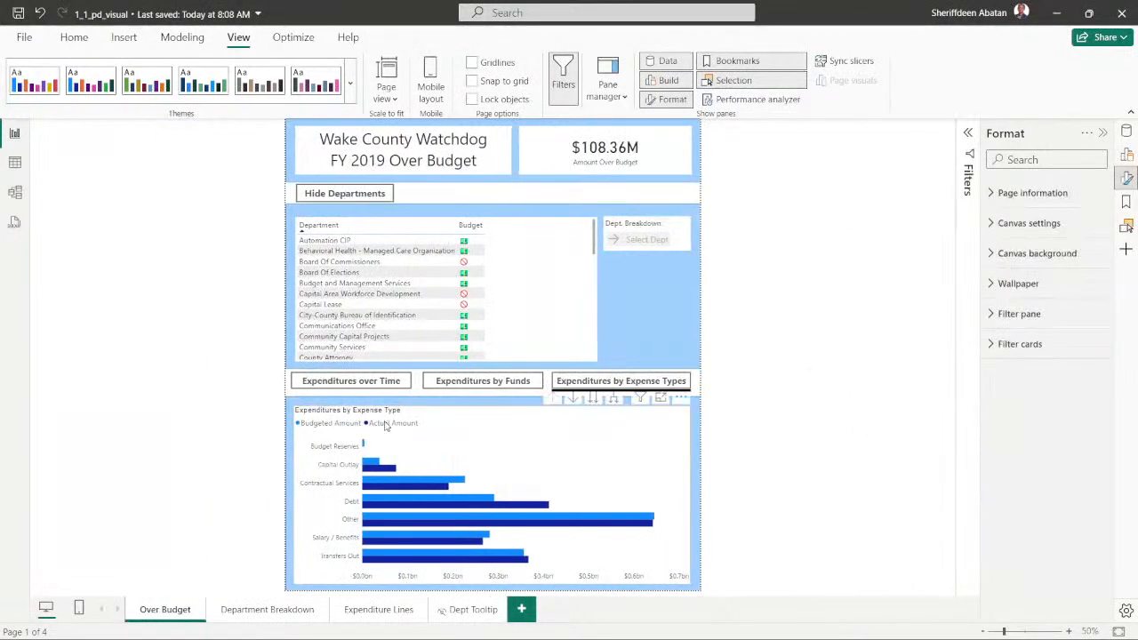
- Test the Expenditures over Time, by Funds and by Expense Types buttons twice in turn to check their bookmark links
ctrl+click(347, 380)
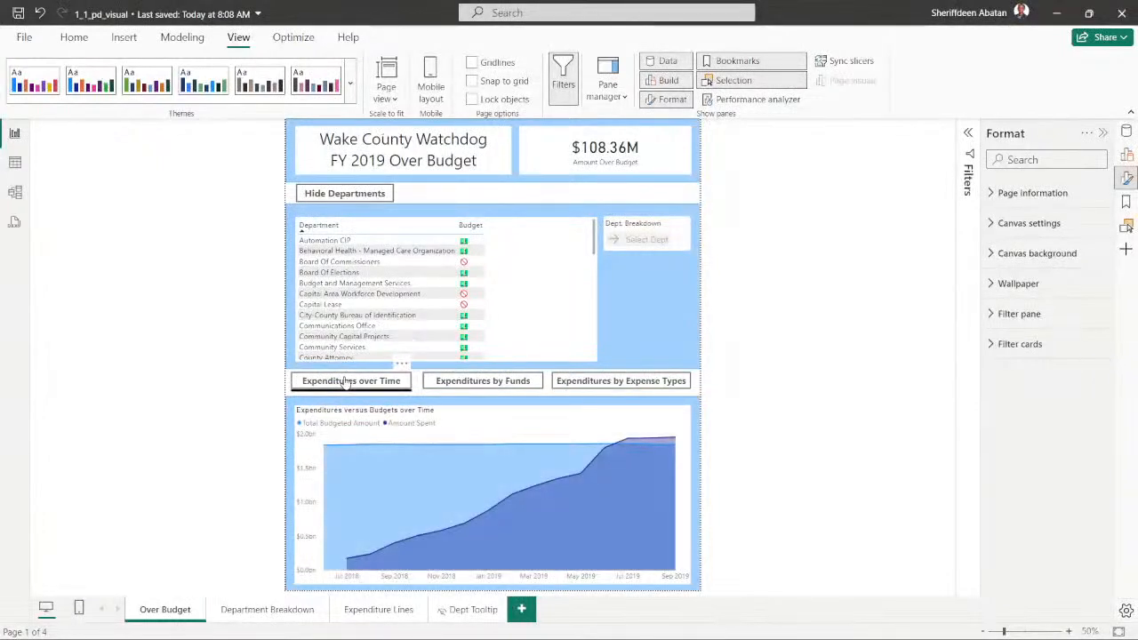
ctrl+click(470, 388)
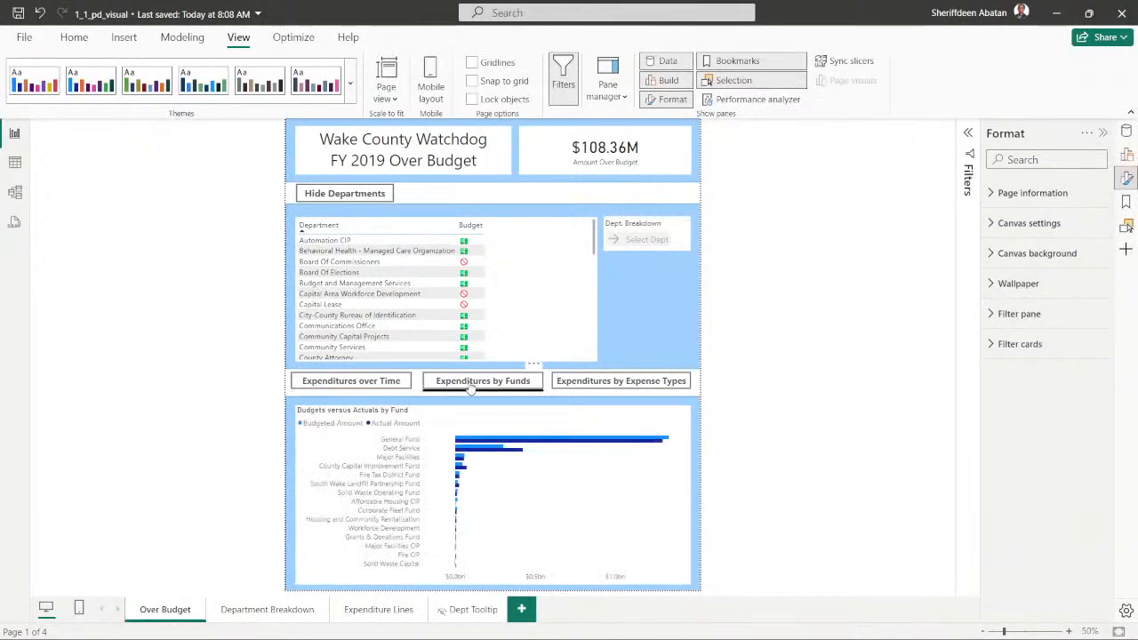
ctrl+click(587, 383)
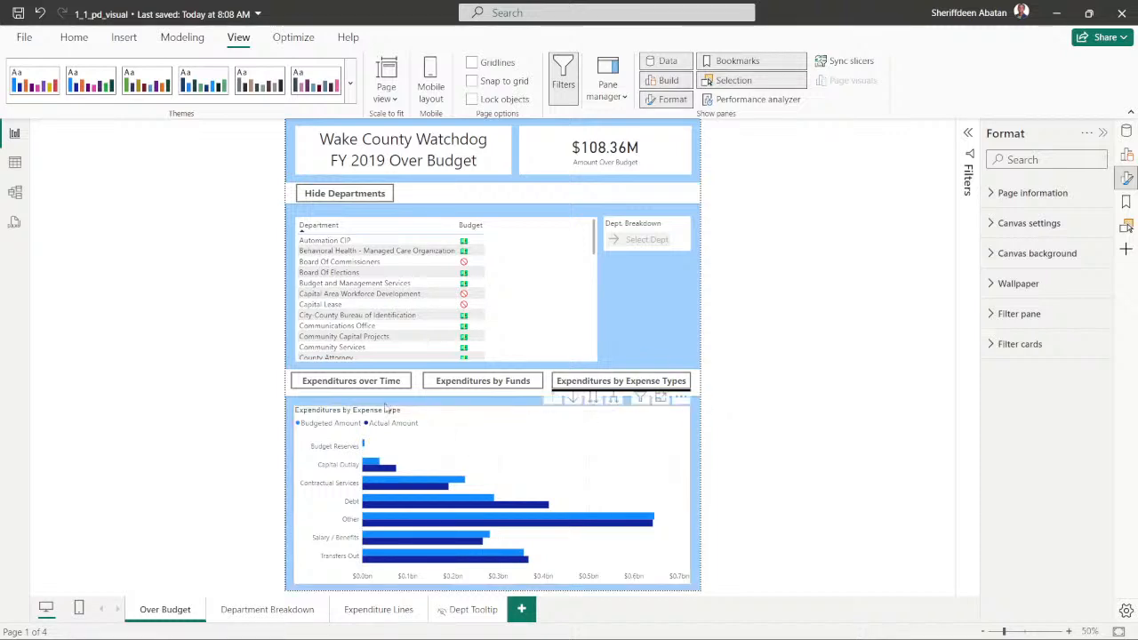
ctrl+click(334, 384)
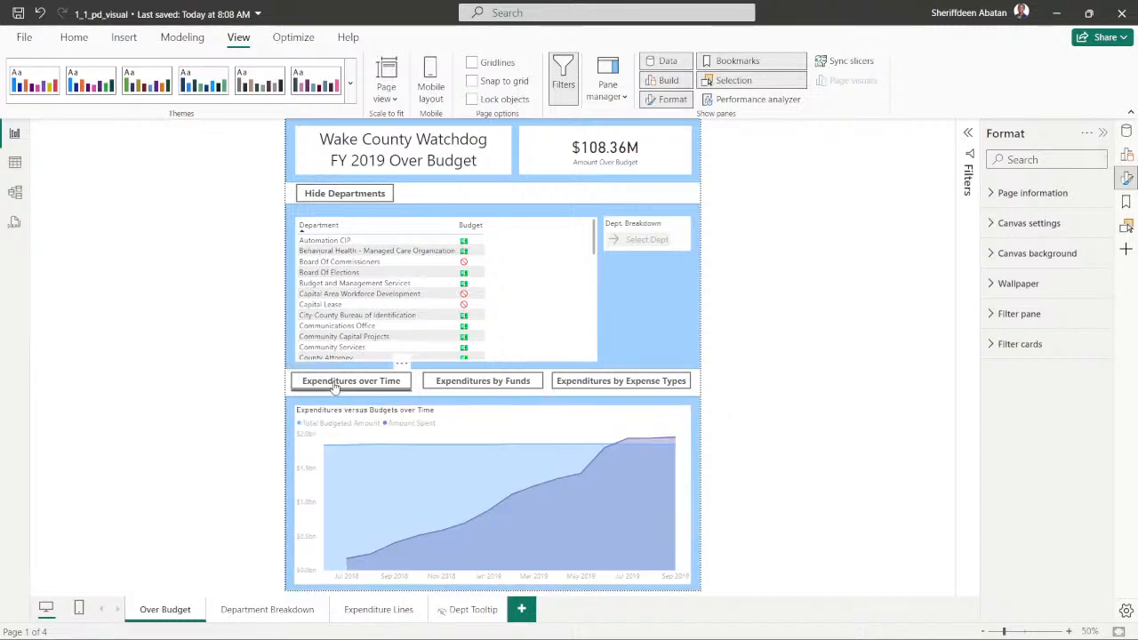
ctrl+click(444, 382)
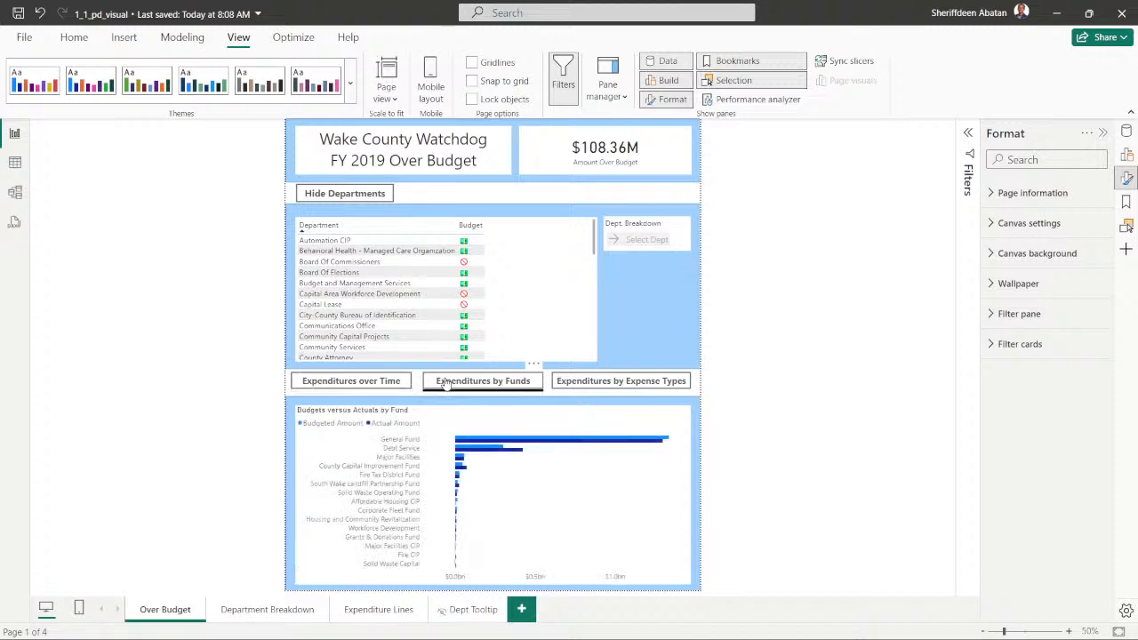
ctrl+click(572, 382)
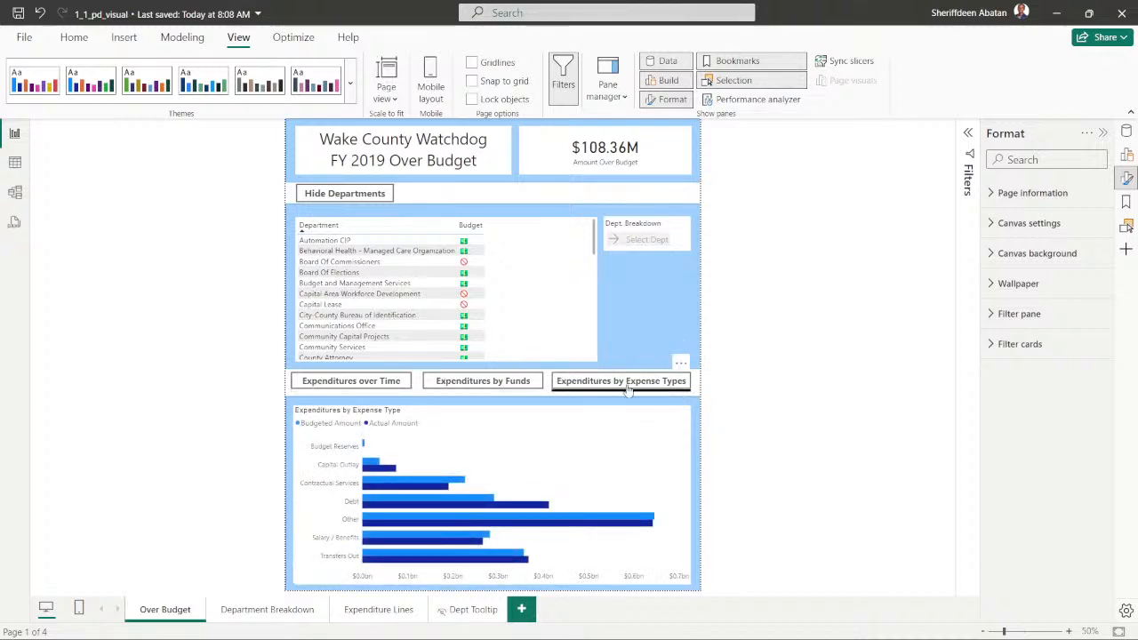
- Switch to the DataCamp exercise in Chrome, submit the current instruction to reach question 8, and return to Power BI
mouse_move(649, 629)
click(541, 623)
click(984, 332)
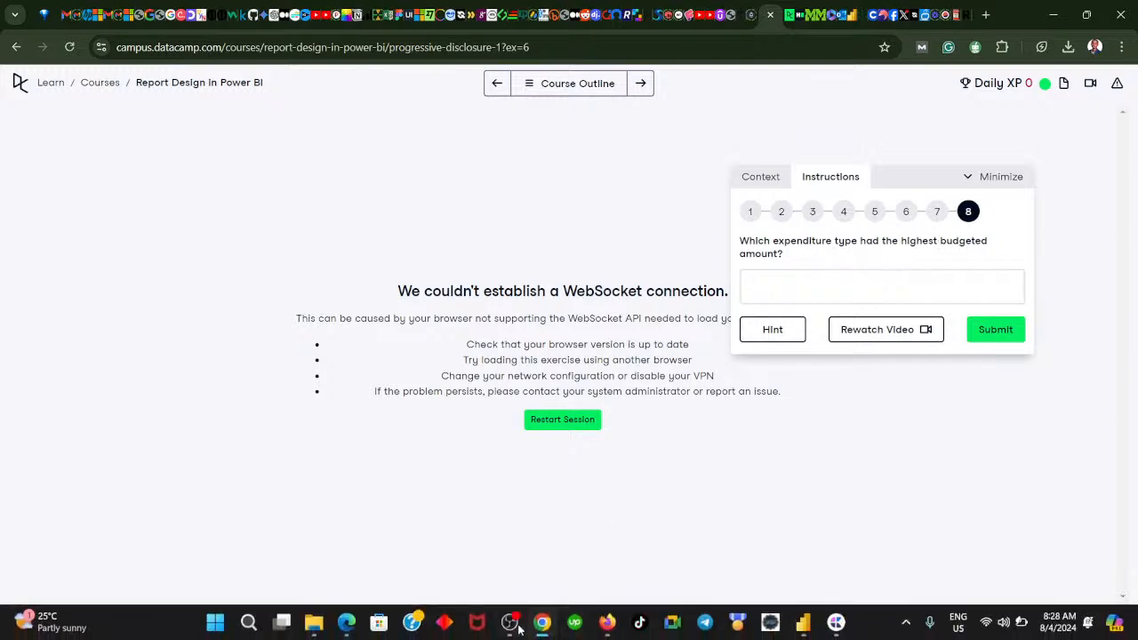
click(538, 625)
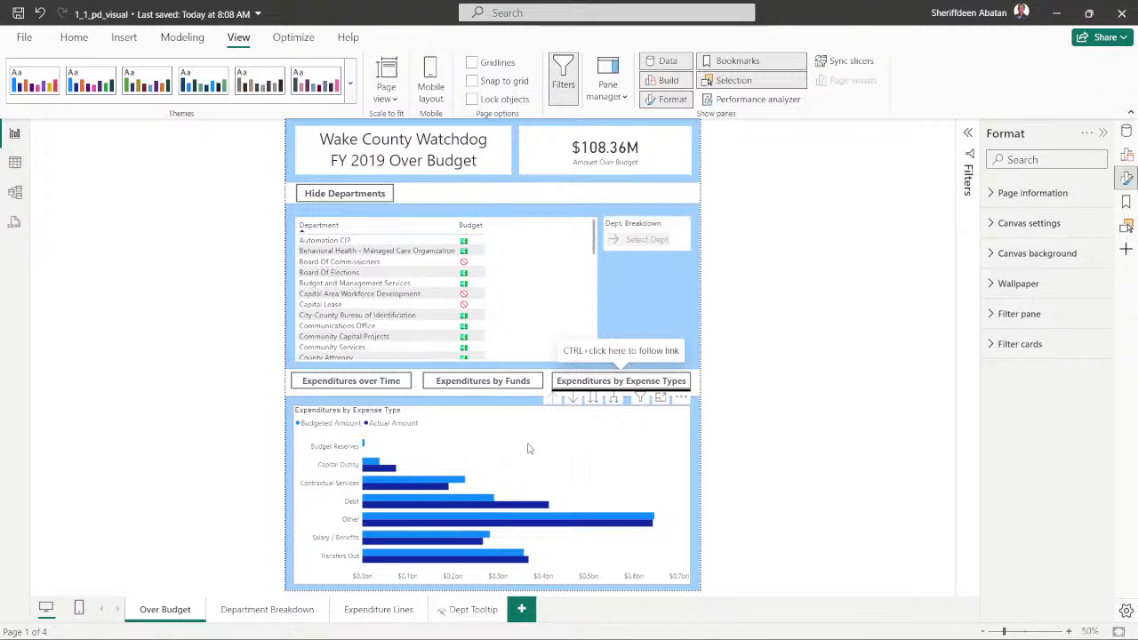
- Compare the time and expense type charts with the DataCamp question and inspect the budgeted amount of the Other bar
ctrl+click(338, 380)
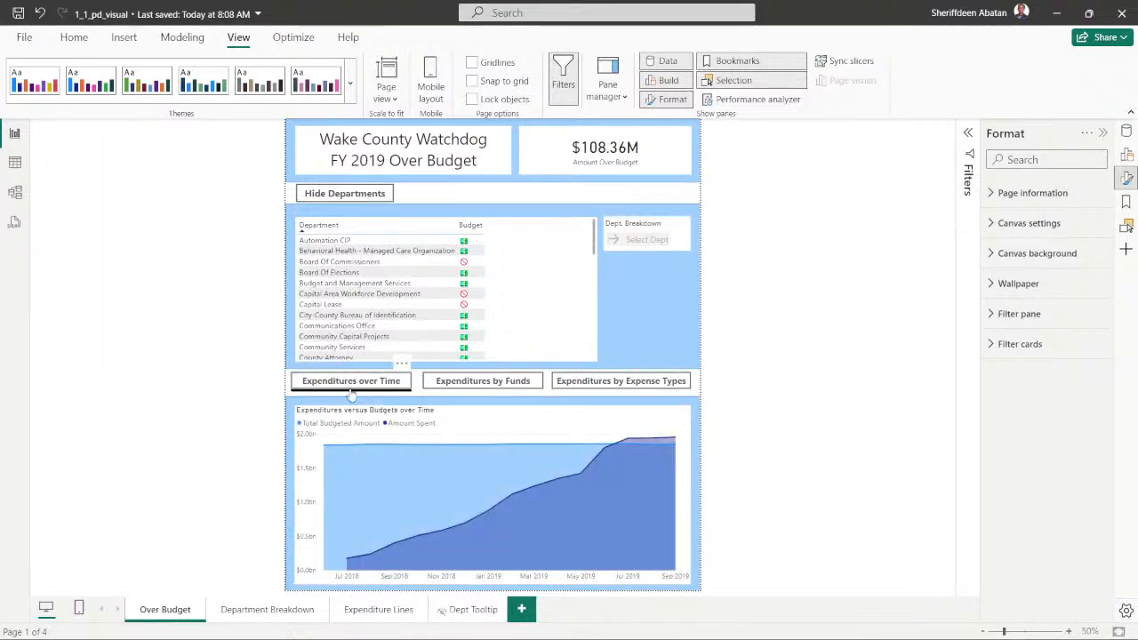
click(587, 384)
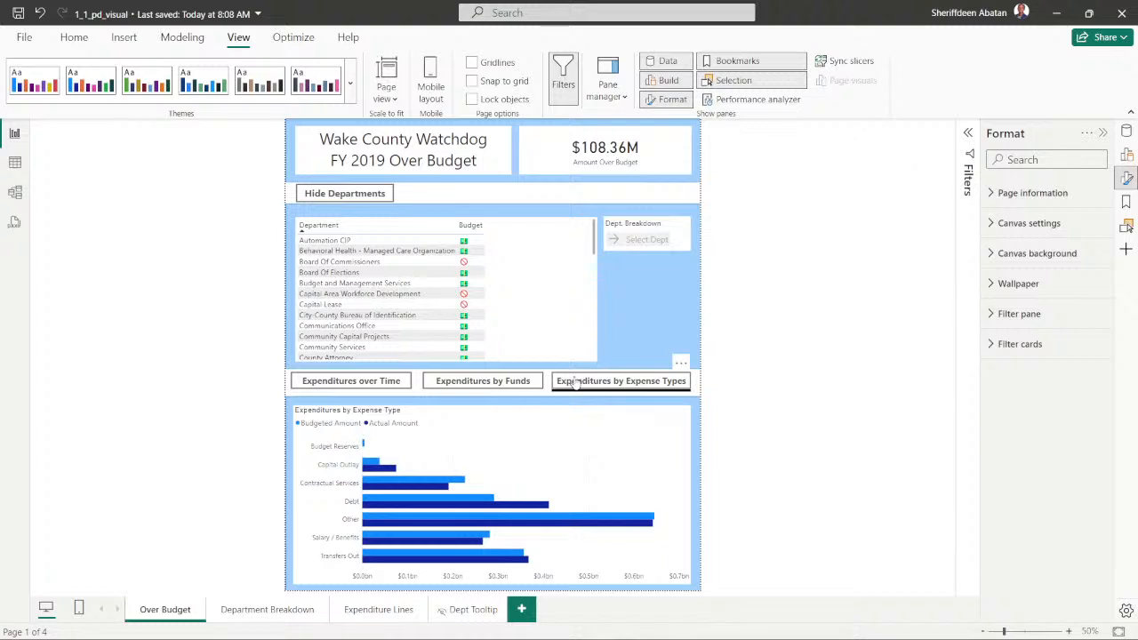
click(543, 627)
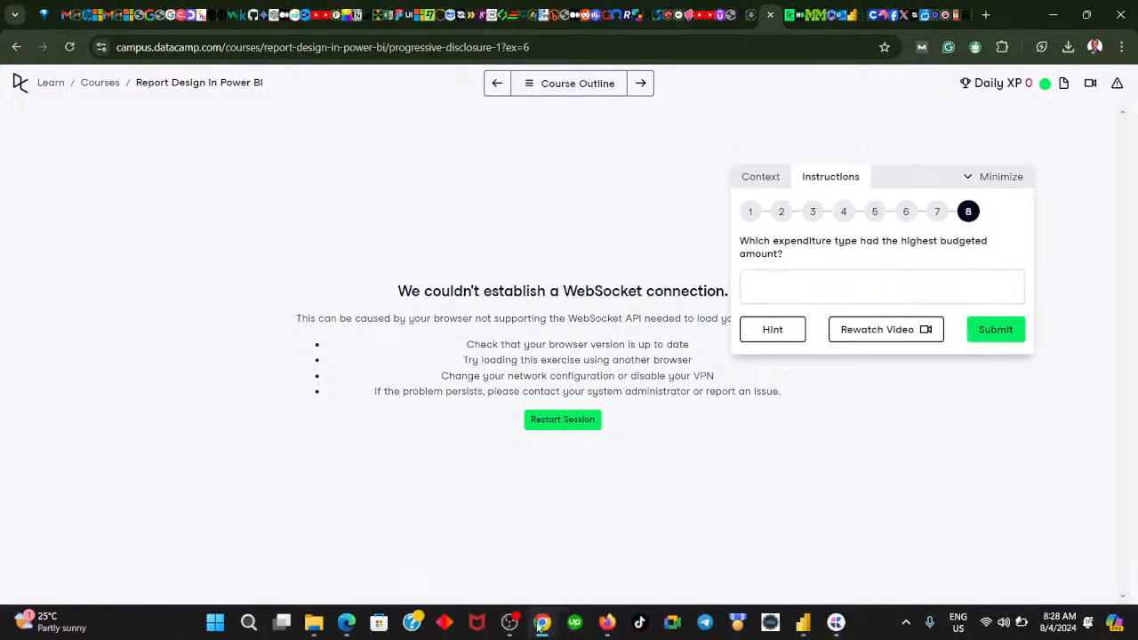
click(541, 624)
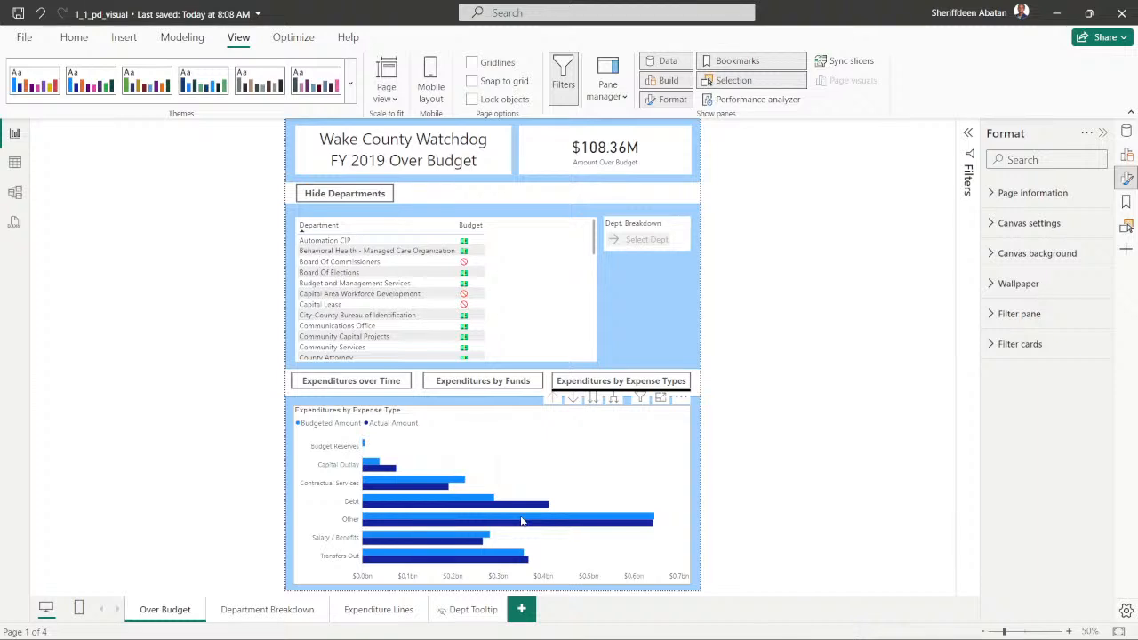
mouse_move(523, 520)
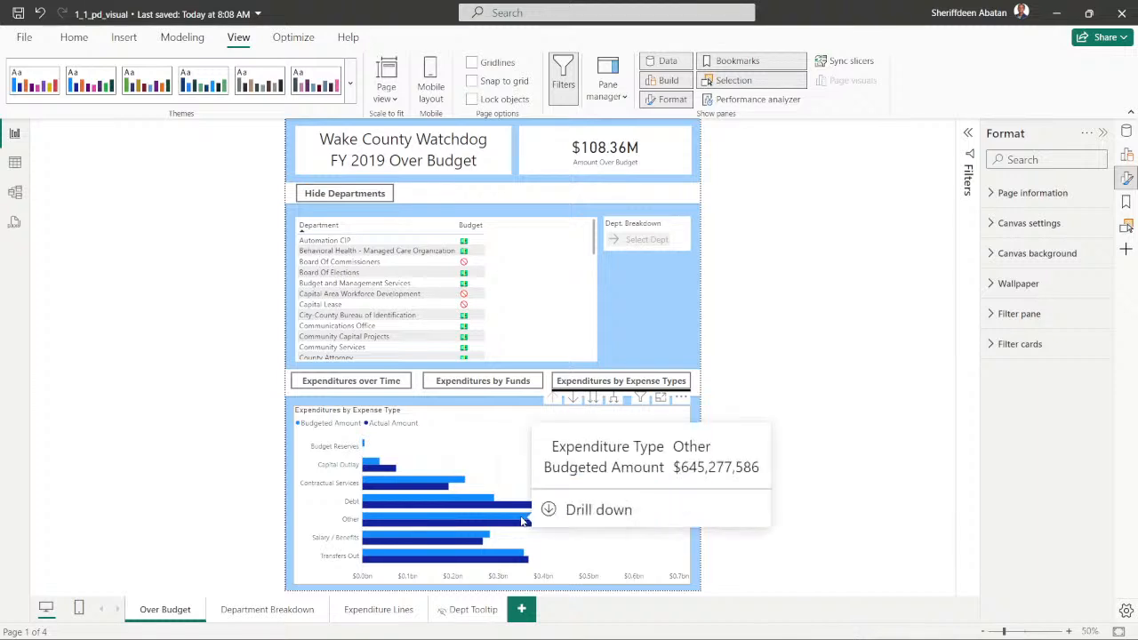
- Switch to DataCamp in Chrome, submit "Others" as the expenditure type with the highest budgeted amount, and request the hint
click(542, 621)
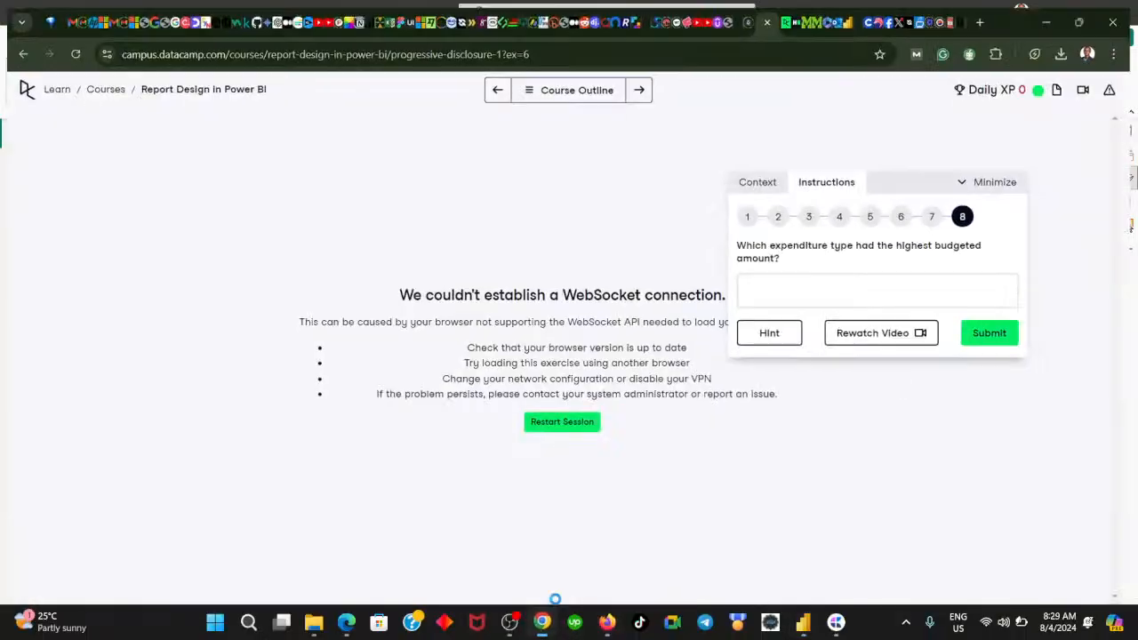
click(781, 291)
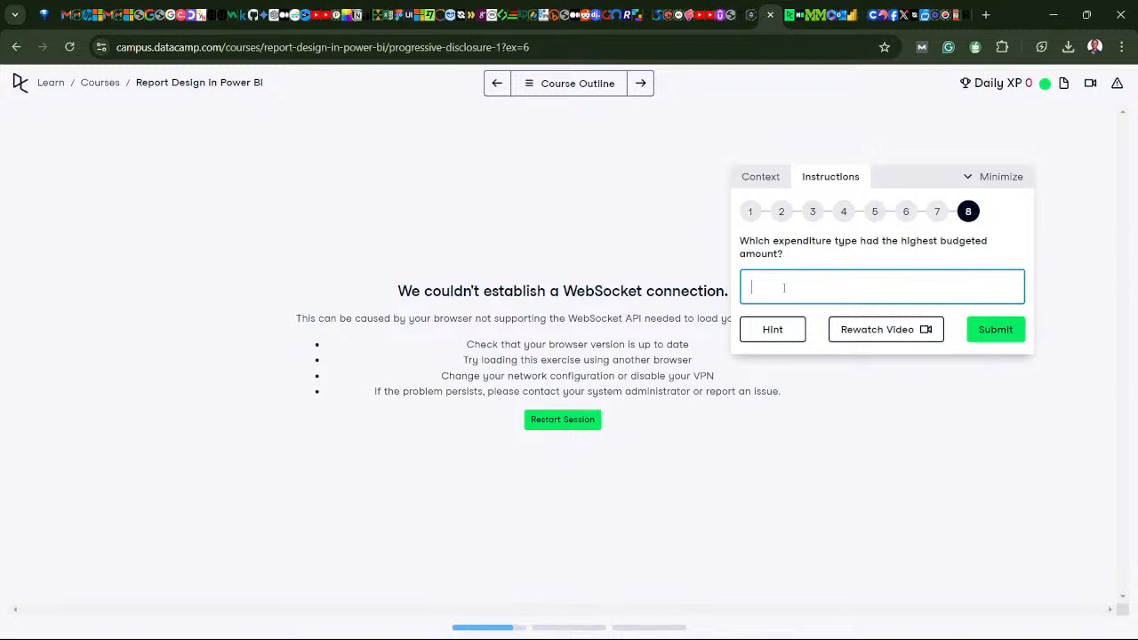
text(Others)
click(992, 333)
click(771, 332)
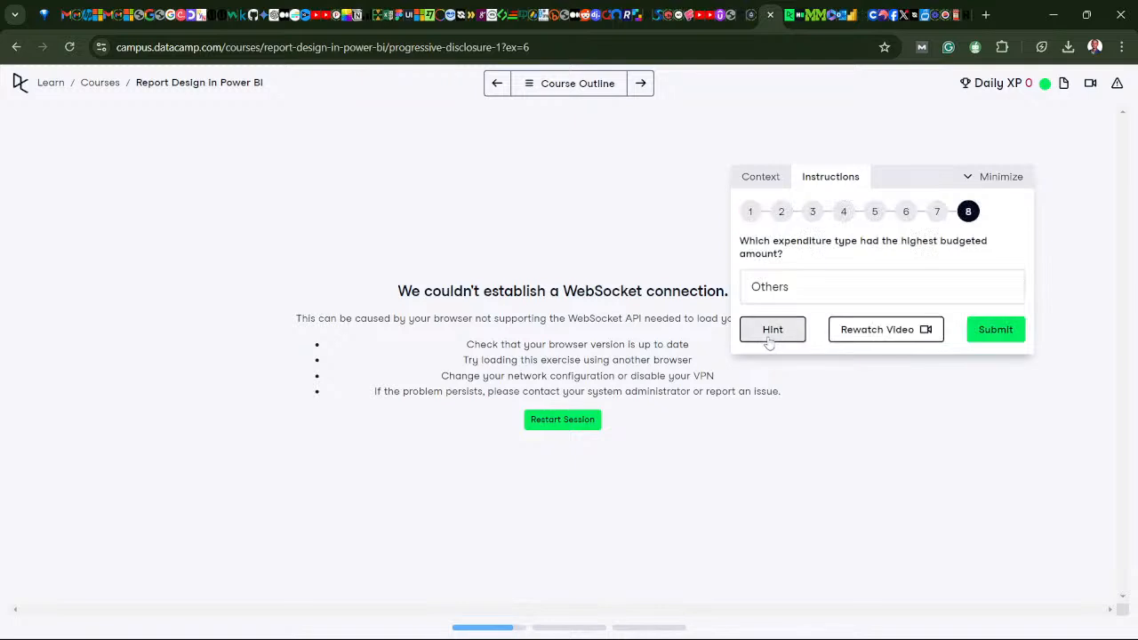
- Return to Power BI and cycle through the expenditure buttons to compare the expense type, funds and over-time charts
click(541, 625)
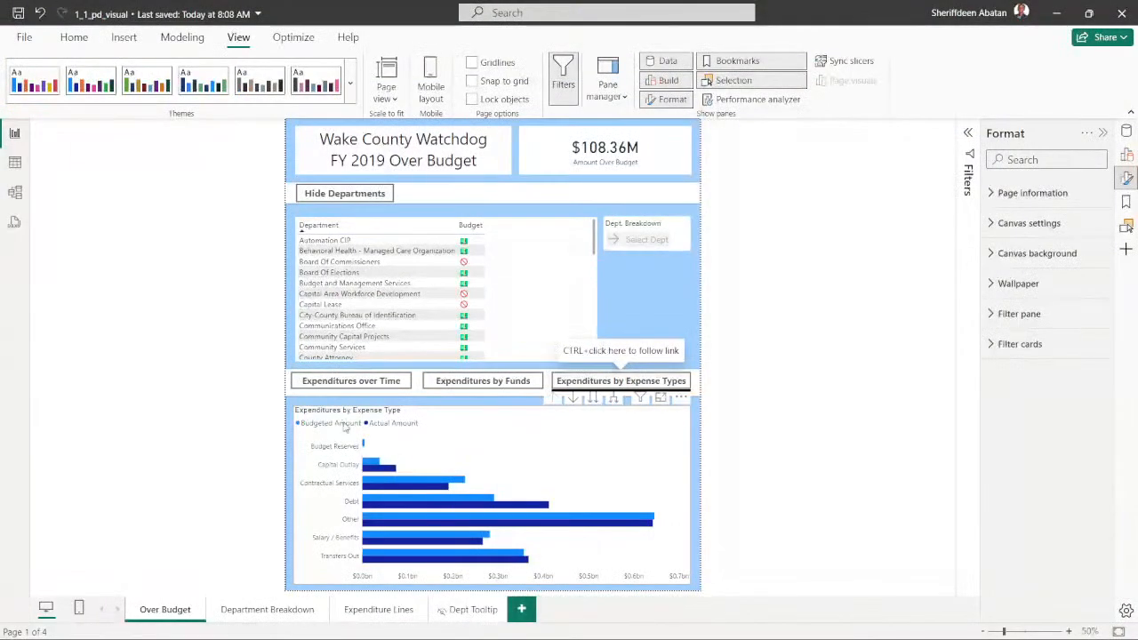
mouse_move(546, 528)
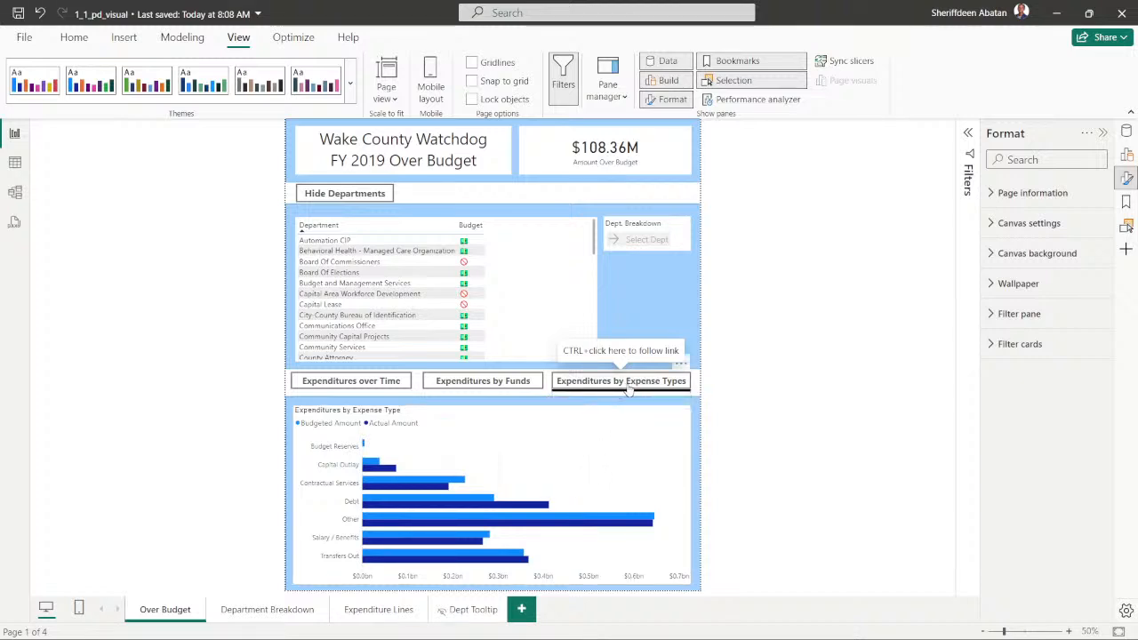
click(501, 388)
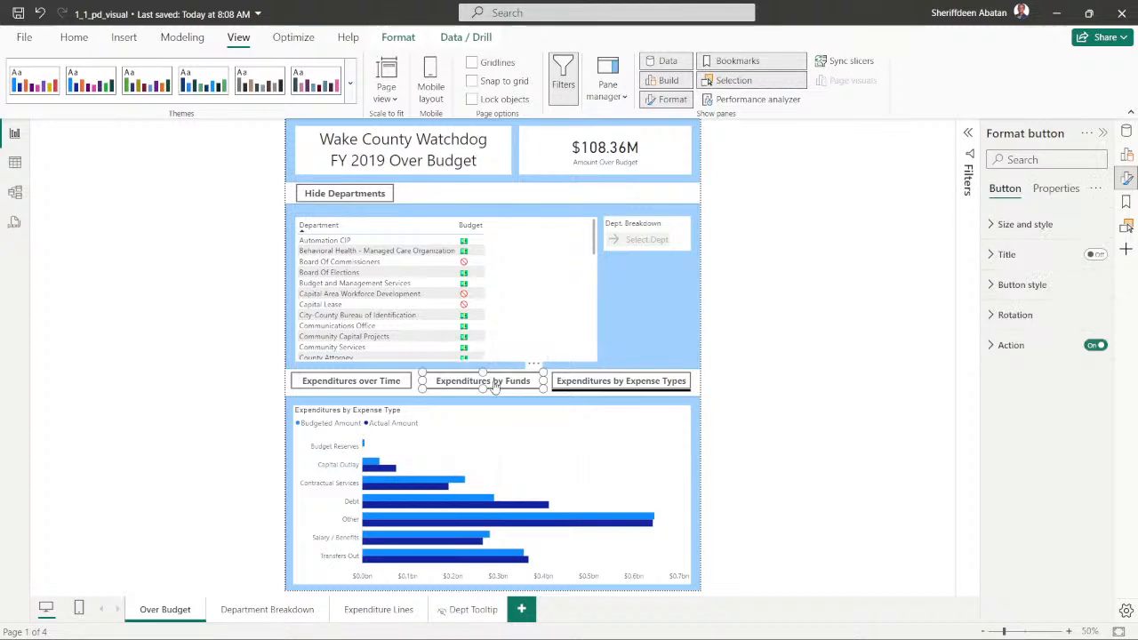
ctrl+click(495, 388)
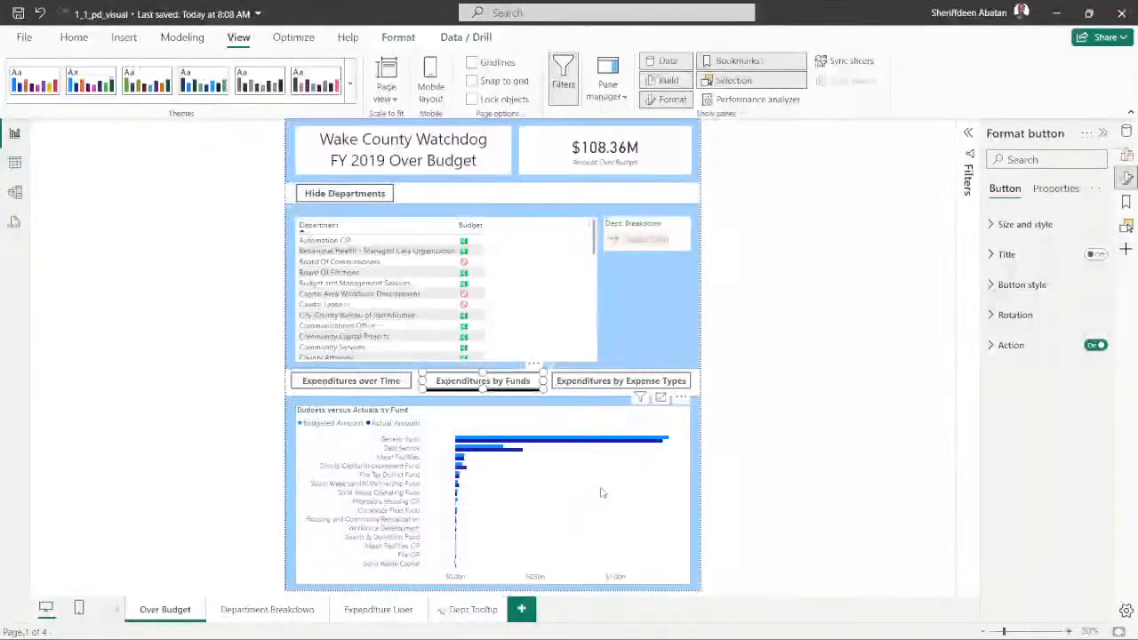
ctrl+click(342, 383)
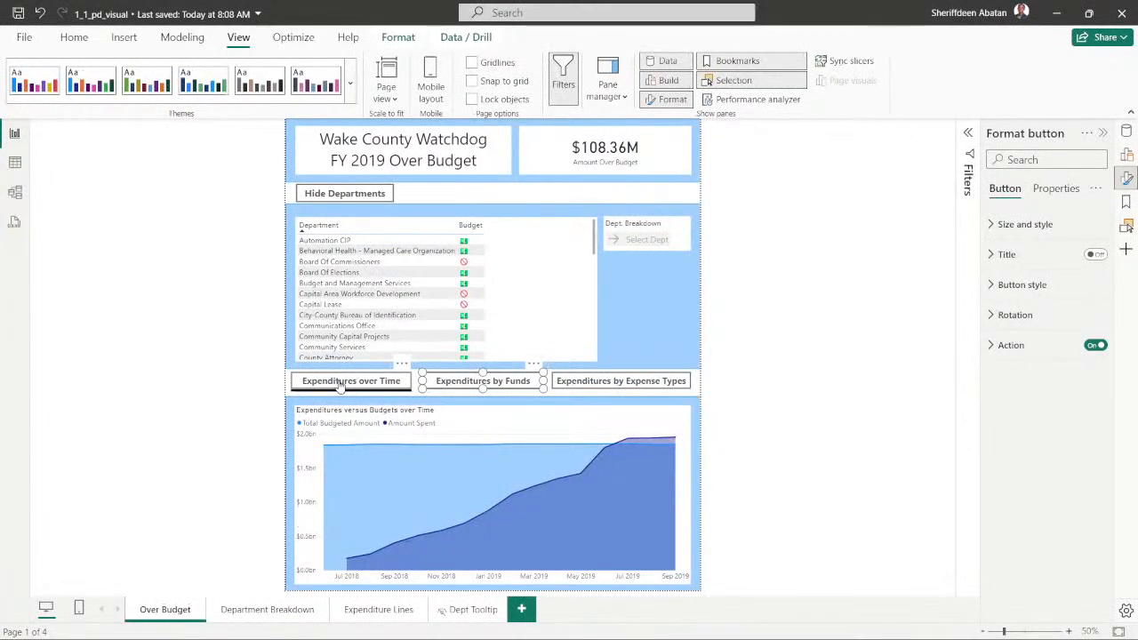
ctrl+click(458, 388)
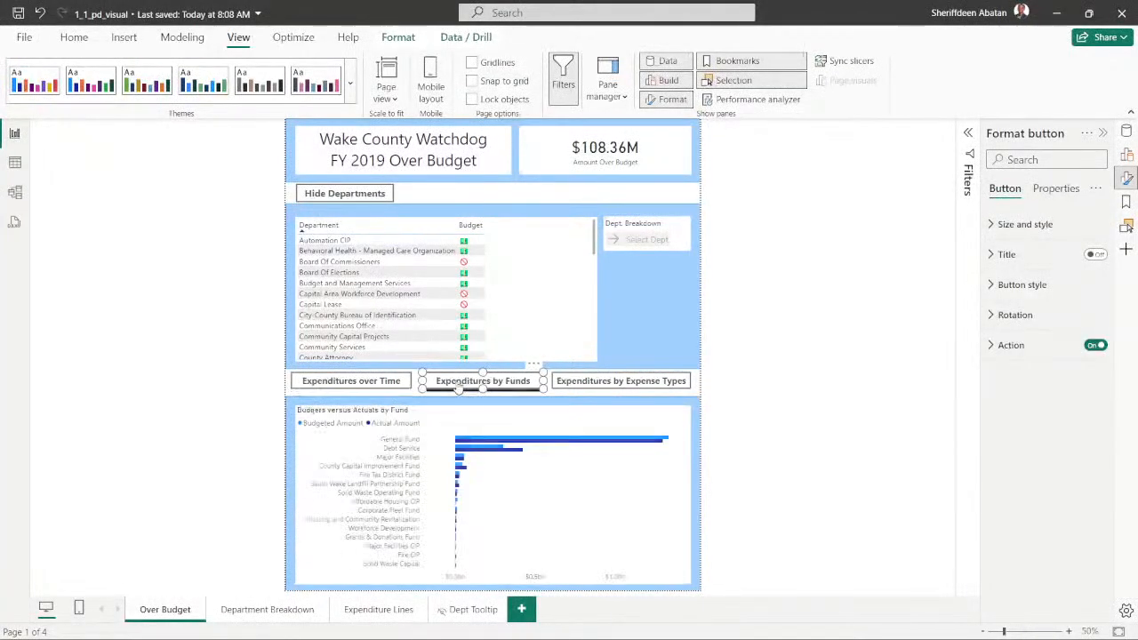
click(720, 383)
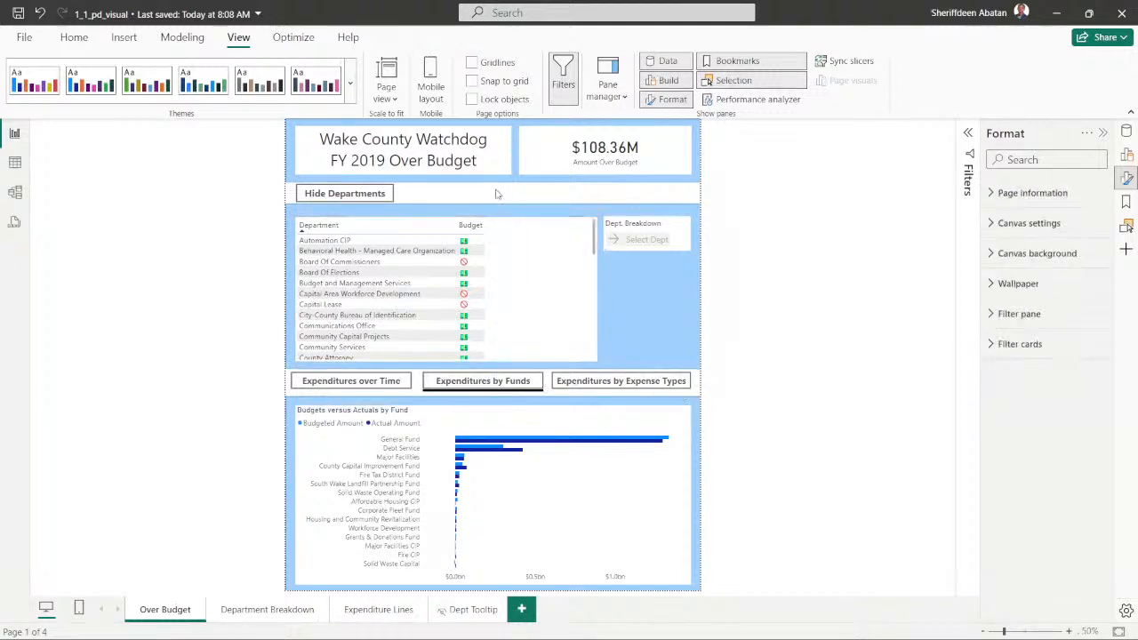
ctrl+click(342, 383)
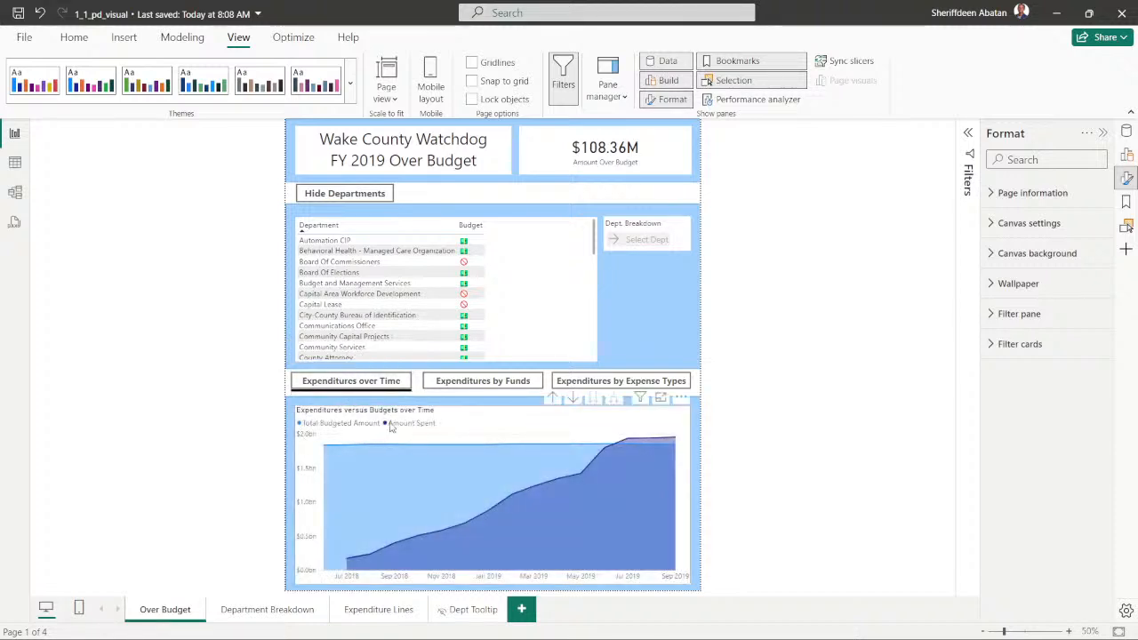
click(451, 388)
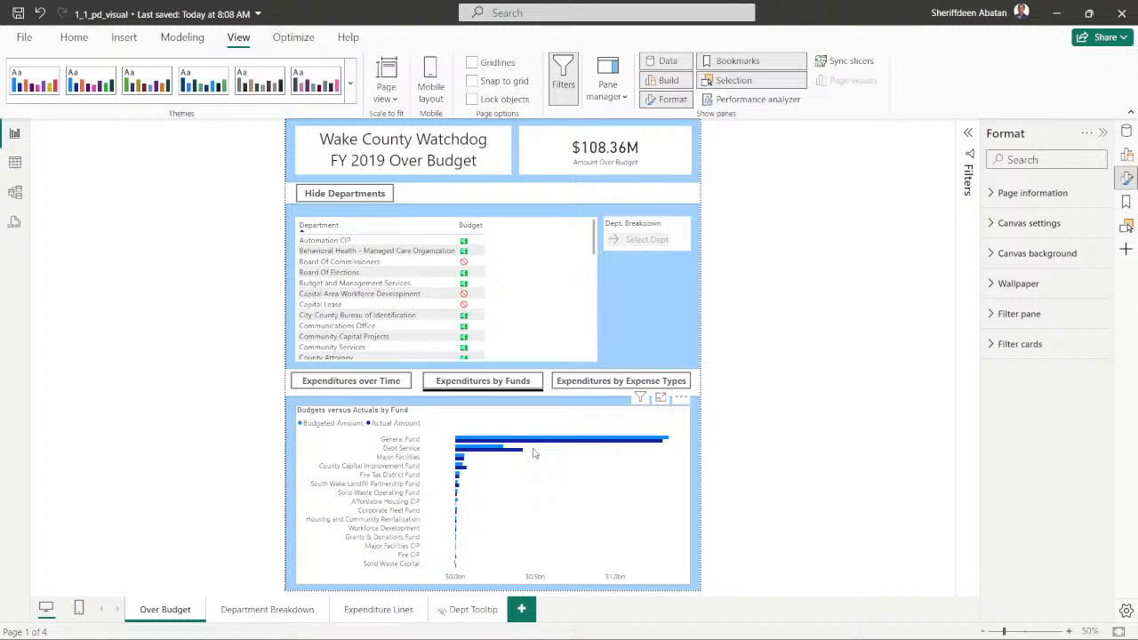
- Switch to DataCamp in Chrome, submit "General Funds" as the expenditure type with the highest budgeted amount, and clear the answer
click(539, 624)
drag(788, 286, 736, 289)
text(General Funds)
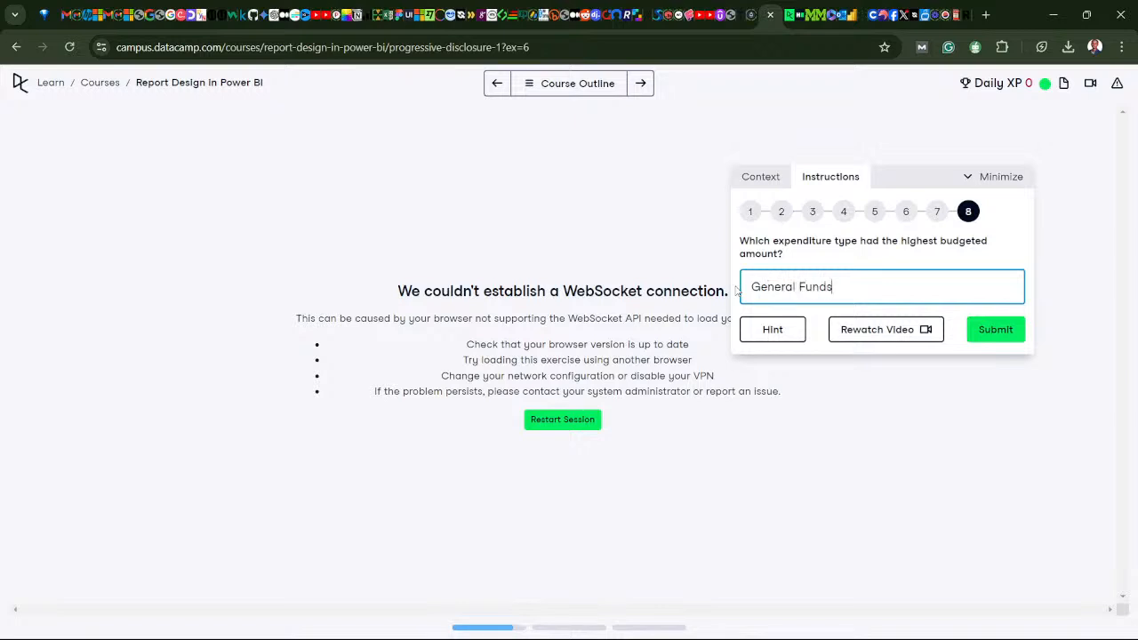
key(Return)
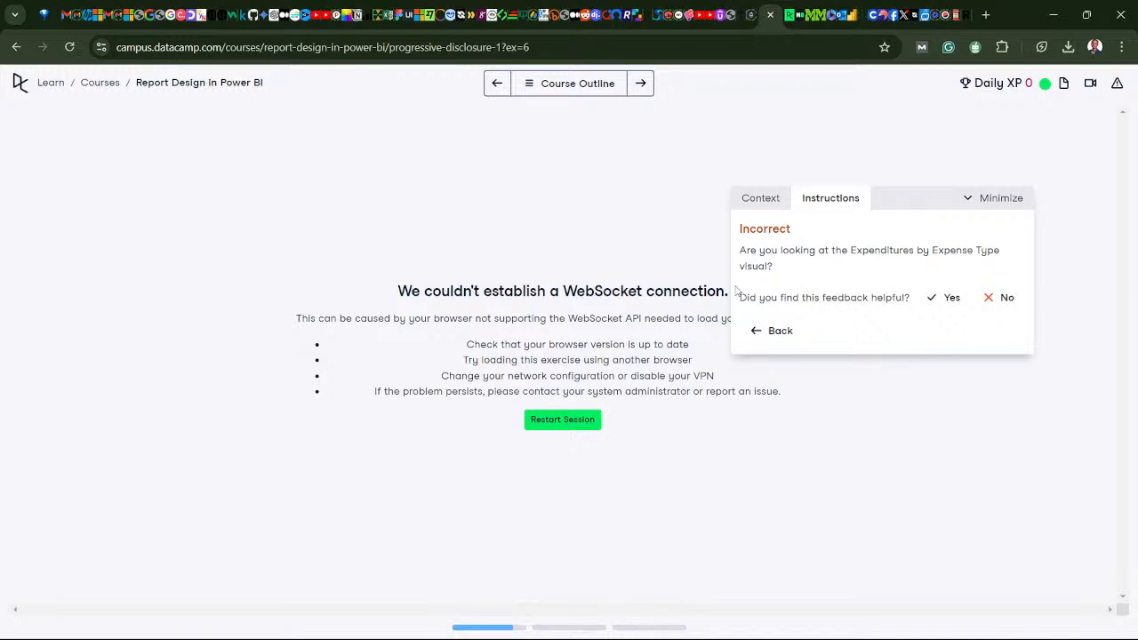
click(762, 330)
drag(832, 286, 732, 299)
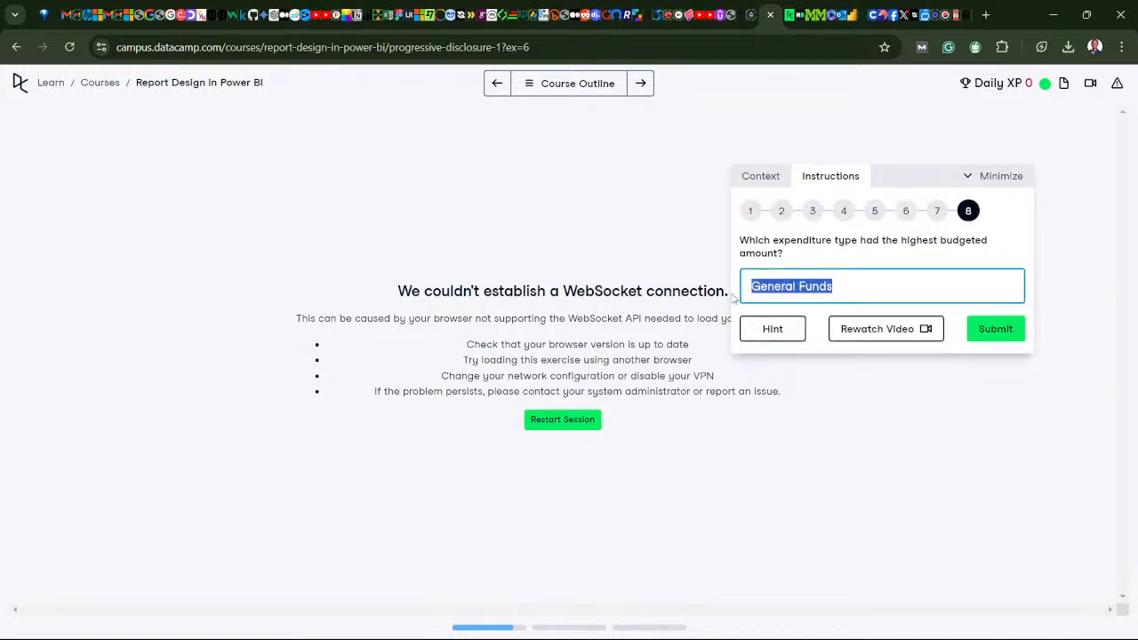
key(BackSpace)
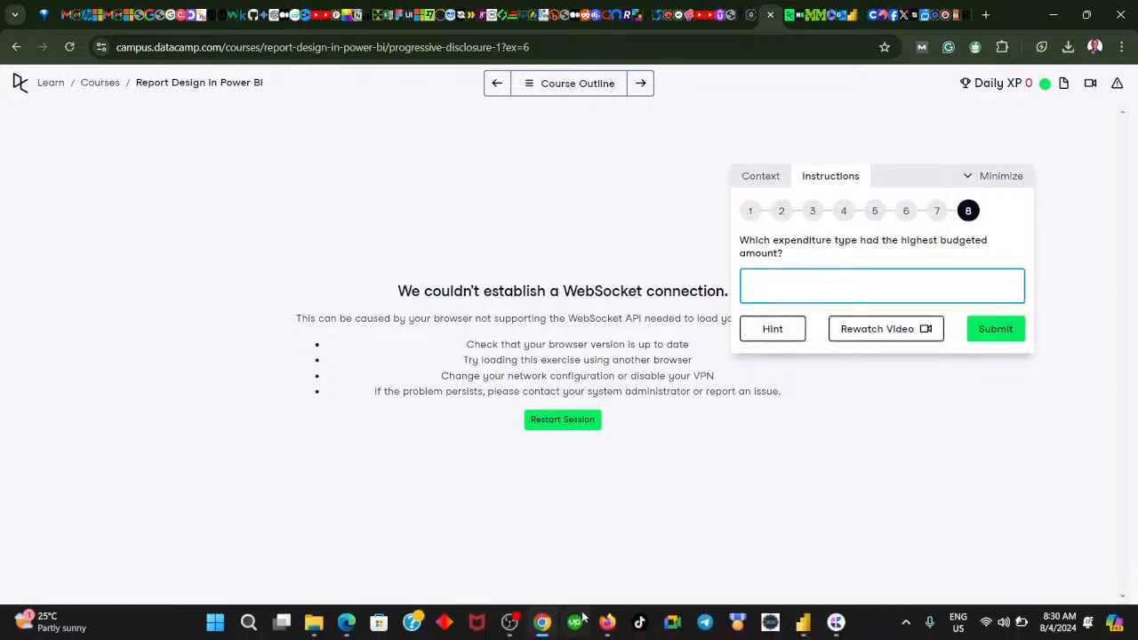
- Return to Power BI, inspect the bars of the Expenditures by Expense Type chart, and compare them with the DataCamp question
click(548, 629)
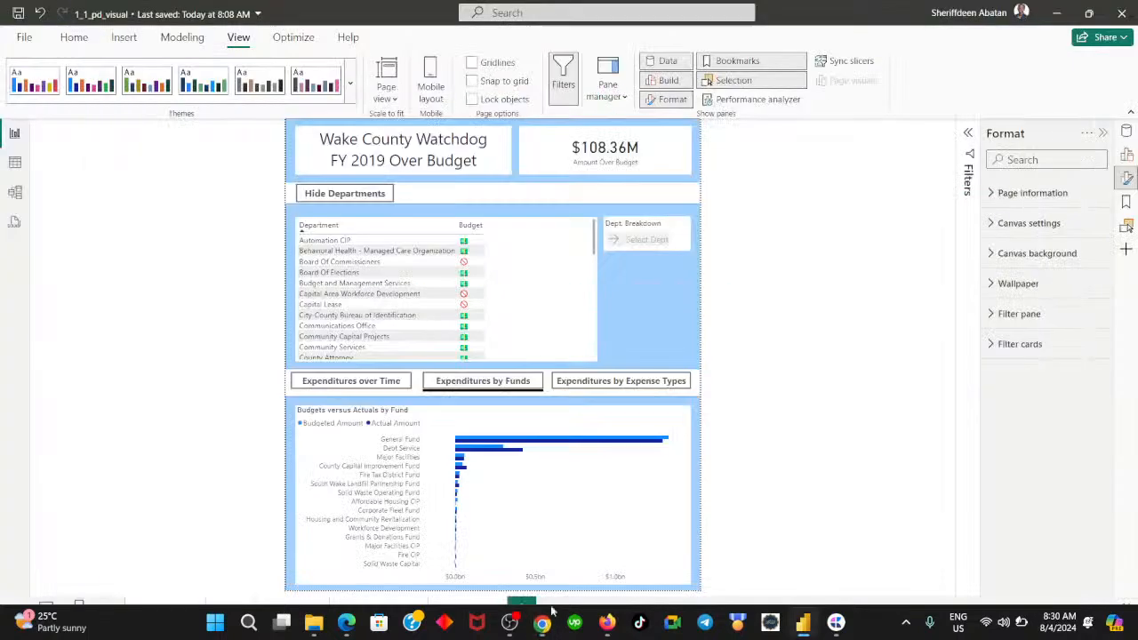
ctrl+click(578, 384)
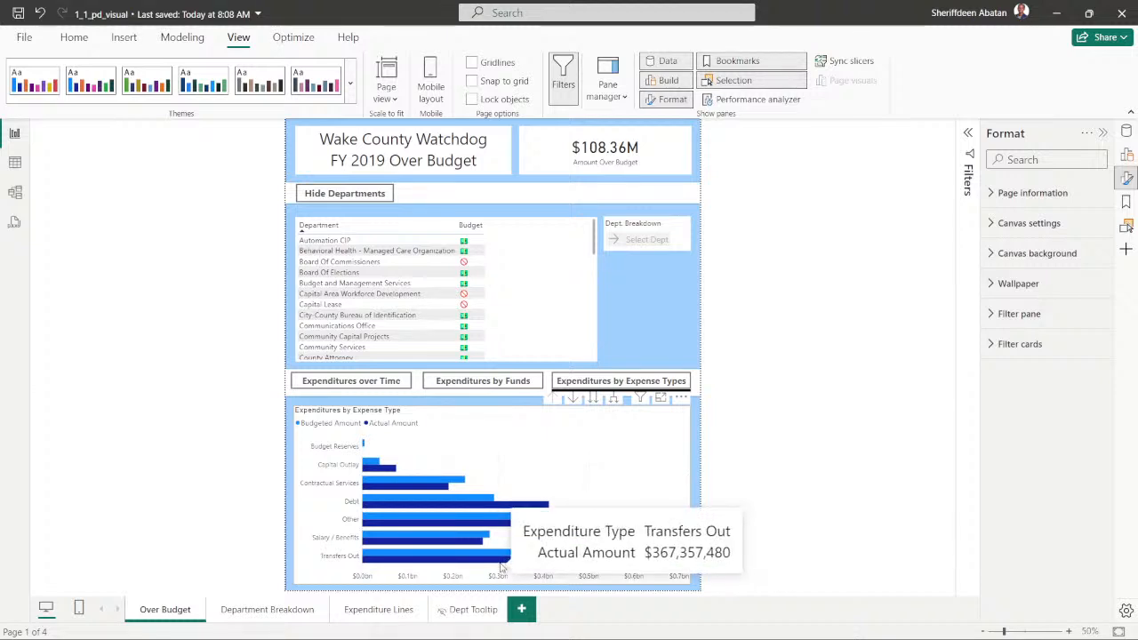
mouse_move(375, 539)
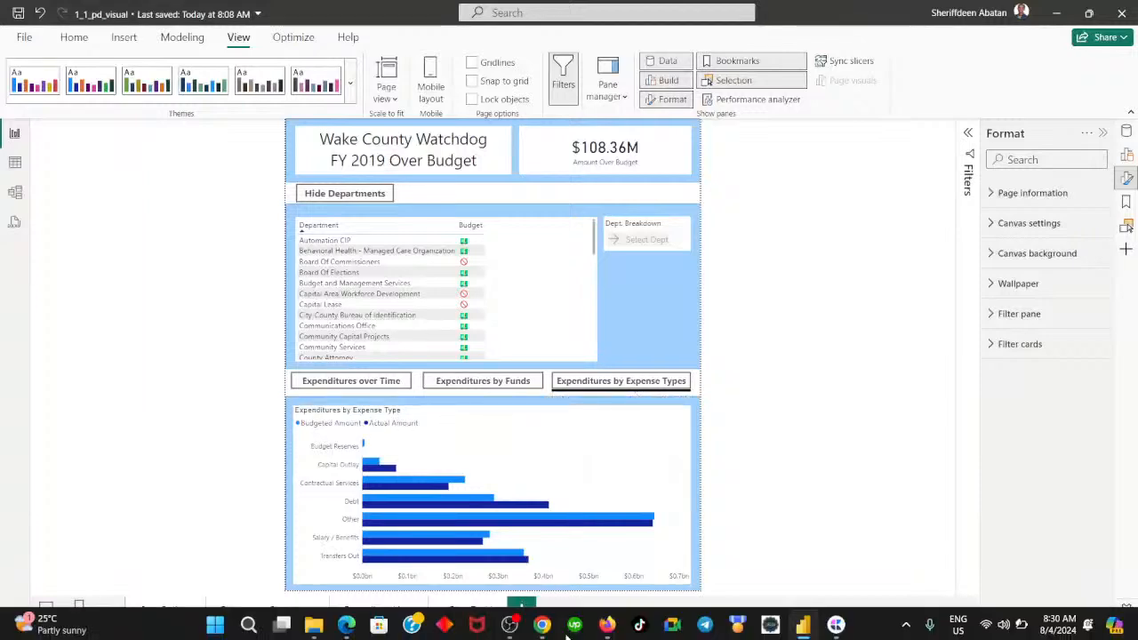
click(542, 622)
click(544, 624)
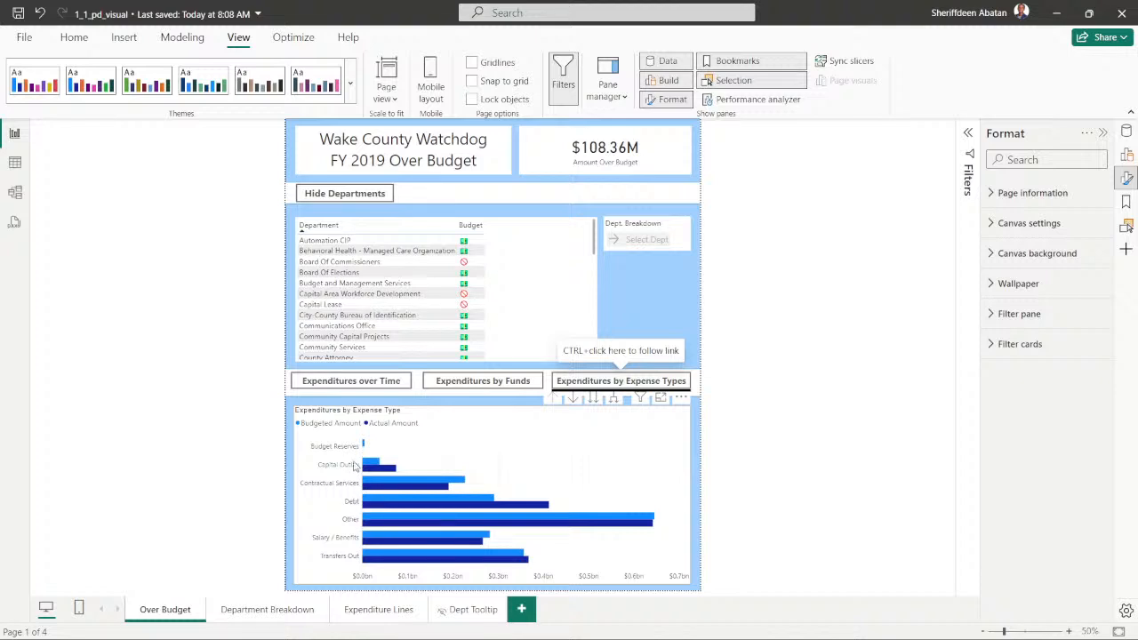
- Follow the Expenditures by Funds button's link, then return to the Expenditures by Expense Types chart
click(509, 384)
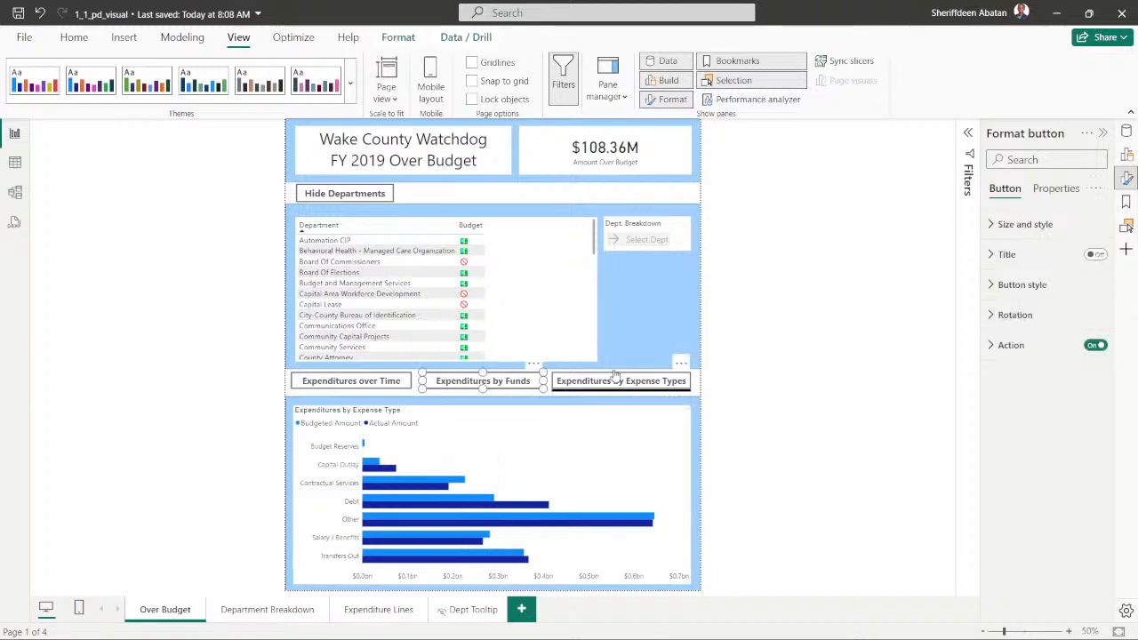
click(550, 197)
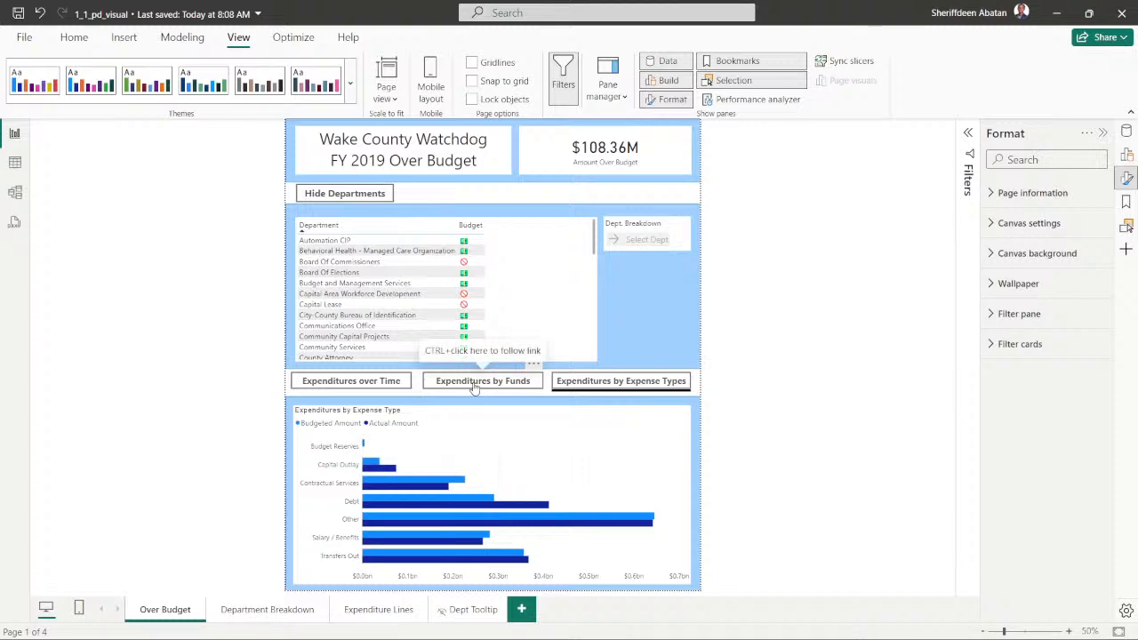
ctrl+click(475, 384)
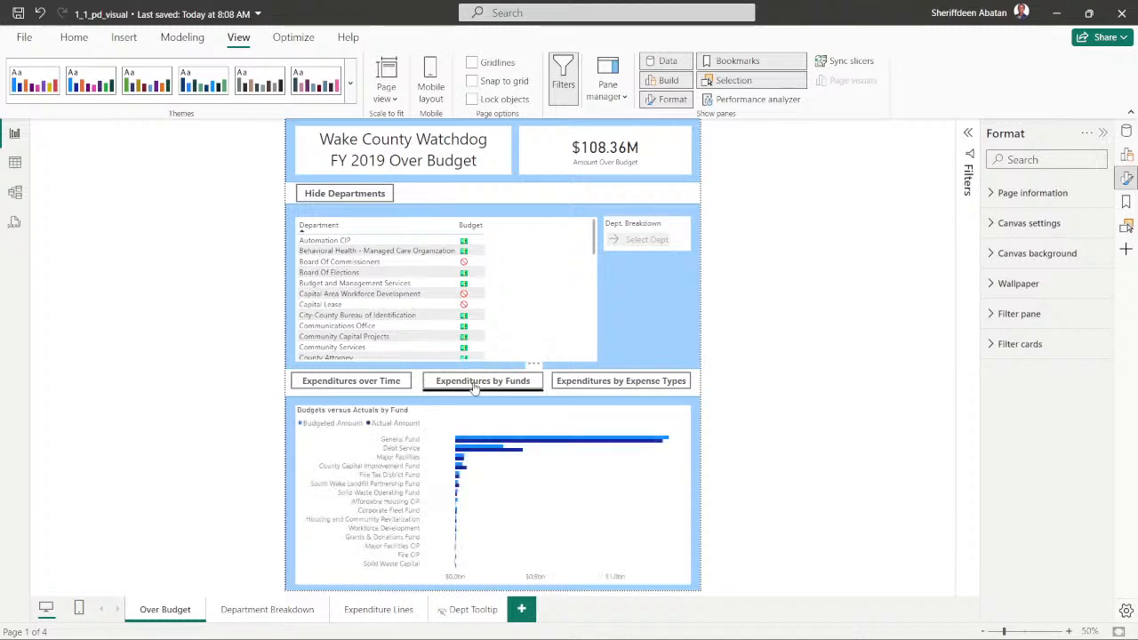
ctrl+click(579, 384)
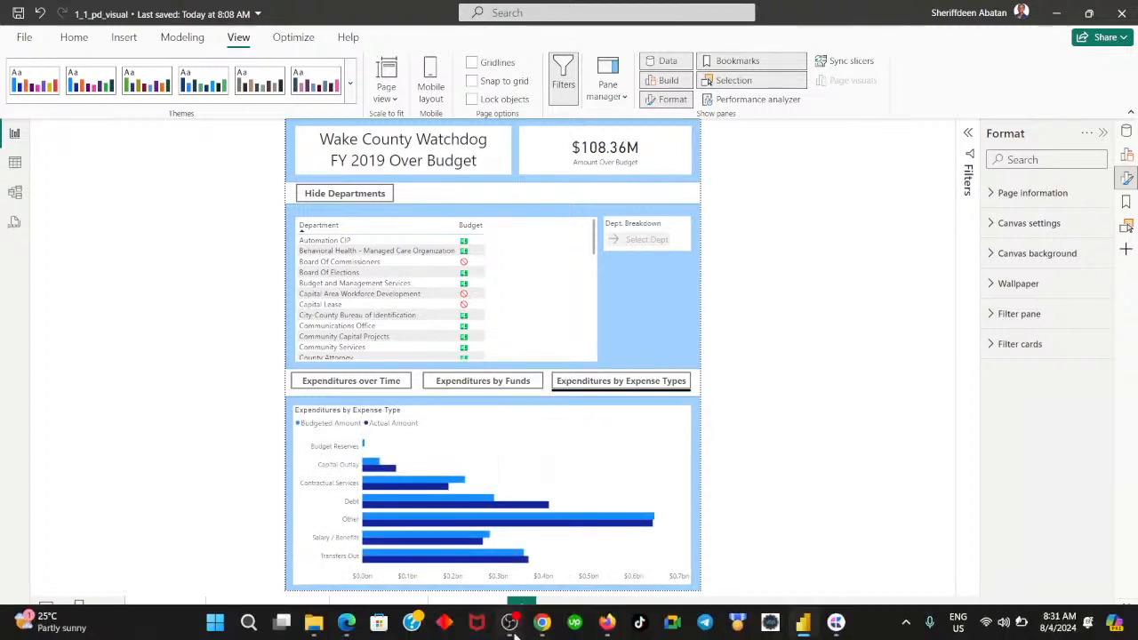
- Switch to DataCamp in Chrome, read the hint for question 8, and empty the answer field
click(542, 622)
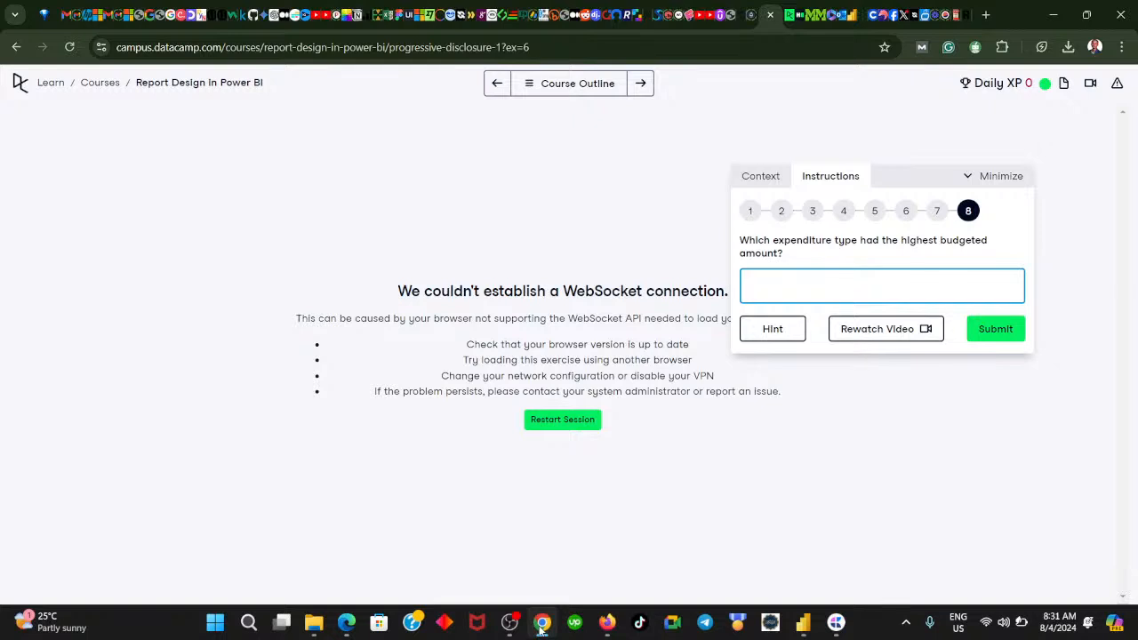
click(748, 337)
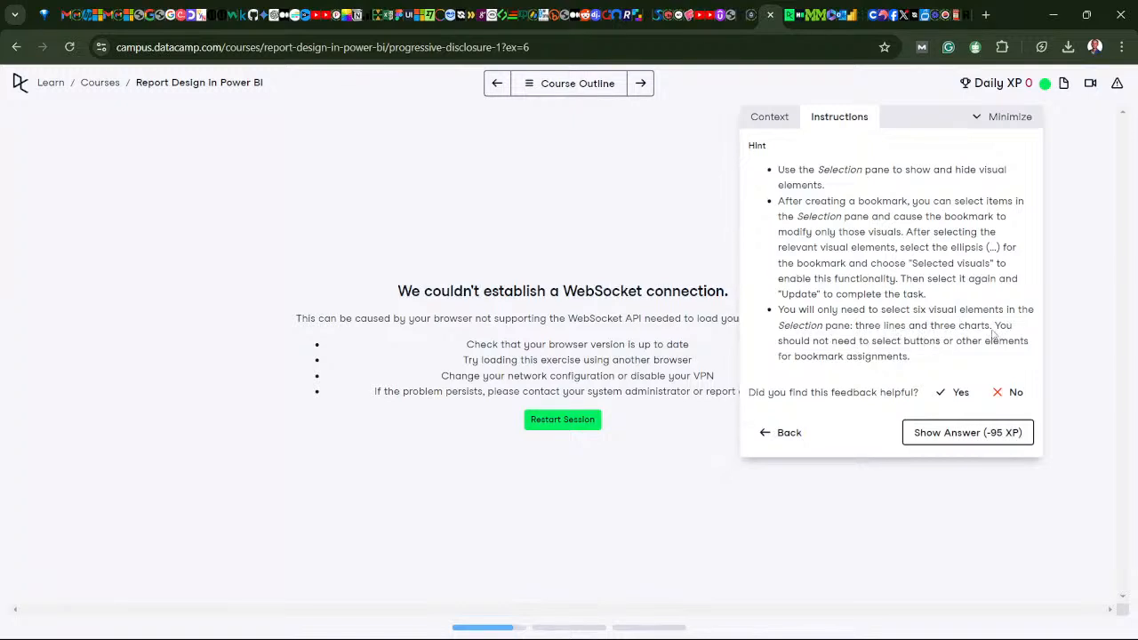
click(789, 433)
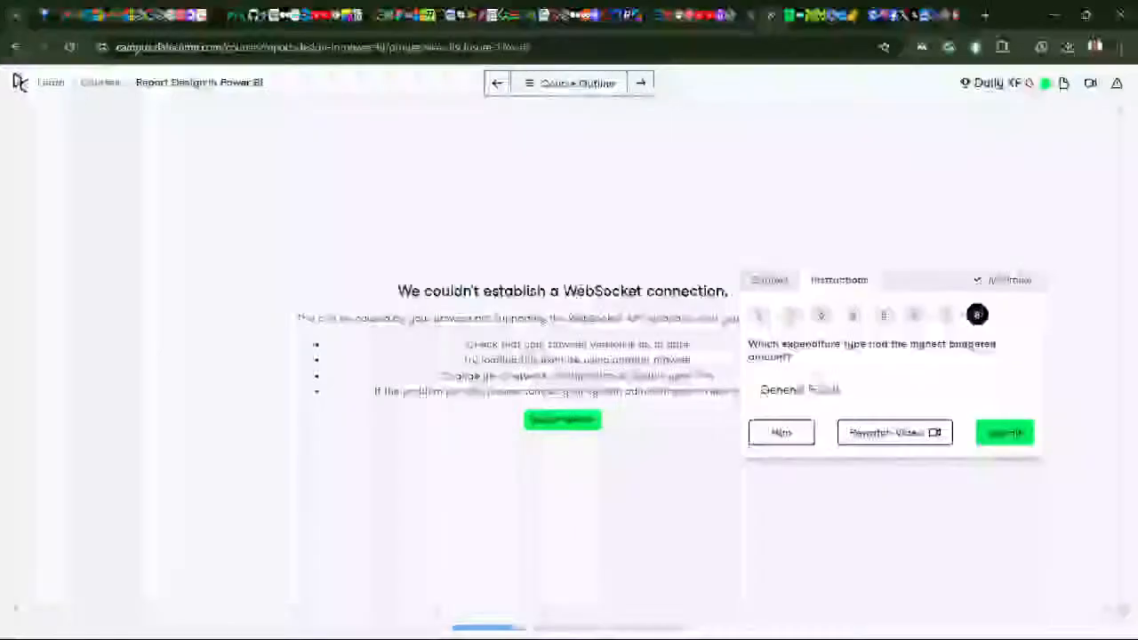
key(BackSpace)
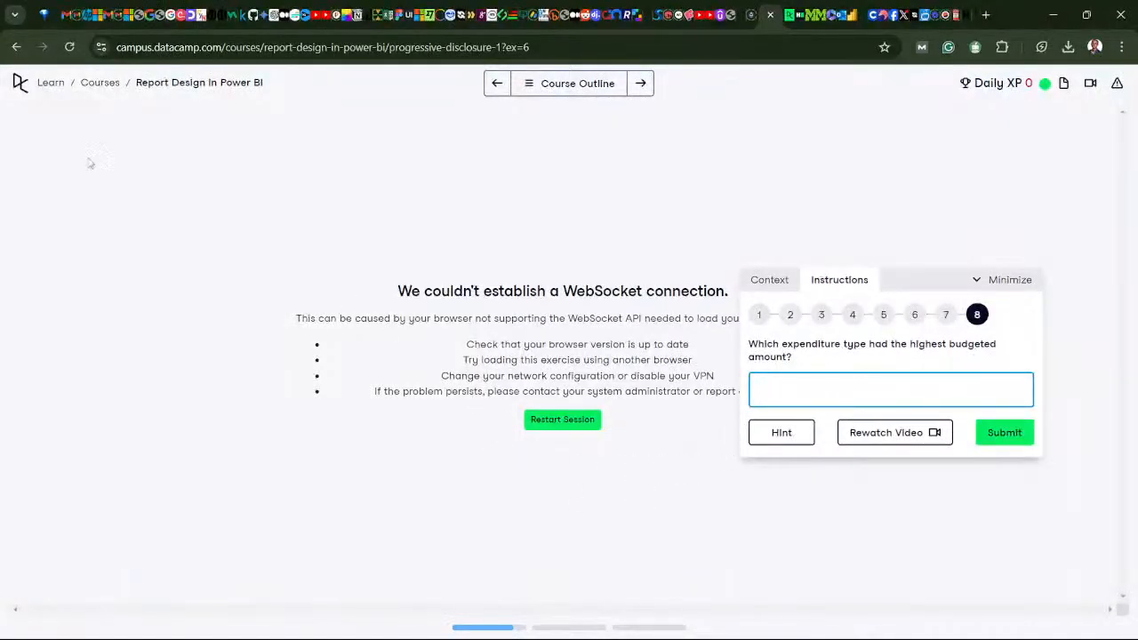
- Leave the exercise for DataCamp's Learn page, then shrink the Chrome window and move it off the Power BI report
click(59, 86)
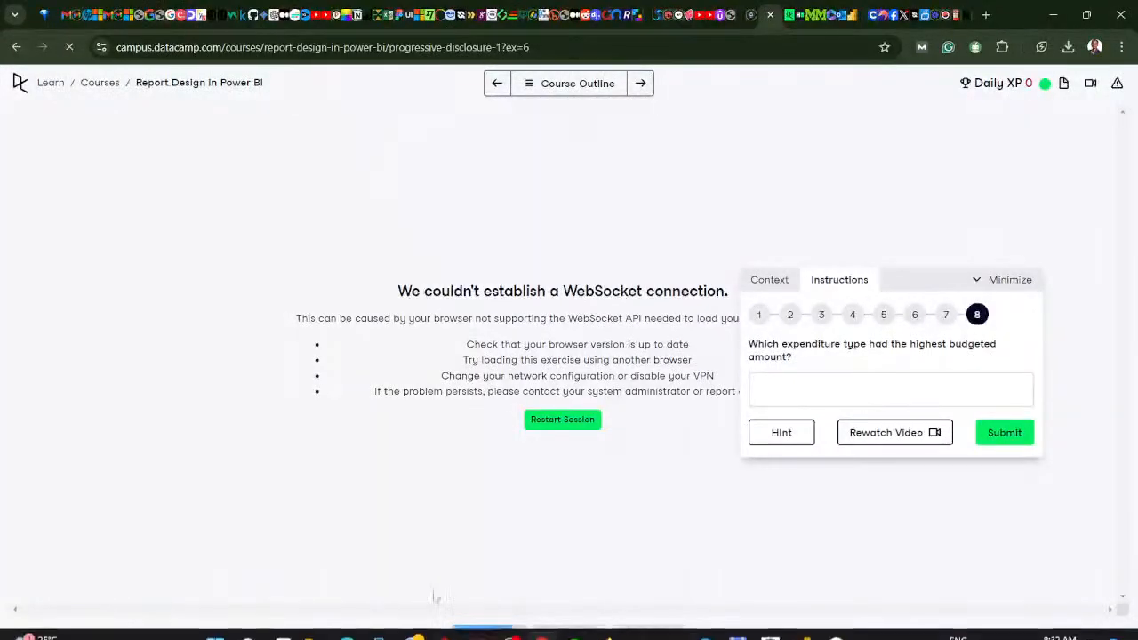
click(544, 625)
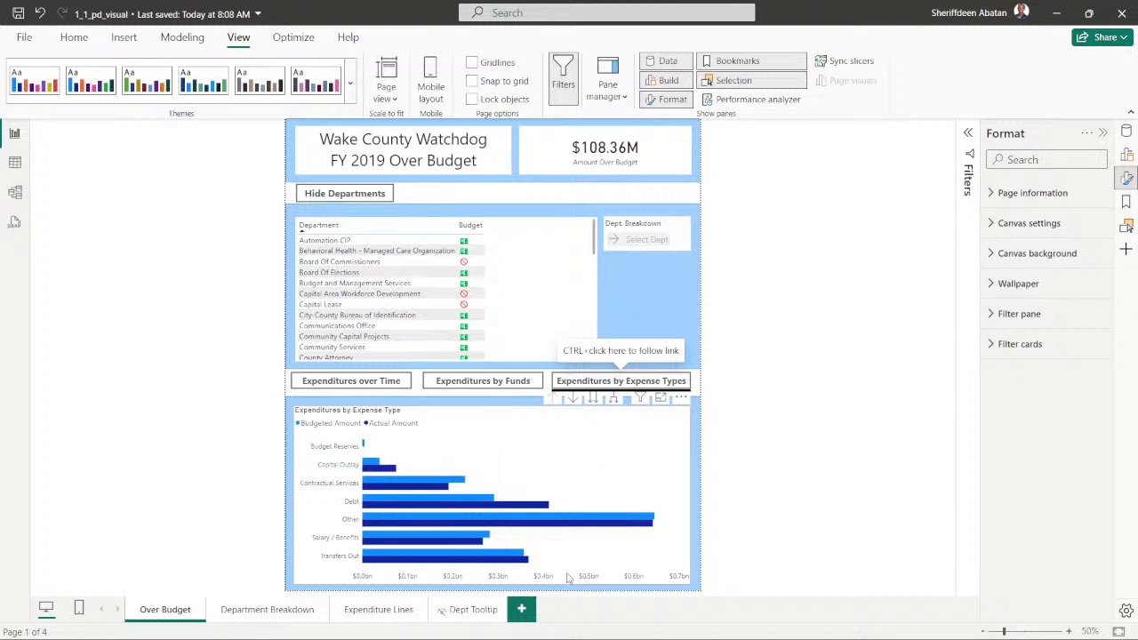
mouse_move(586, 636)
mouse_move(538, 629)
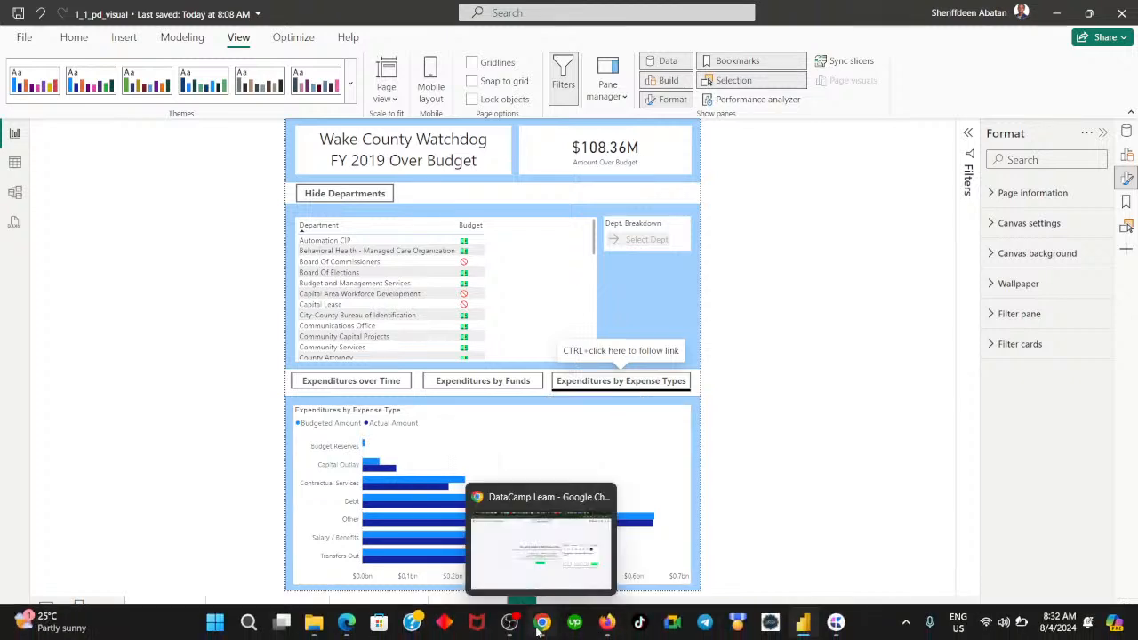
click(540, 625)
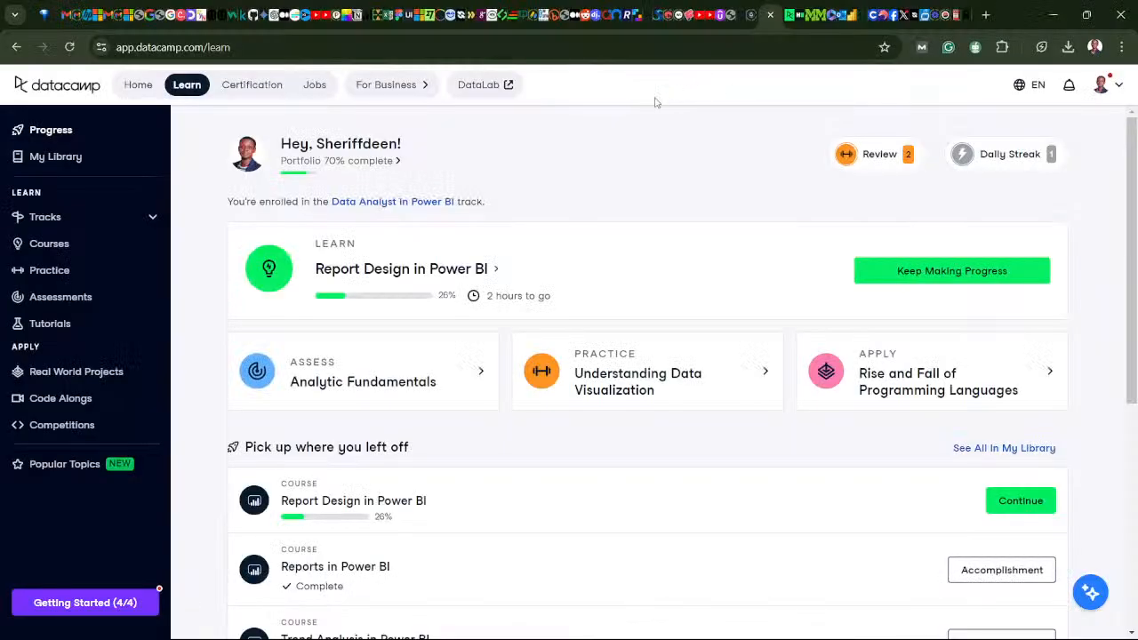
click(1087, 16)
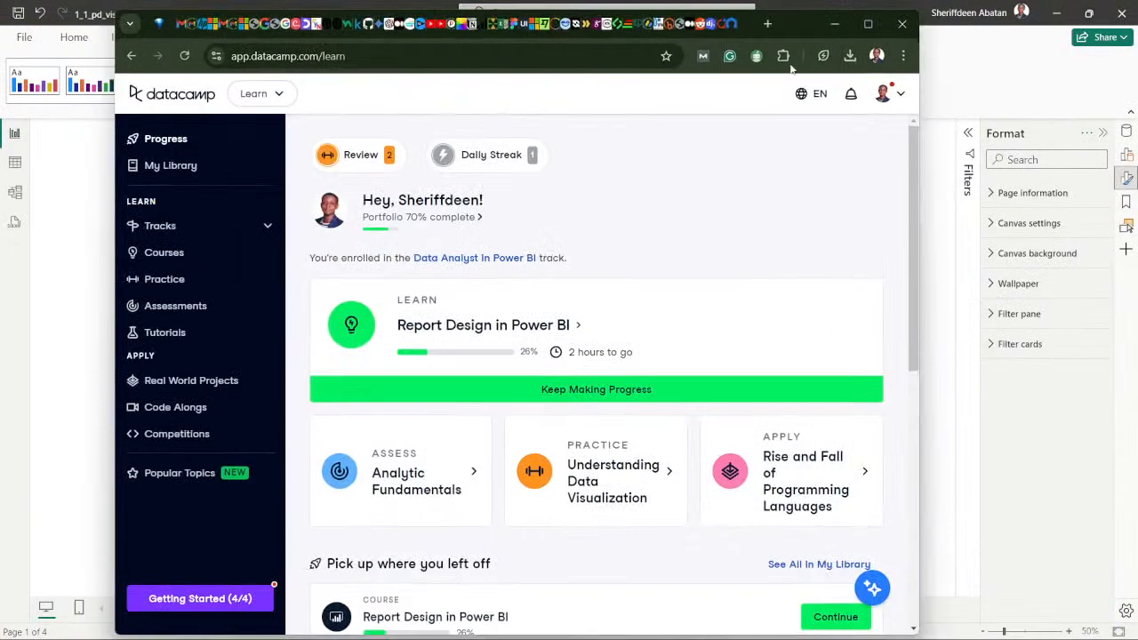
drag(804, 33, 1137, 77)
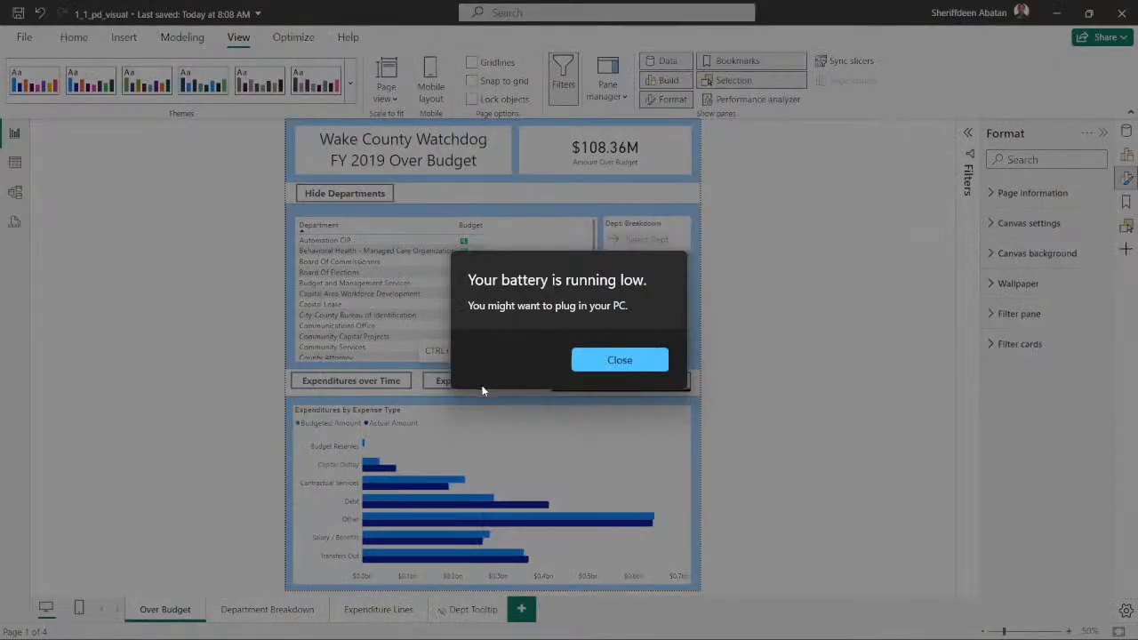
- Dismiss the low battery notice and switch the report from the funds chart to the Expenditures over Time chart
click(602, 366)
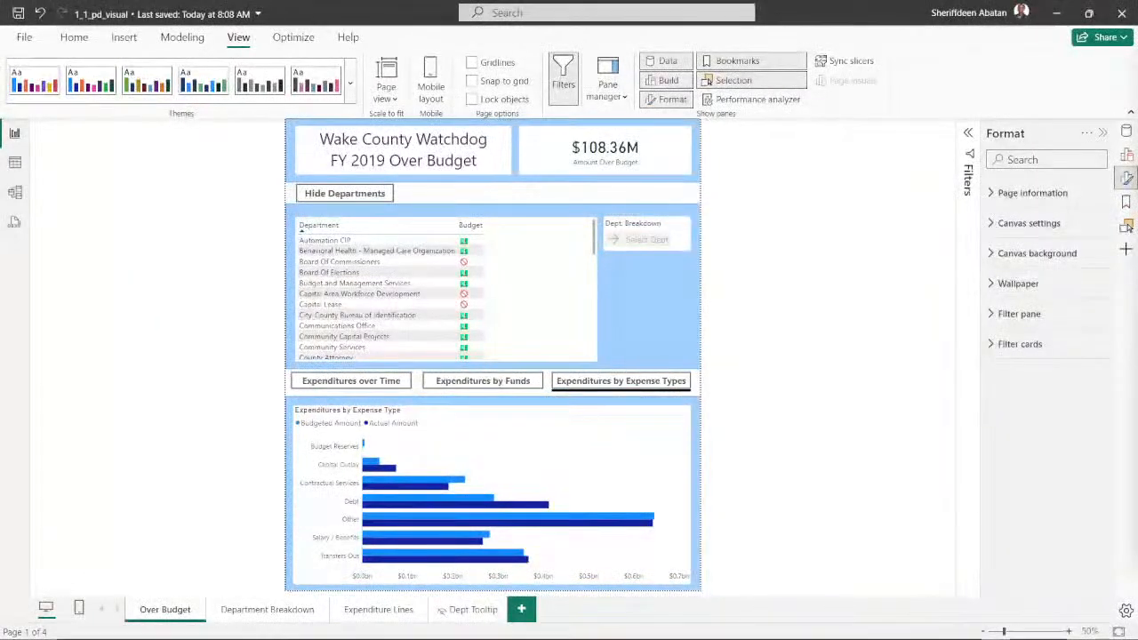
mouse_move(1004, 632)
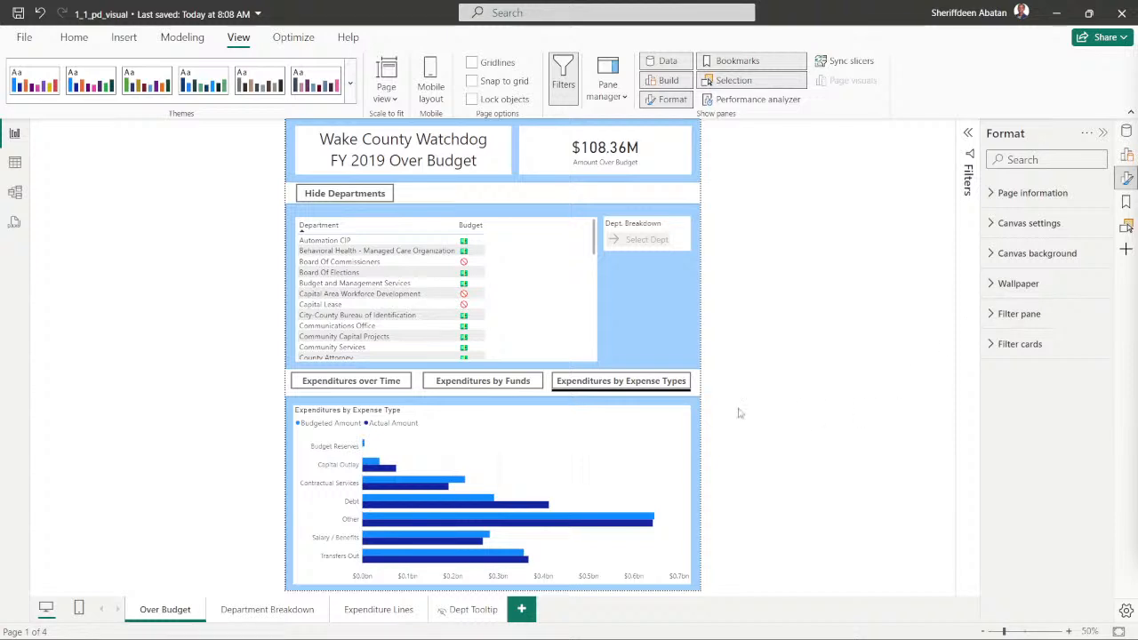
ctrl+click(481, 389)
ctrl+click(373, 380)
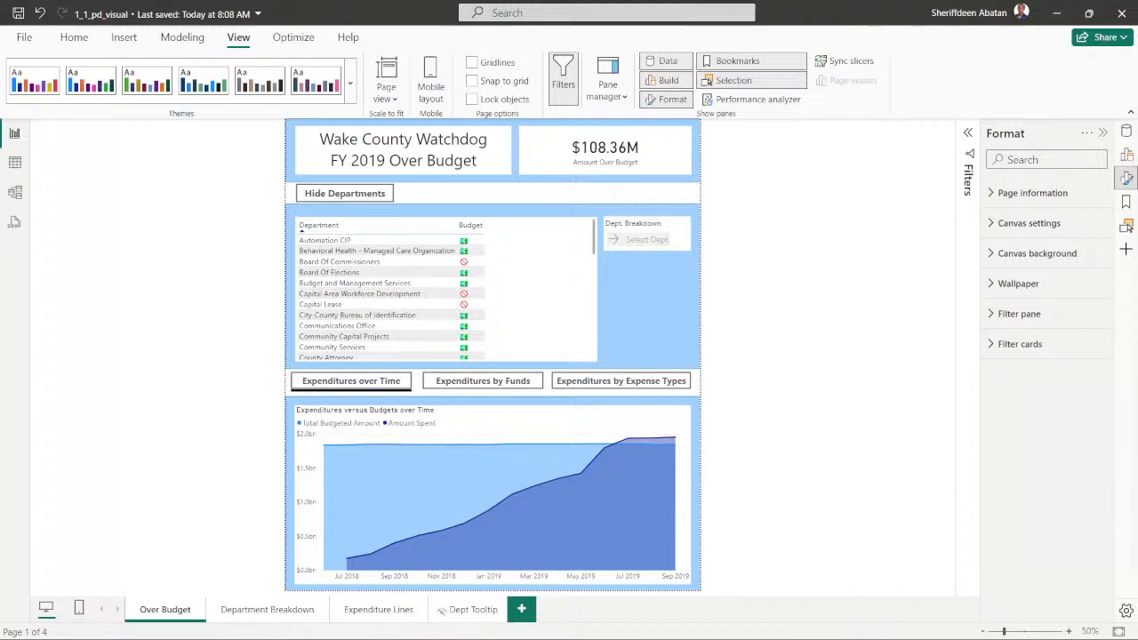
mouse_move(1051, 637)
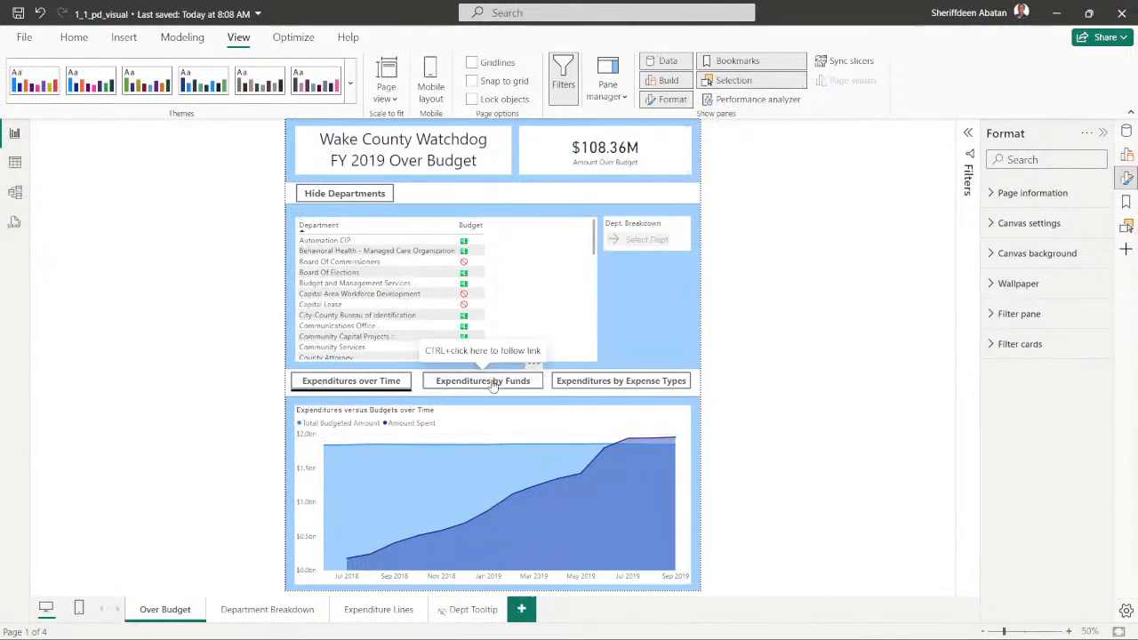
- Show the Expenditures by Expense Types chart, then inspect the Expenditures, Funds and Expenditure Line Items tables in table view
ctrl+click(635, 387)
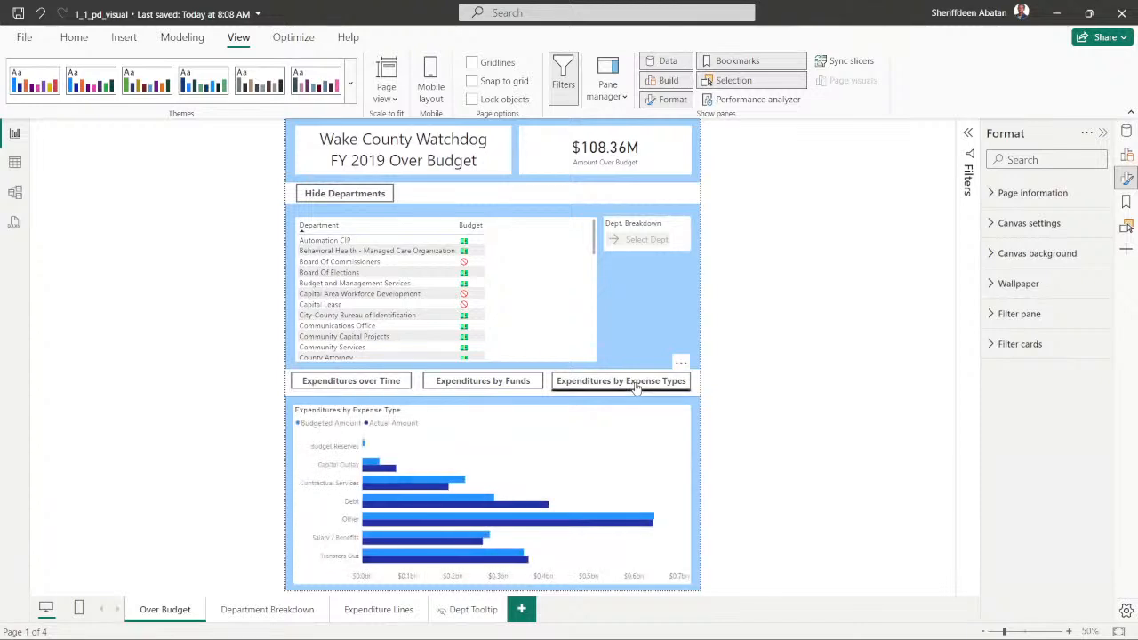
click(15, 163)
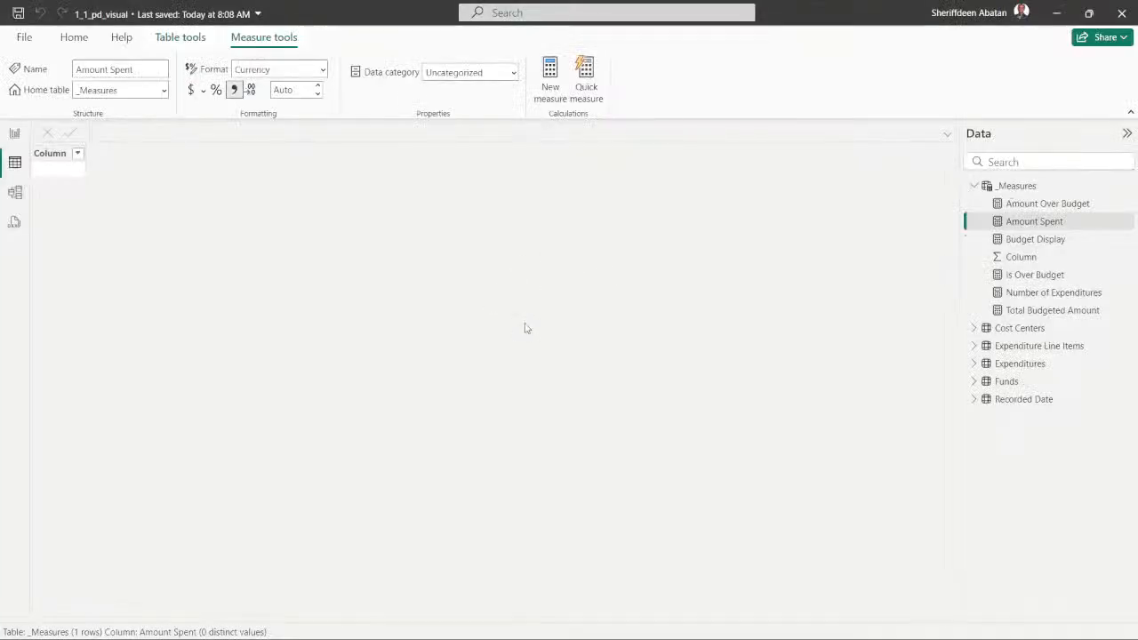
click(974, 188)
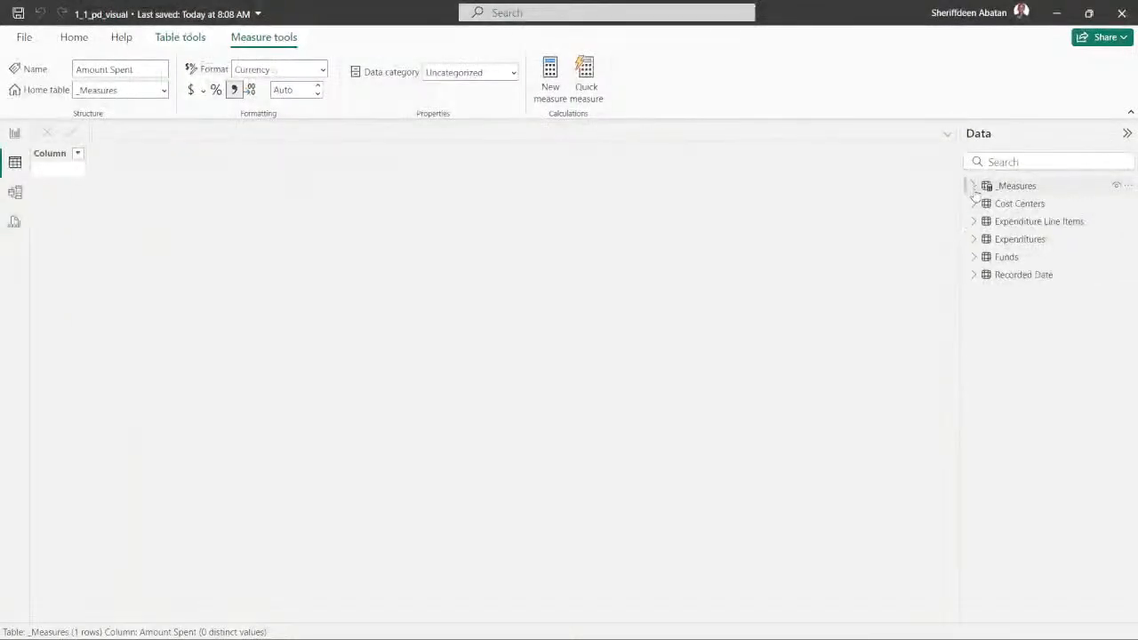
click(1016, 240)
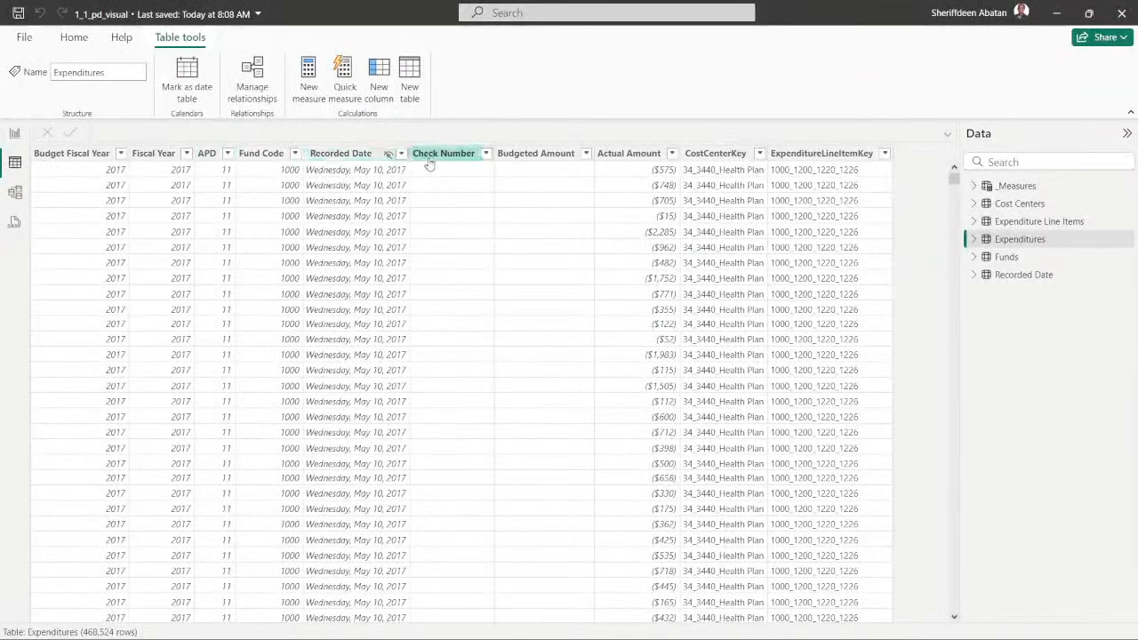
click(1031, 259)
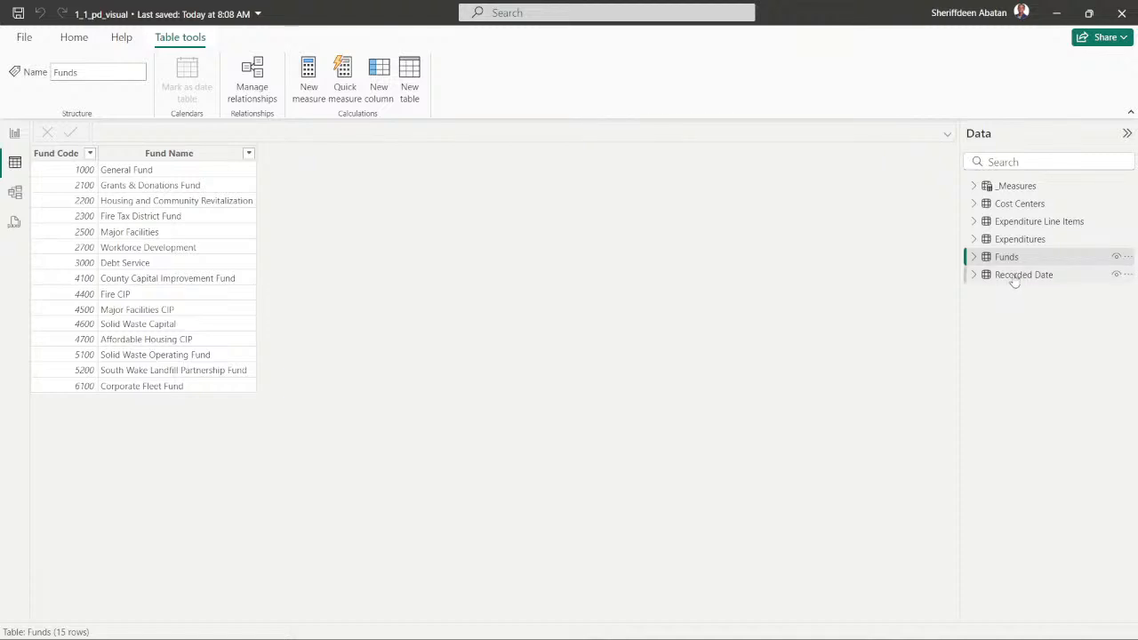
click(1035, 224)
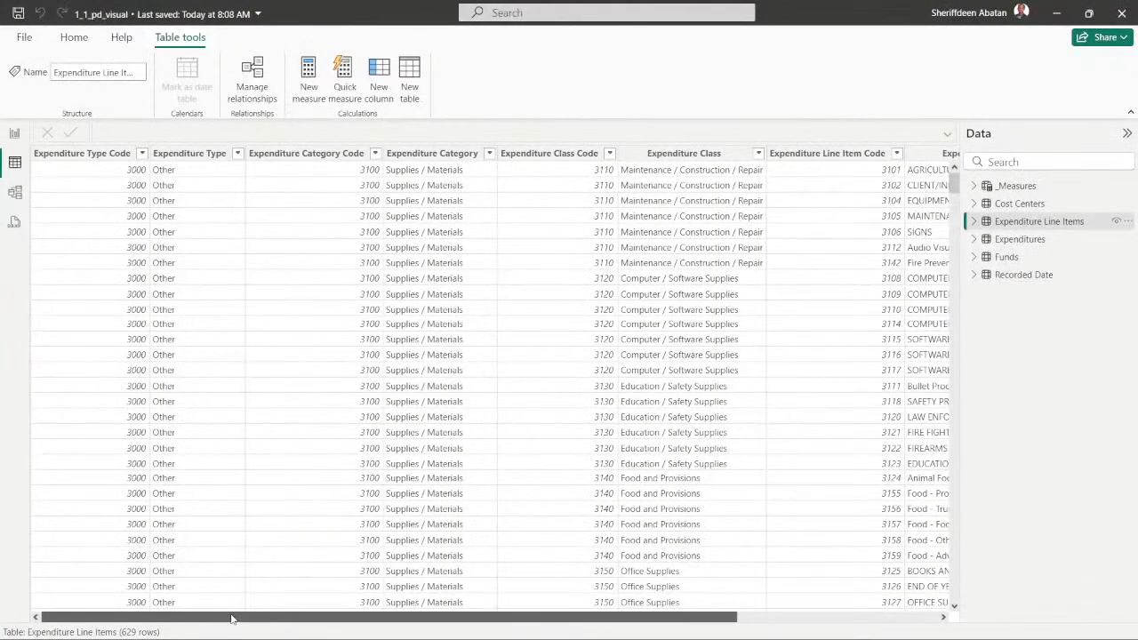
- Review the distinct Expenditure Type values and the remaining Expenditure Line Items columns, then return to the report
click(237, 153)
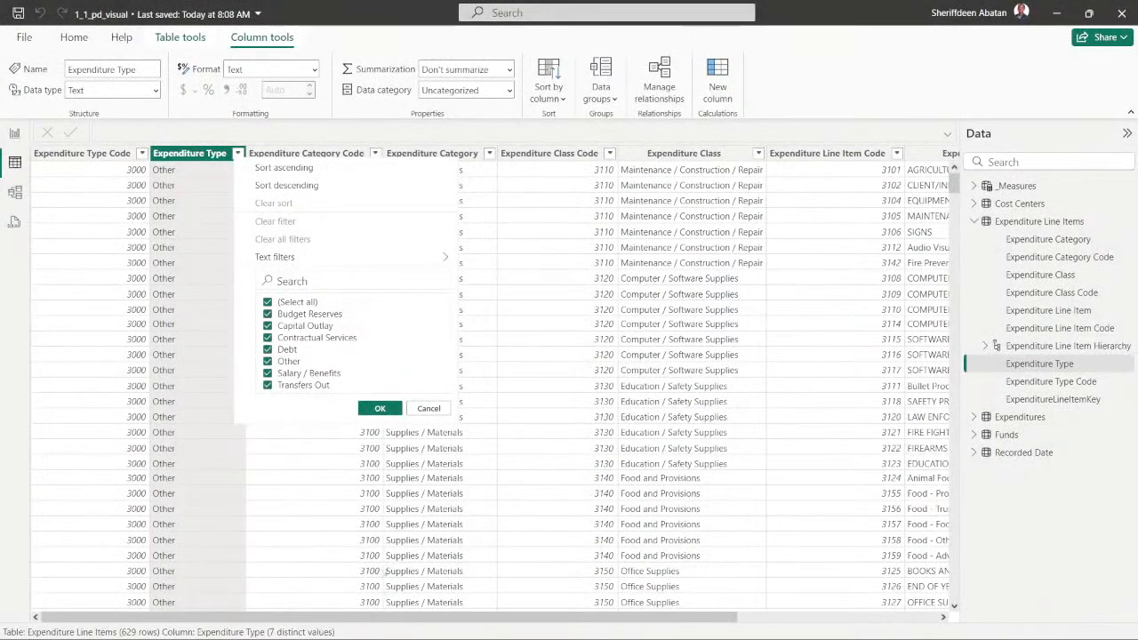
click(441, 629)
drag(419, 620, 686, 633)
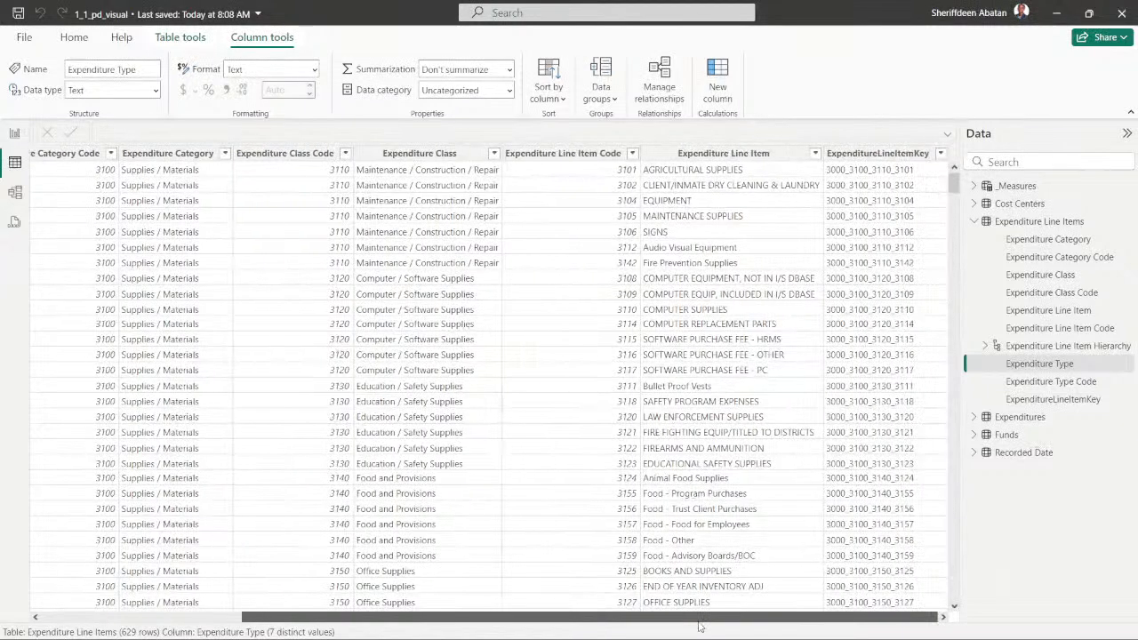
drag(678, 628, 478, 590)
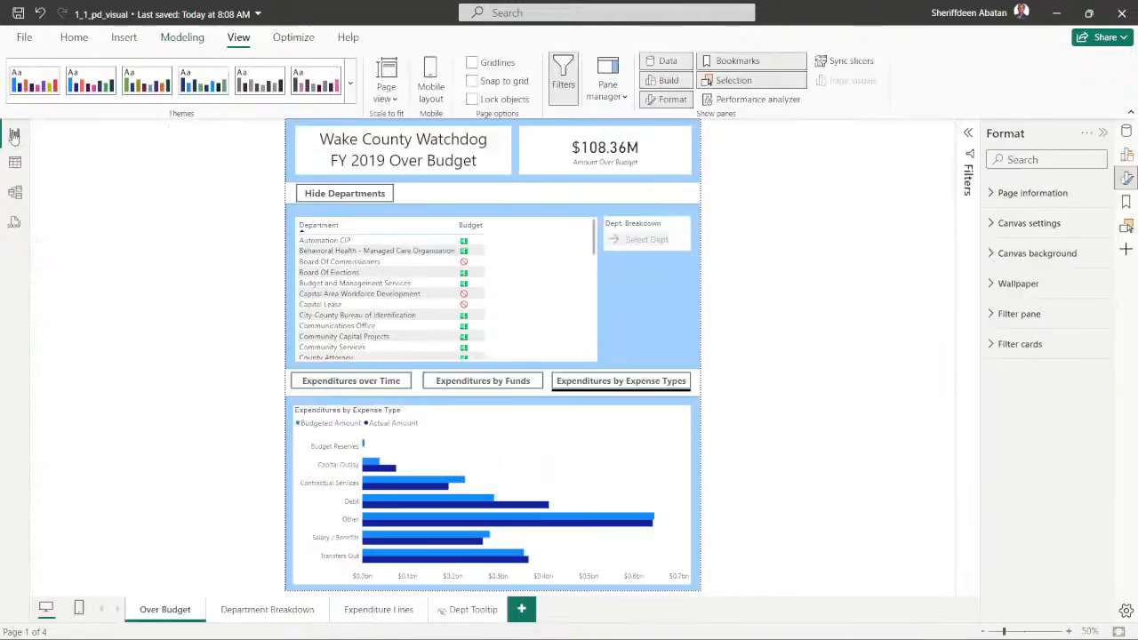
click(14, 133)
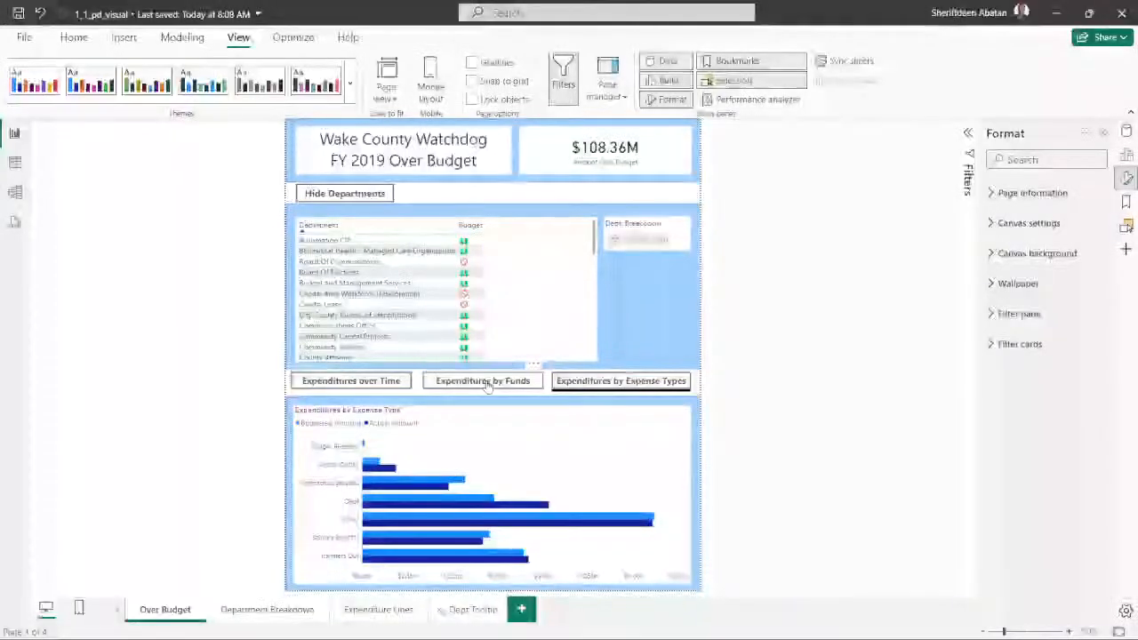
- Check the DataCamp Learn page in Chrome, then return to the Power BI report
click(484, 381)
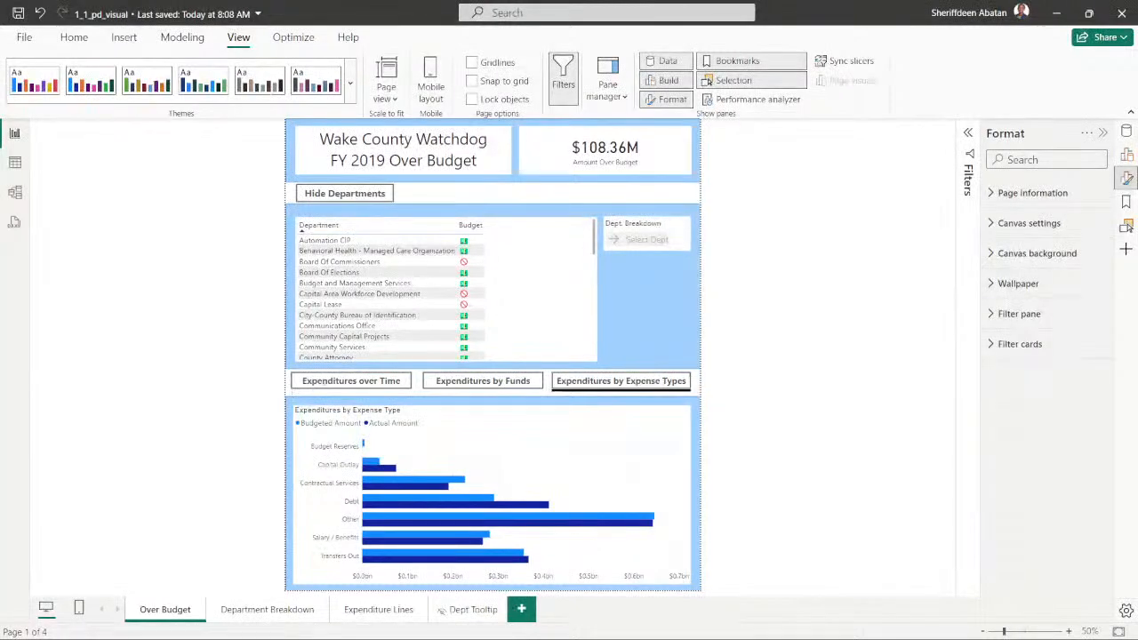
drag(1137, 178, 703, 74)
click(782, 79)
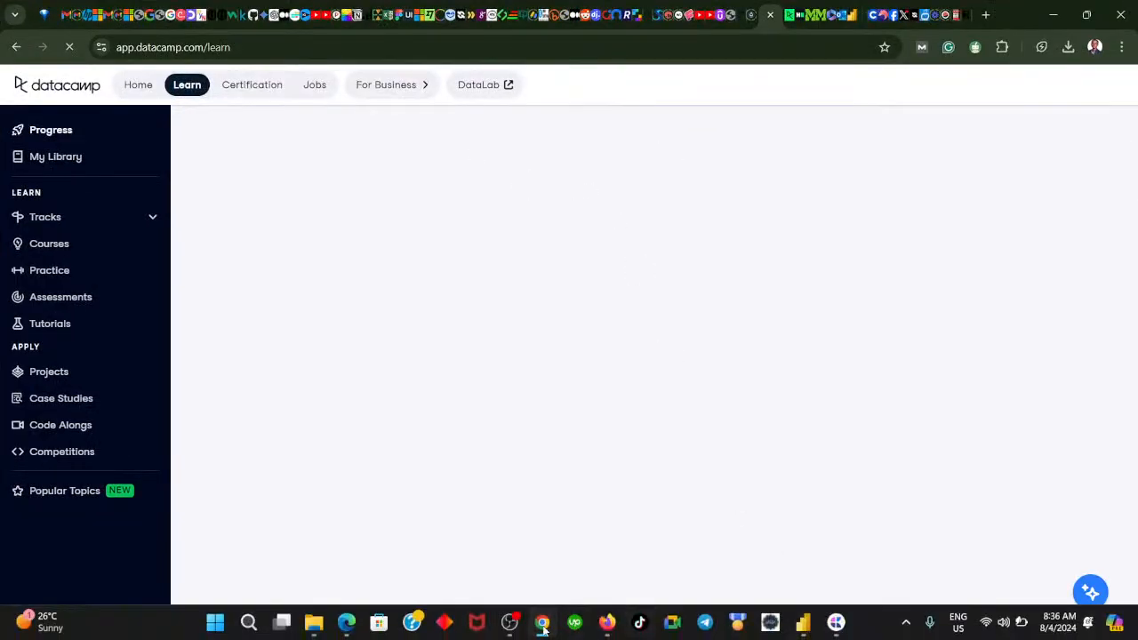
click(543, 624)
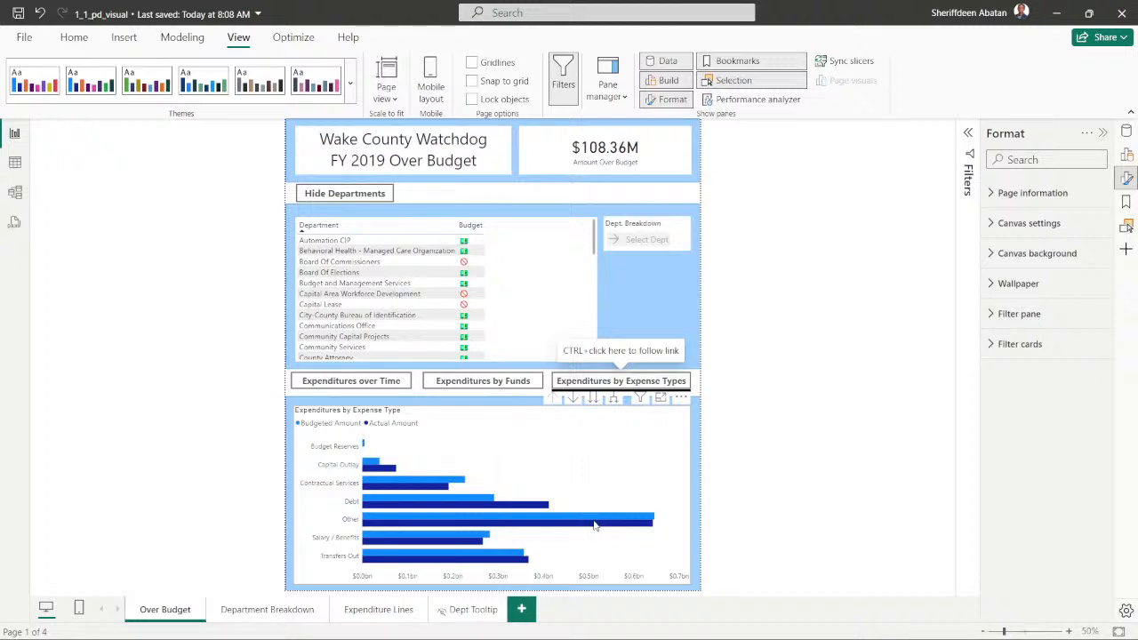
click(549, 577)
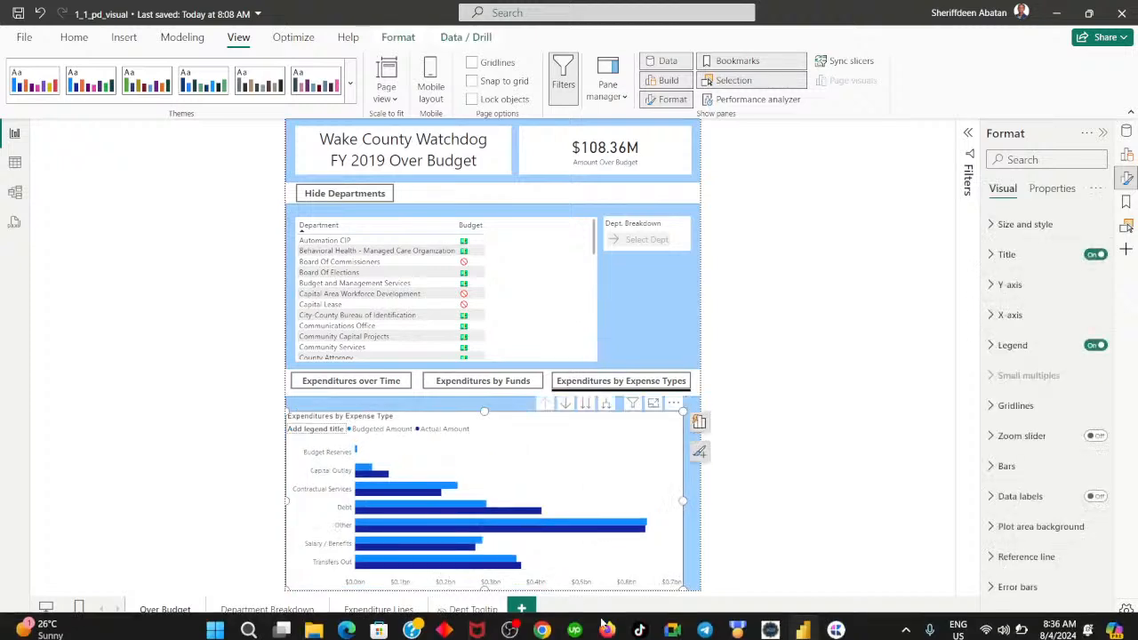
click(806, 480)
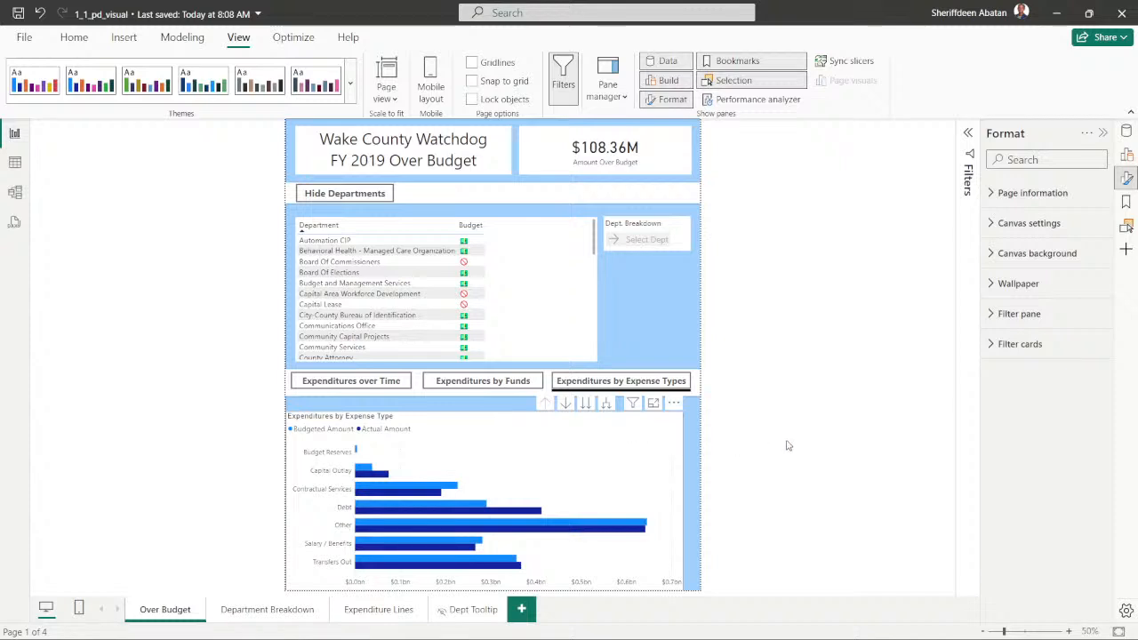
click(589, 418)
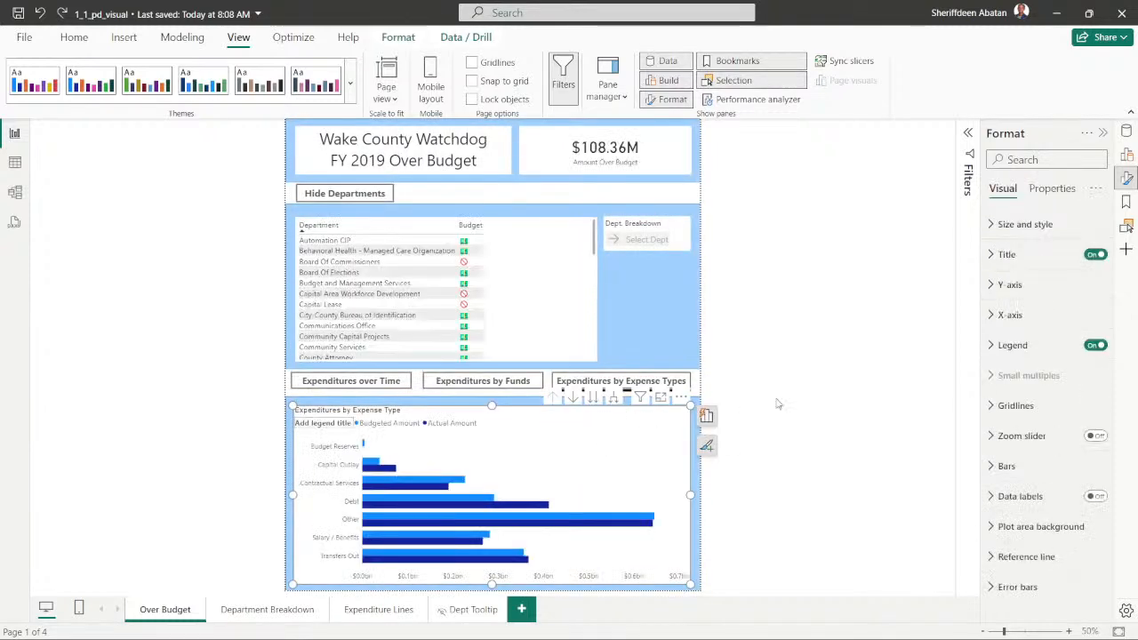
click(780, 363)
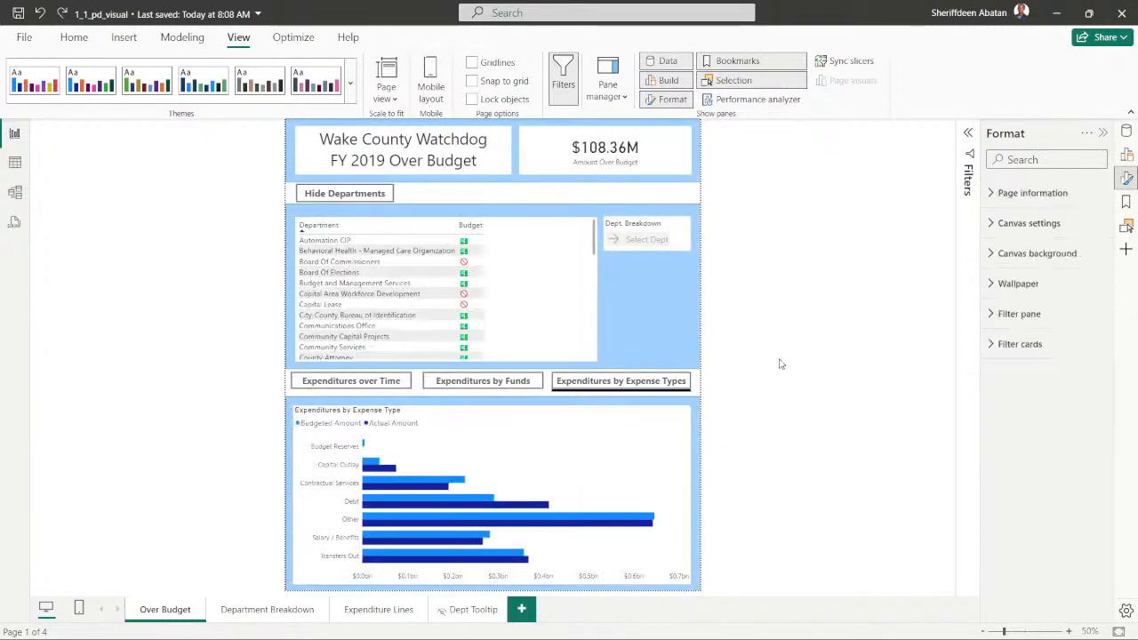
- Follow the Expenditures by Funds and Expenditures over Time buttons' links, ending on the over-time chart
ctrl+click(509, 387)
ctrl+click(353, 381)
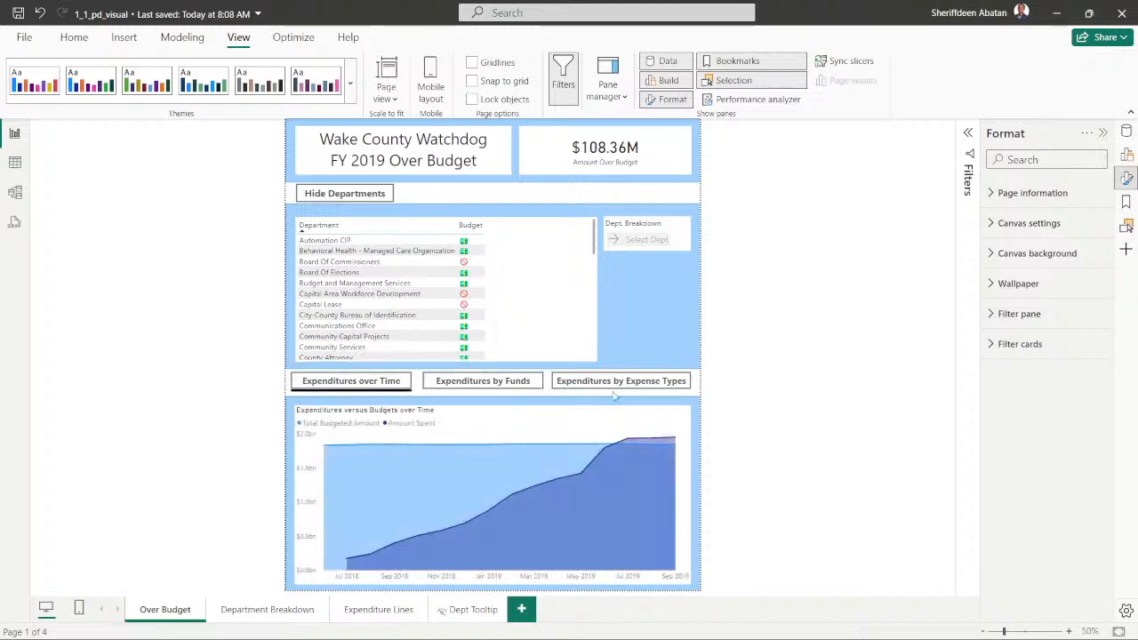
click(620, 360)
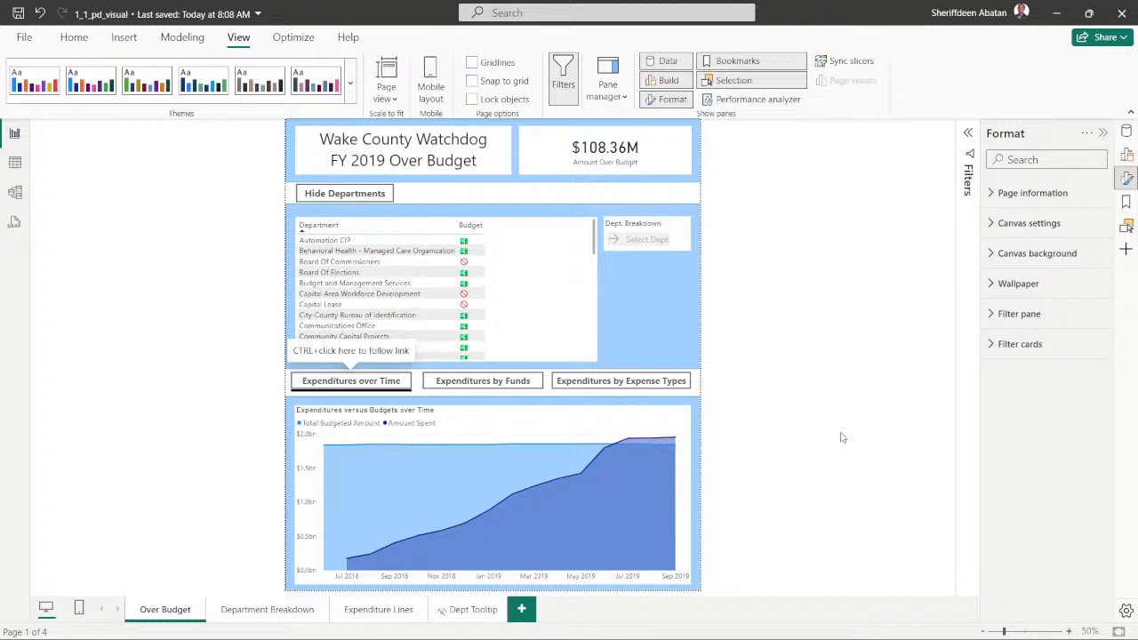
- Check whether DataCamp's Learn page has loaded in Chrome, then show the Expenditures by Expense Types chart in Power BI
mouse_move(1005, 633)
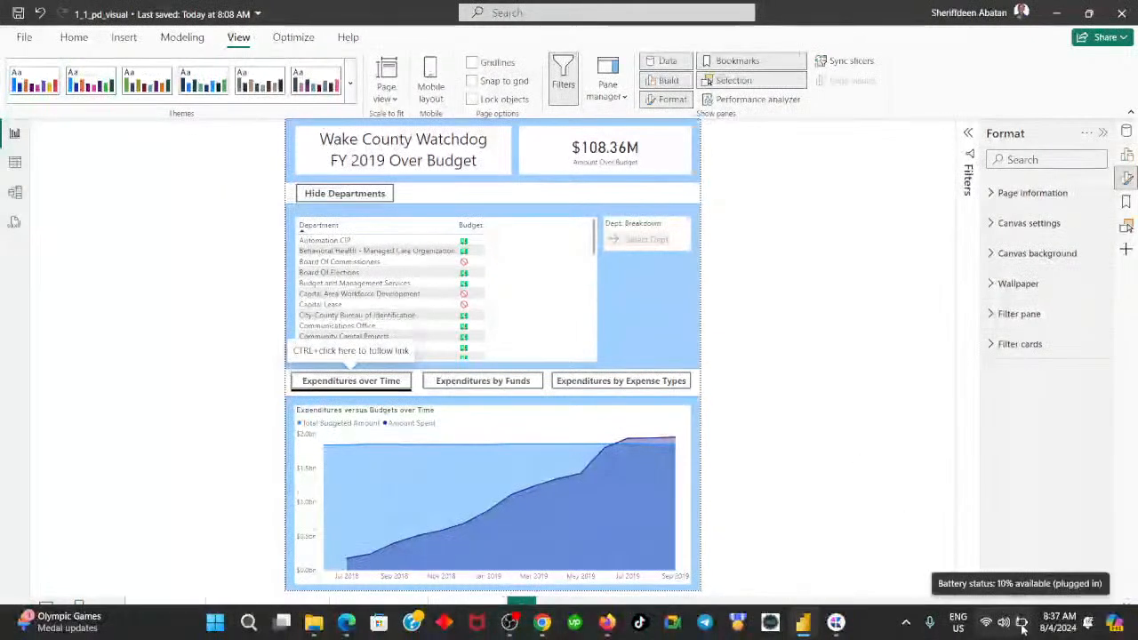
click(541, 622)
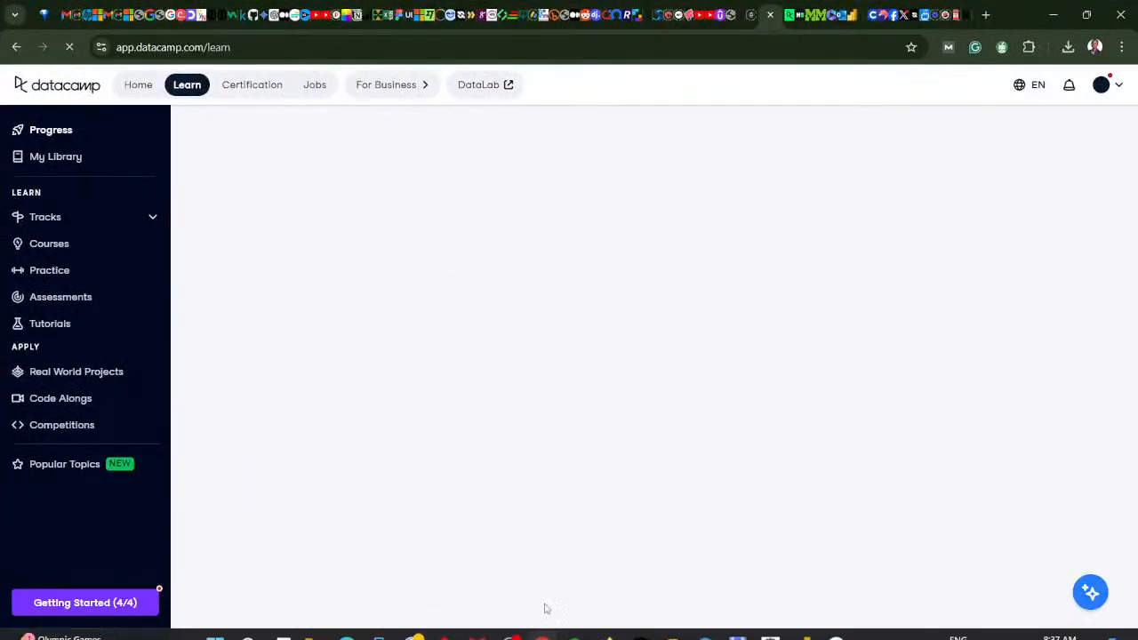
click(542, 622)
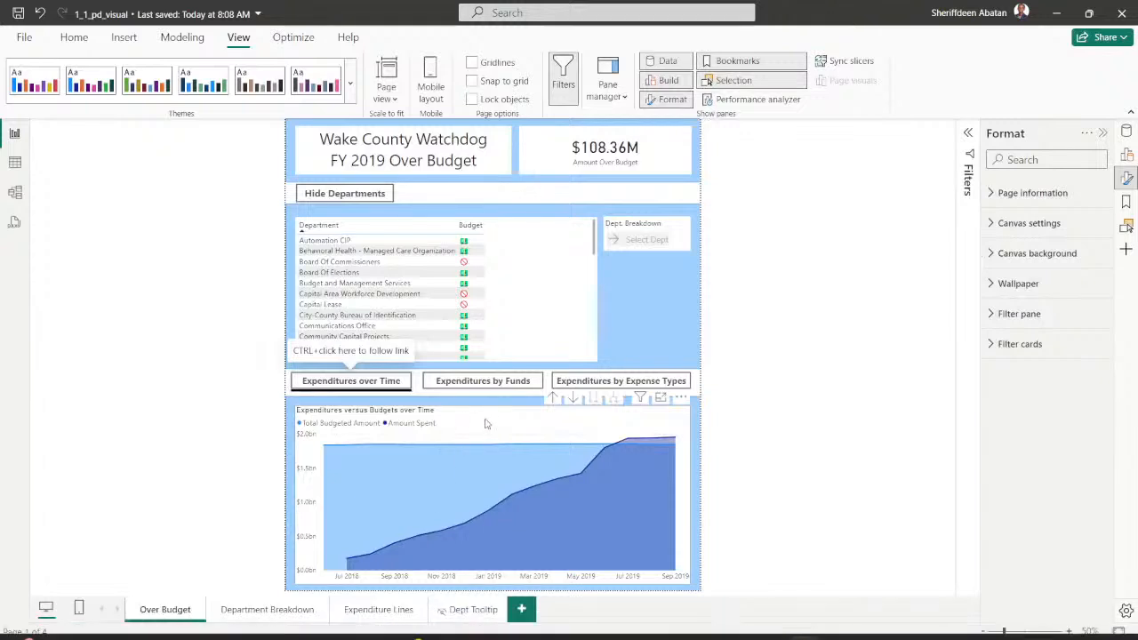
click(596, 384)
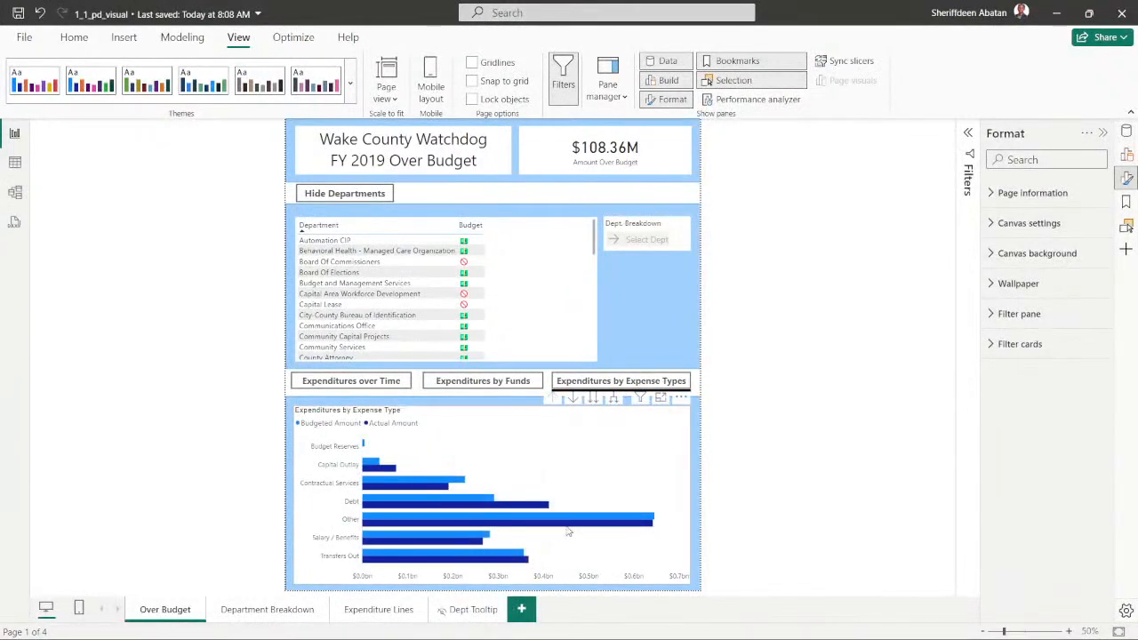
- Recheck the loading of the DataCamp page in Chrome and switch back to Power BI
mouse_move(573, 637)
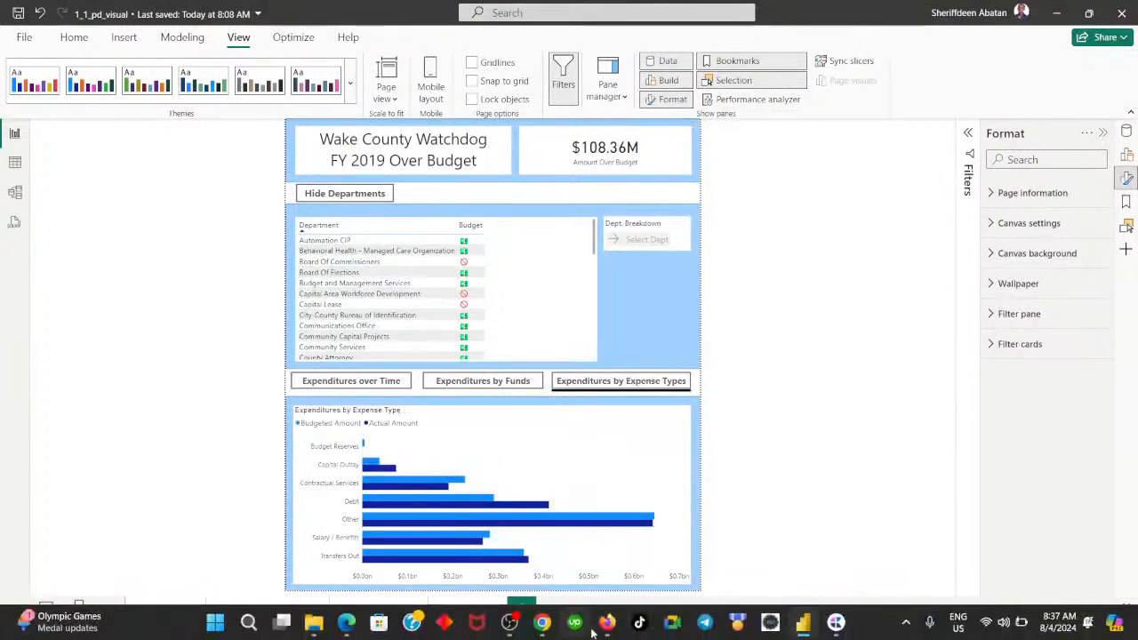
mouse_move(542, 624)
click(539, 528)
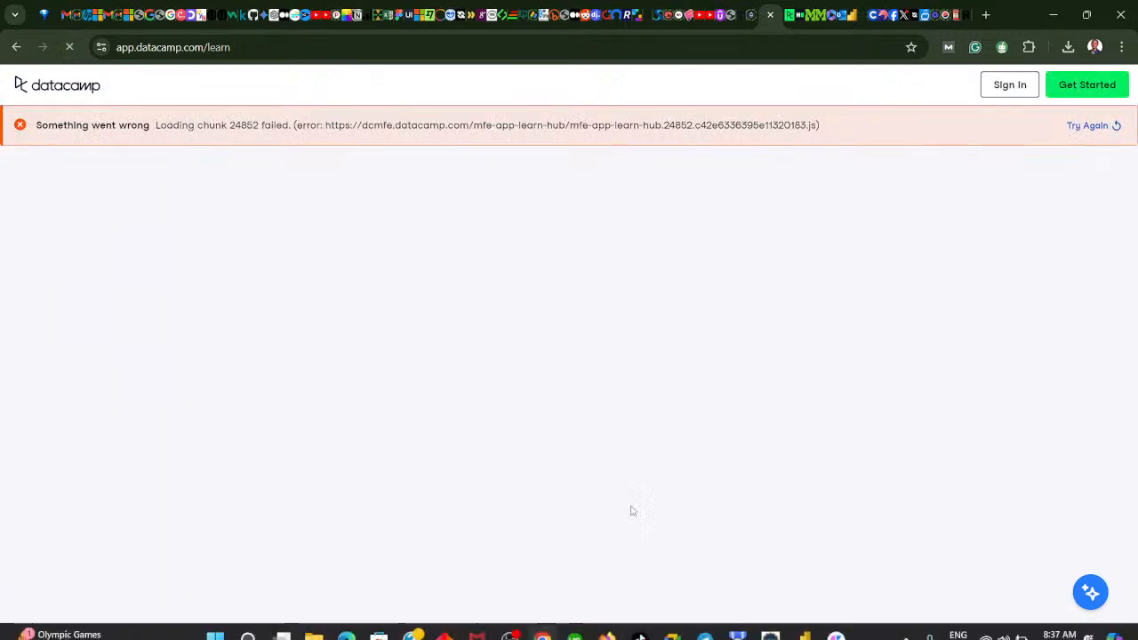
click(541, 624)
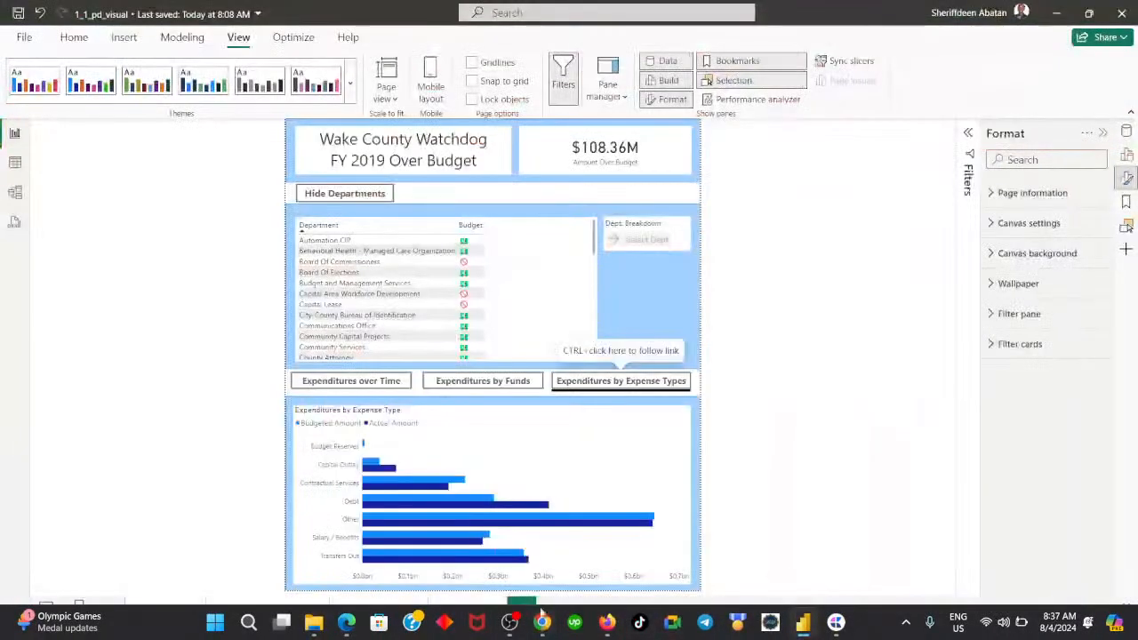
- Test the links of all three expenditure buttons, finishing on the Expenditures over Time chart
ctrl+click(488, 382)
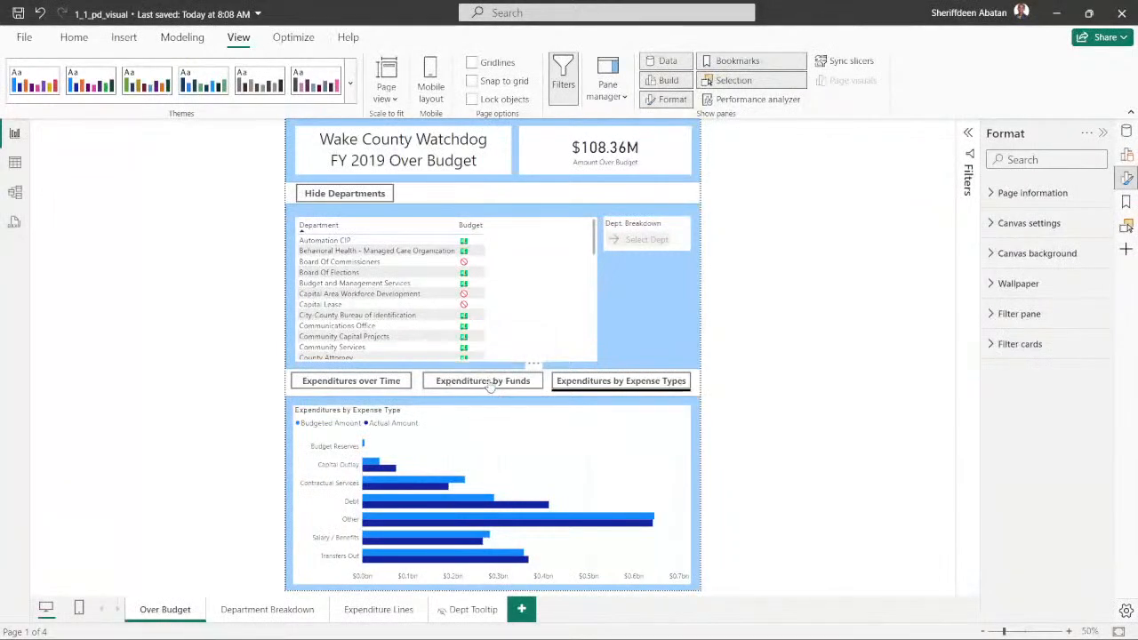
ctrl+click(367, 383)
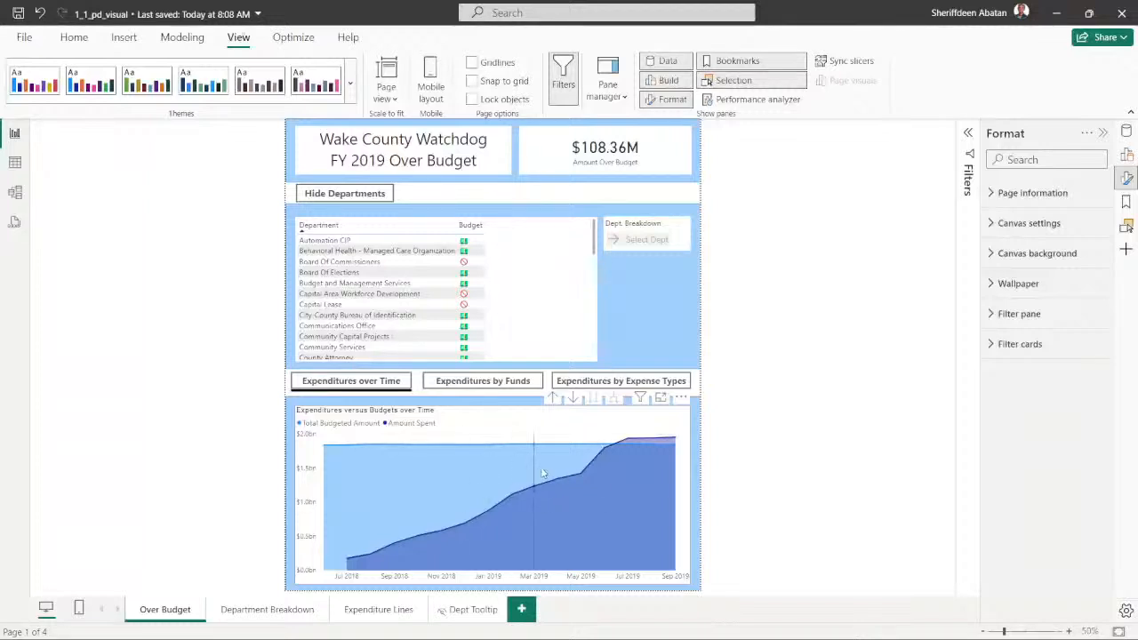
ctrl+click(598, 389)
ctrl+click(498, 384)
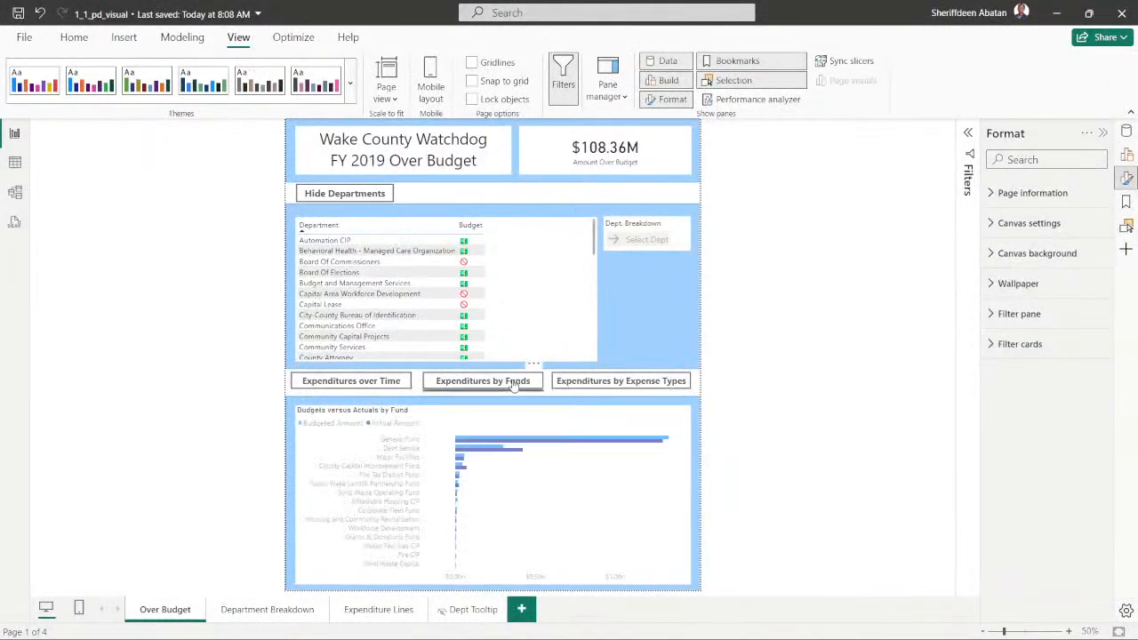
ctrl+click(393, 379)
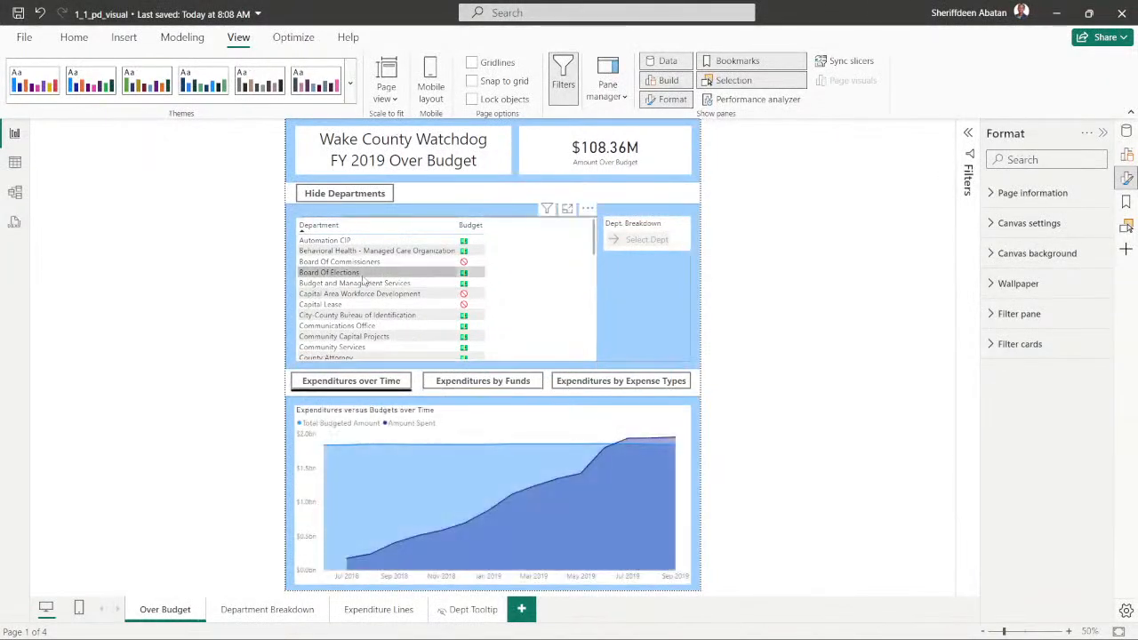
- Examine the department table's Quarterly Expenditures tooltip and the Dept Tooltip and Expenditure Lines pages, then return to the Over Budget page
mouse_move(347, 248)
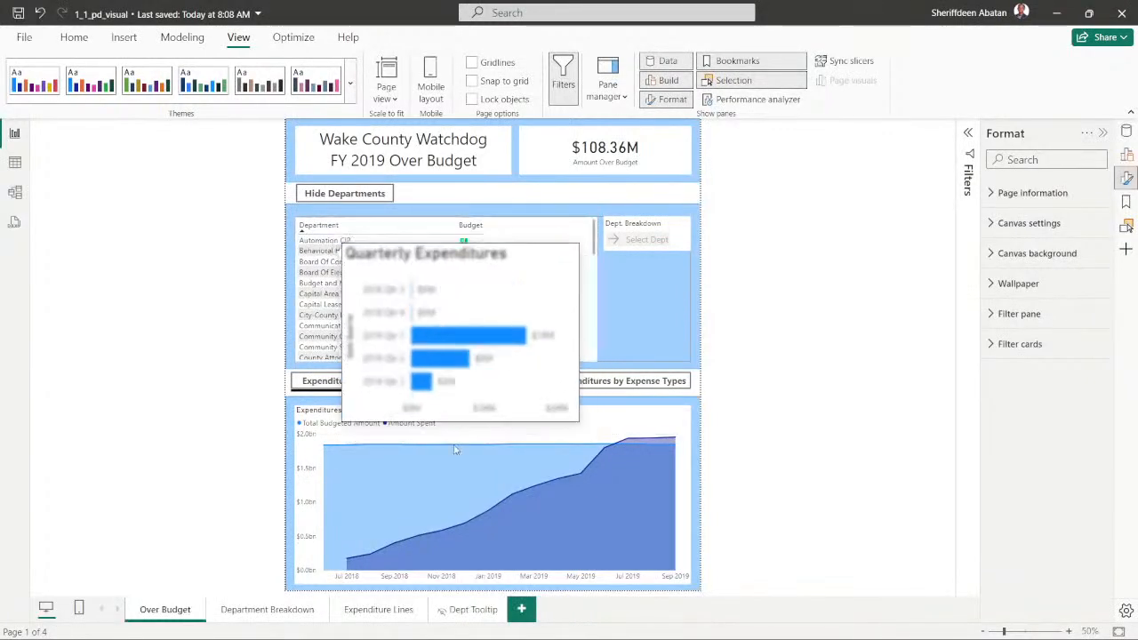
click(471, 609)
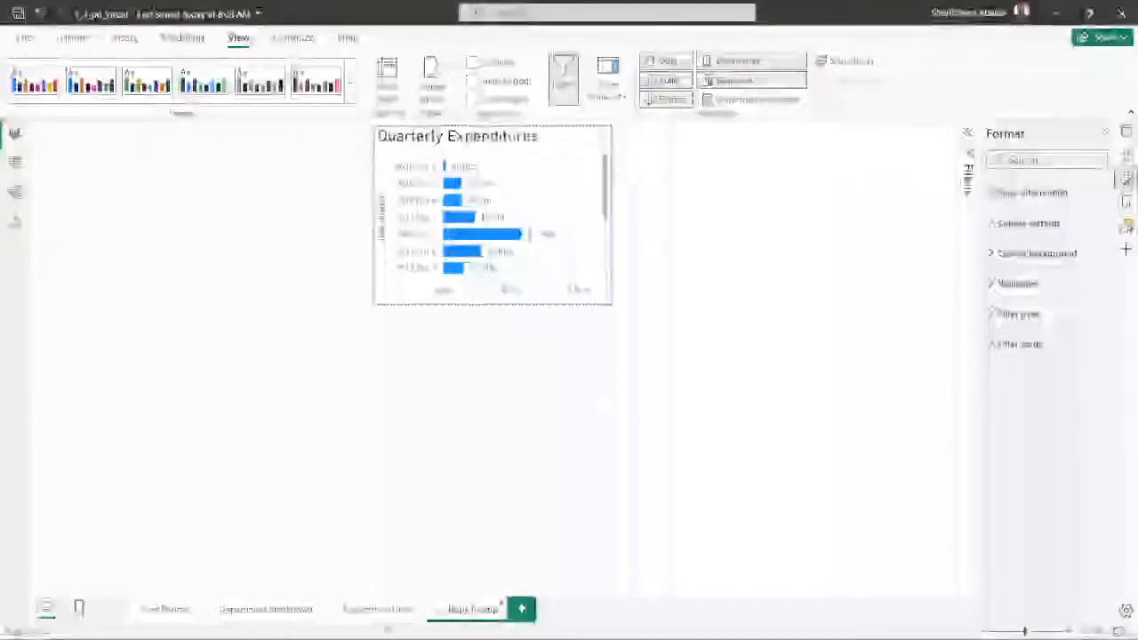
click(378, 610)
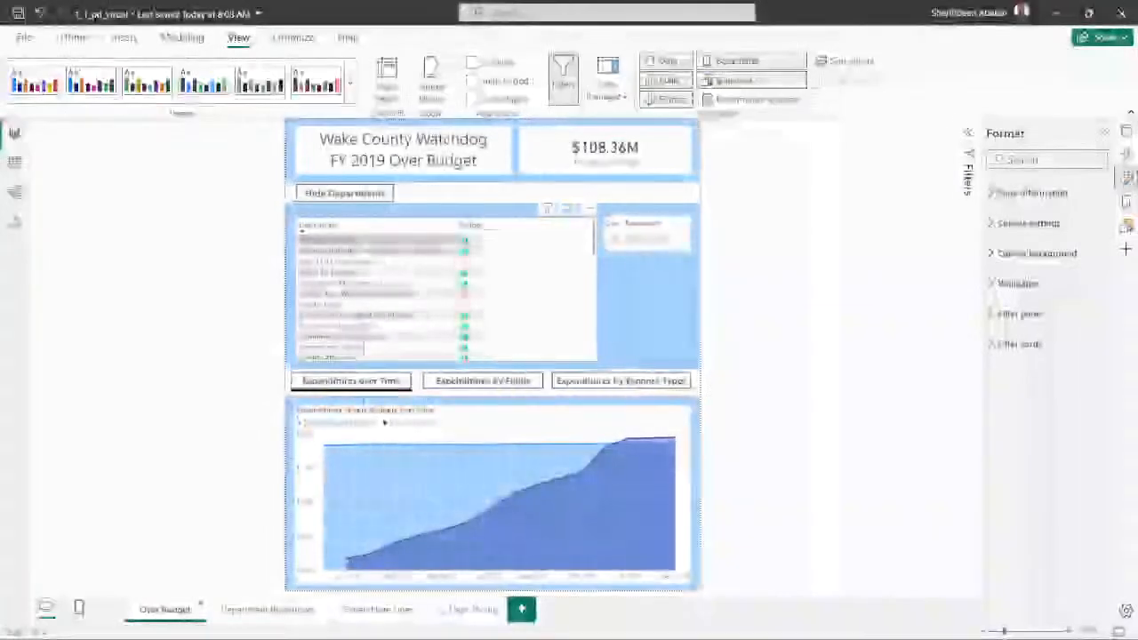
mouse_move(370, 242)
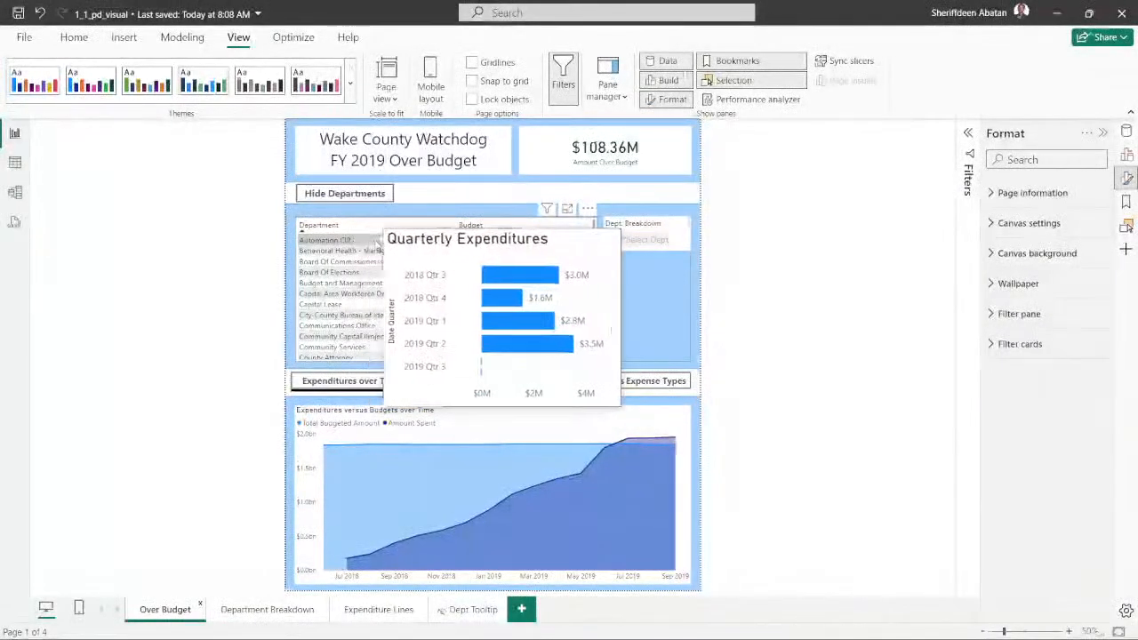
mouse_move(364, 281)
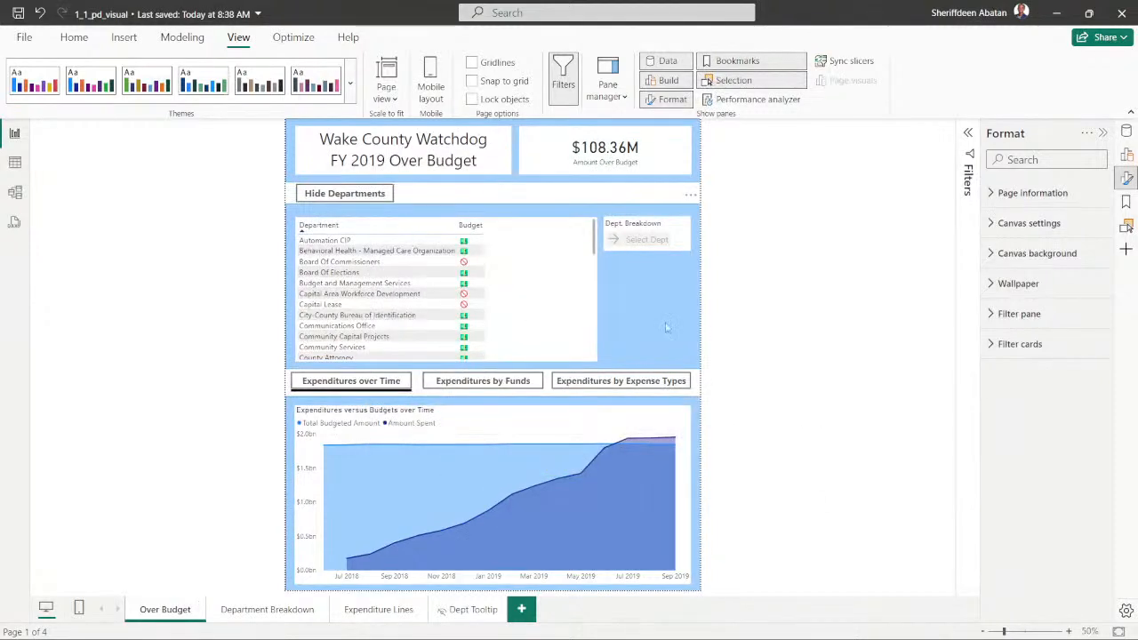
- Check in Chrome whether DataCamp's Learn page has loaded, then return to the Over Budget page in Power BI
click(540, 625)
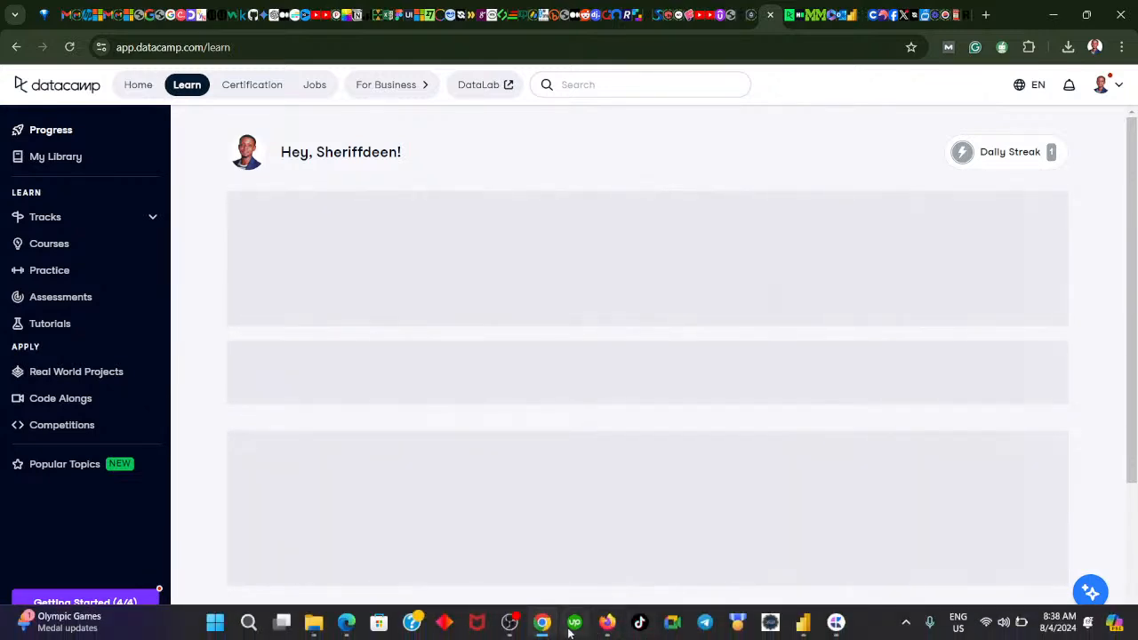
mouse_move(551, 629)
mouse_move(604, 628)
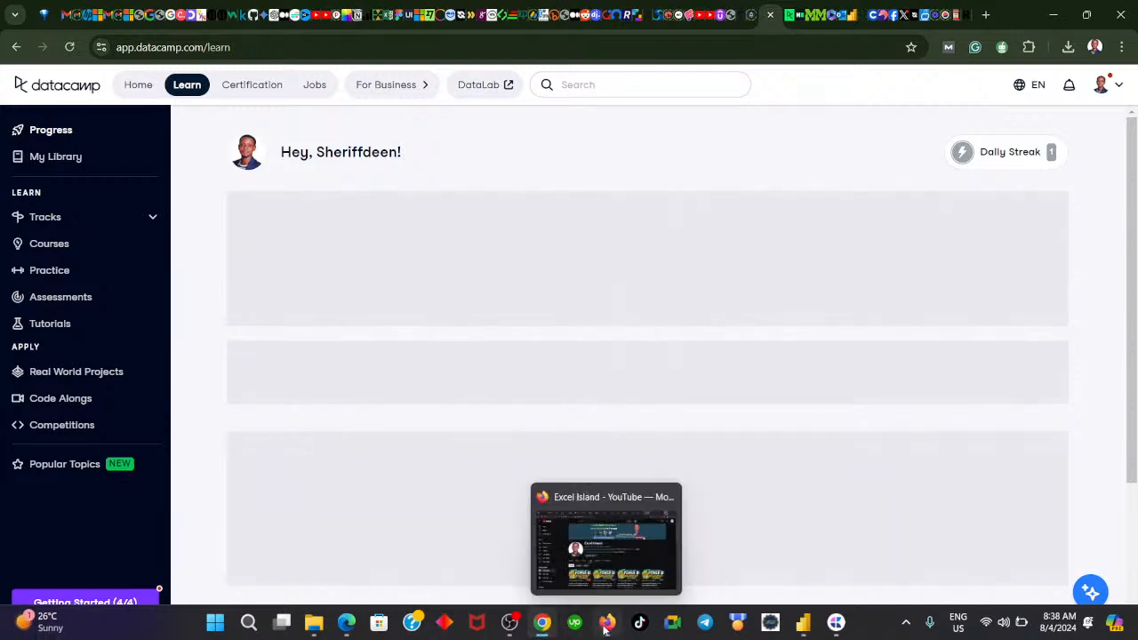
click(544, 628)
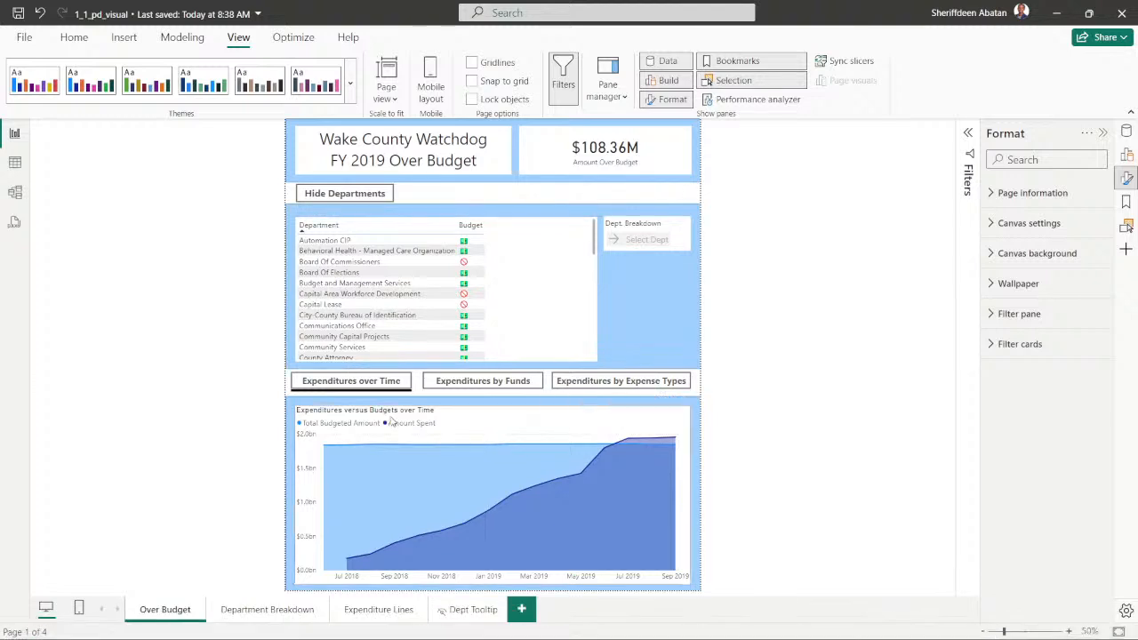
scroll(425, 305, down, 2)
scroll(425, 305, up, 2)
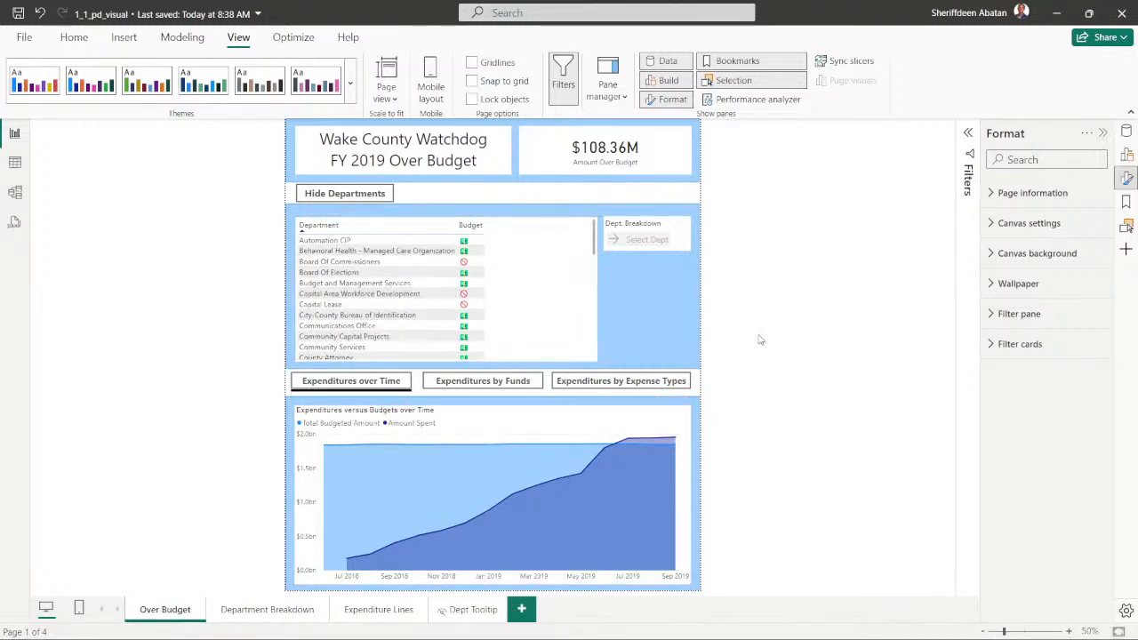
click(66, 41)
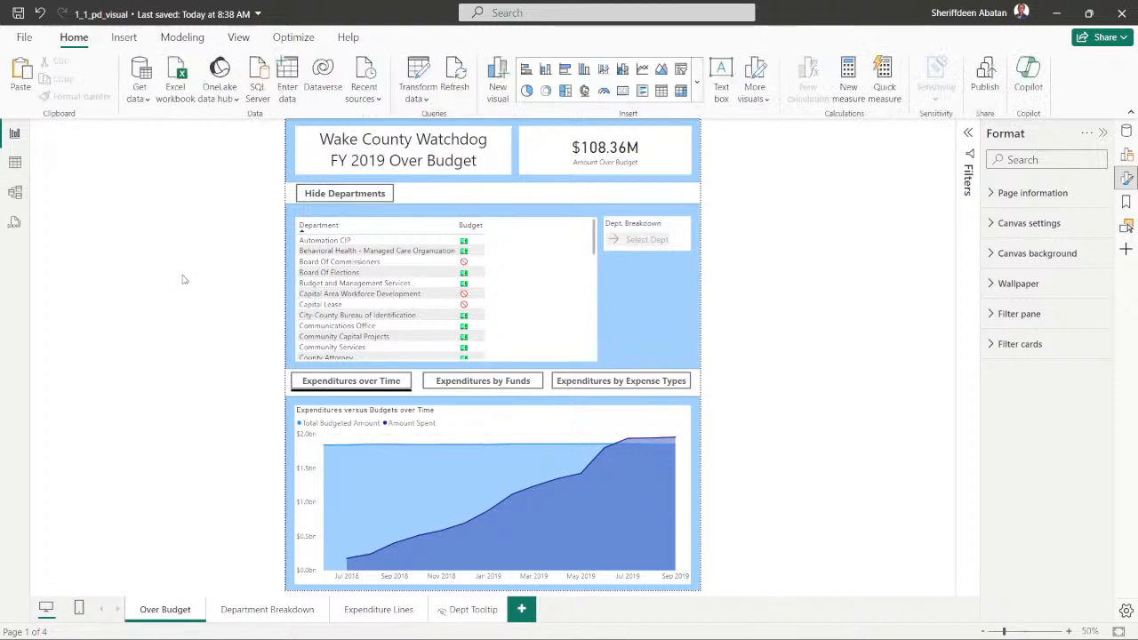
- Switch to Chrome and open the Report Design in Power BI course from DataCamp's Learn page
click(541, 624)
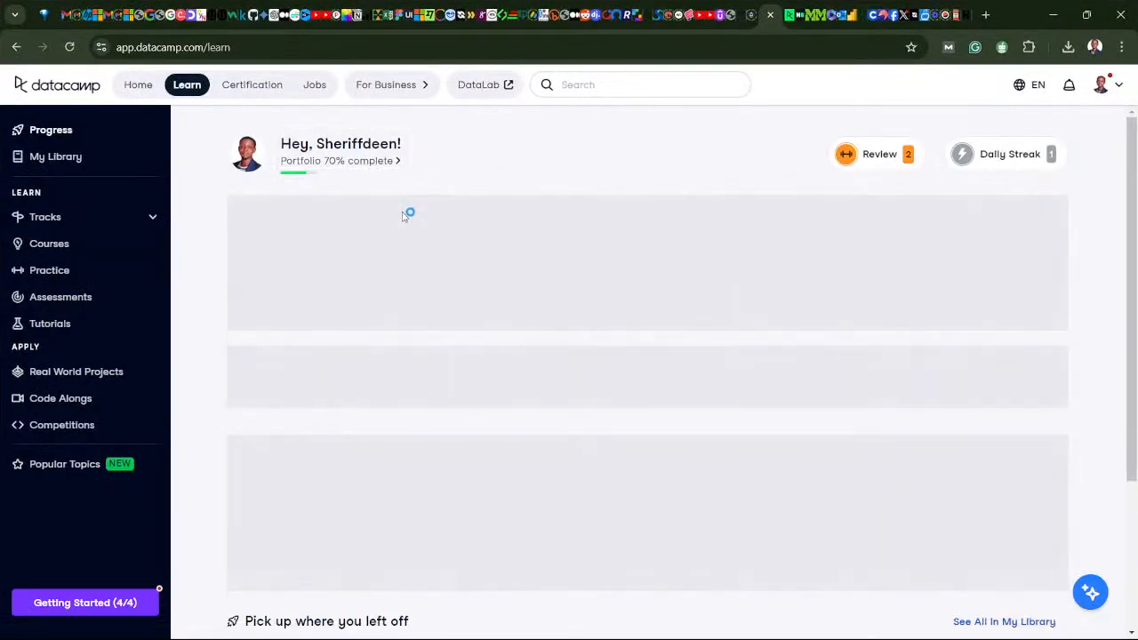
click(405, 269)
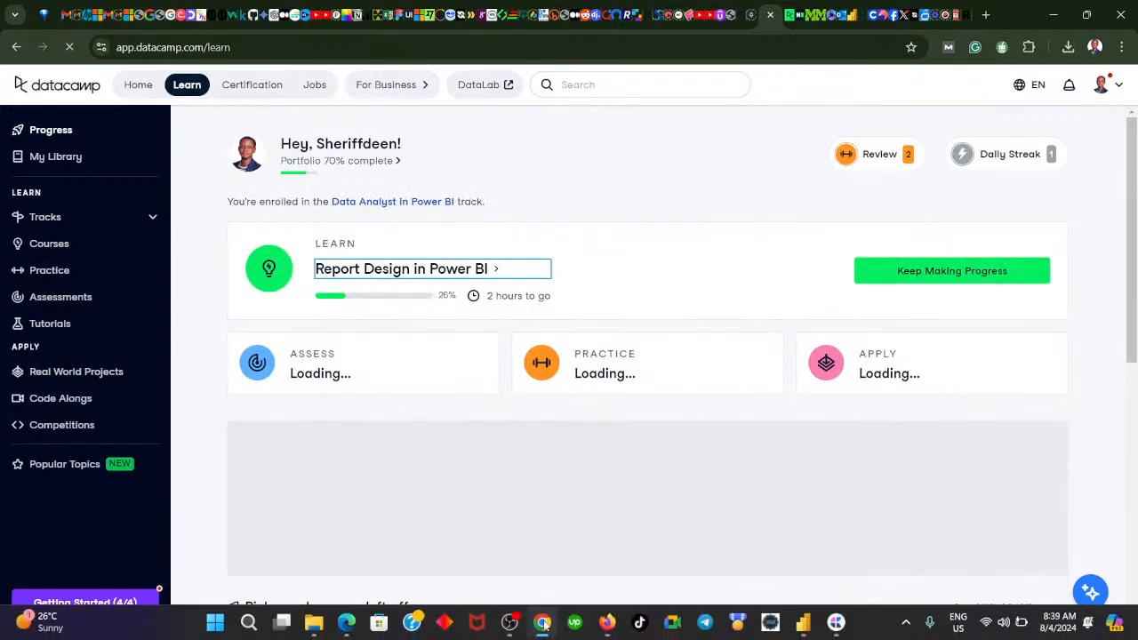
- Switch back to Power BI and test the Expenditures by Funds and Expenditures over Time button links
click(544, 626)
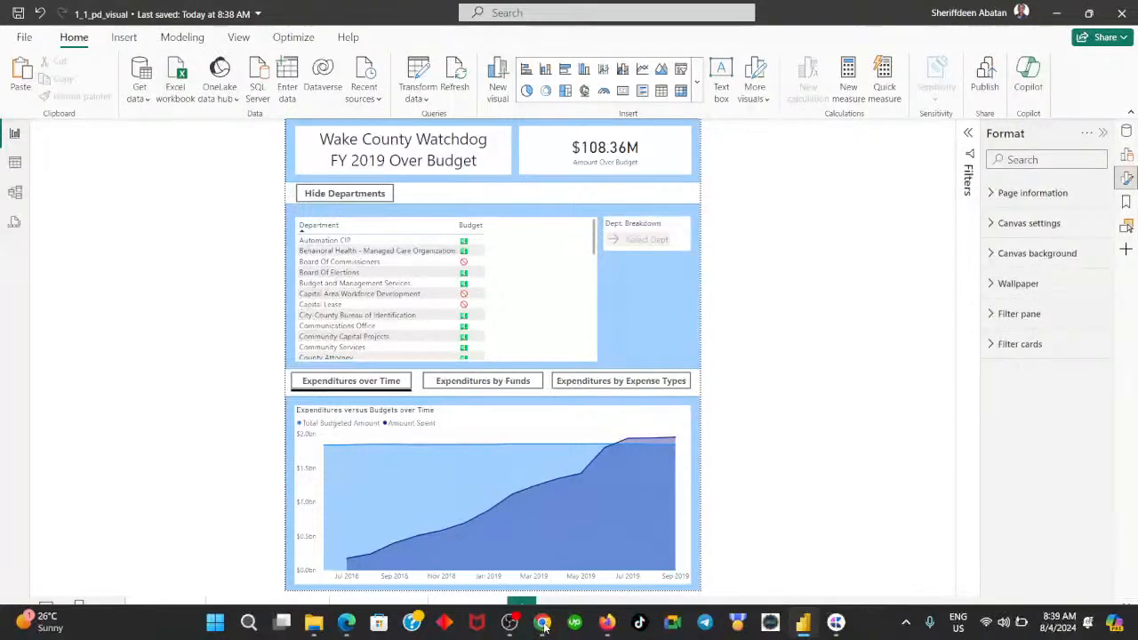
ctrl+click(594, 383)
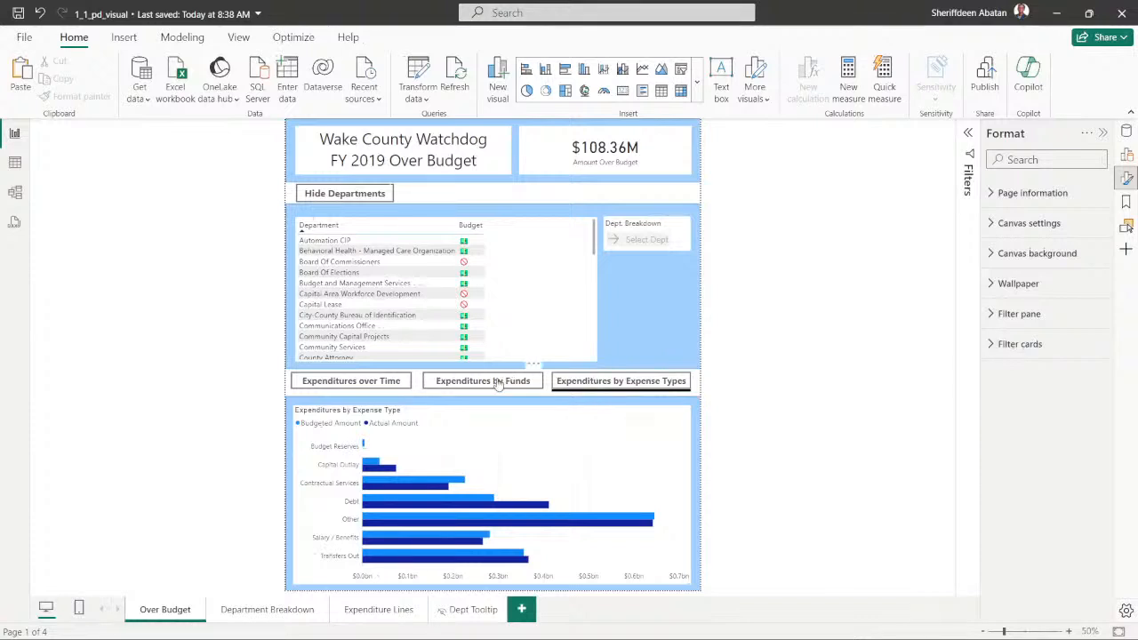
ctrl+click(382, 382)
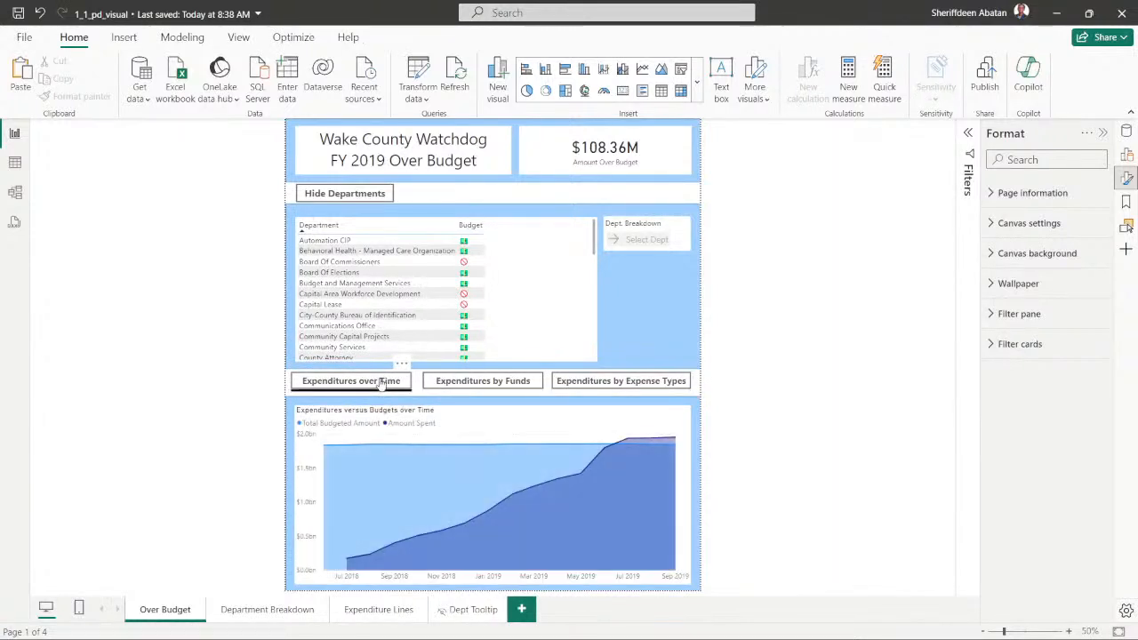
- Switch to Chrome, expand the Customizing the View chapter in the course outline, and open the "Choose between visuals" exercise
click(542, 623)
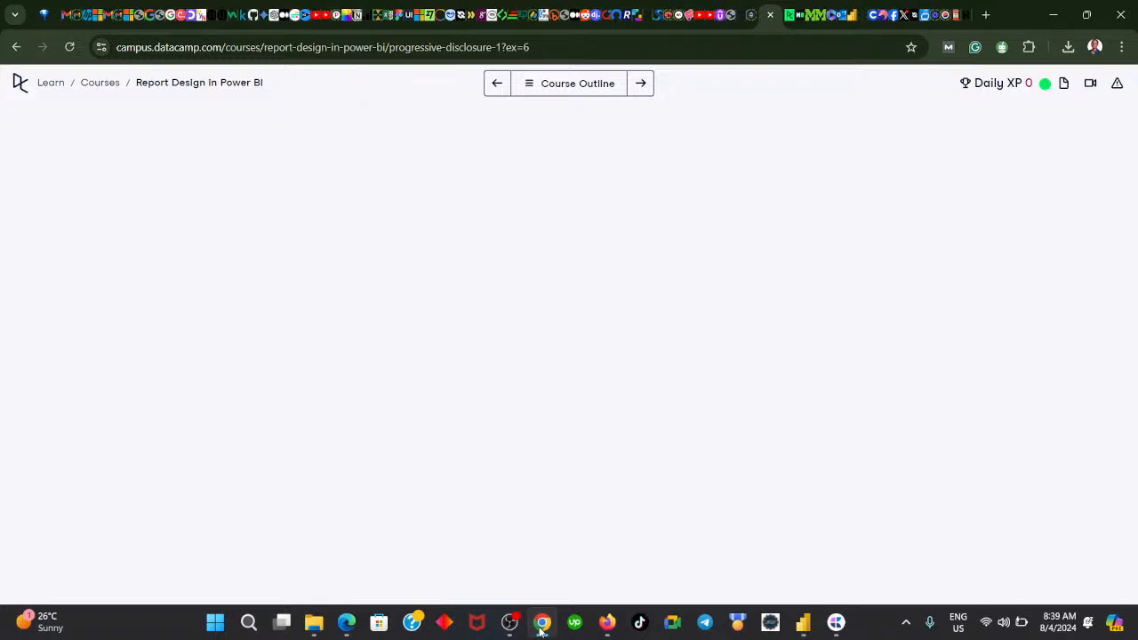
click(528, 84)
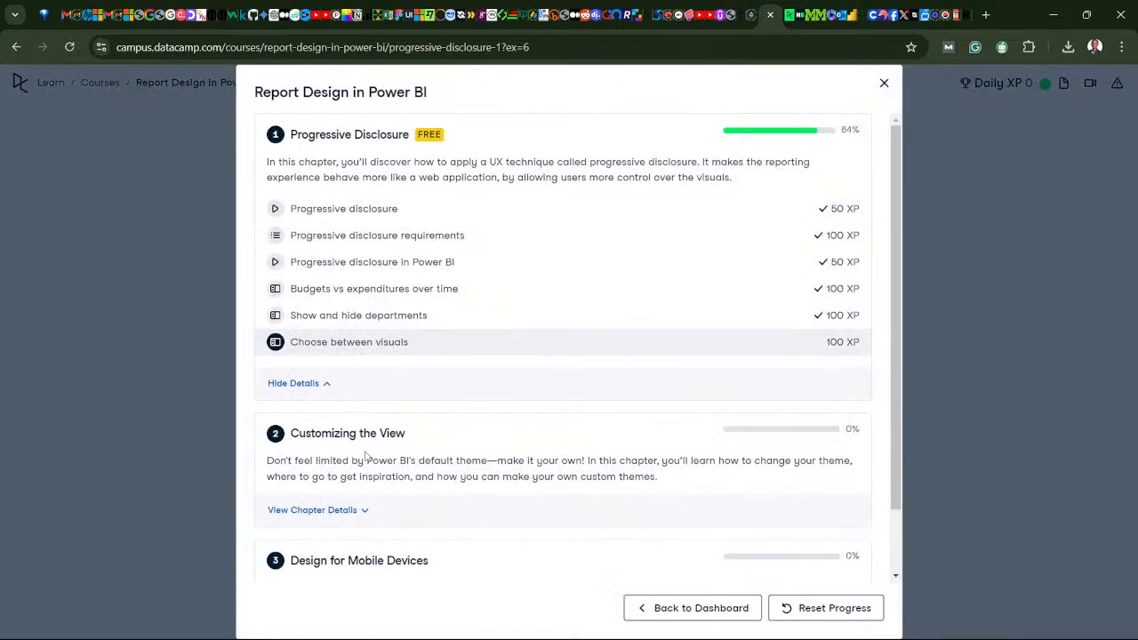
click(366, 511)
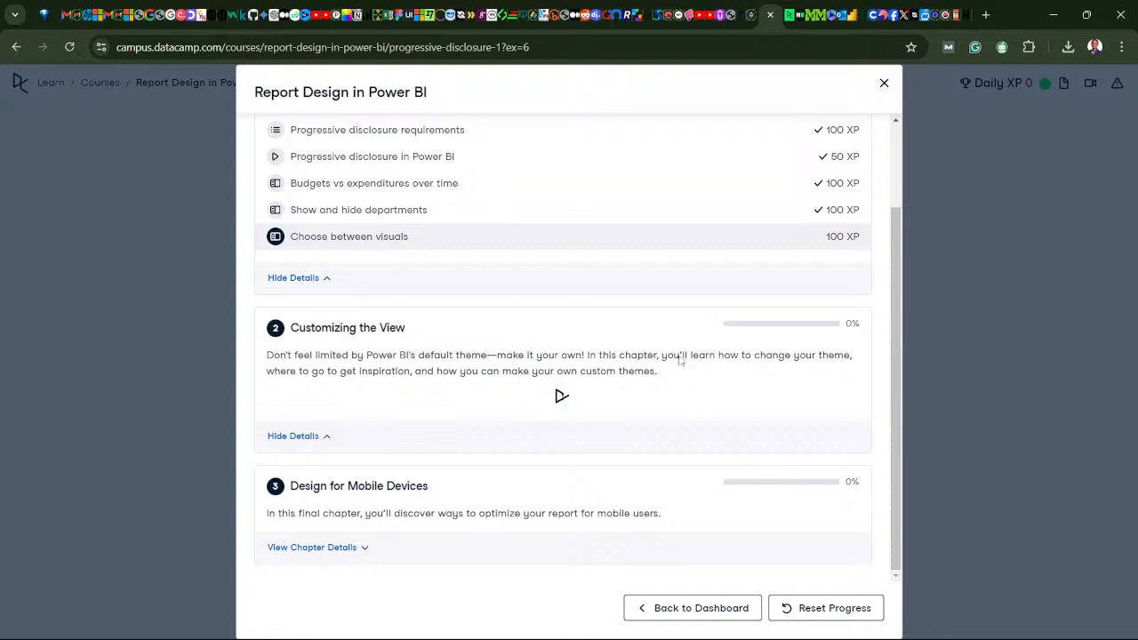
click(518, 238)
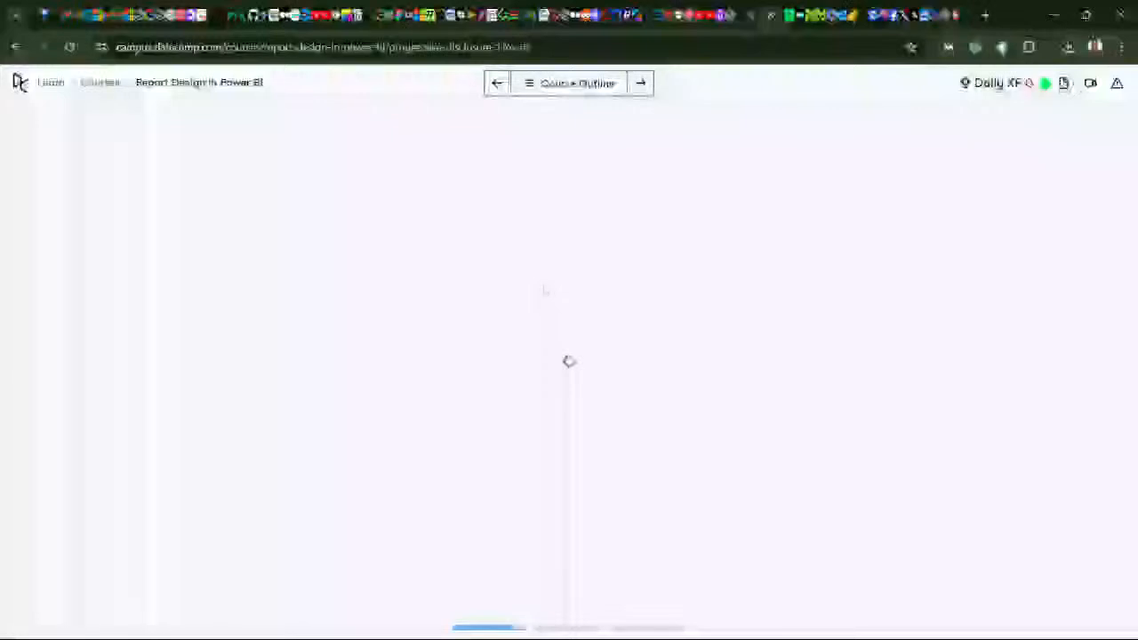
mouse_move(566, 622)
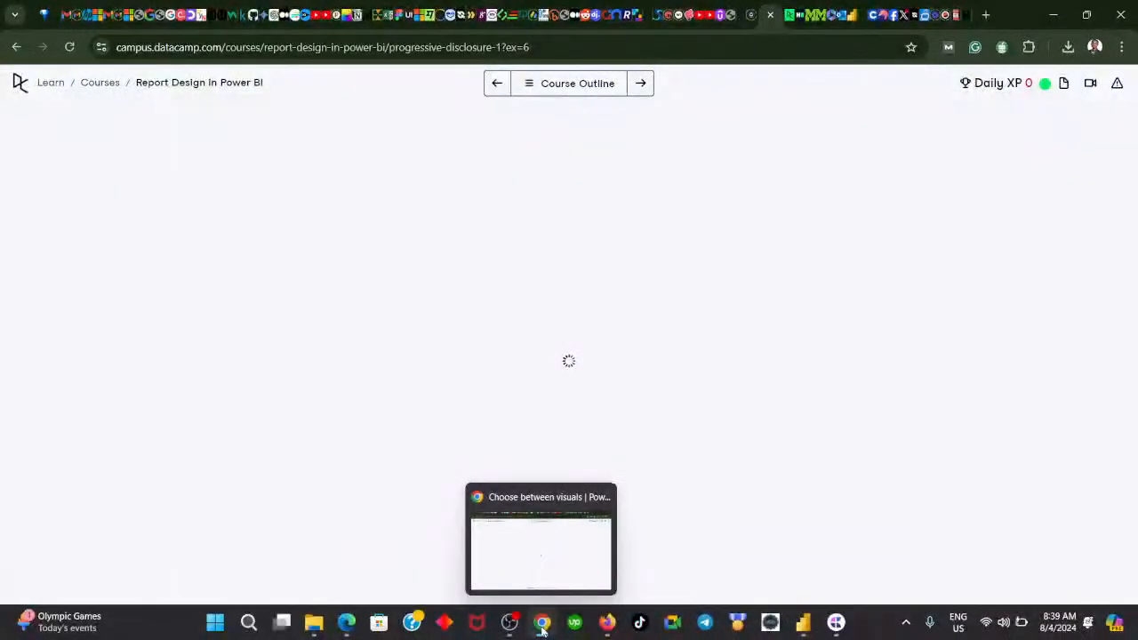
click(543, 627)
click(543, 628)
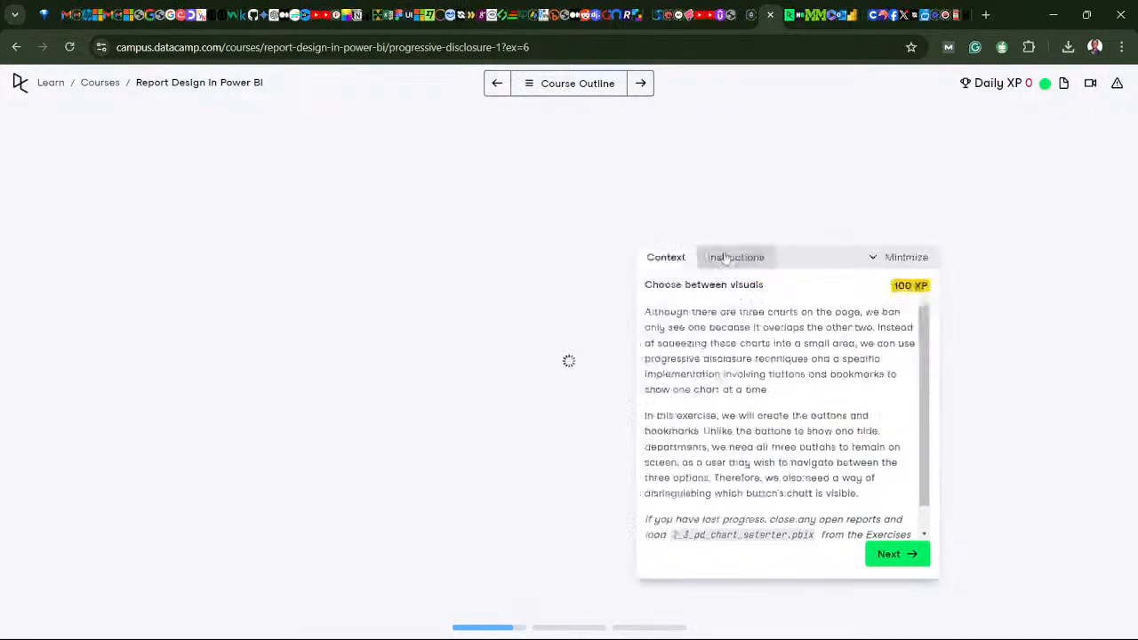
- Advance the exercise instructions to question 8 and submit "Other" as the expenditure type with the highest budgeted amount
click(568, 535)
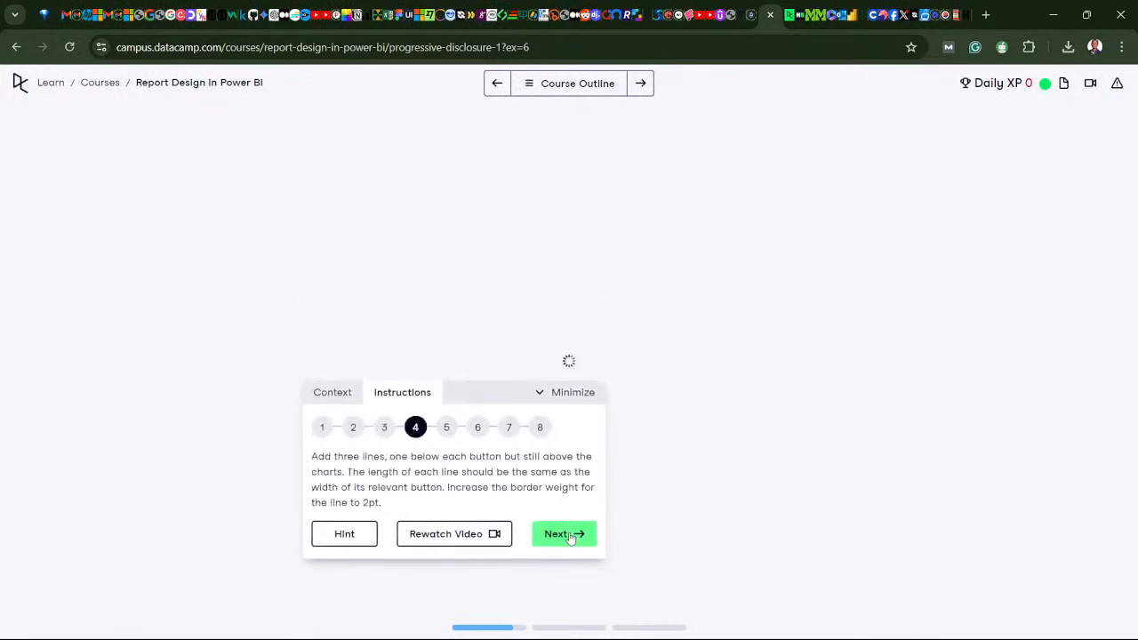
click(567, 535)
click(567, 536)
click(567, 535)
click(568, 535)
click(383, 487)
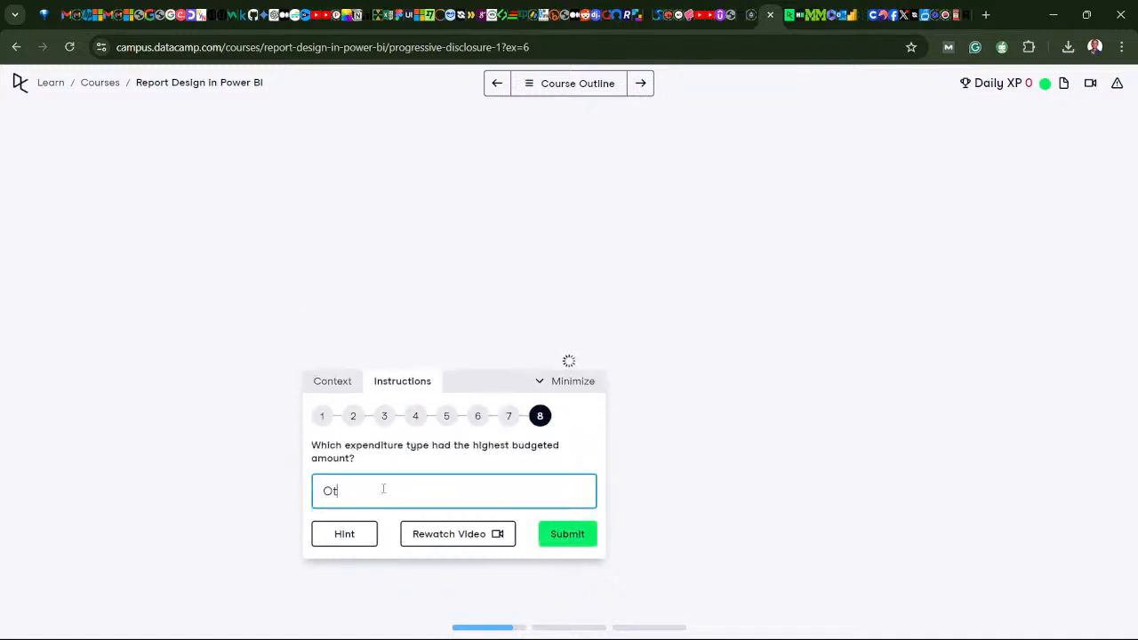
click(567, 533)
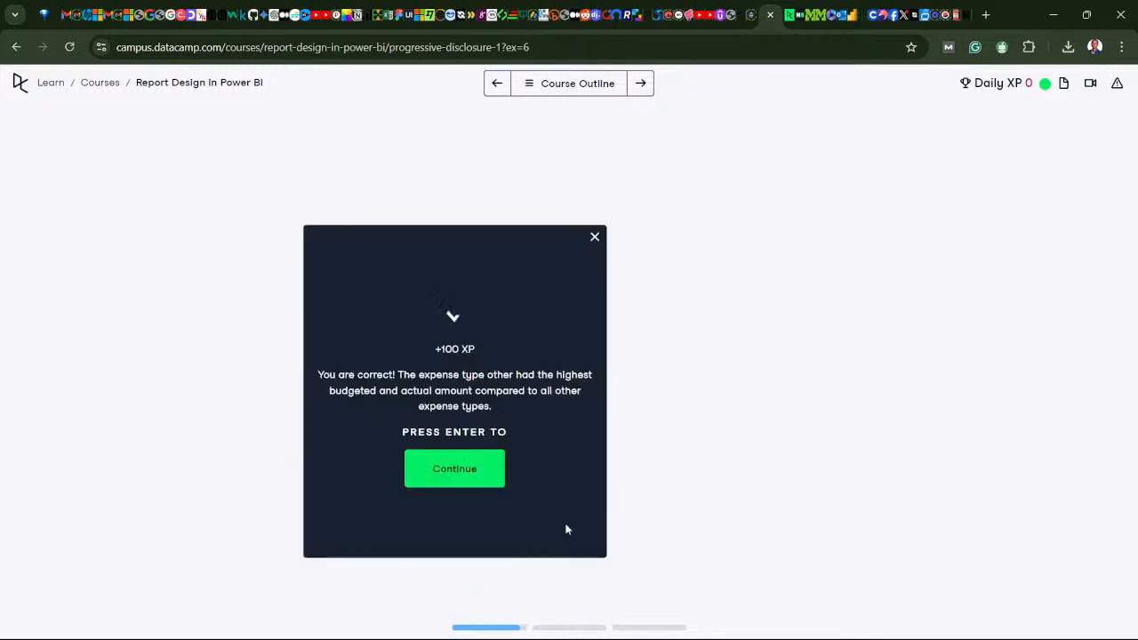
- Continue to the Customizing the View chapter, dismissing the chapter rating dialog without giving a rating
click(477, 476)
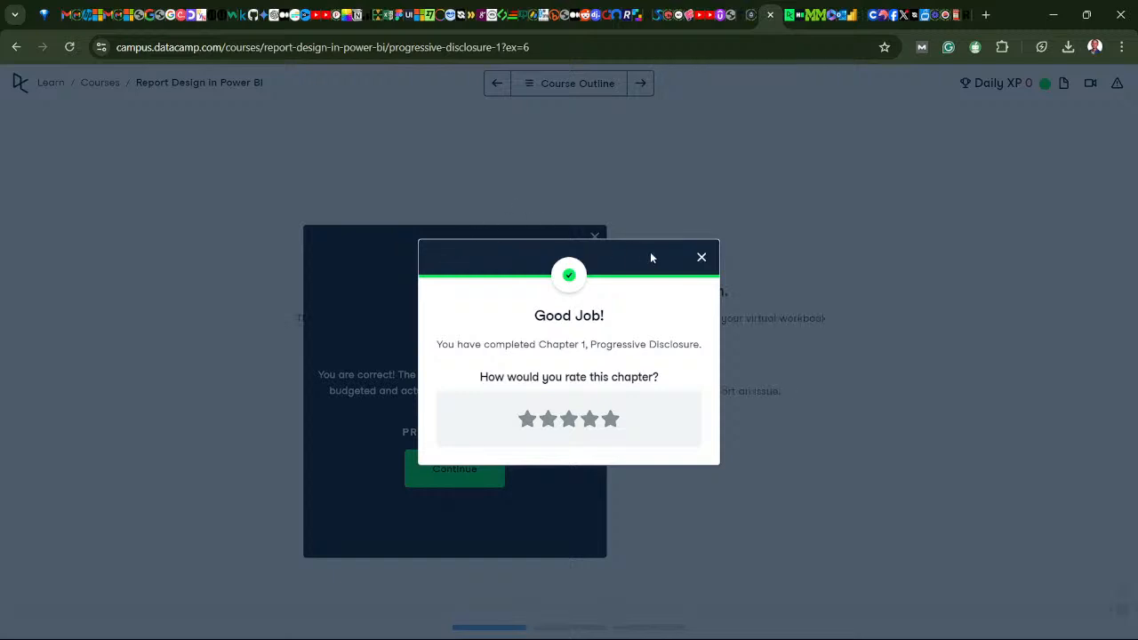
click(701, 258)
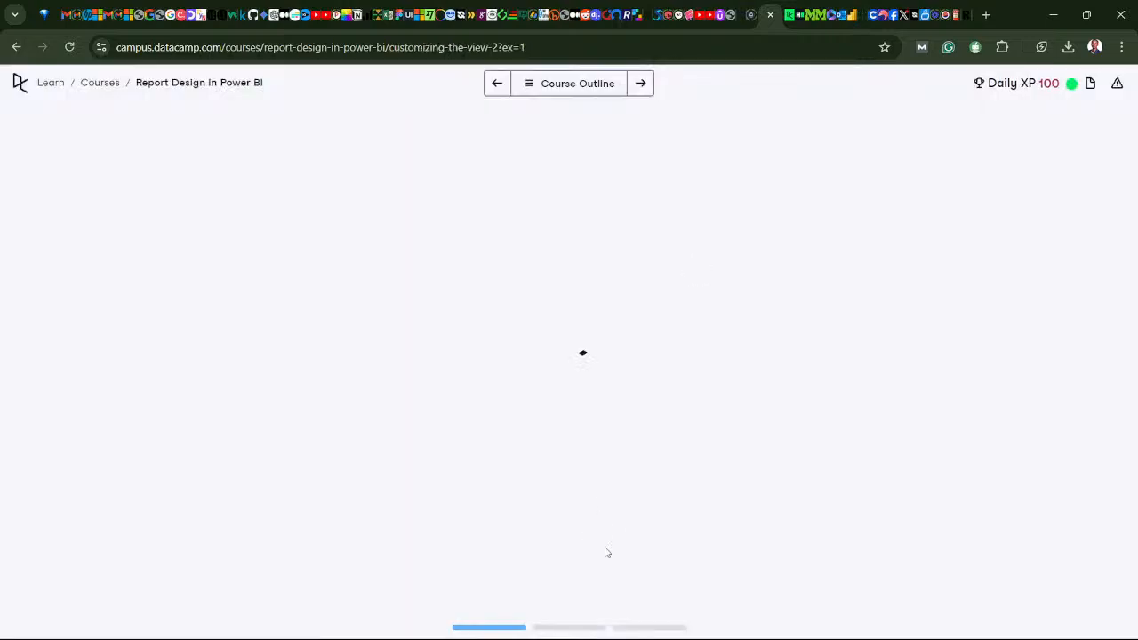